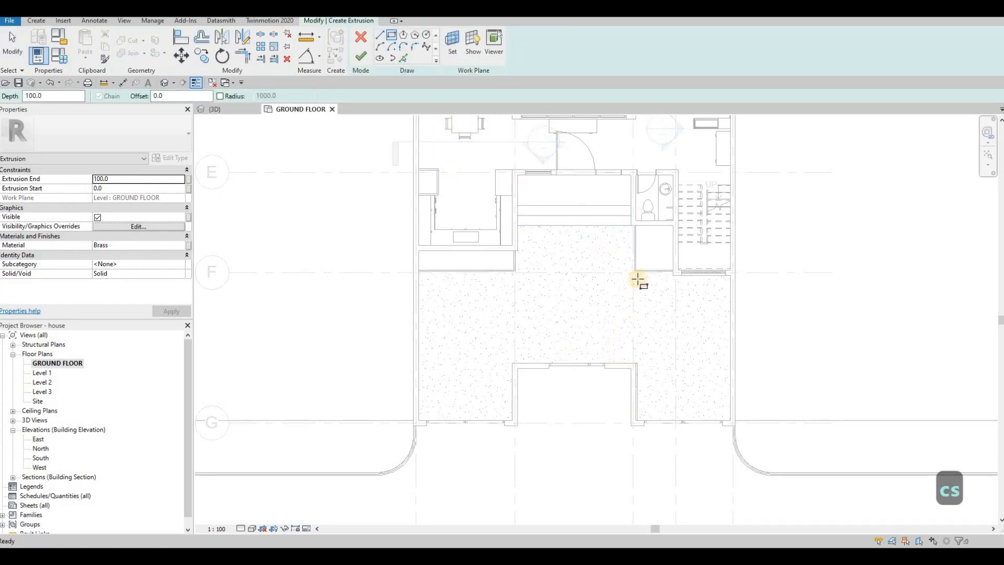
Step: Leave the sketch tool and copy the Earth material name from the existing square soil block below the toilet
key("Escape")
key("Escape")
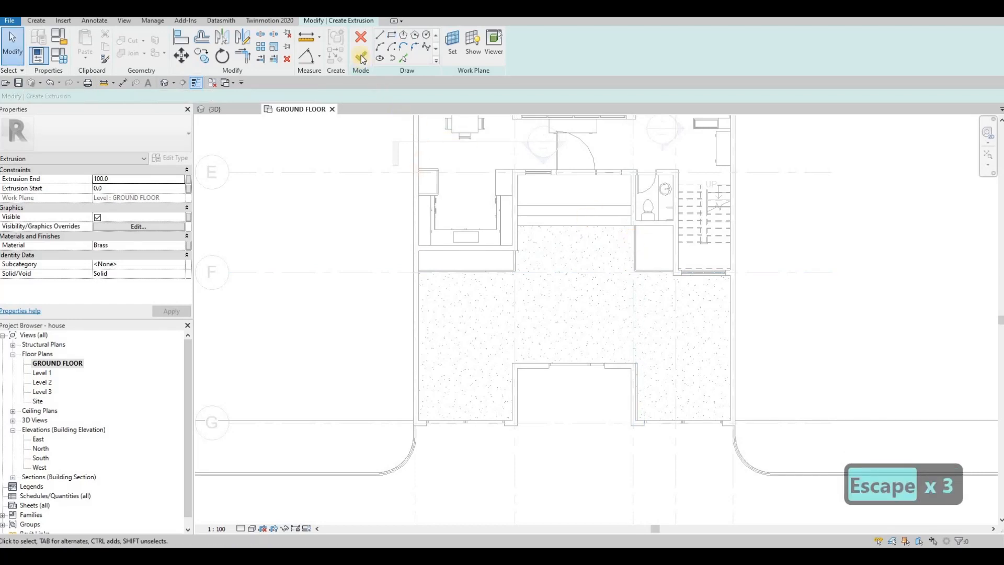
left_click(660, 236)
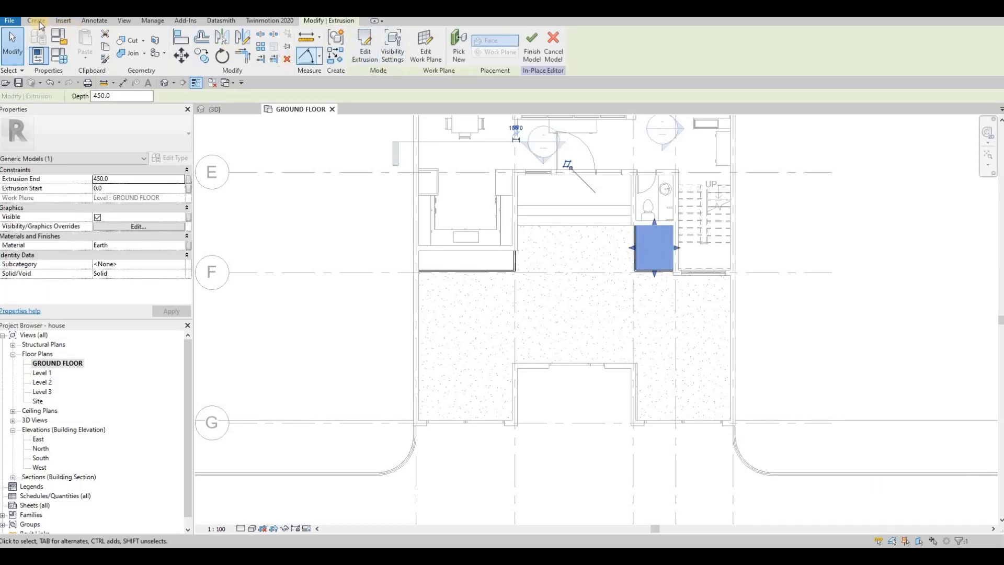
left_click(118, 244)
key("ctrl+c")
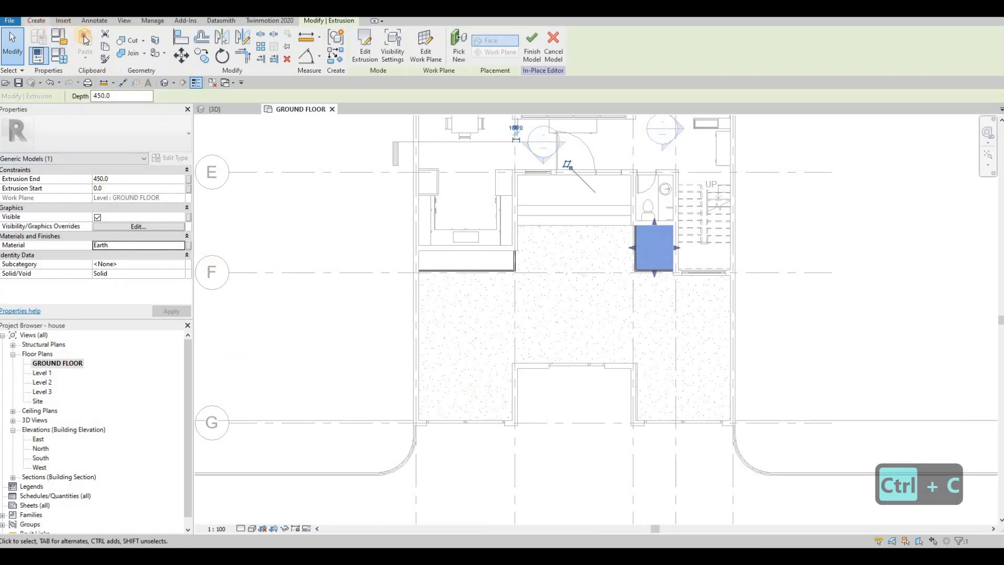
Step: Start a new extrusion with the copied Earth material and an extrusion end of 450
left_click(37, 22)
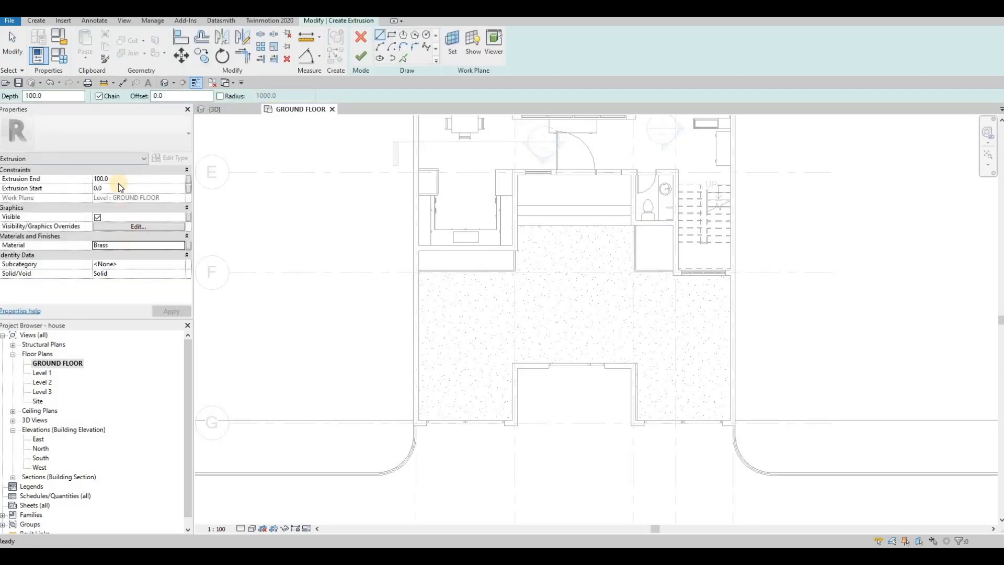
left_click(124, 245)
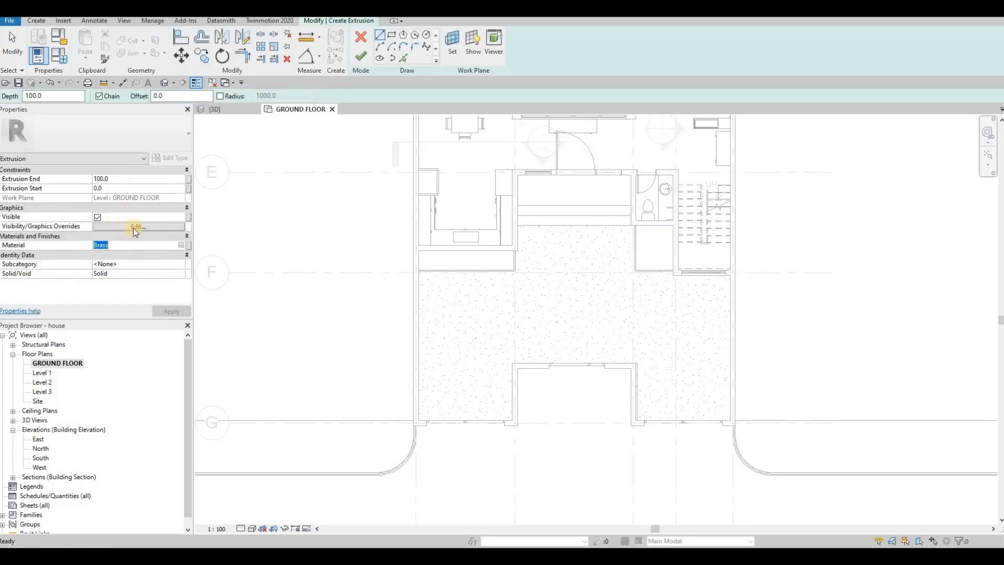
key("ctrl+v")
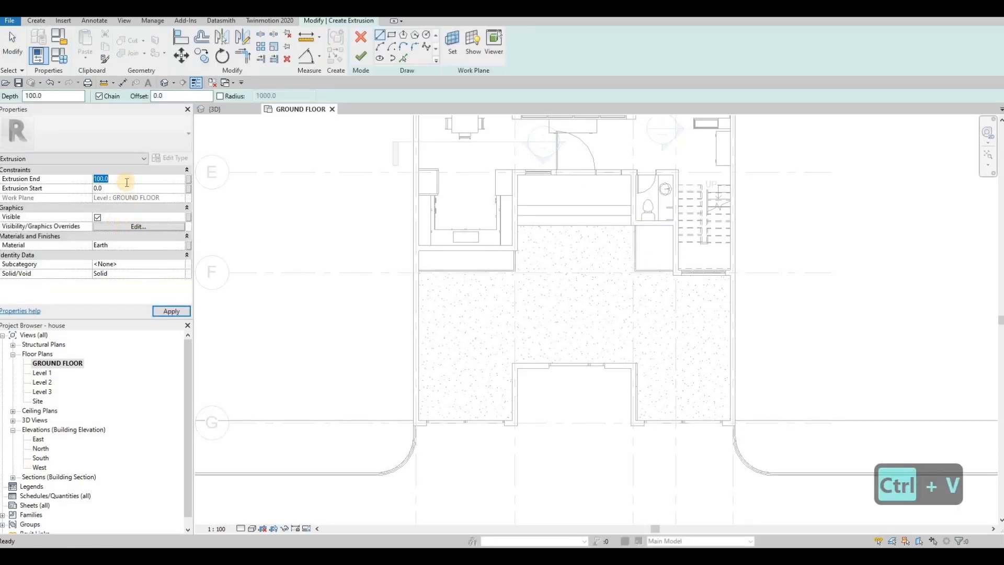
type("450")
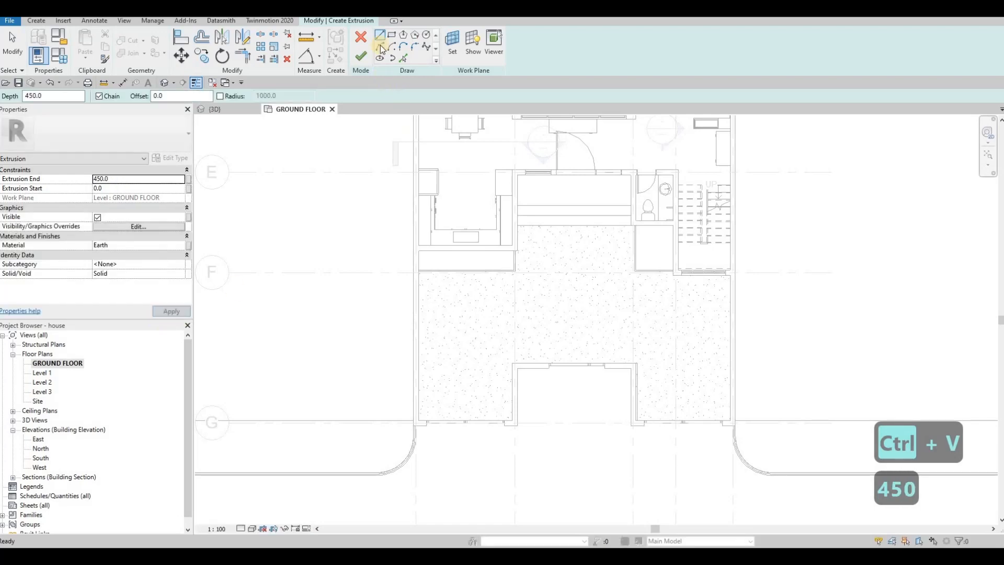
Step: Sketch a rectangle about 693 mm wide and 2000 mm long against the east wall of the entrance recess
scroll(627, 374, "up", 2)
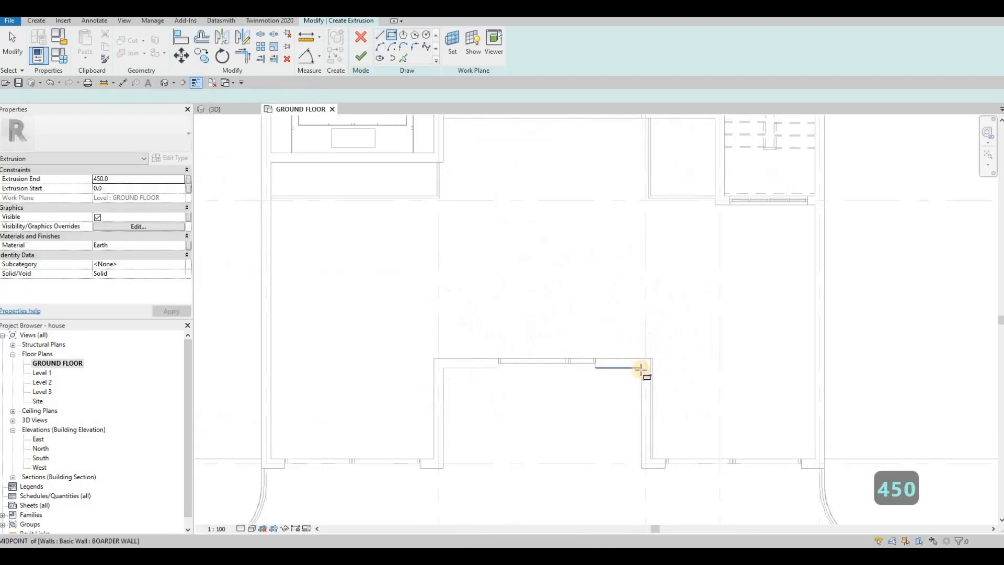
left_click(642, 368)
left_click(609, 459)
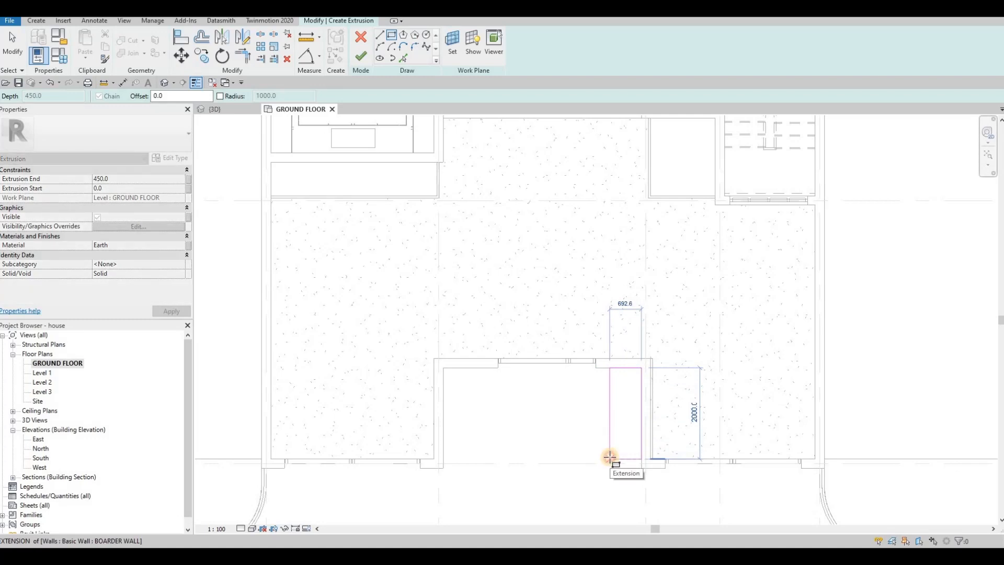
key("Escape")
key("Escape")
key("Escape")
Step: Set the width of the rectangle in the entrance recess to 700 mm
left_click(610, 401)
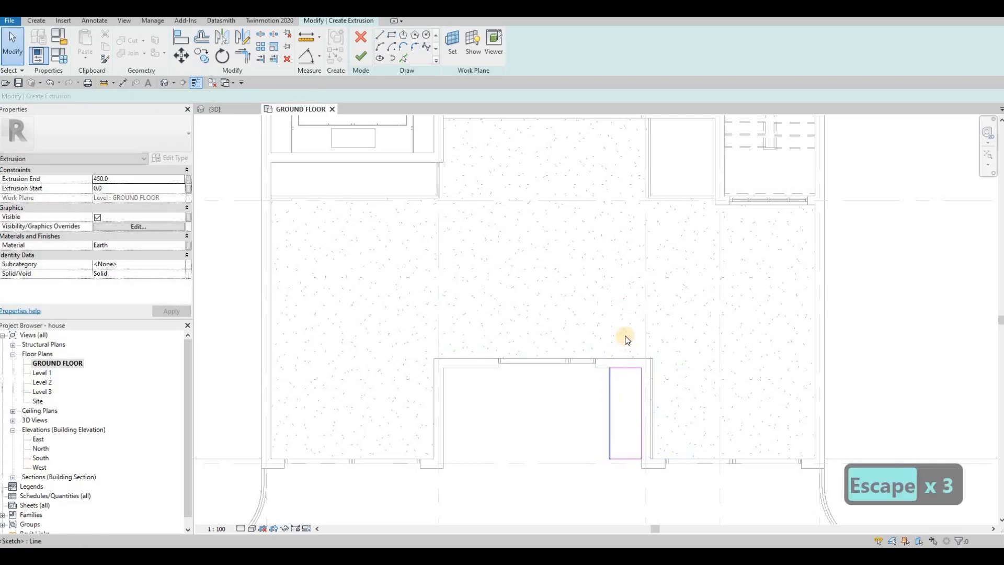
type("700")
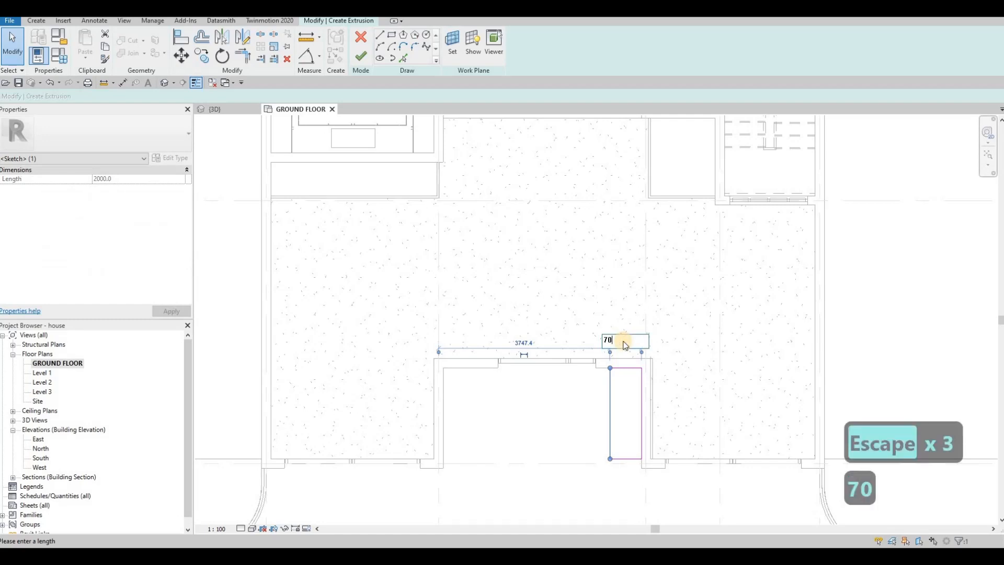
key("Return")
key("Escape")
key("Escape")
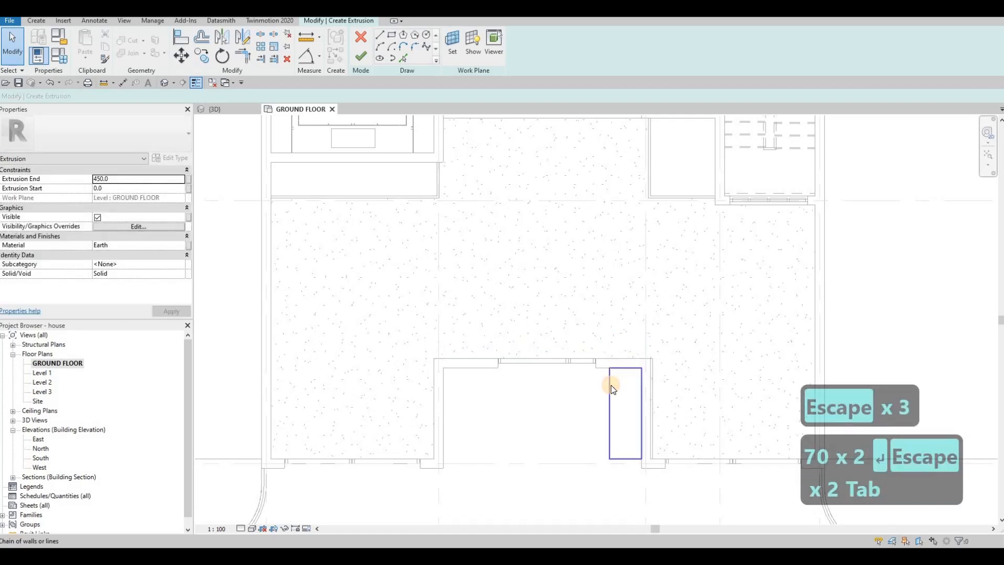
Step: Copy the whole rectangle to the opposite wall of the entrance recess and finish the extrusion sketch
left_click(612, 387)
key("c")
key("o")
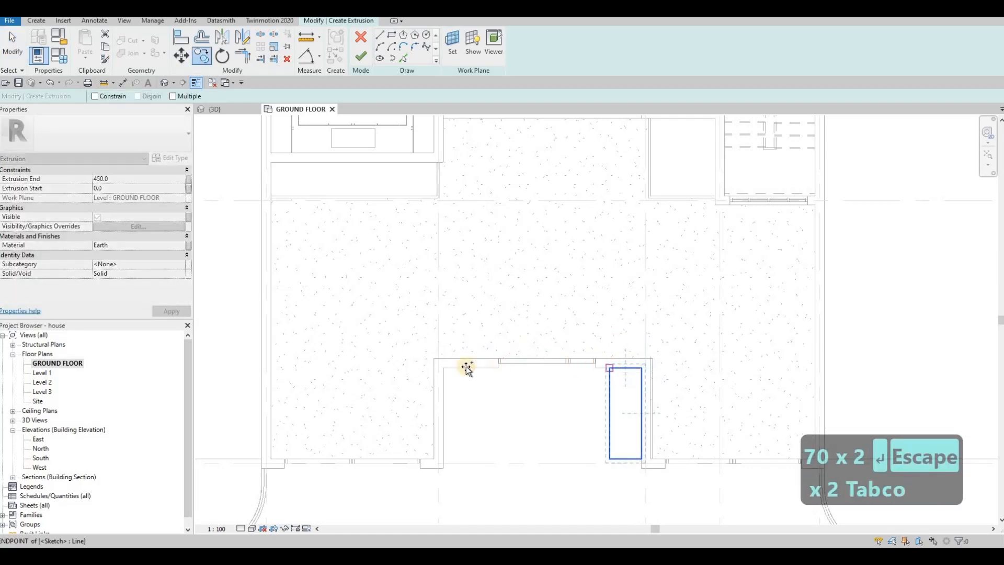
left_click(447, 369)
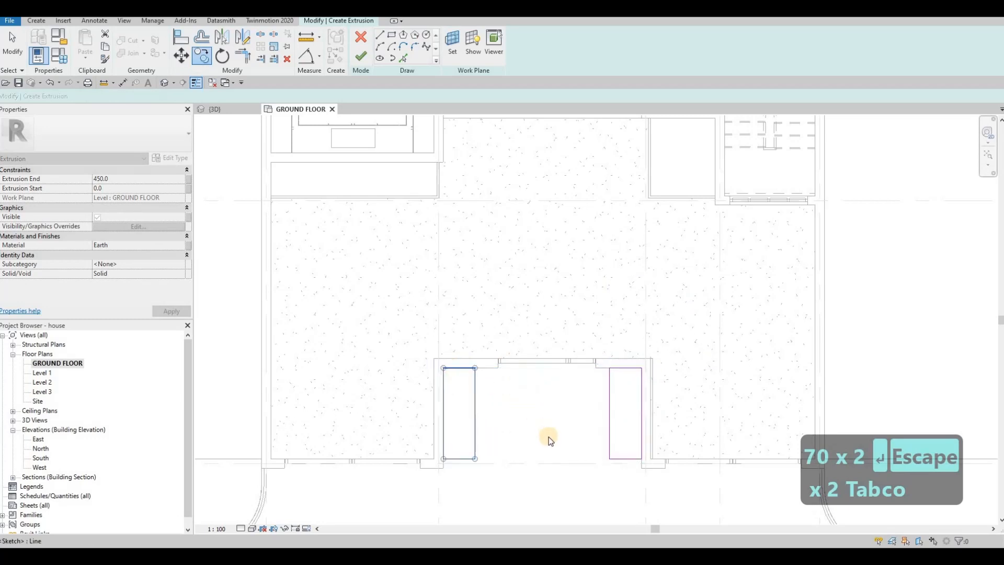
key("Escape")
key("Escape")
middle_click_drag(578, 400, 533, 387)
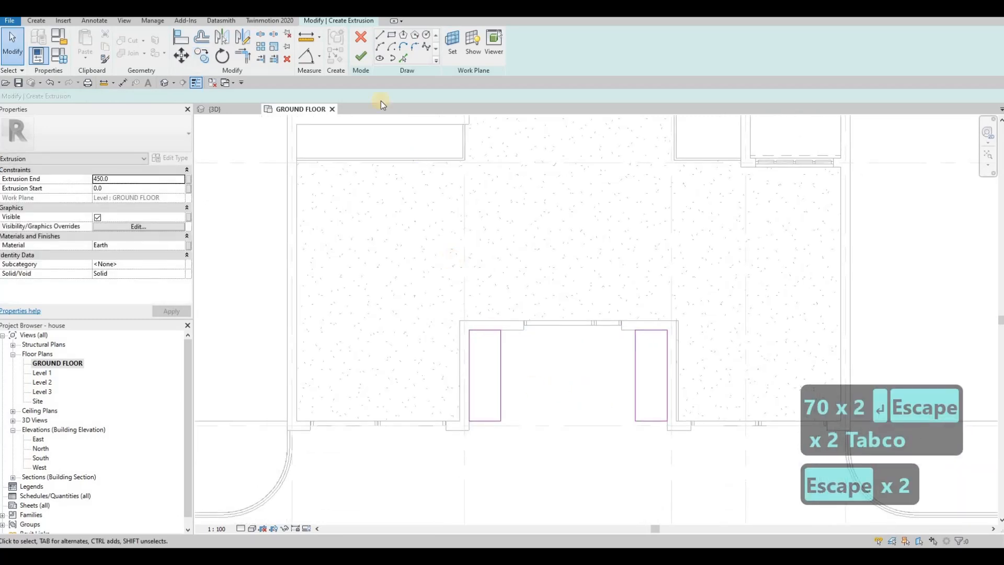
left_click(361, 61)
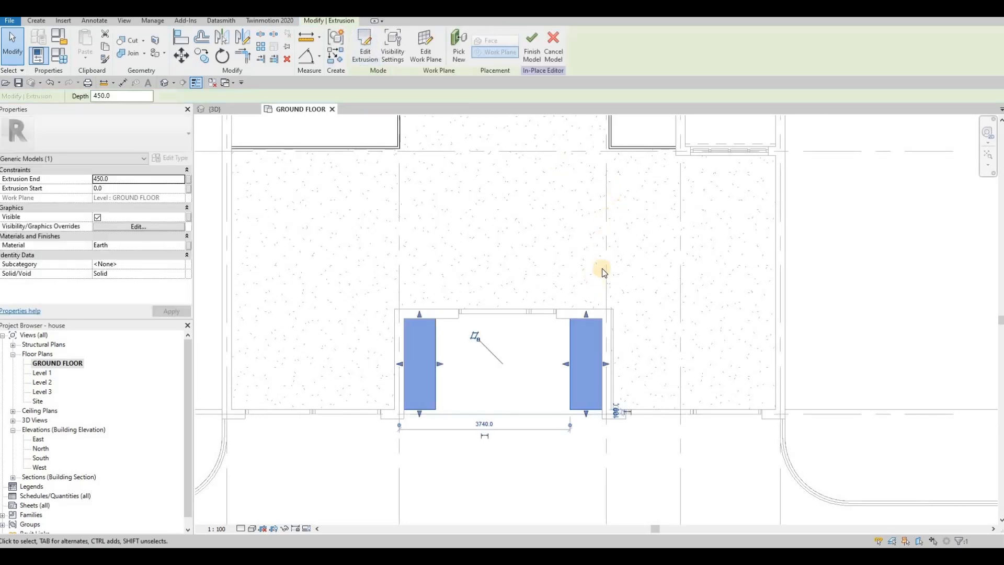
key("Escape")
key("Escape")
Step: Start a new extrusion with the Slate material copied from the existing planter border and an extrusion end of 550
left_click(602, 210)
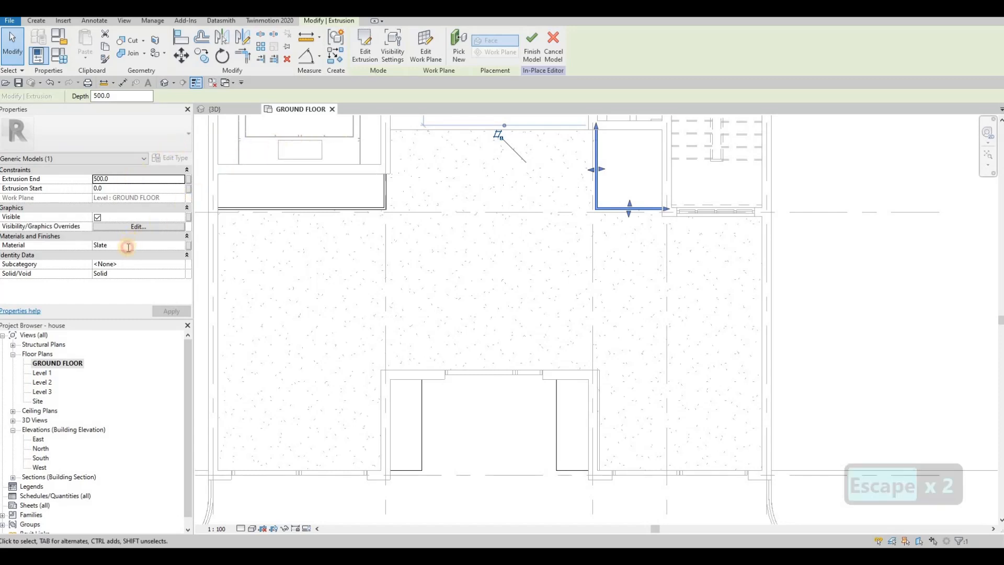
key("ctrl+c")
key("Escape")
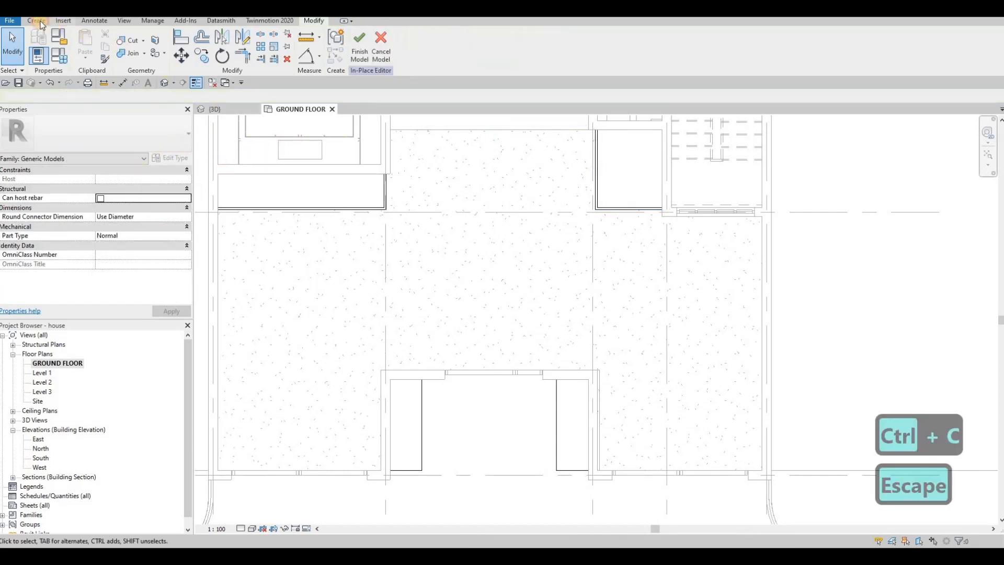
left_click(87, 44)
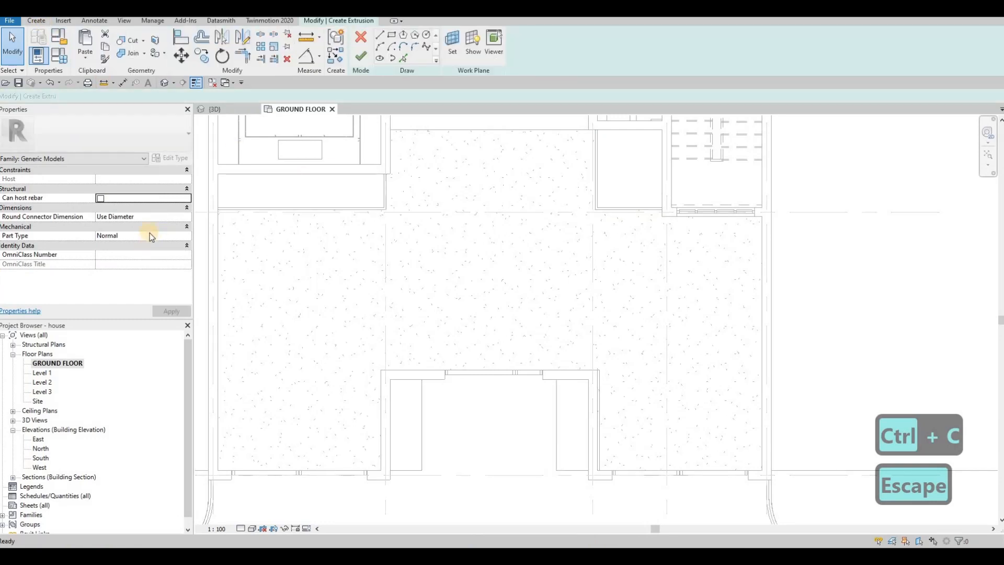
left_click(138, 244)
key("ctrl+v")
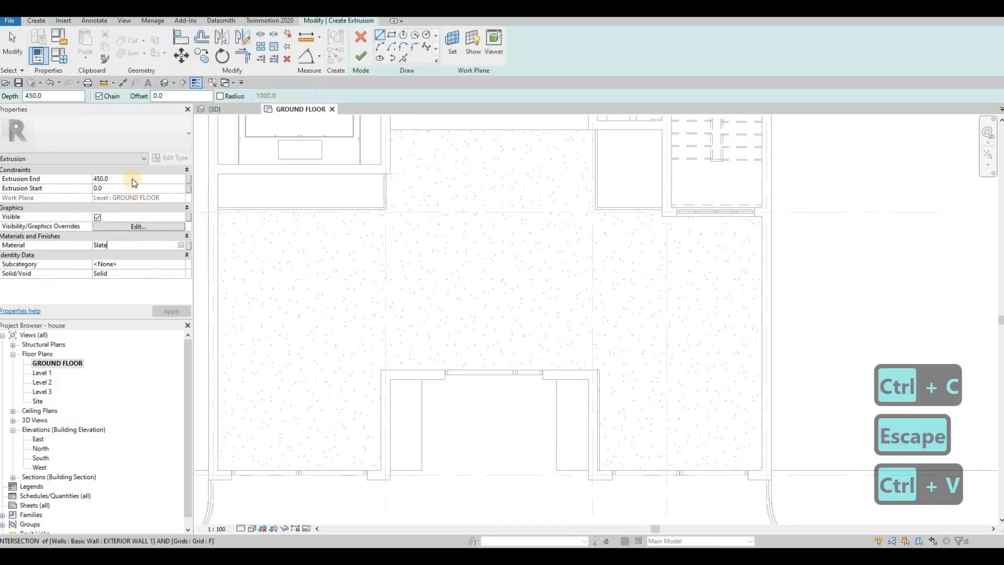
left_click(133, 178)
type("55")
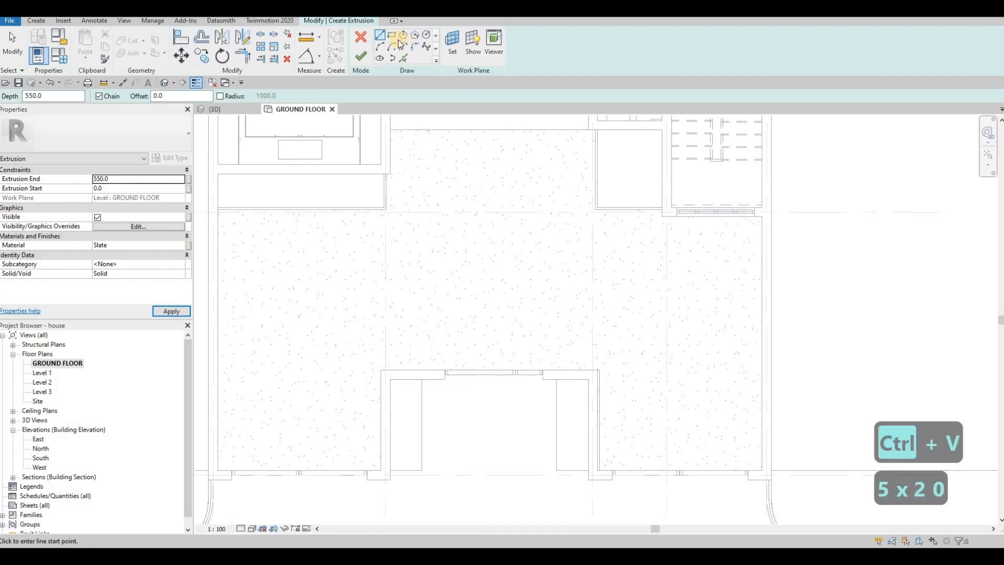
Step: Sketch a rectangle about 94 by 2100 mm along the west soil block's inner side and another about 552 mm long across its front end
left_click(393, 35)
middle_click_drag(427, 374, 490, 261)
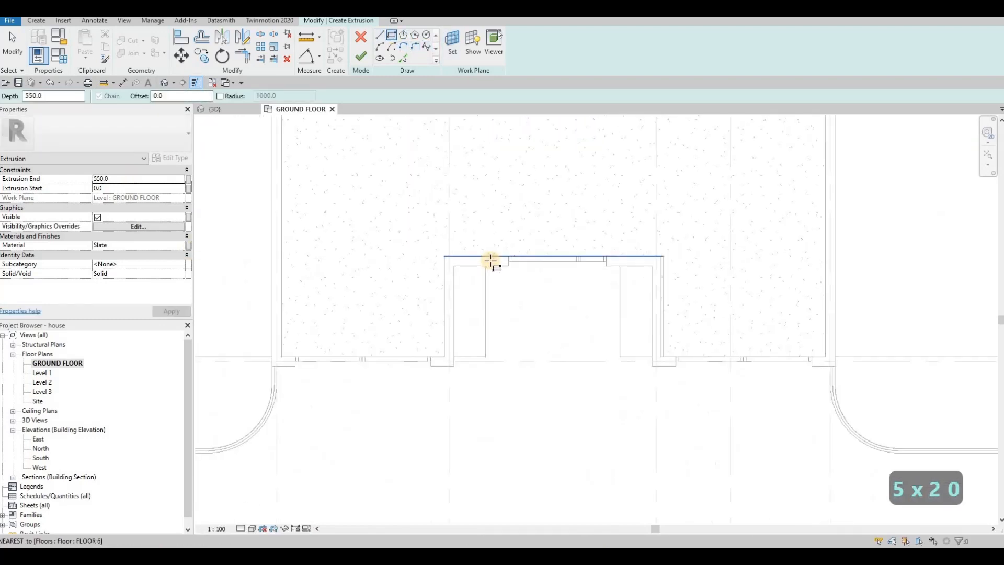
scroll(491, 260, "up", 2)
left_click(491, 261)
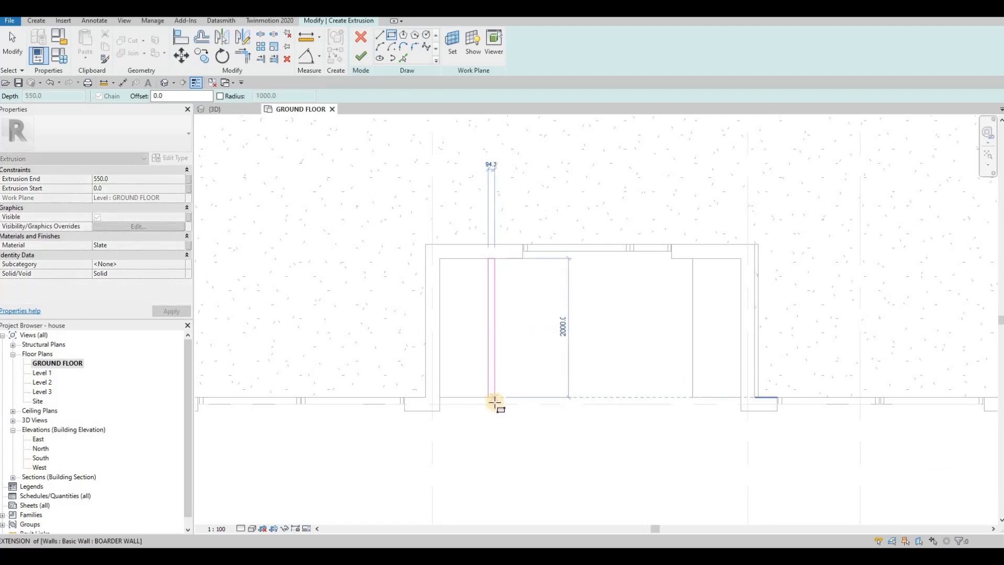
left_click(453, 401)
key("Escape")
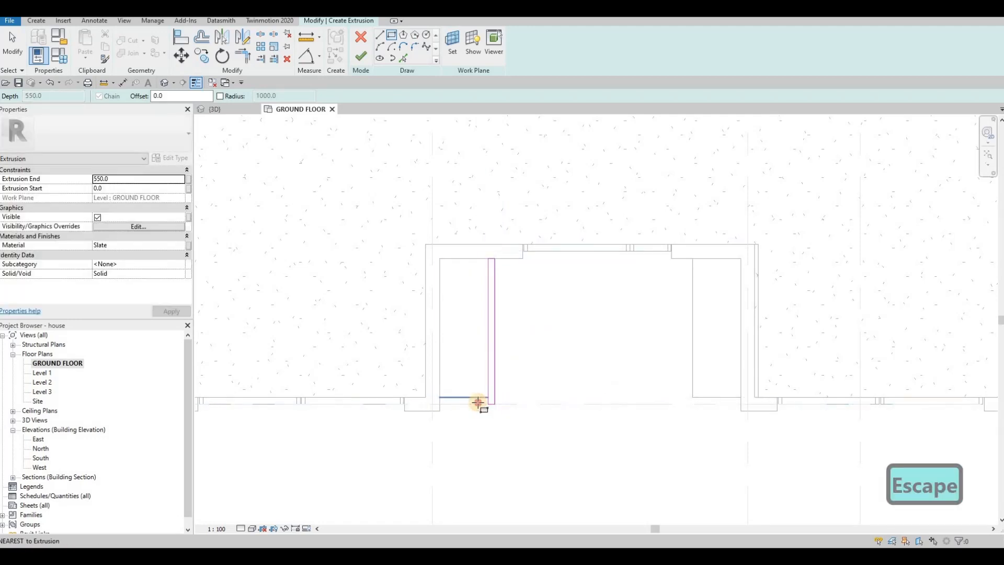
key("Escape")
key("Escape")
key("Escape")
Step: Set the thickness of the short front rectangle to 50 mm
scroll(468, 406, "up", 2)
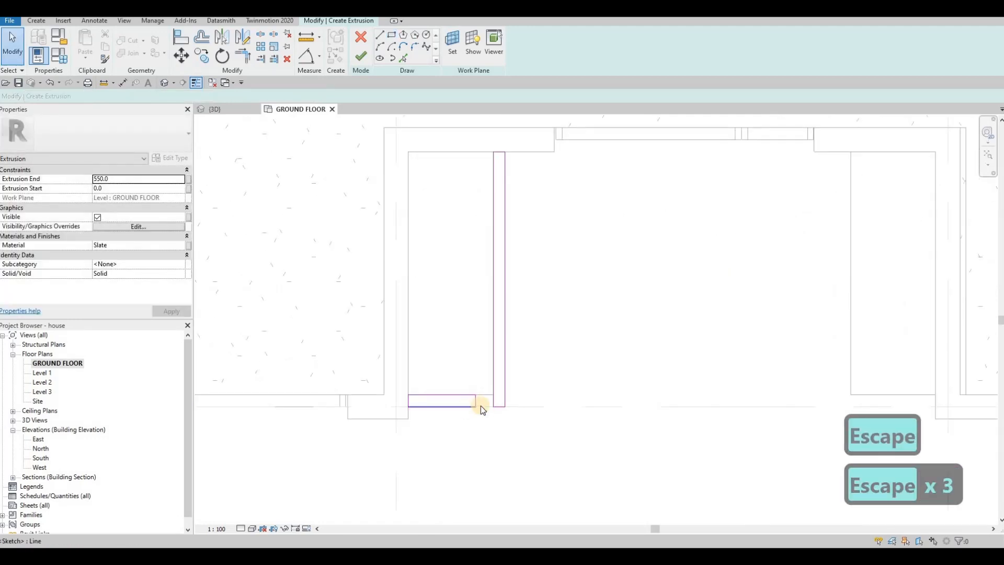
left_click(493, 406)
scroll(501, 408, "up", 2)
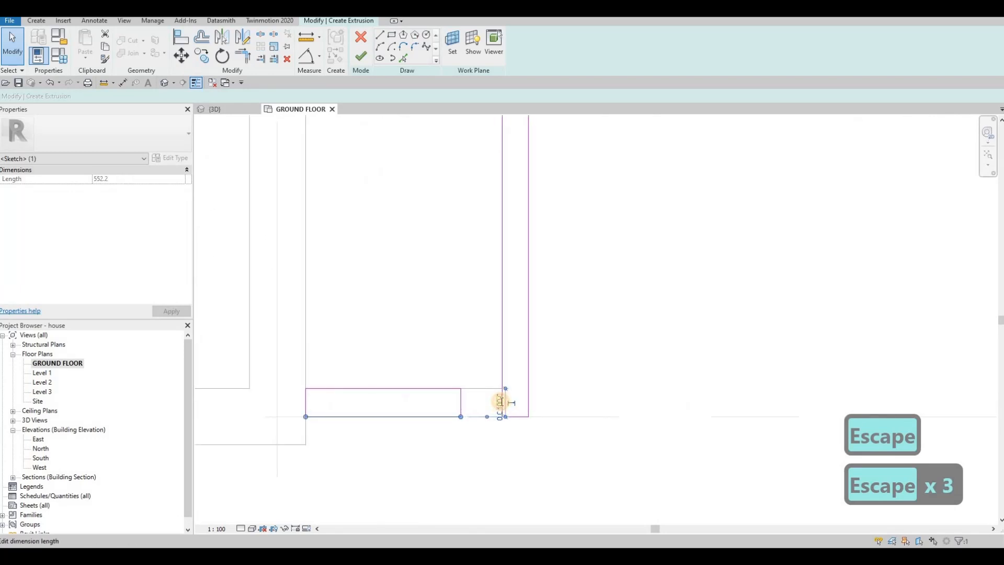
left_click(500, 402)
type("50")
key("Return")
key("Escape")
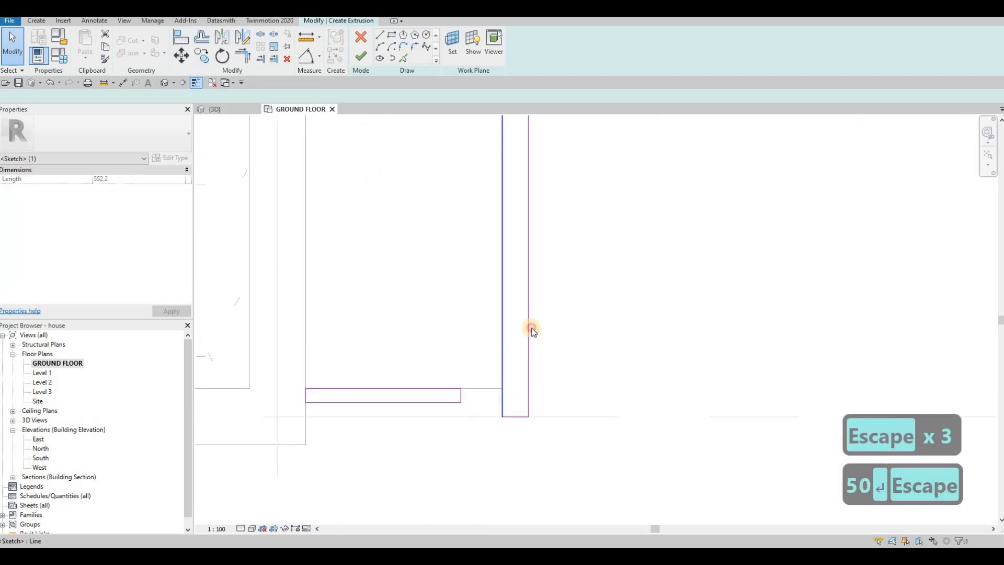
Step: Set the width of the long rectangle beside the west soil block to 50 mm
key("Escape")
left_click(491, 312)
scroll(484, 393, "down", 5)
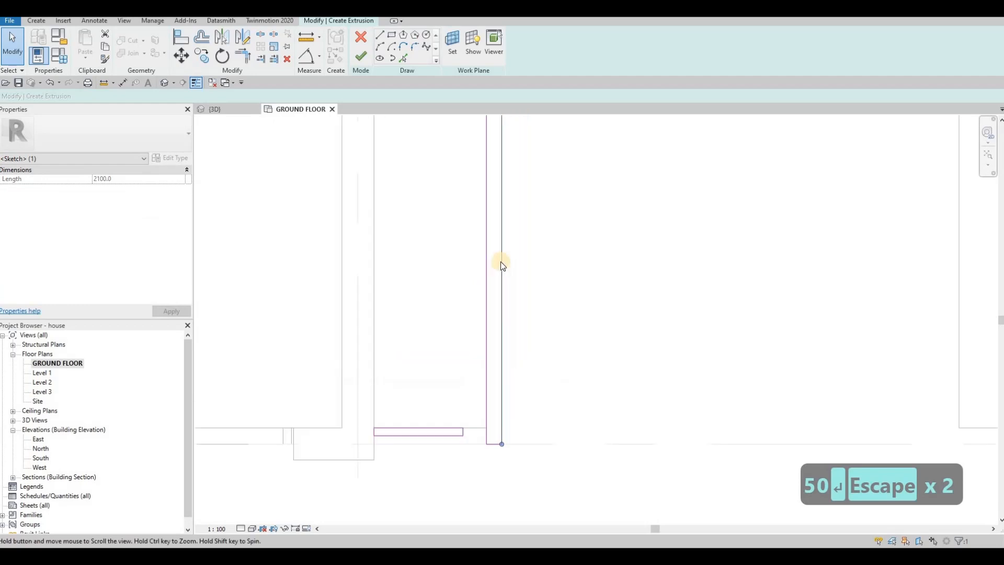
scroll(488, 246, "up", 2)
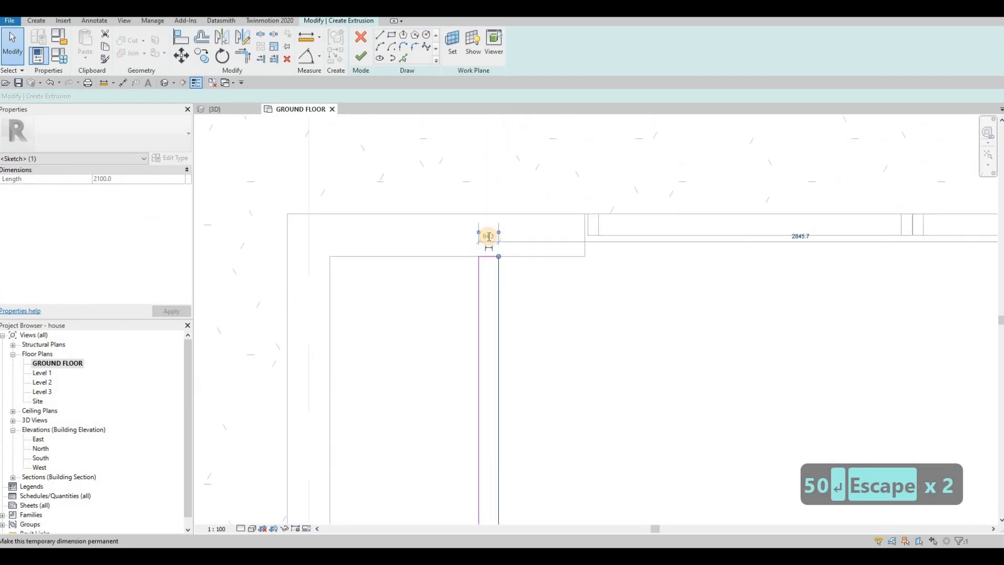
type("50")
key("Return")
key("Escape")
scroll(567, 293, "down", 3)
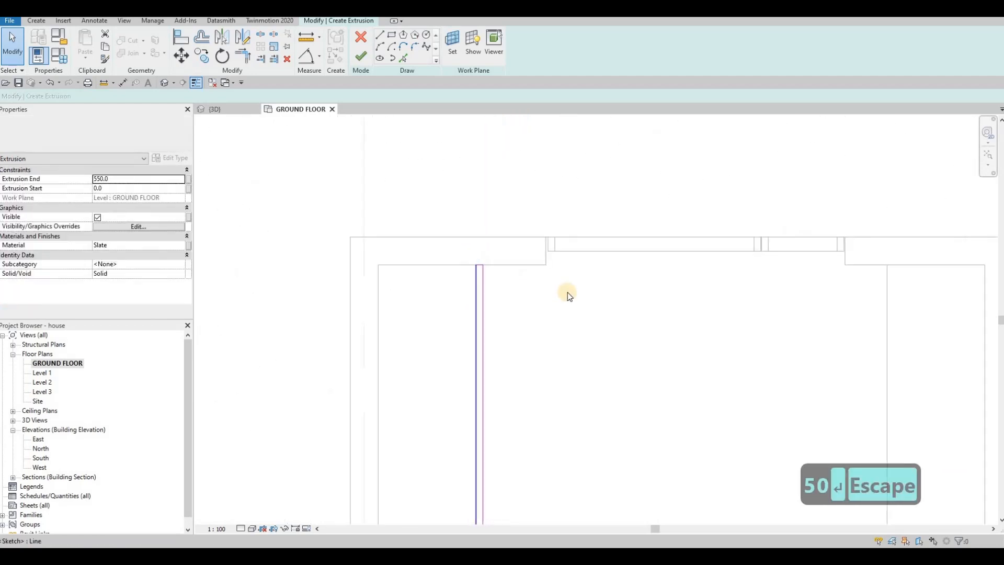
Step: Trim the inner and outer lines of the two Slate rectangles into an L-shaped corner
key("Escape")
key("Escape")
key("t")
key("r")
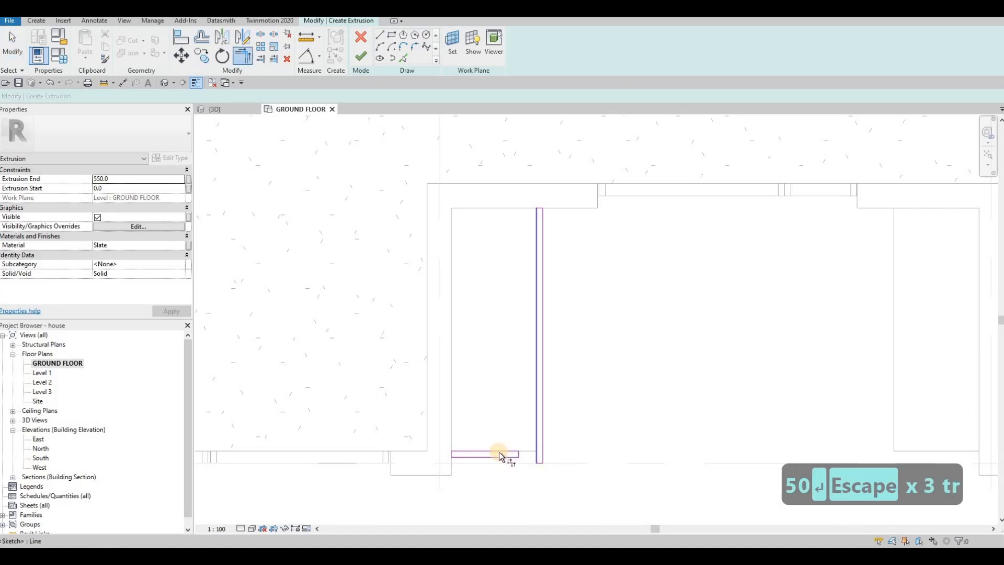
left_click(544, 439)
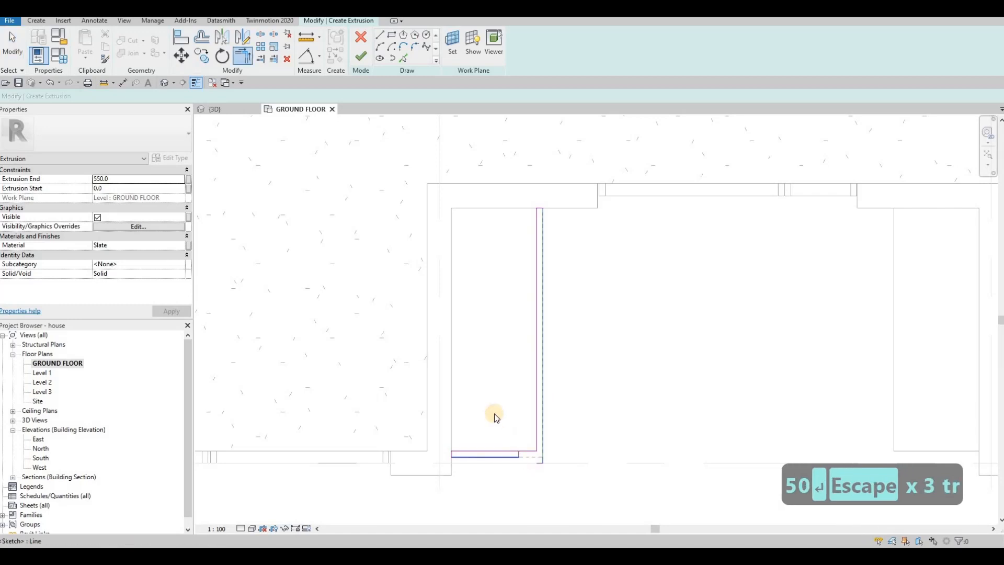
key("Escape")
Step: Delete the leftover short segments at the corner of the L-shaped border sketch
left_click_drag(493, 412, 571, 478)
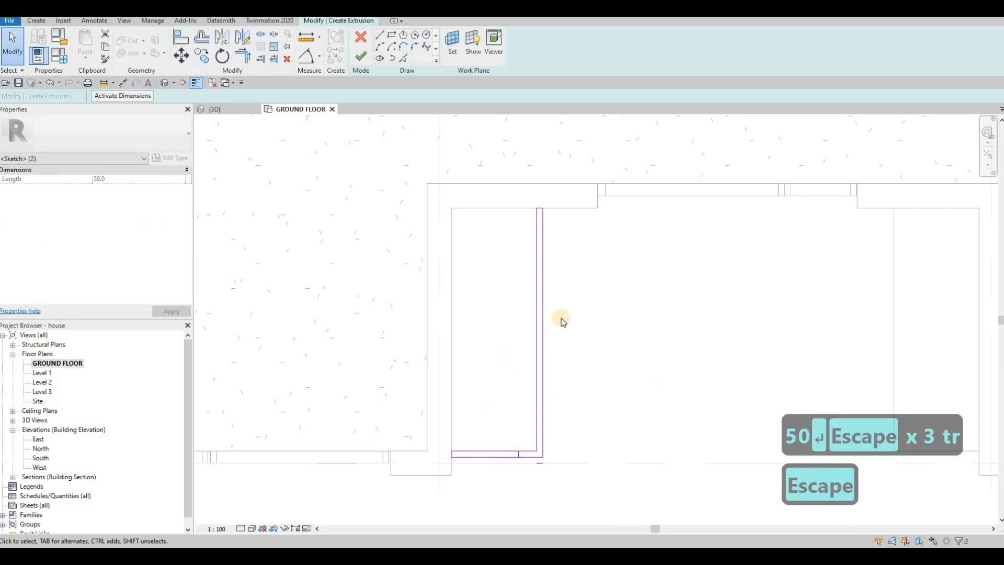
key("Delete")
mouse_move(511, 163)
middle_mouse_down()
mouse_move(460, 159)
mouse_move(405, 210)
middle_mouse_up()
scroll(405, 210, "down", 2)
key("Escape")
key("Escape")
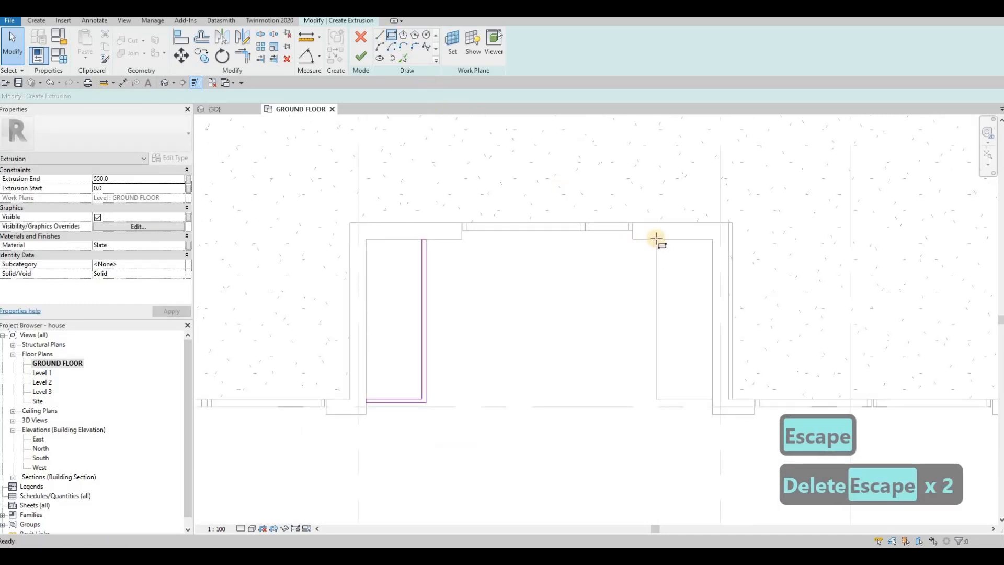
Step: Sketch a rectangle about 75 mm wide and 2100 mm long along the inner side of the east soil block
key("l")
key("i")
left_click(653, 239)
left_click(651, 406)
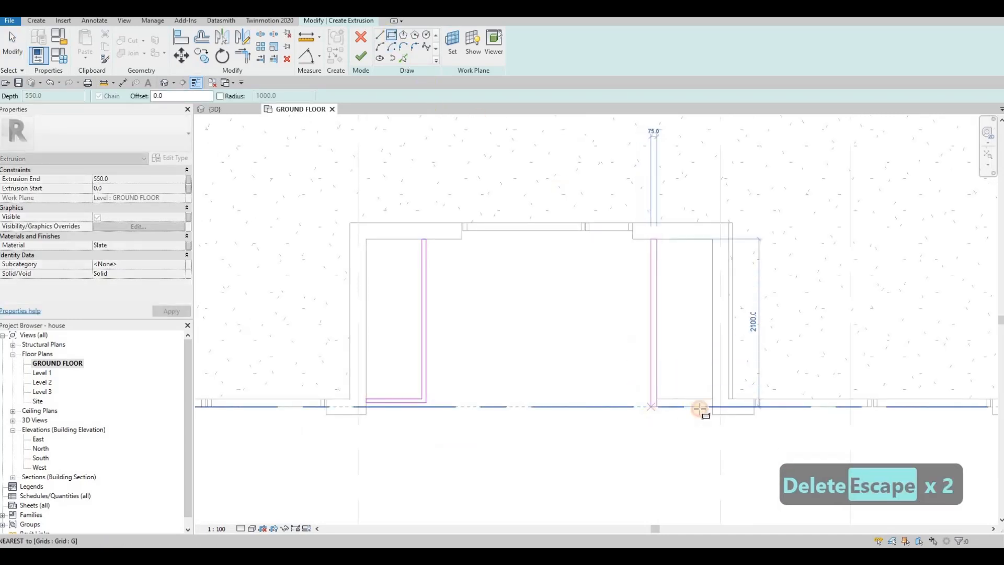
Step: Sketch a short rectangle about 374 mm long and 100 mm wide at the front edge of the east soil block
left_click(713, 399)
key("Escape")
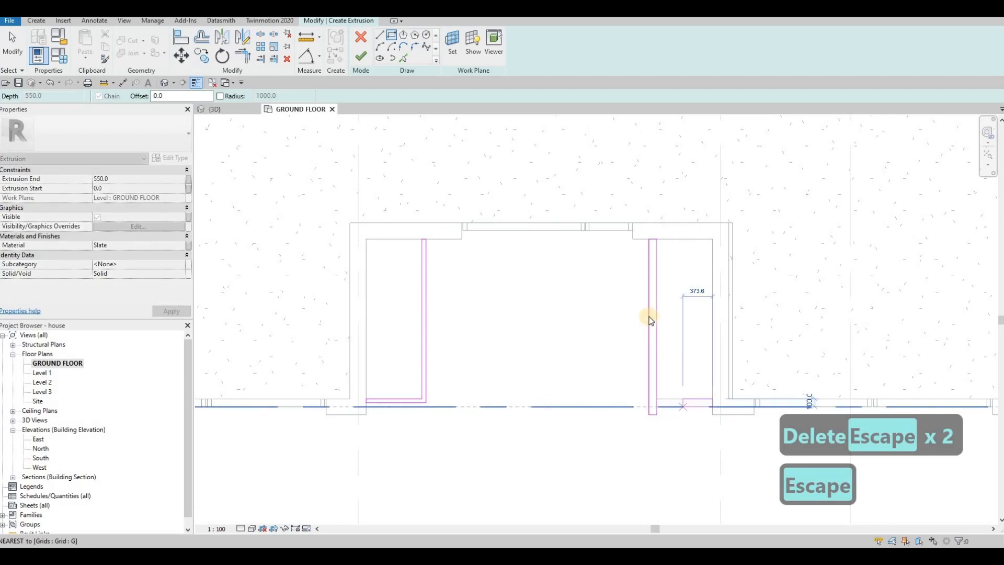
key("Escape")
Step: Set the width of the long rectangle beside the east soil block to 50 mm
left_click(650, 242)
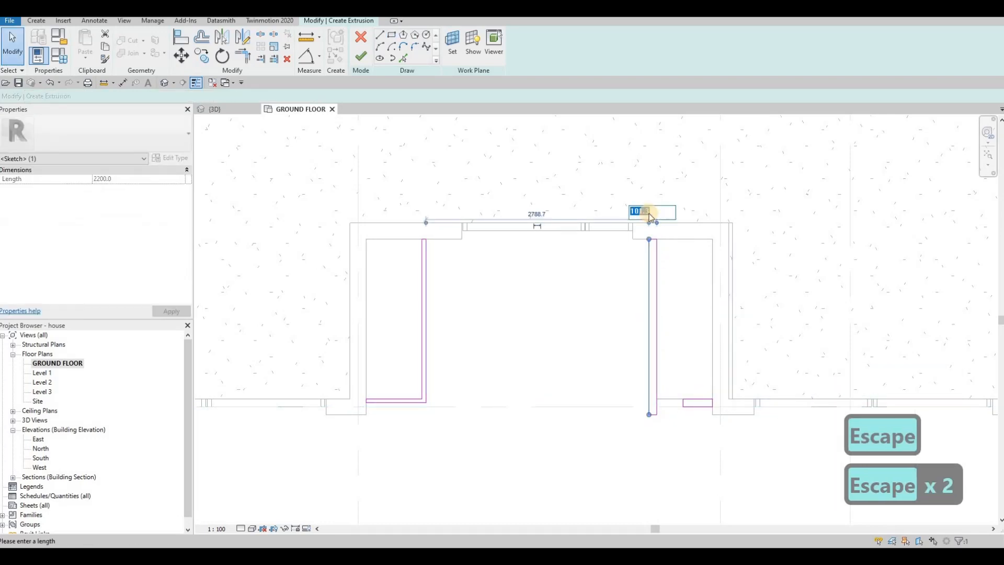
type("50")
key("Return")
key("Escape")
key("Escape")
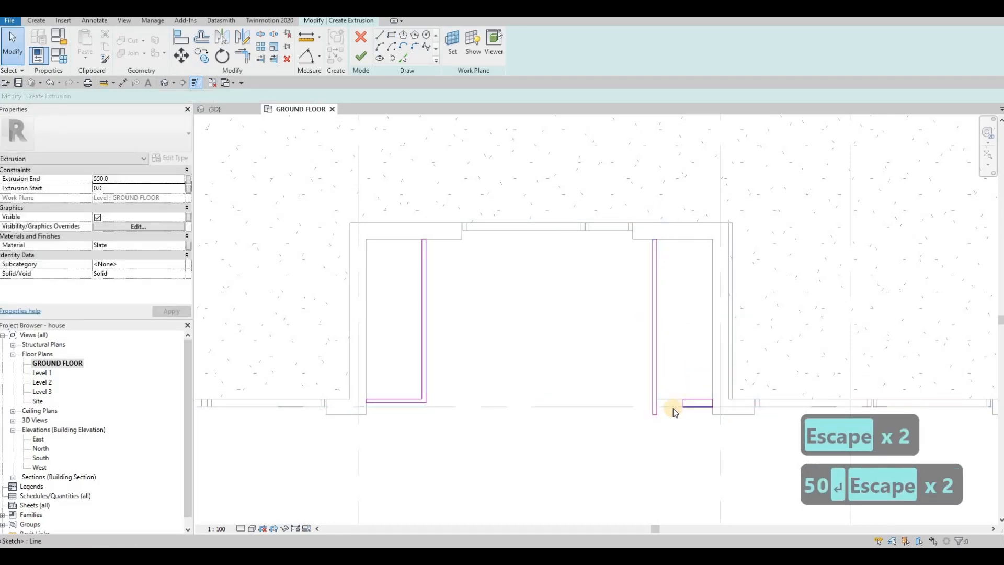
Step: Set the width of the short front rectangle at the east soil block to 50 mm
left_click(673, 408)
scroll(659, 402, "up", 3)
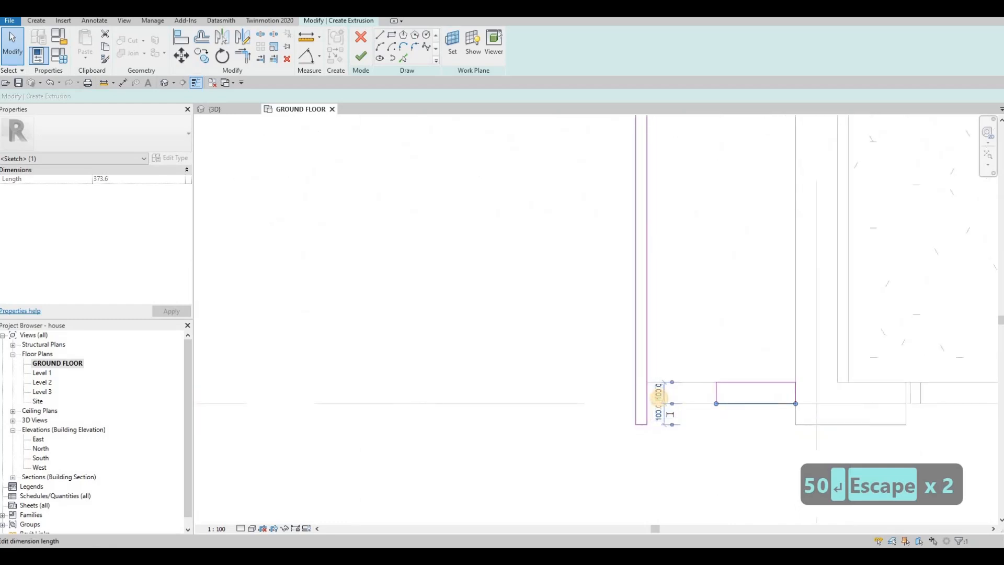
type("50")
key("Return")
key("Escape")
key("Escape")
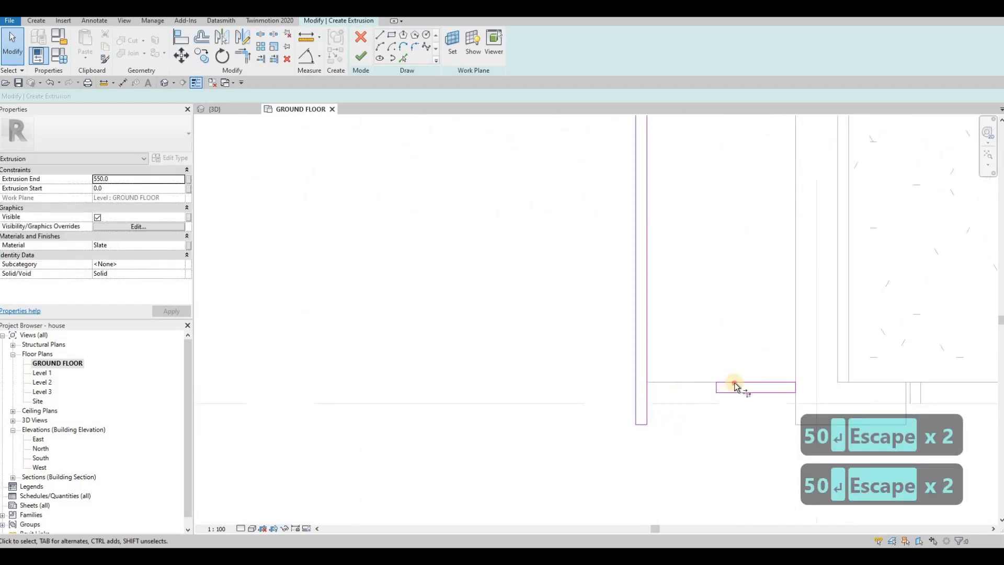
Step: Trim the inner and outer lines of the two east rectangles into an L-shaped border corner
key("t")
key("r")
left_click(649, 343)
left_click(742, 391)
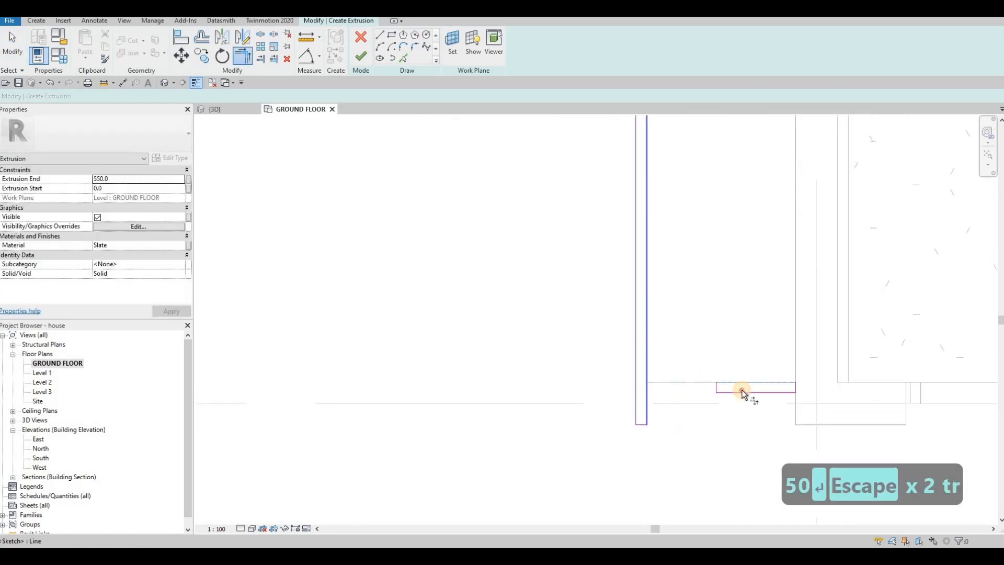
left_click(636, 353)
key("Escape")
key("Escape")
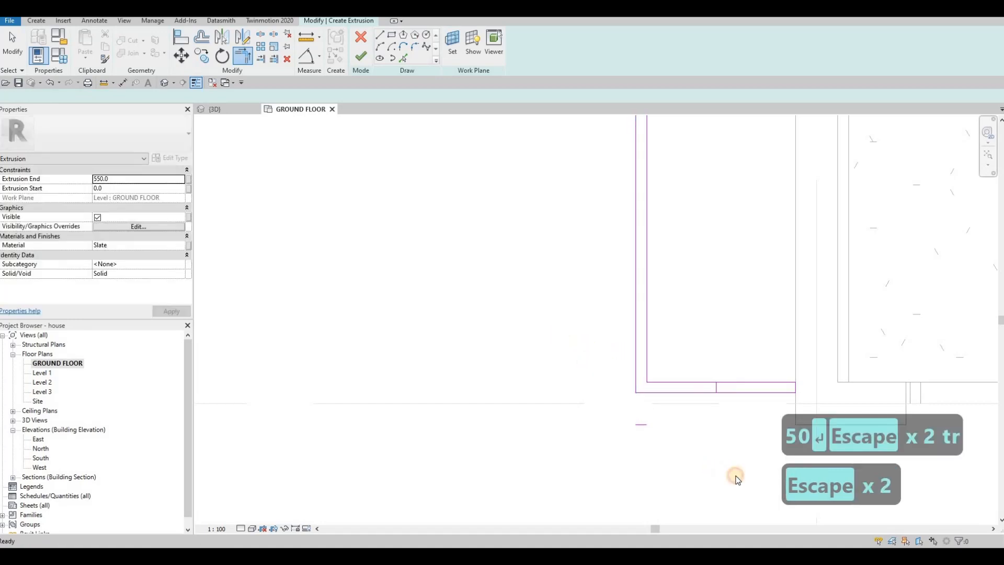
Step: Delete the leftover short segments of the east border sketch and finish the Slate extrusion
left_click_drag(736, 467, 737, 468)
key("Delete")
scroll(642, 380, "down", 4)
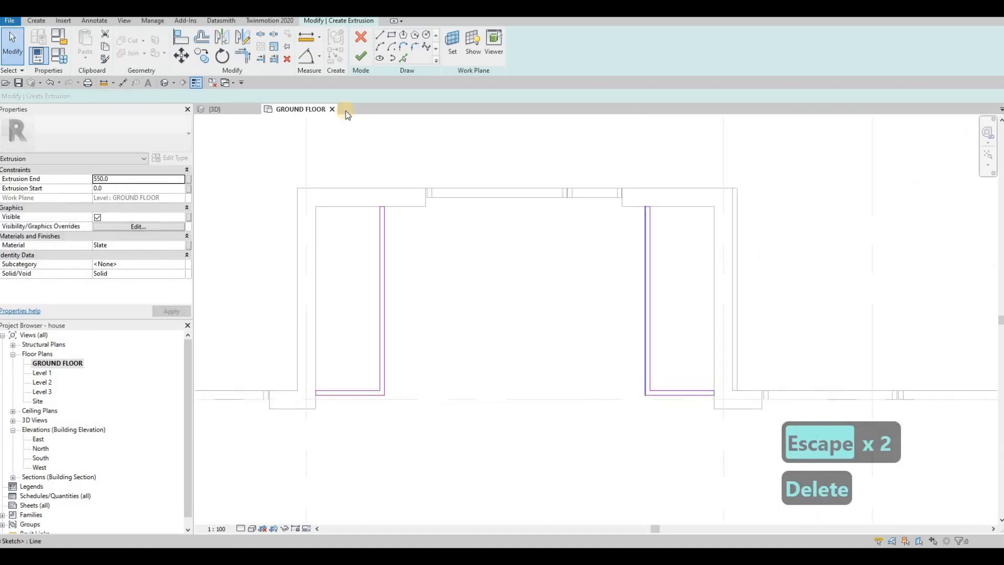
left_click(234, 113)
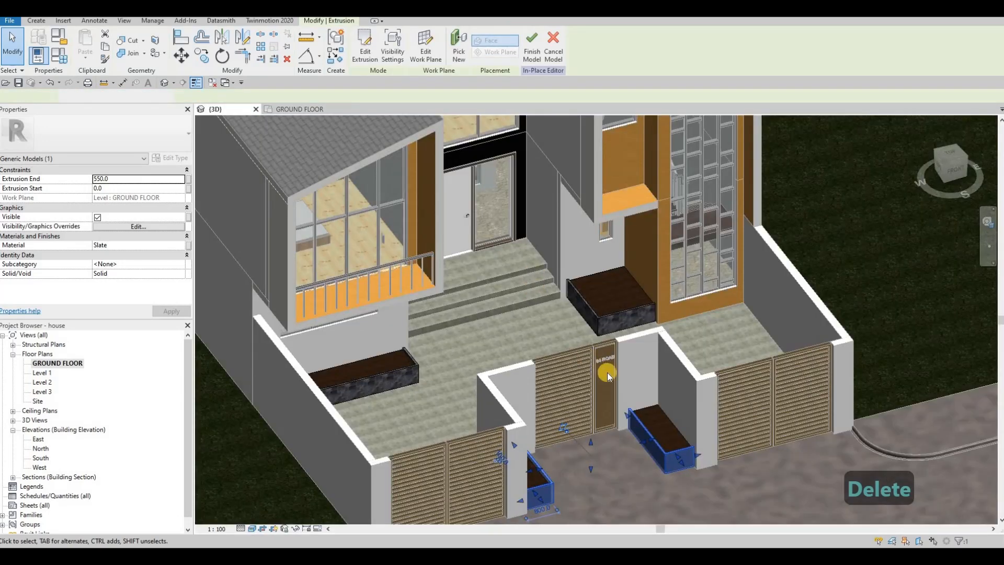
Step: In the 3D view, set the Extrusion End of the Slate borders on both sides of the entrance gate to 500
middle_click_drag(608, 374, 544, 280, "shift")
key("Escape")
left_click(239, 219)
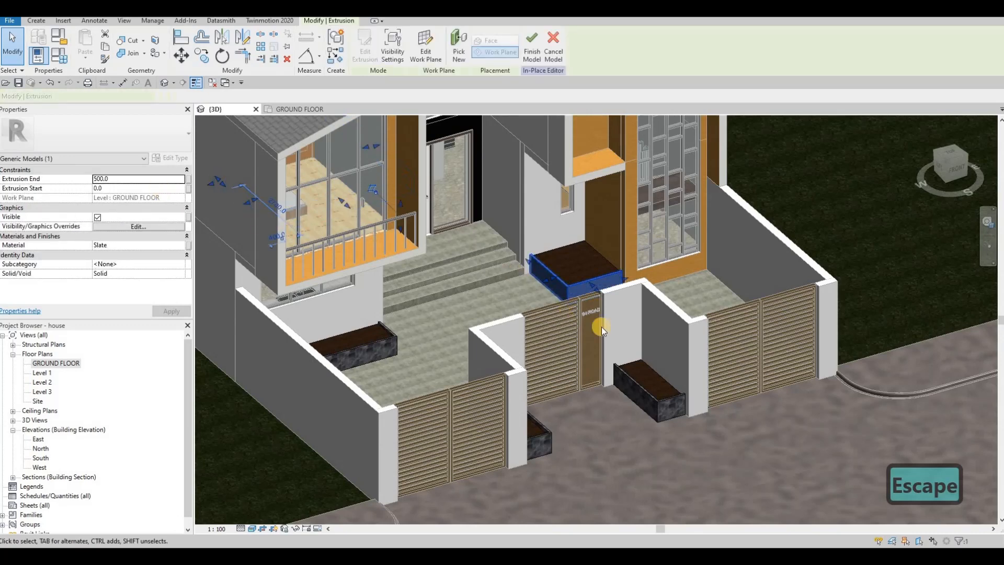
key("Escape")
left_click(547, 431)
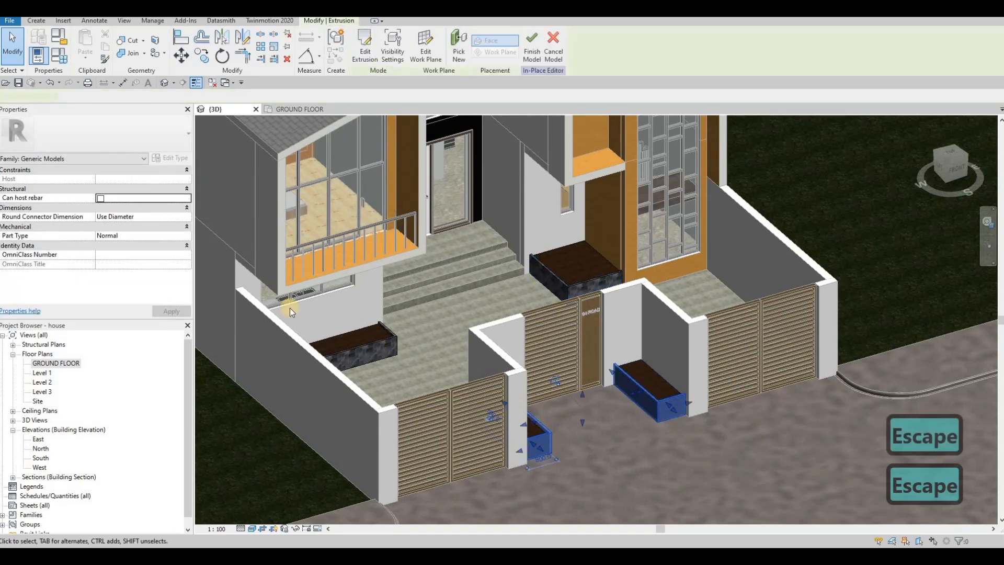
key("Escape")
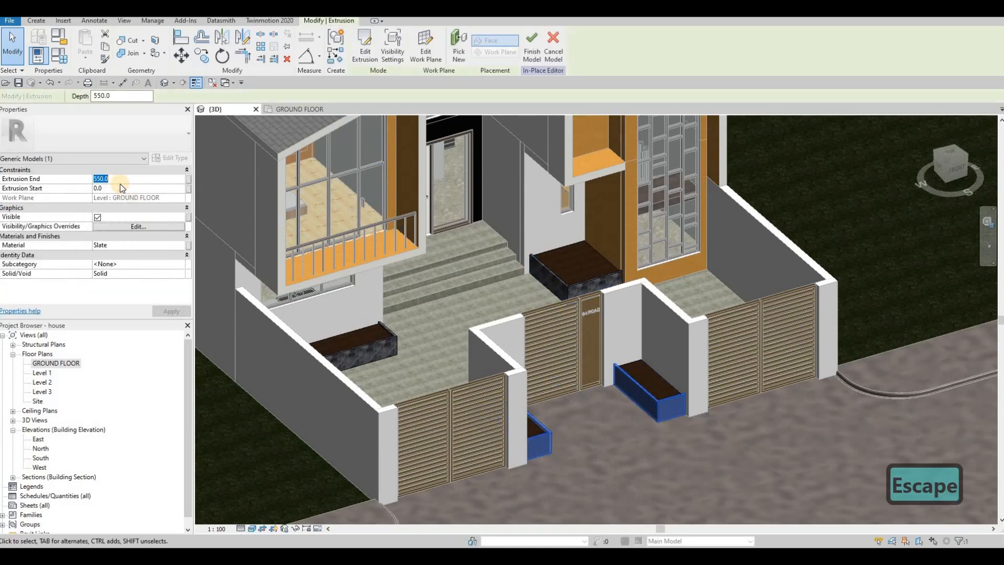
type("500")
key("Return")
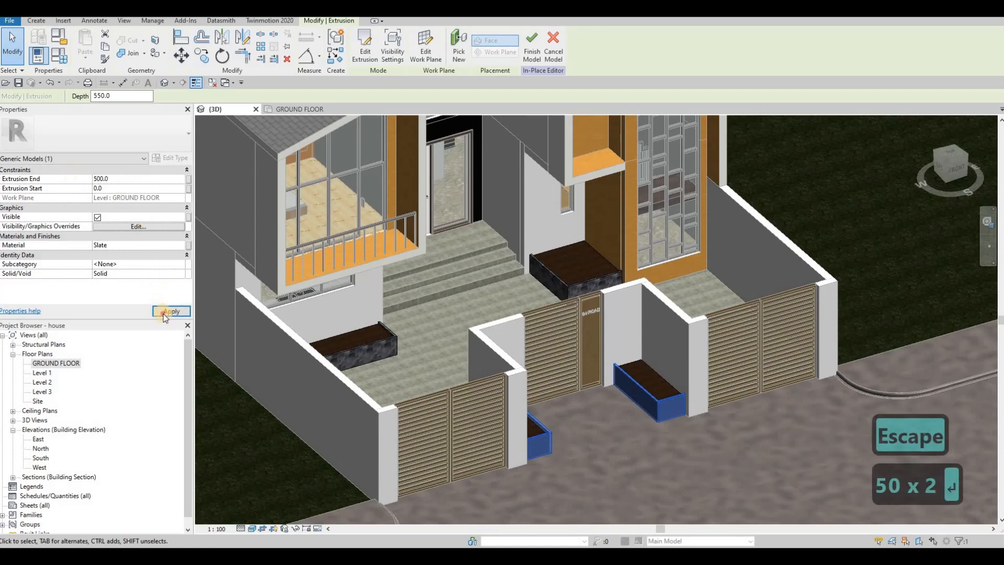
key("Escape")
key("Escape")
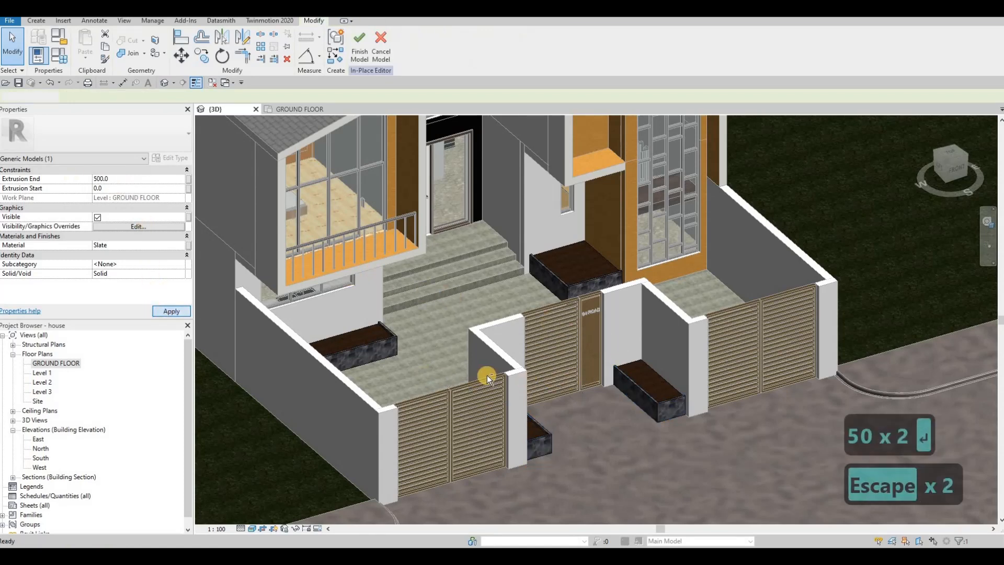
Step: Examine the planter boxes around the house from the pool side and the street side in 3D
middle_click_drag(345, 375, 528, 345, "shift")
scroll(520, 344, "up", 5)
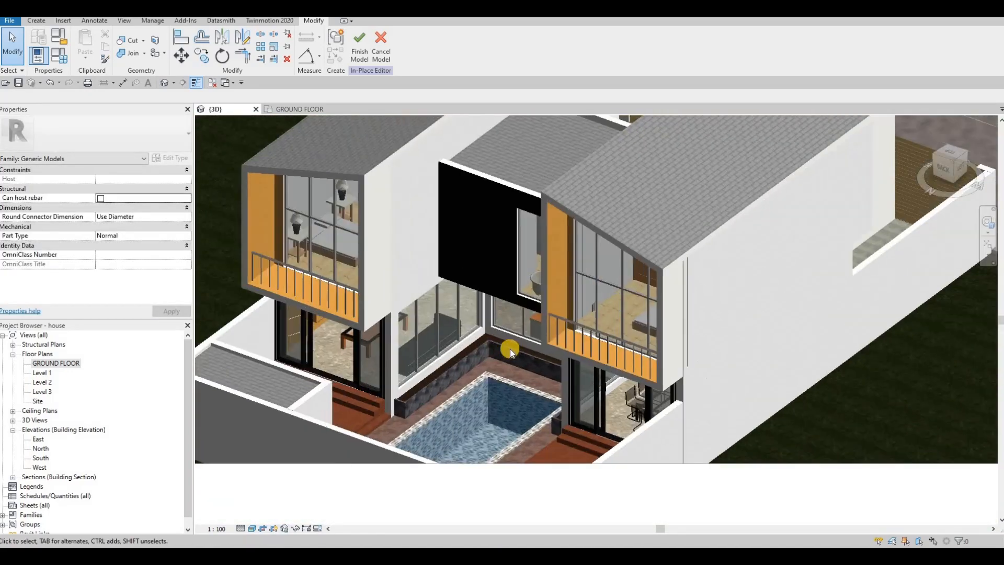
scroll(587, 340, "down", 4)
middle_click_drag(616, 315, 585, 293, "shift")
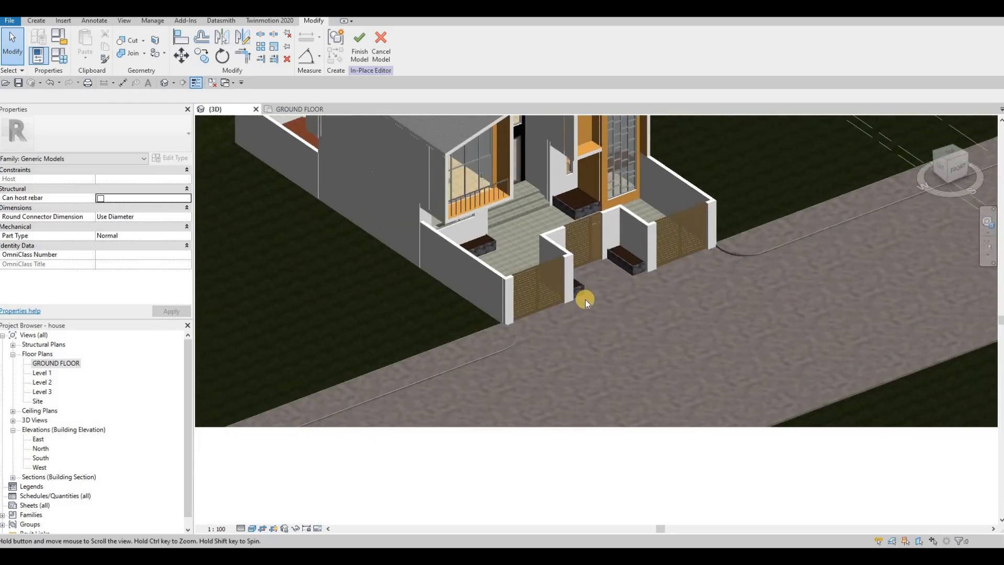
scroll(587, 305, "up", 1)
scroll(566, 337, "down", 2)
middle_click_drag(566, 337, 585, 337, "shift")
scroll(615, 312, "up", 3)
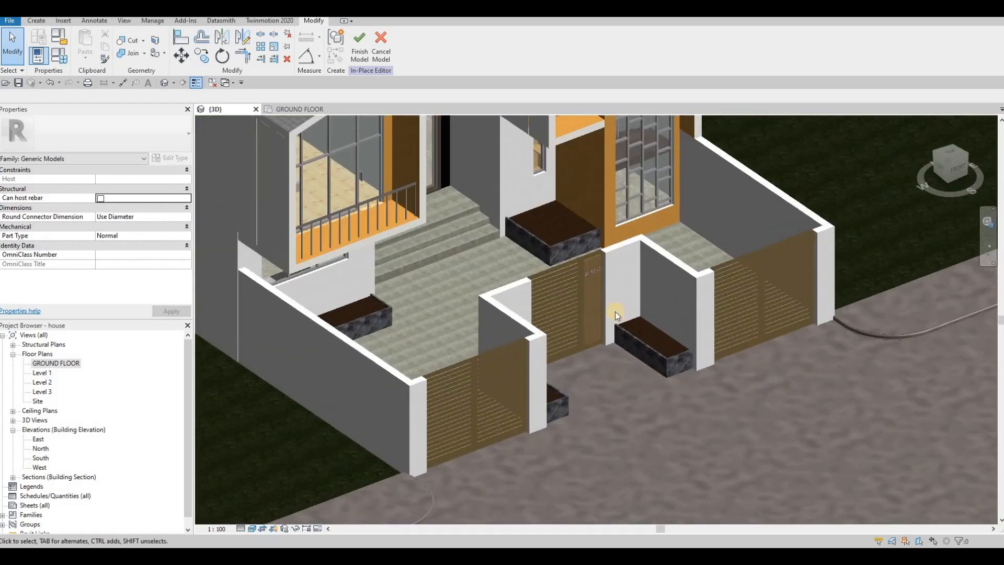
scroll(528, 244, "up", 2)
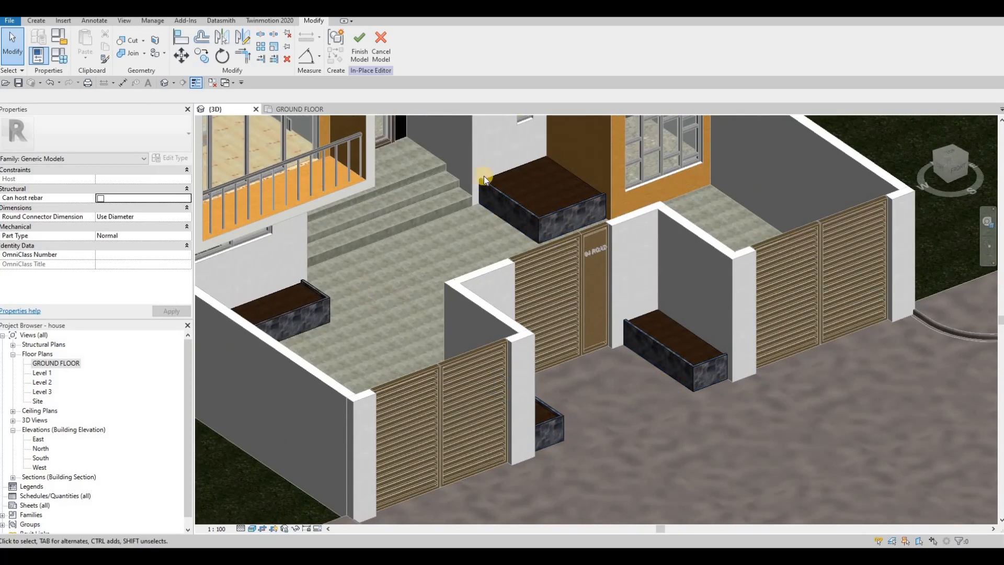
Step: Finish the in-place planter model and return to the project
left_click(369, 58)
middle_click_drag(631, 231, 704, 315)
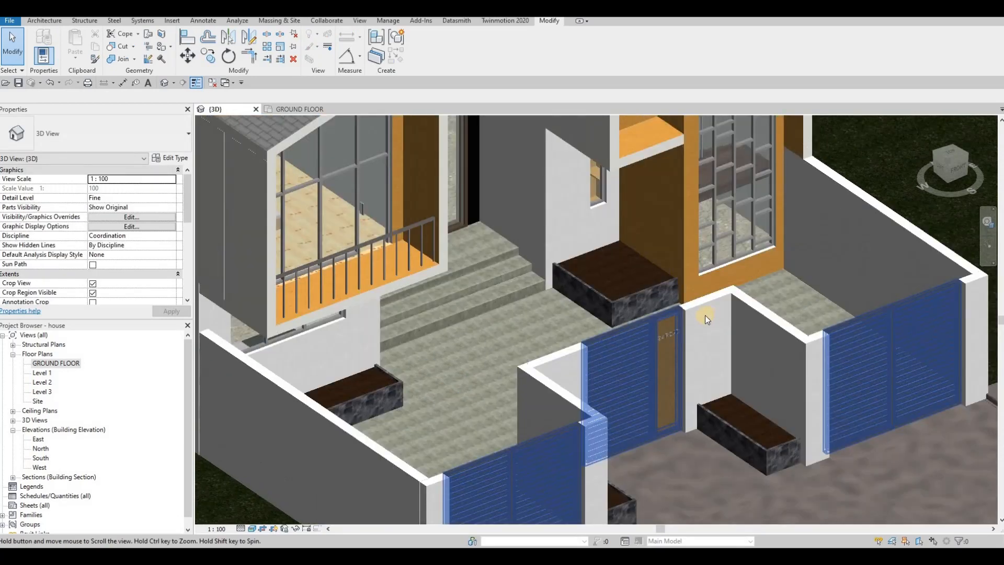
key("Escape")
scroll(705, 315, "down", 2)
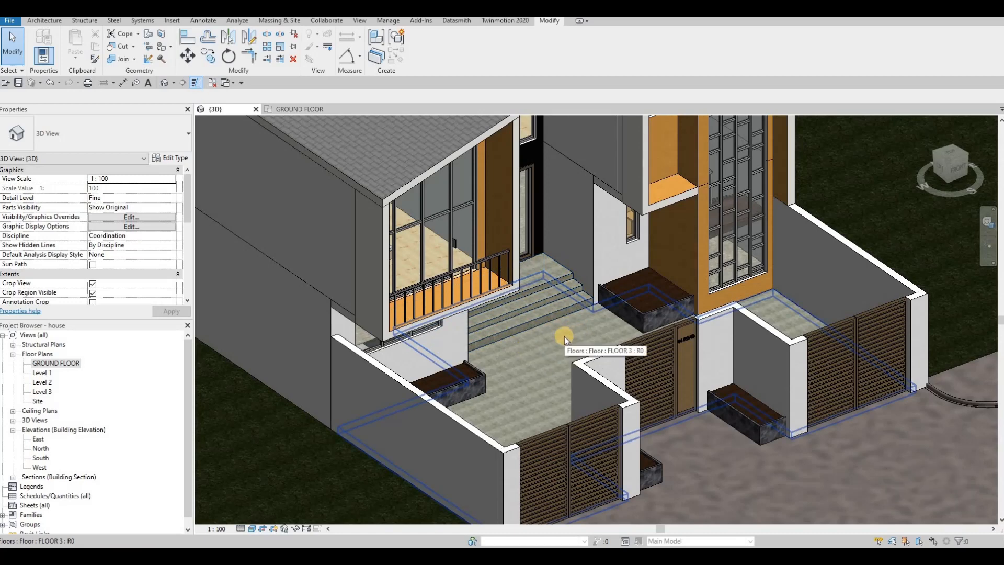
scroll(459, 343, "down", 3)
middle_click_drag(457, 342, 516, 349, "shift")
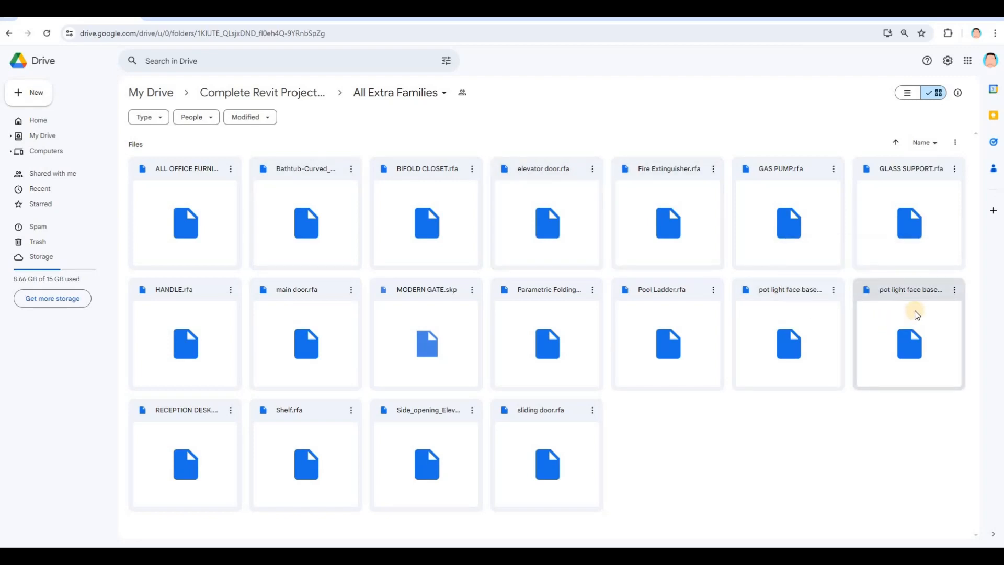
Step: Switch to Google Drive and download the family file "pot light face base square.rfa" from the All Extra Families folder
mouse_move(919, 296)
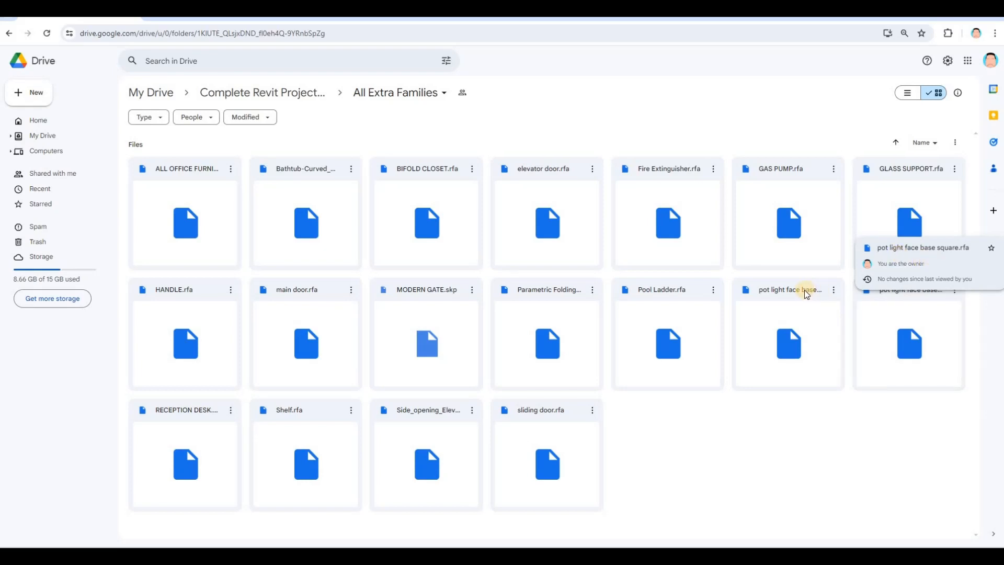
mouse_move(804, 295)
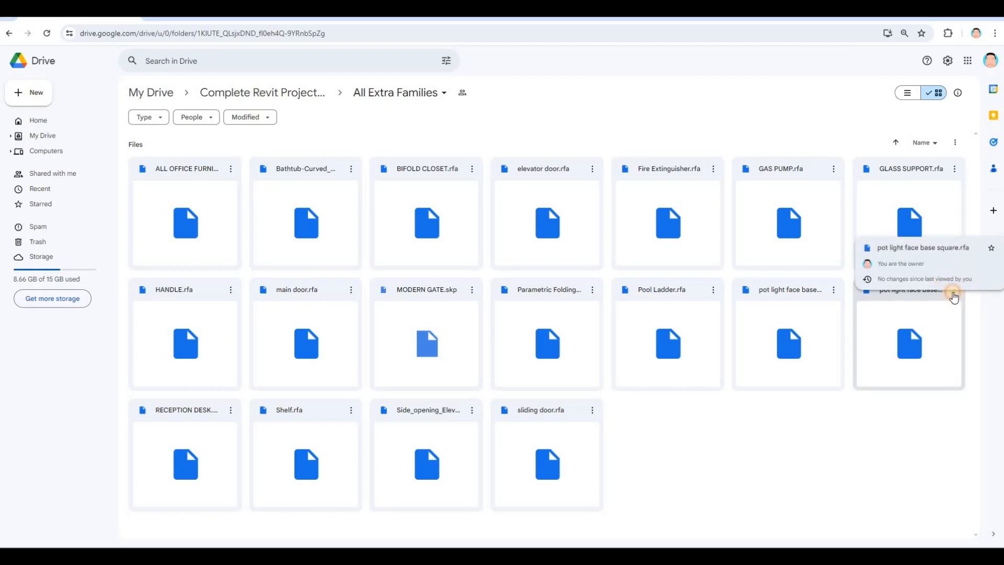
right_click(906, 327)
left_click(870, 329)
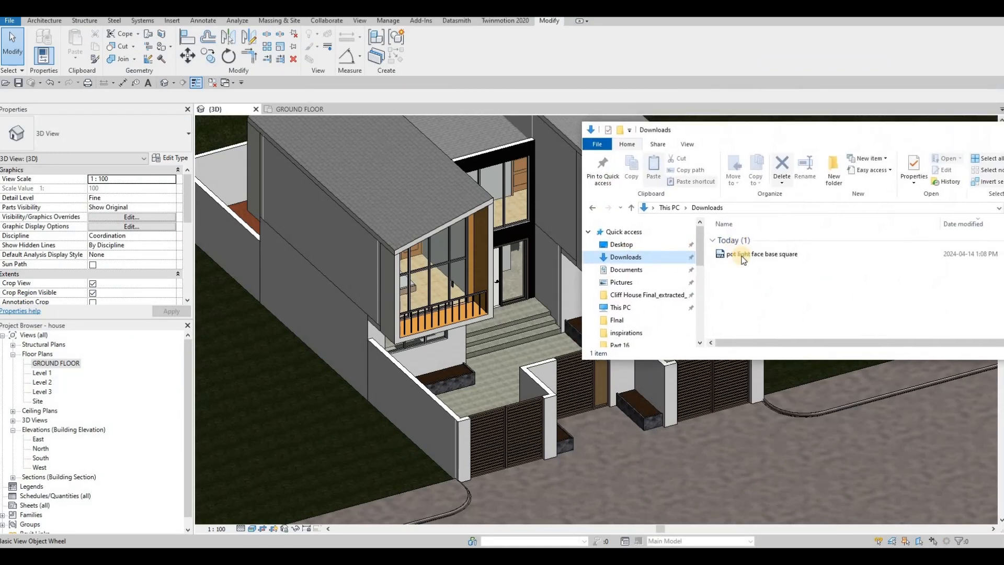
Step: Switch back to Revit and load the "pot light face base square" family from the Downloads folder for placement
left_click_drag(734, 254, 468, 257)
scroll(457, 240, "up", 5)
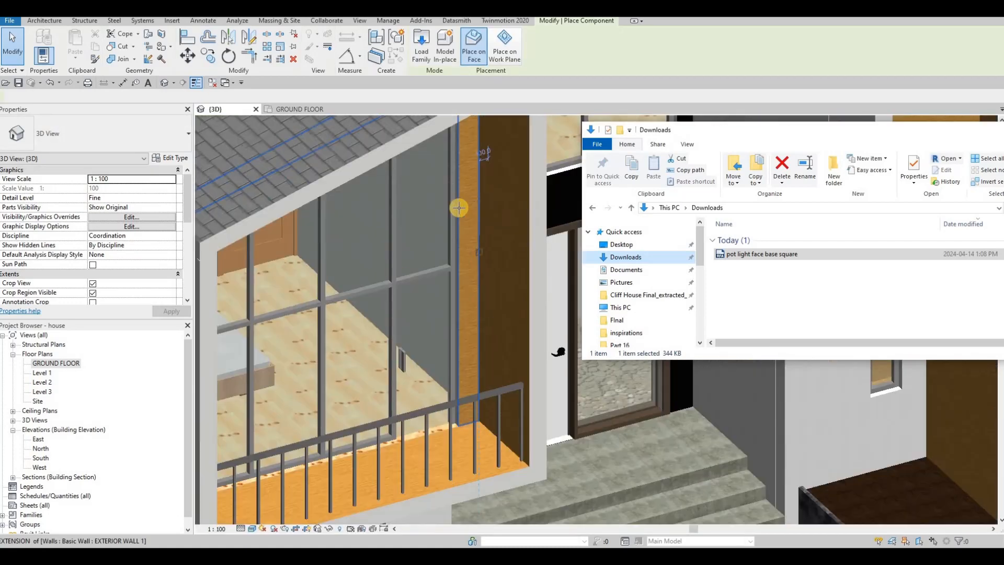
scroll(445, 247, "down", 3)
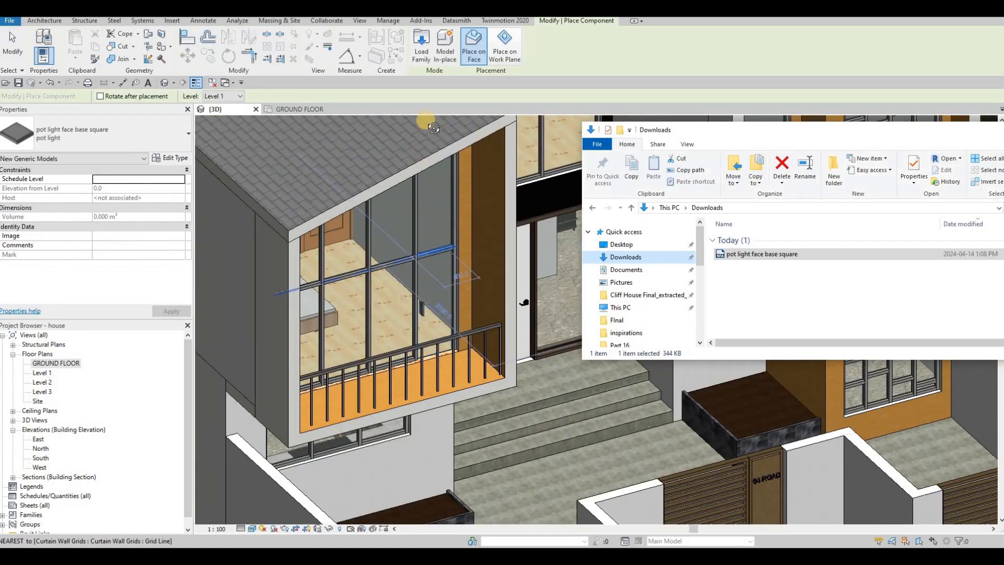
Step: Place a pot light on the sloping roof soffit above the west balcony, near its higher end
middle_click_drag(456, 250, 467, 108, "shift")
mouse_move(476, 186)
middle_mouse_down("shift")
mouse_move(477, 163)
mouse_move(479, 173)
middle_mouse_up("shift")
scroll(476, 175, "up", 5)
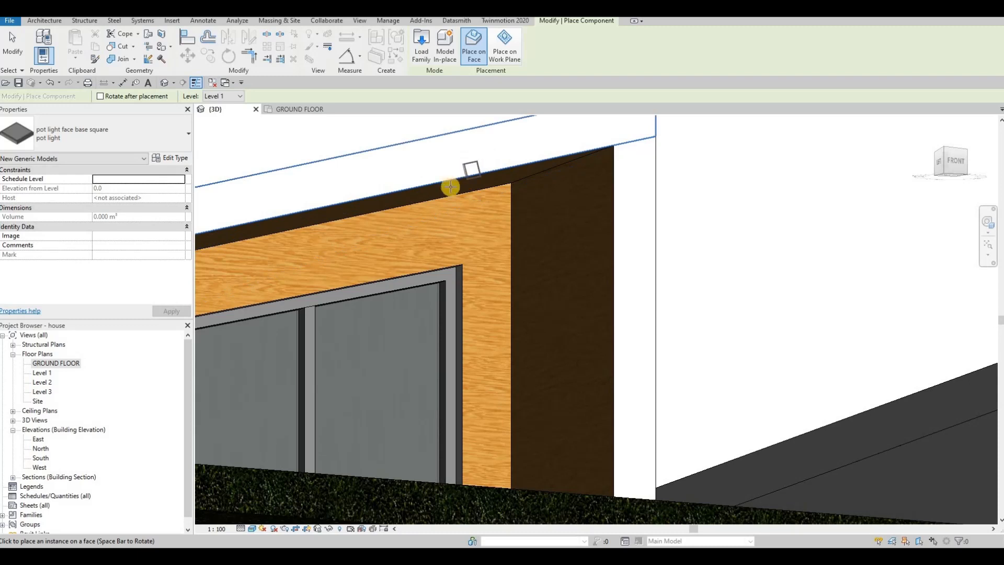
left_click(450, 186)
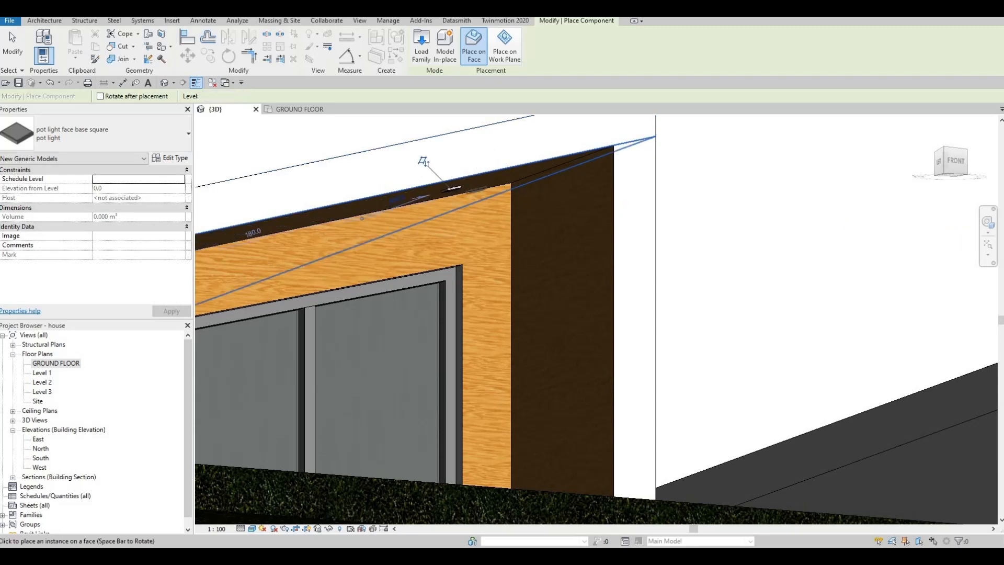
key("Escape")
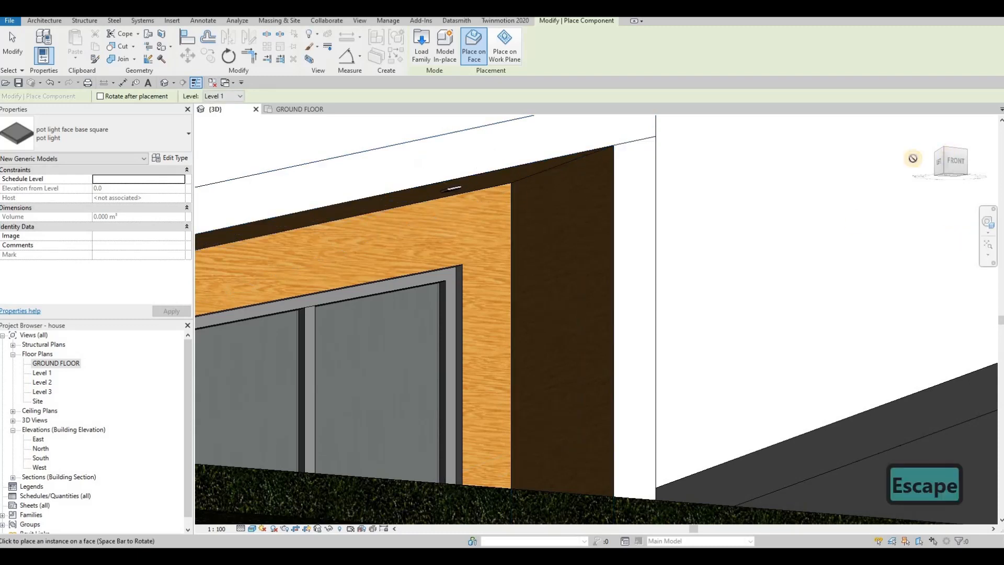
Step: Place pot lights along the sloping roof soffit of the east volume, above the wood-clad front
scroll(680, 220, "down", 3)
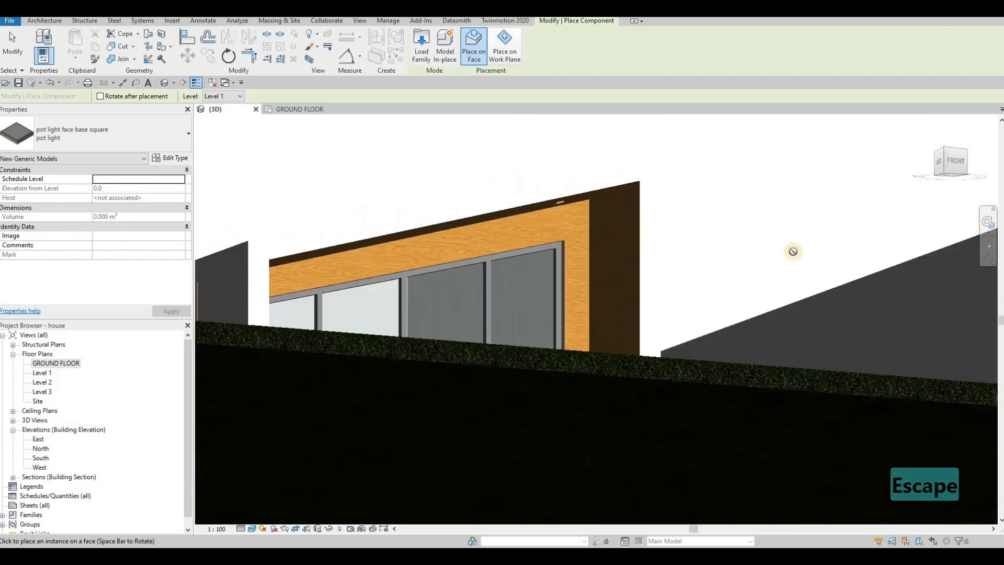
middle_click_drag(830, 224, 617, 204)
middle_click_drag(887, 221, 767, 204)
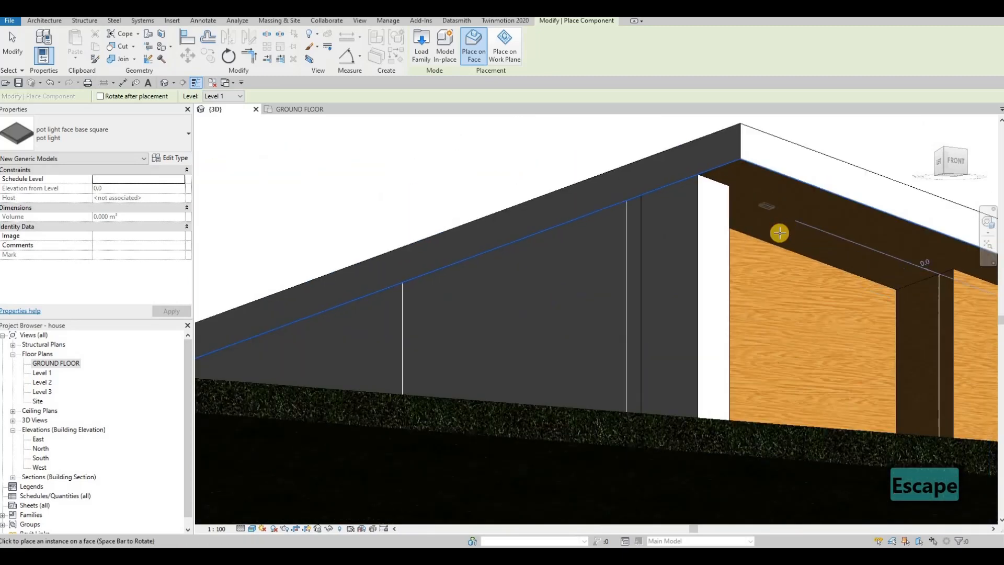
middle_click_drag(776, 320, 829, 264, "shift")
scroll(805, 277, "down", 4)
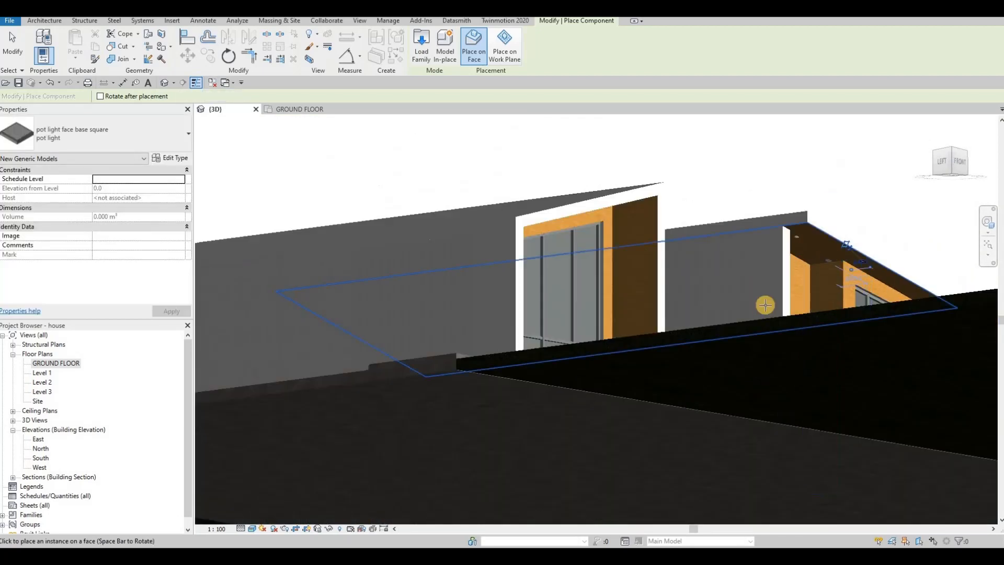
middle_click_drag(764, 304, 768, 307, "shift")
Step: Place pot lights on the undersides of the front overhangs of the east volume and the west balcony
scroll(773, 314, "down", 4)
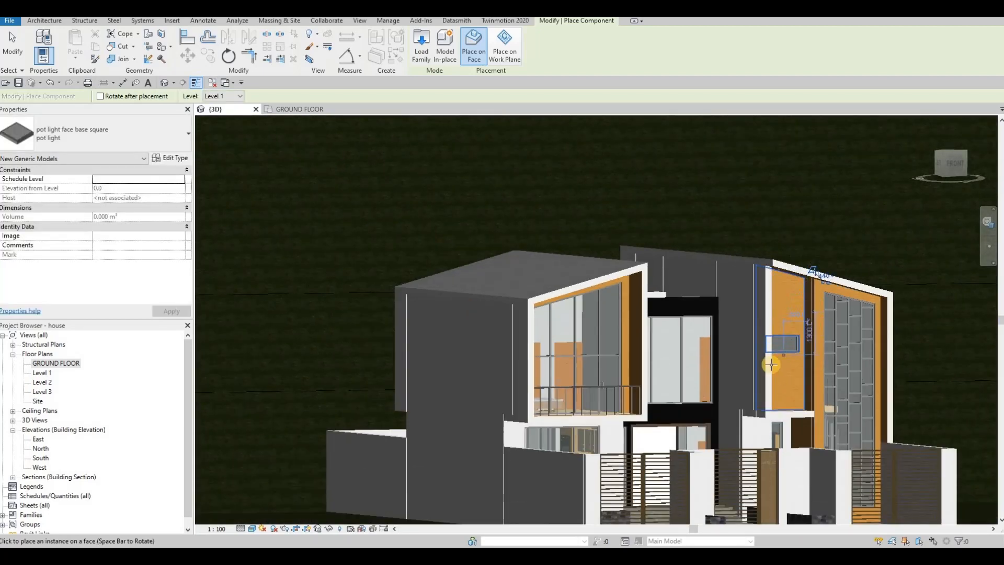
middle_click_drag(771, 365, 738, 454, "shift")
scroll(781, 414, "up", 5)
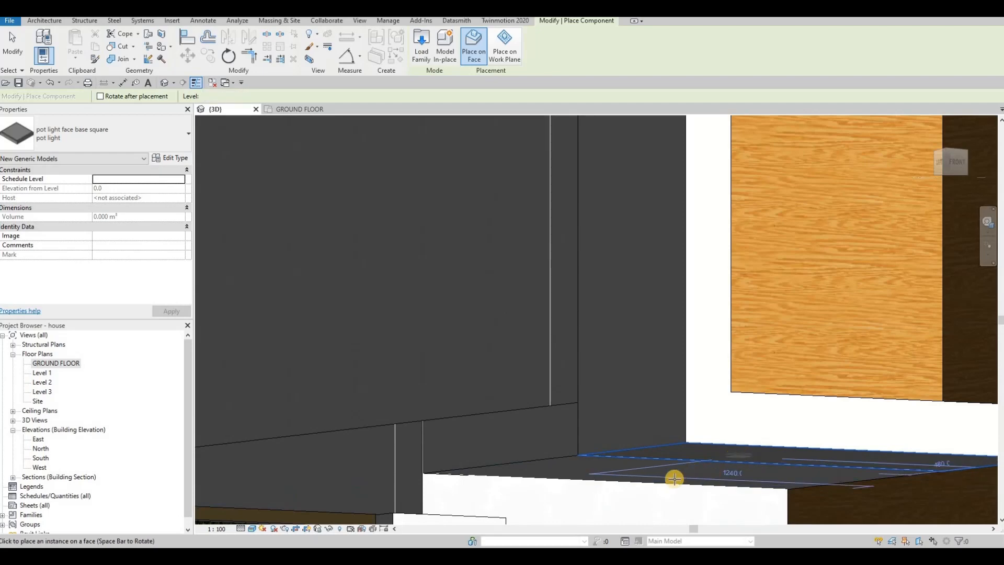
middle_click_drag(674, 478, 500, 406, "shift")
scroll(510, 416, "up", 6)
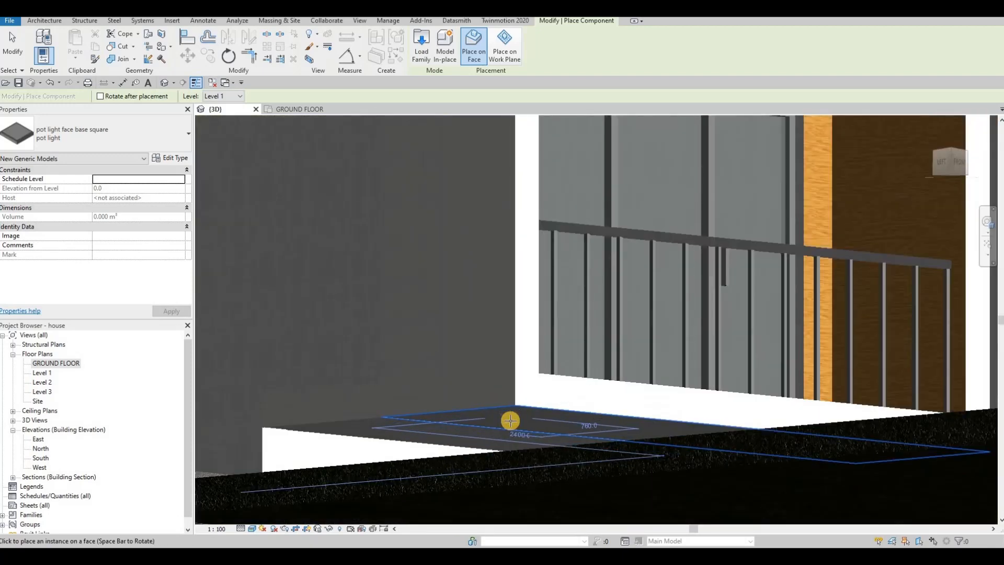
scroll(496, 391, "down", 5)
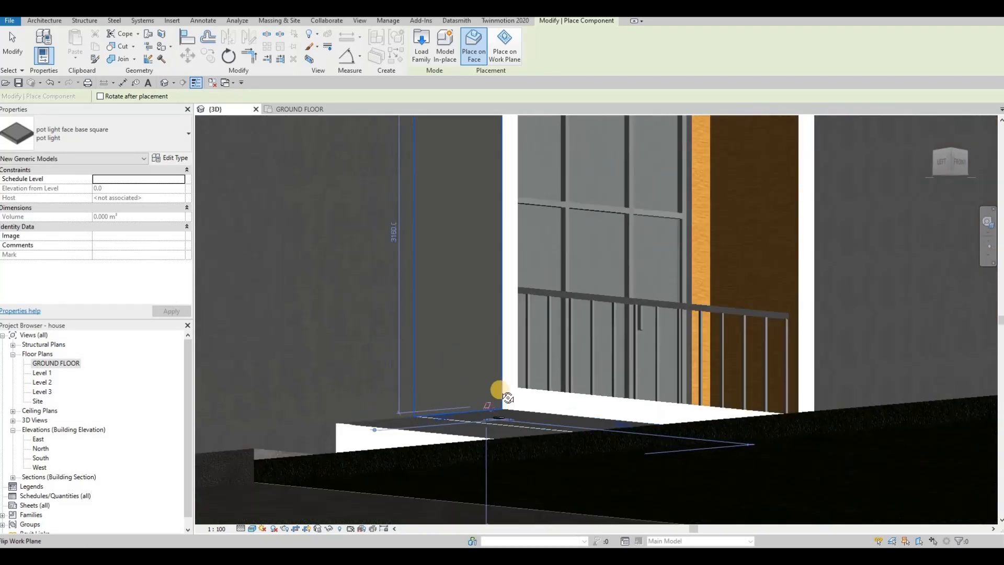
Step: Place another pot light on the underside of the west volume's overhang, farther along toward its outer side wall
middle_click_drag(519, 392, 475, 386, "shift")
scroll(523, 395, "down", 2)
middle_click_drag(387, 352, 587, 370)
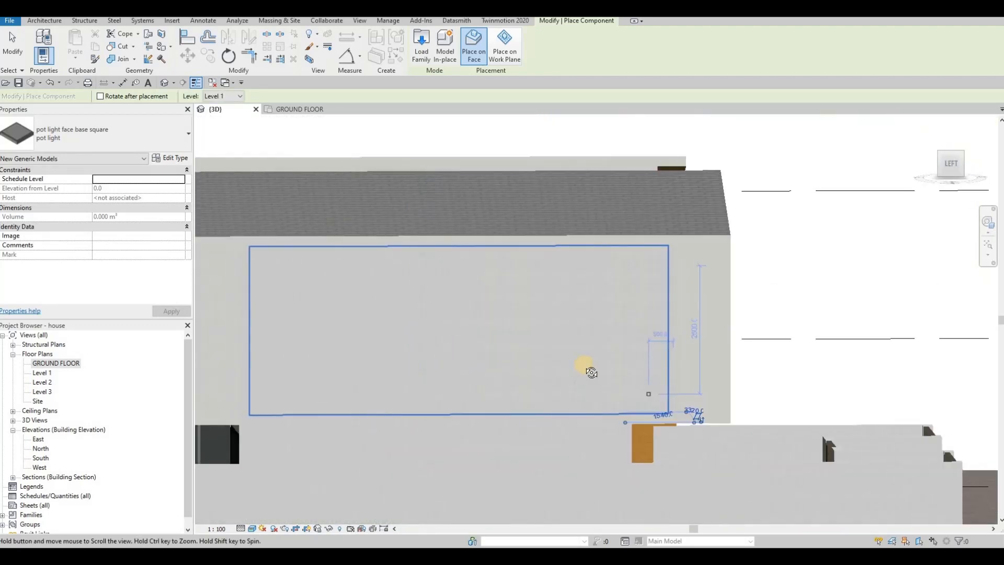
middle_click_drag(672, 412, 602, 390, "shift")
scroll(682, 437, "up", 3)
scroll(681, 439, "up", 3)
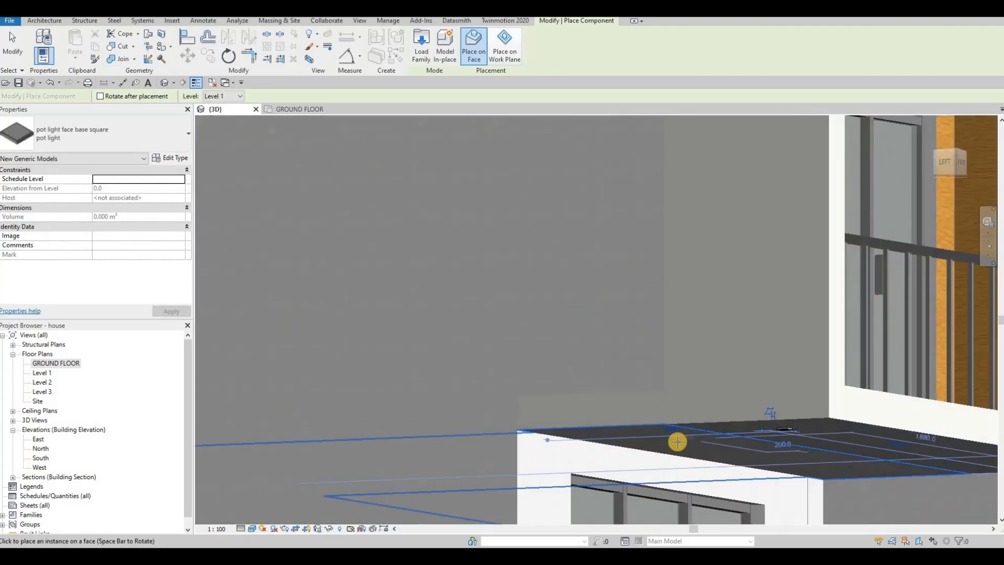
scroll(652, 414, "down", 5)
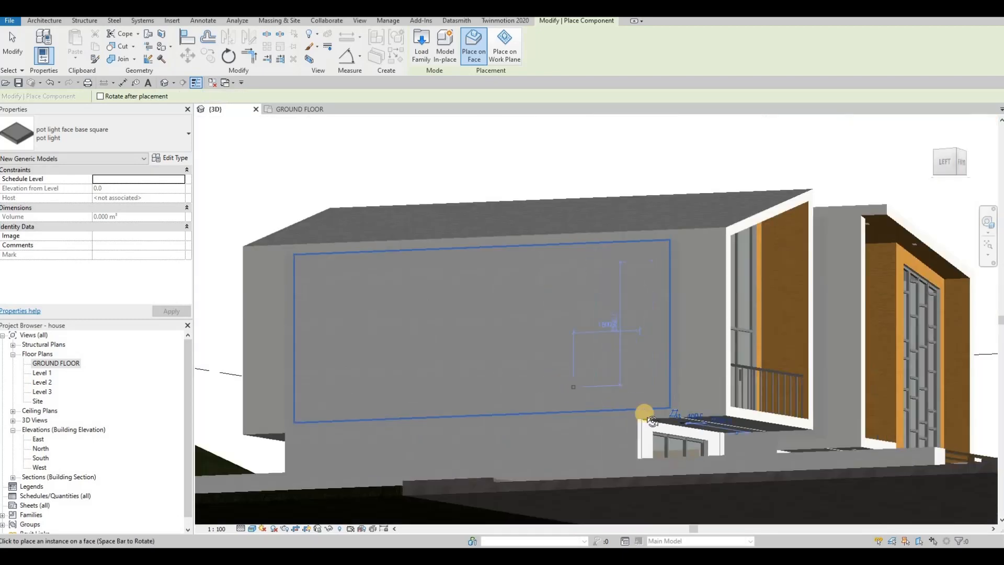
middle_click_drag(643, 413, 744, 439)
middle_click_drag(593, 426, 921, 203, "shift")
scroll(926, 293, "up", 5)
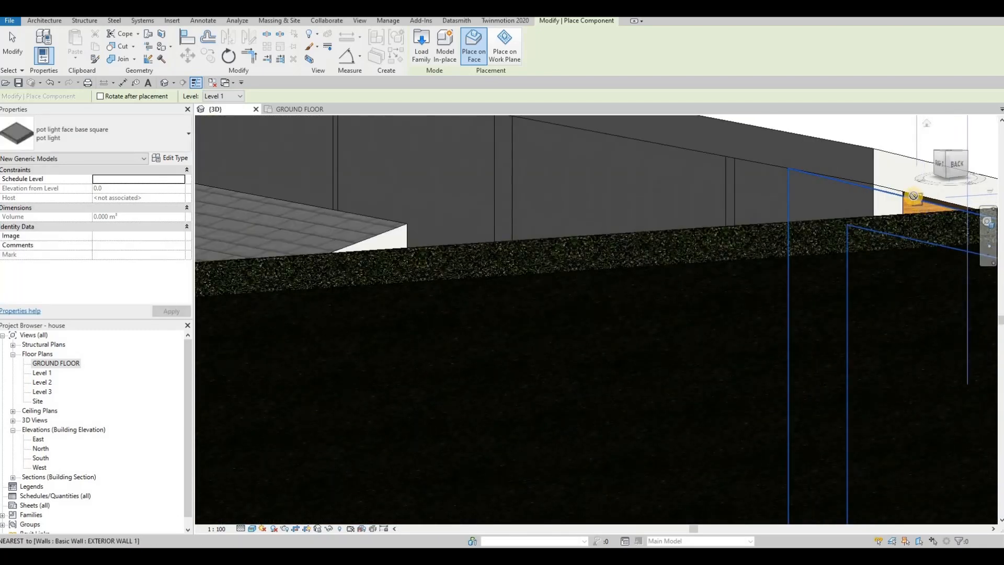
key("Tab")
middle_click_drag(911, 198, 754, 427, "shift")
key("ctrl+z")
key("Escape")
key("Escape")
key("Escape")
Step: Hide the ground floor slab behind the rear boundary wall in the 3D view
left_click(754, 428)
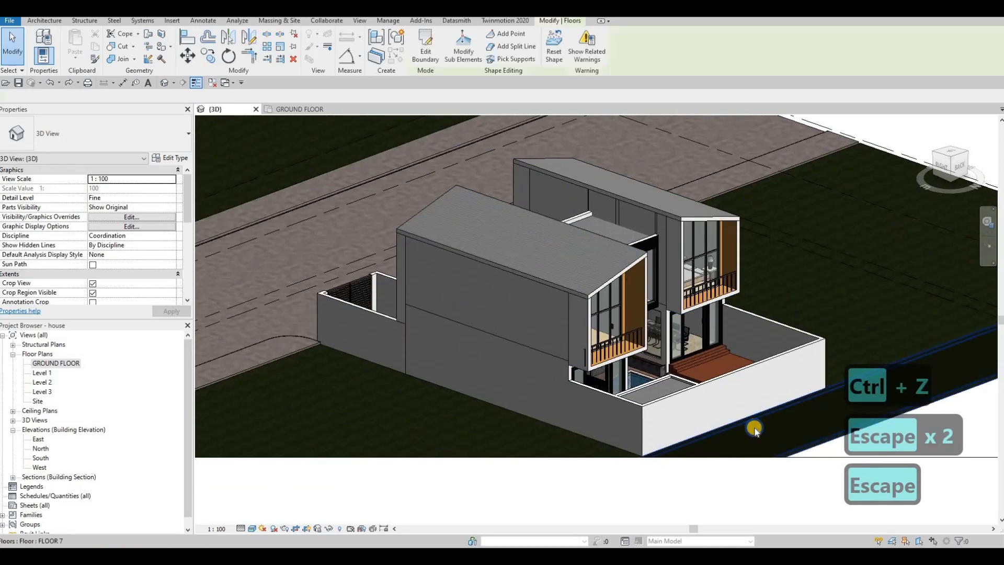
right_click(755, 429)
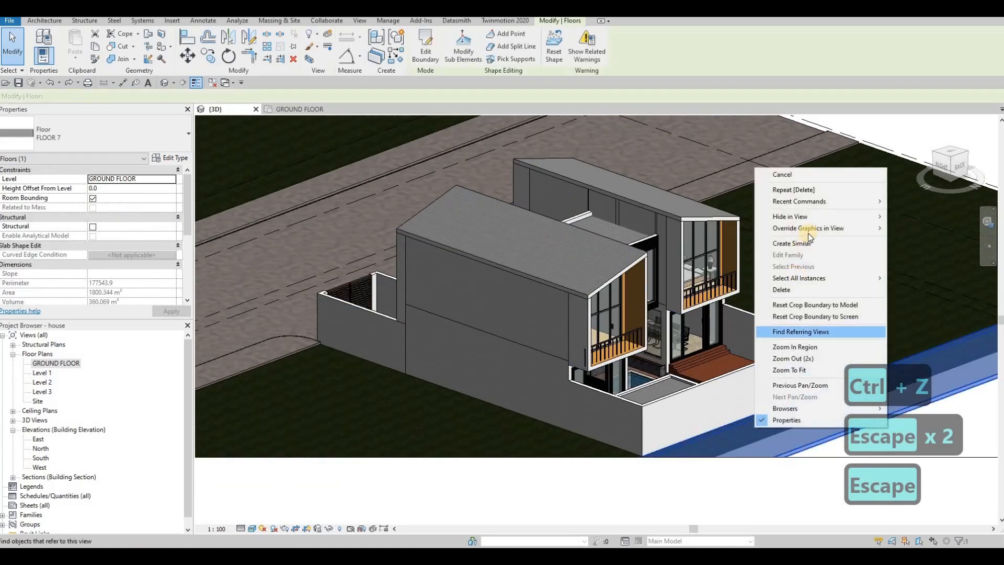
left_click(921, 217)
Step: Restart component placement with the square pot light and place lights on the sloping soffits above both rear balconies
scroll(719, 251, "up", 6)
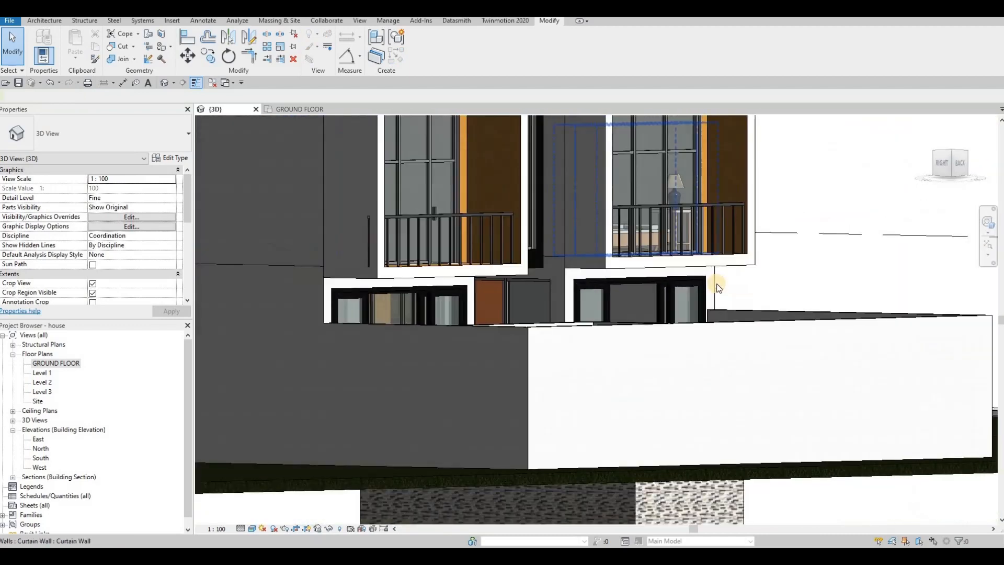
middle_click_drag(714, 177, 716, 283)
key("c")
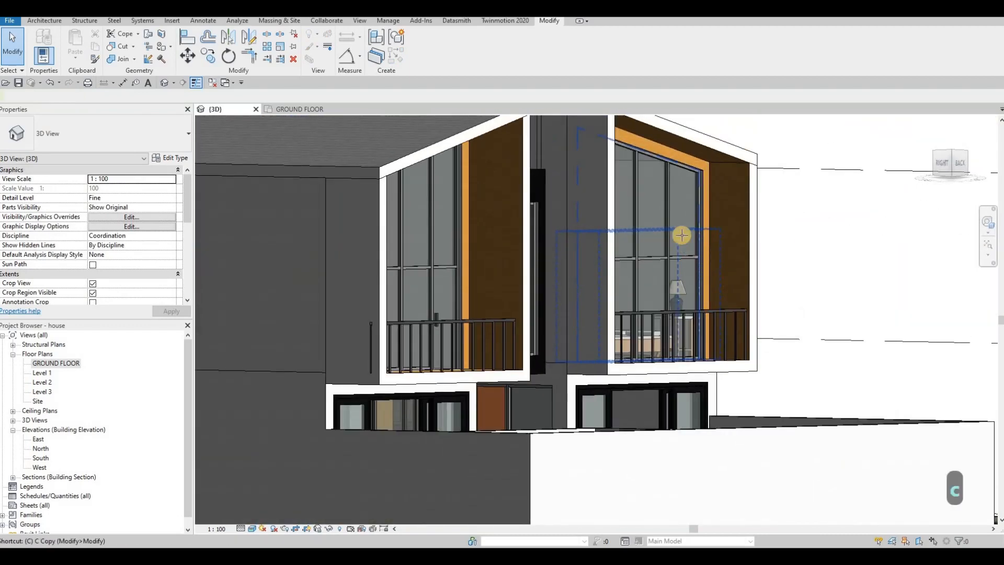
key("m")
scroll(673, 141, "up", 5)
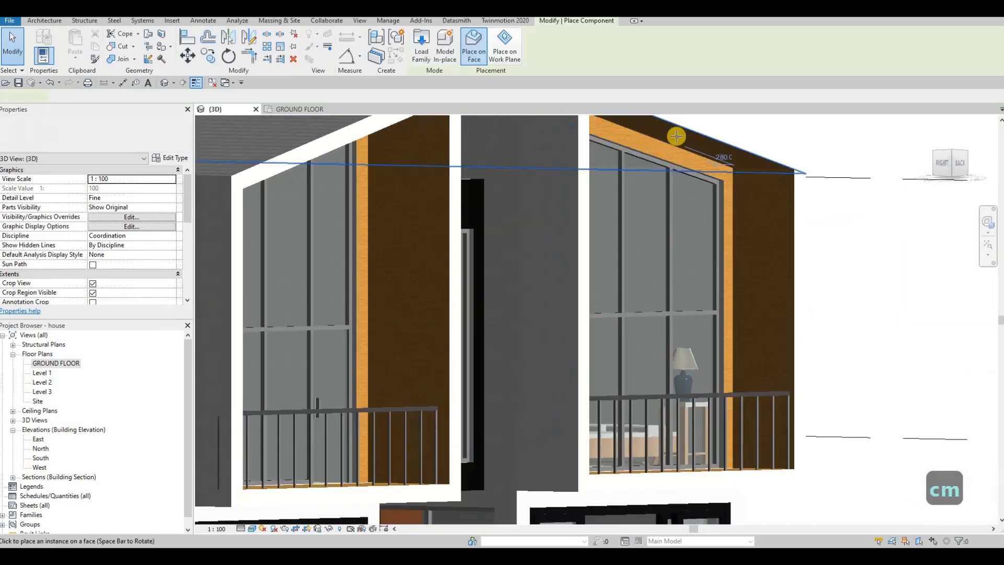
middle_click_drag(477, 195, 441, 174, "shift")
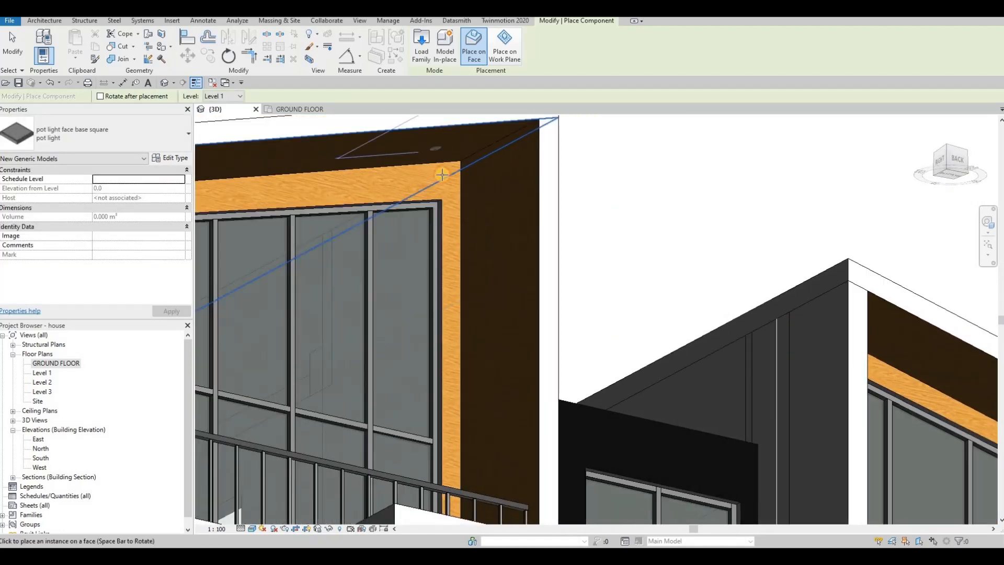
Step: Place a pot light on the underside of the east volume's rear balcony overhang
scroll(478, 238, "down", 3)
middle_click_drag(524, 296, 363, 366, "shift")
scroll(360, 367, "up", 3)
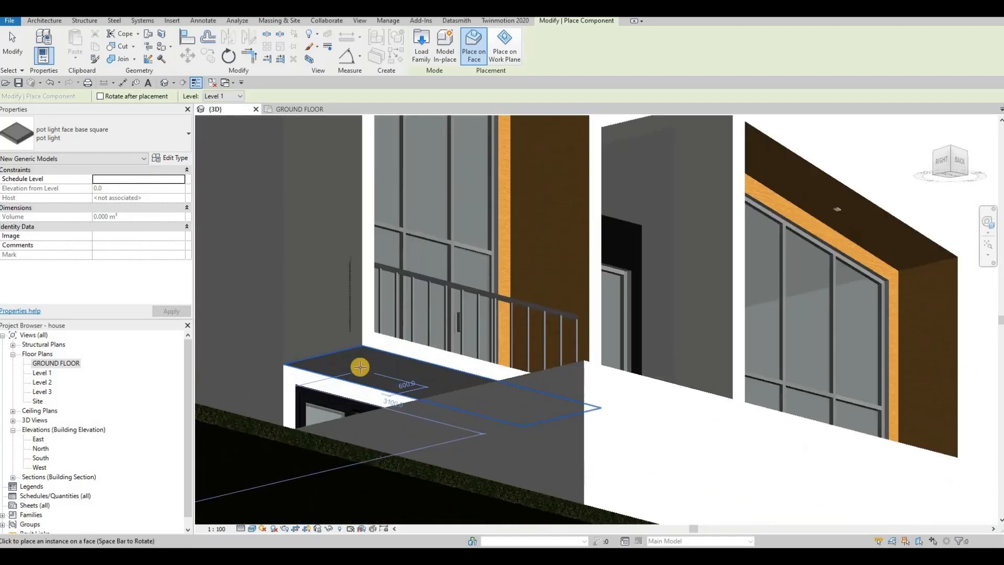
scroll(369, 355, "up", 3)
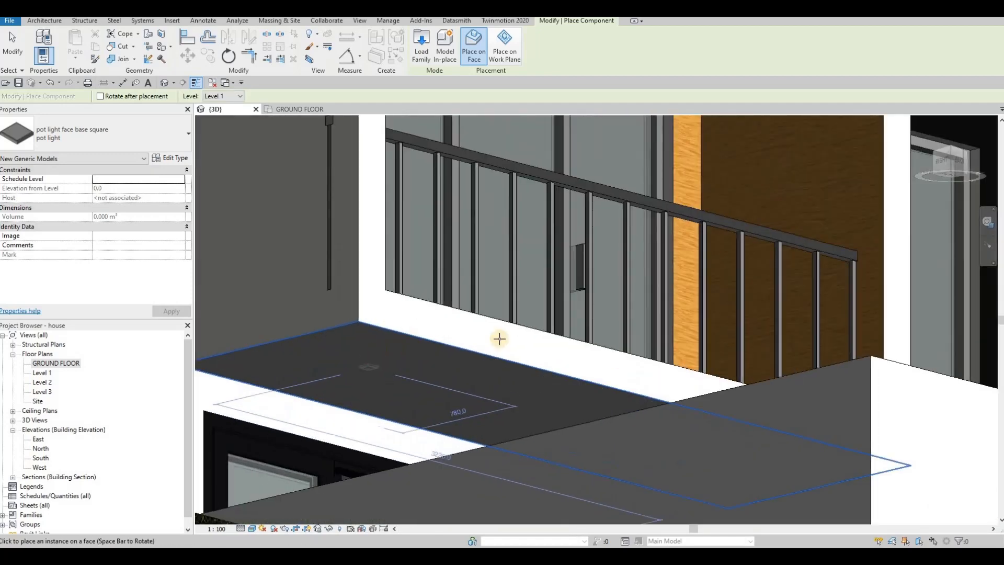
middle_click_drag(359, 255, 434, 322, "shift")
Step: Place pot lights on the undersides of the remaining rear overhangs near the pool and end the placement
middle_click_drag(514, 389, 753, 434, "shift")
middle_click_drag(749, 400, 518, 353, "shift")
scroll(772, 349, "up", 3)
scroll(518, 353, "down", 3)
middle_click_drag(381, 359, 504, 334, "shift")
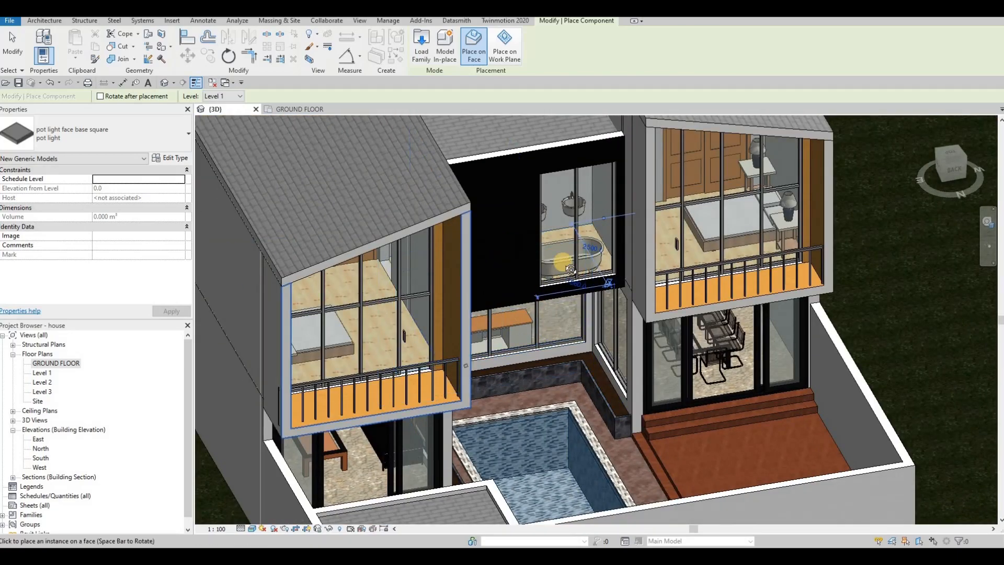
middle_click_drag(562, 263, 562, 231, "shift")
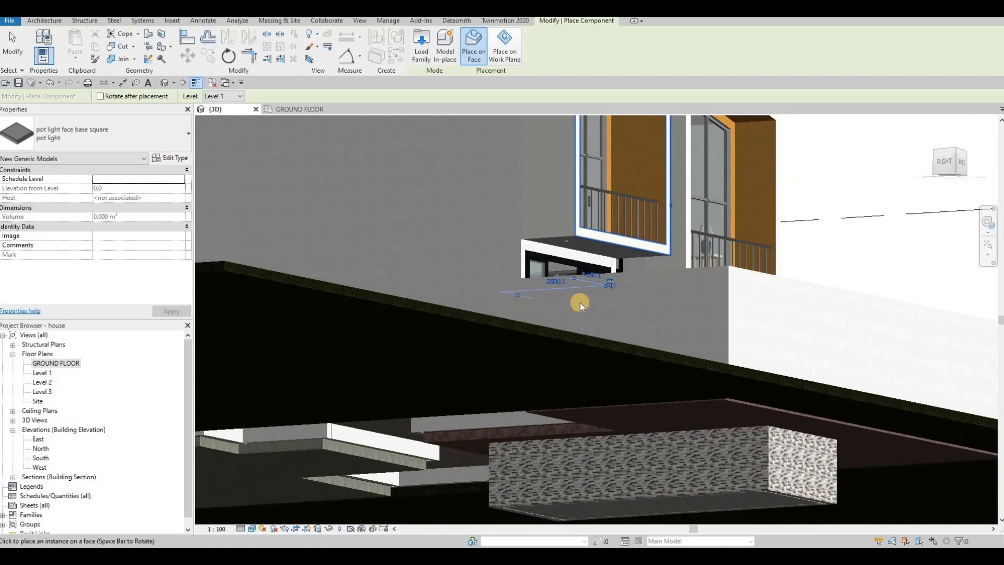
middle_click_drag(580, 303, 522, 360)
key("Escape")
key("Escape")
Step: Shorten the east volume's rear balcony railing path to 3605 mm, ending at the wall's inner face, and return to the 3D view
middle_click_drag(419, 349, 426, 344, "shift")
left_click(425, 344)
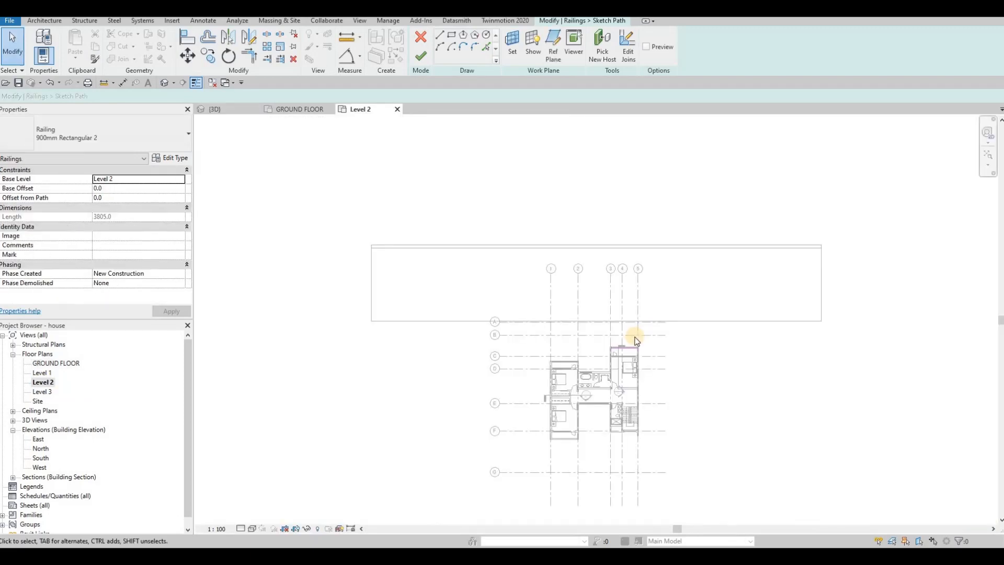
scroll(635, 337, "up", 6)
scroll(626, 423, "up", 3)
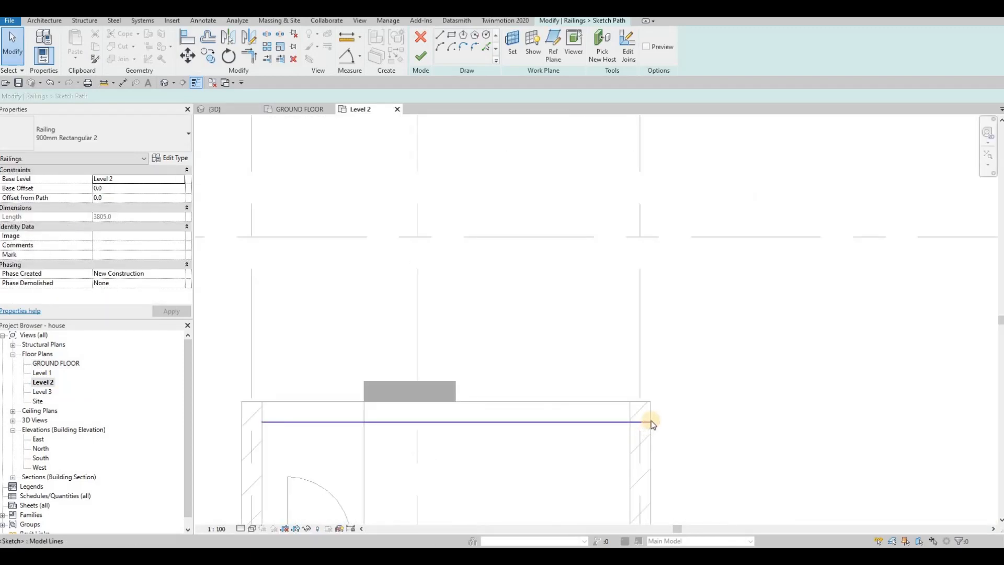
left_click(649, 422)
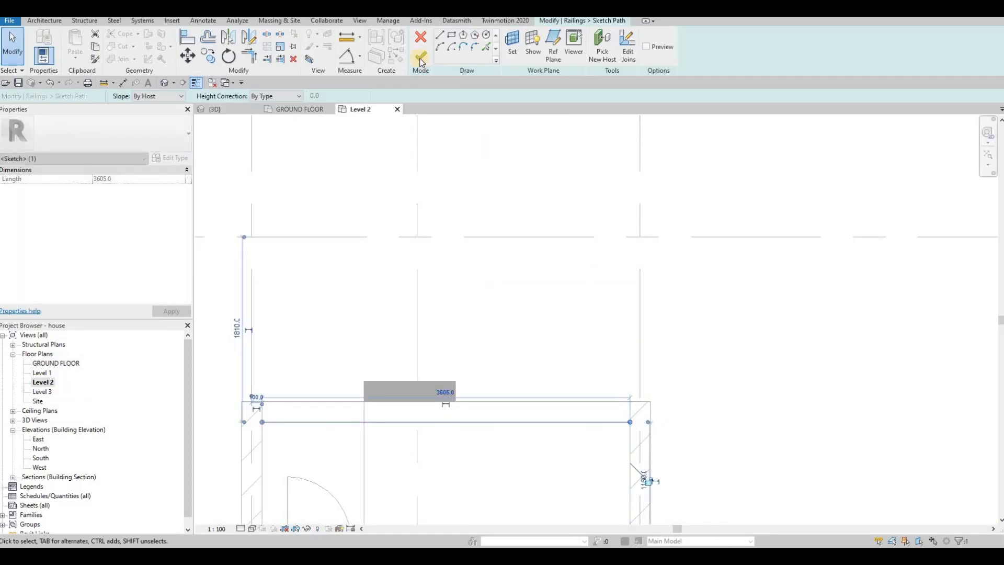
key("Escape")
key("Escape")
key("Escape")
left_click(220, 110)
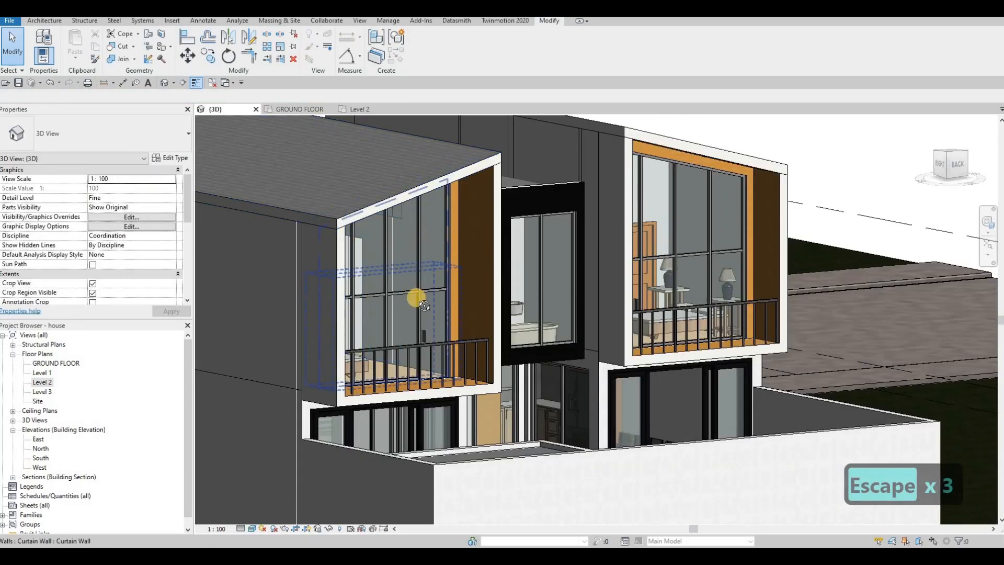
scroll(418, 299, "down", 3)
key("Escape")
Step: Open the Level 3 ceiling plan and examine its view template and view range settings without changing them
middle_click_drag(424, 309, 460, 316, "shift")
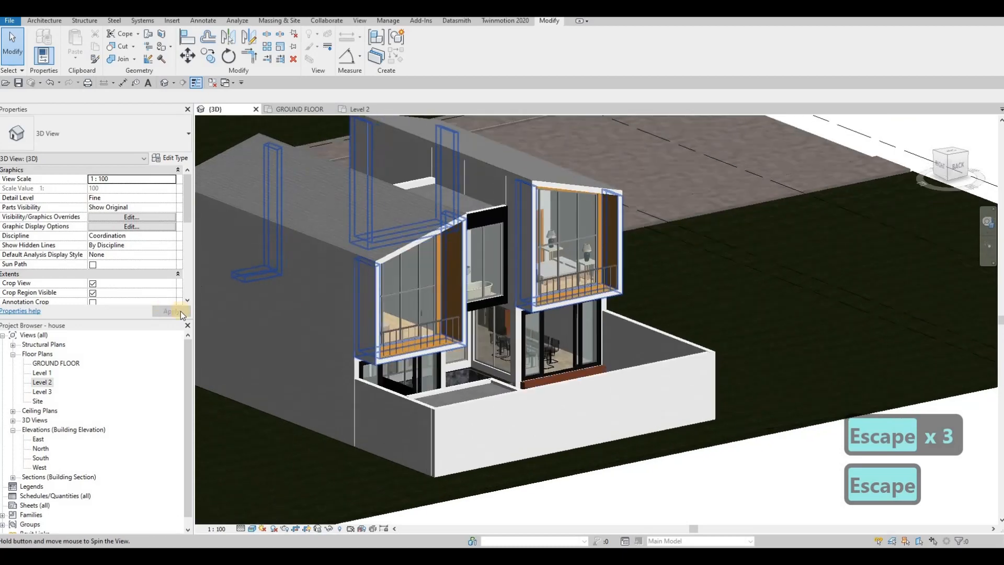
left_click(13, 411)
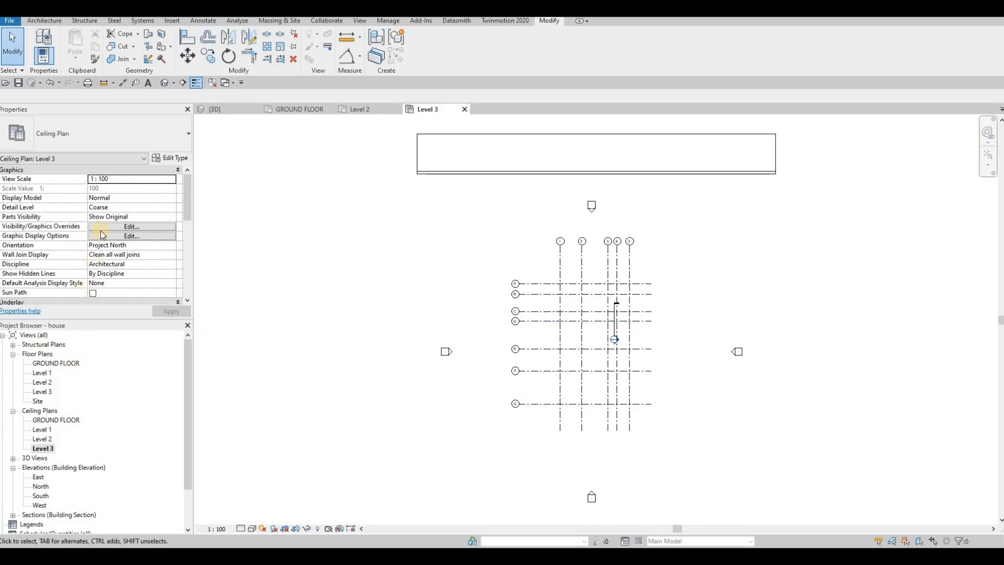
scroll(109, 189, "down", 8)
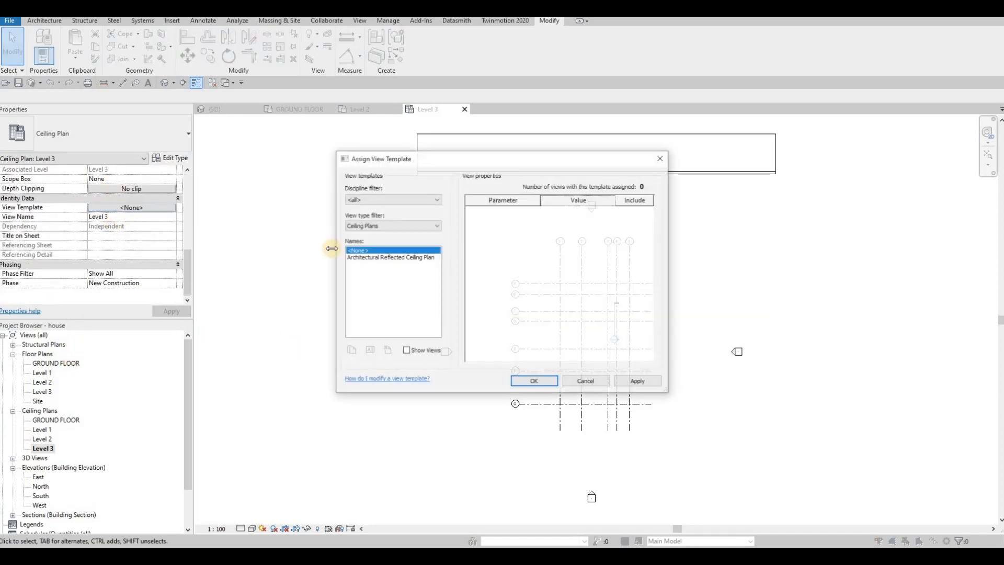
key("Escape")
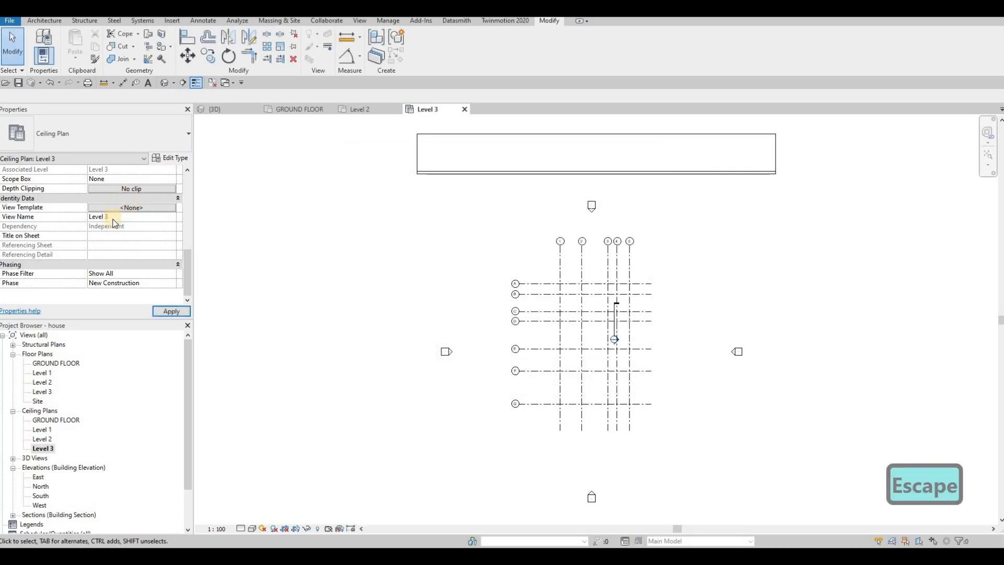
scroll(112, 219, "up", 4)
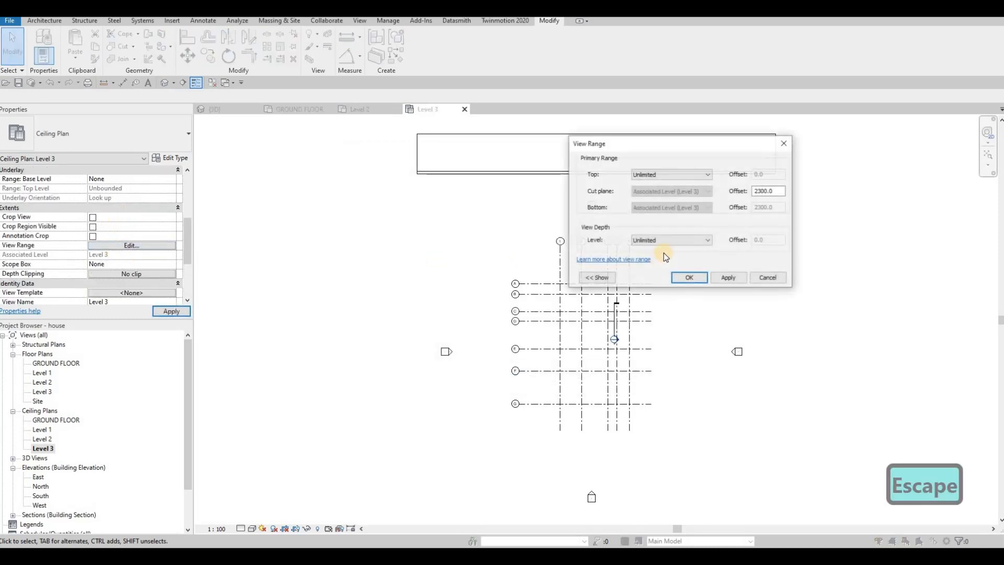
left_click(707, 239)
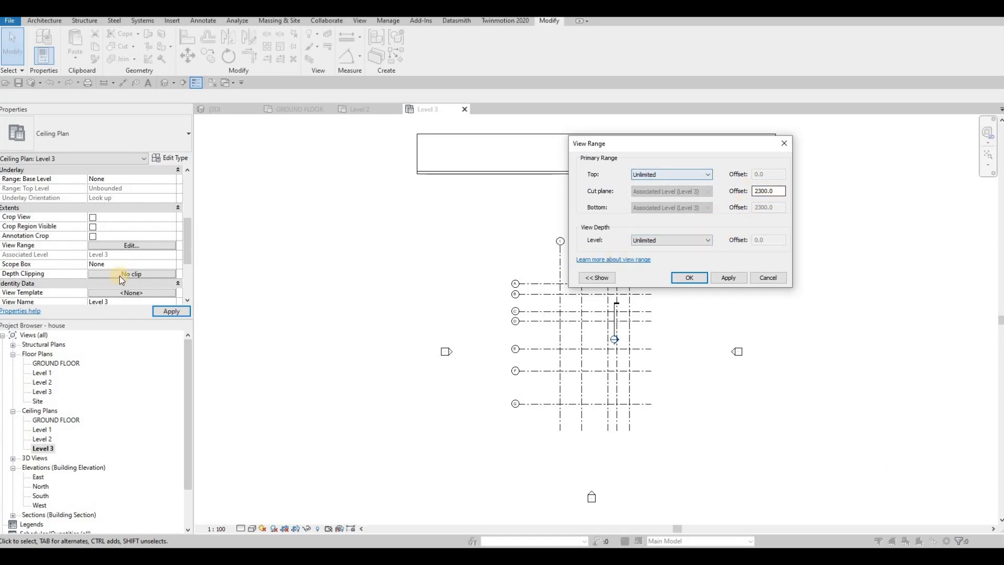
key("Escape")
key("Escape")
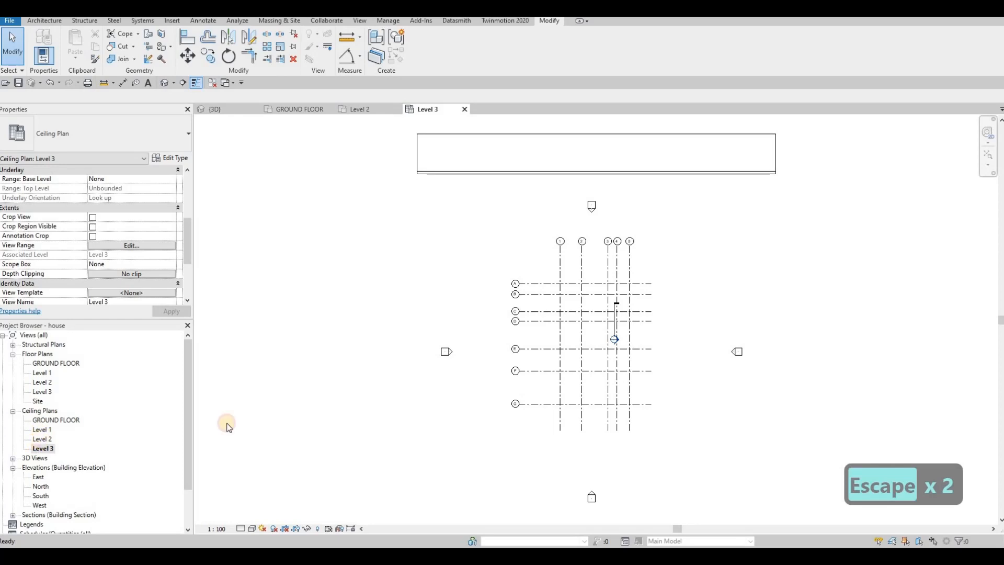
Step: Examine the Level 2 ceiling plan and the Level 2 floor plan for the placed pot lights
double_click(43, 439)
scroll(601, 333, "up", 5)
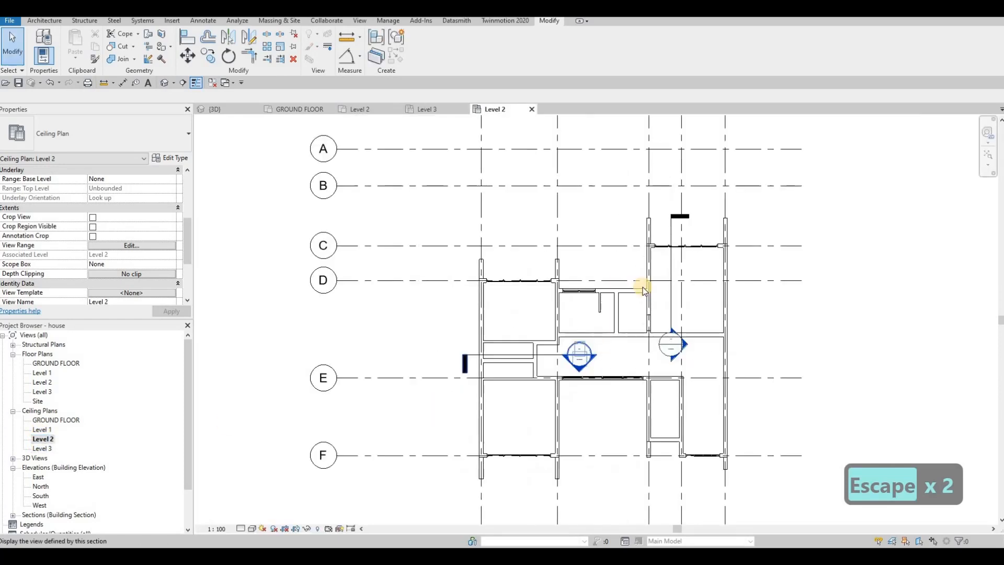
middle_click_drag(575, 306, 551, 277)
scroll(534, 271, "down", 1)
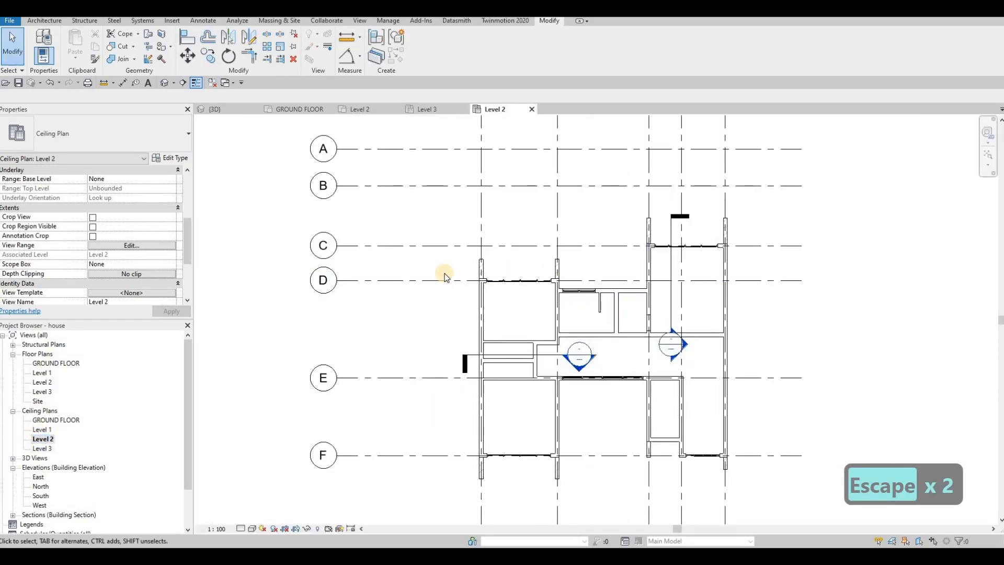
double_click(44, 382)
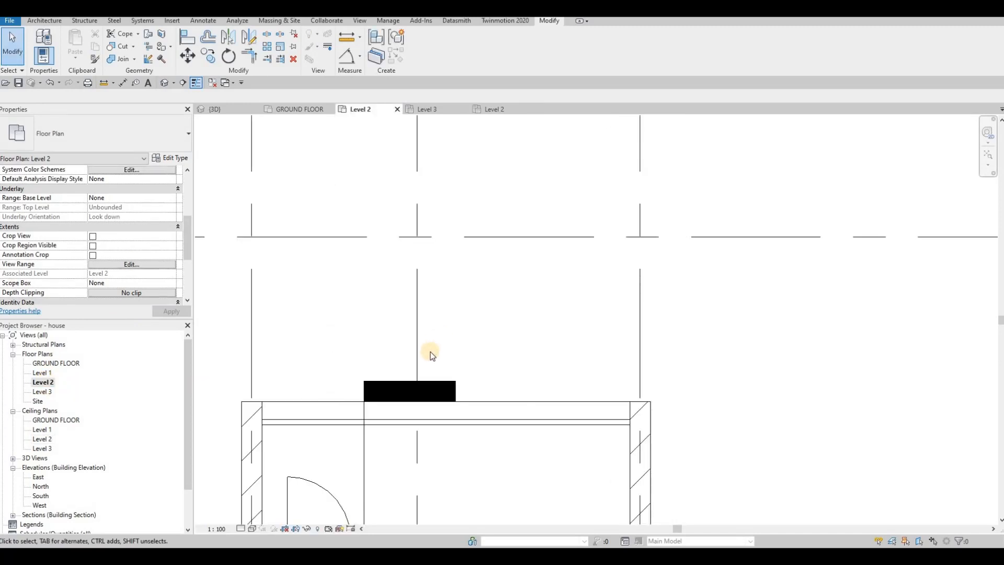
scroll(432, 355, "down", 6)
scroll(368, 403, "up", 2)
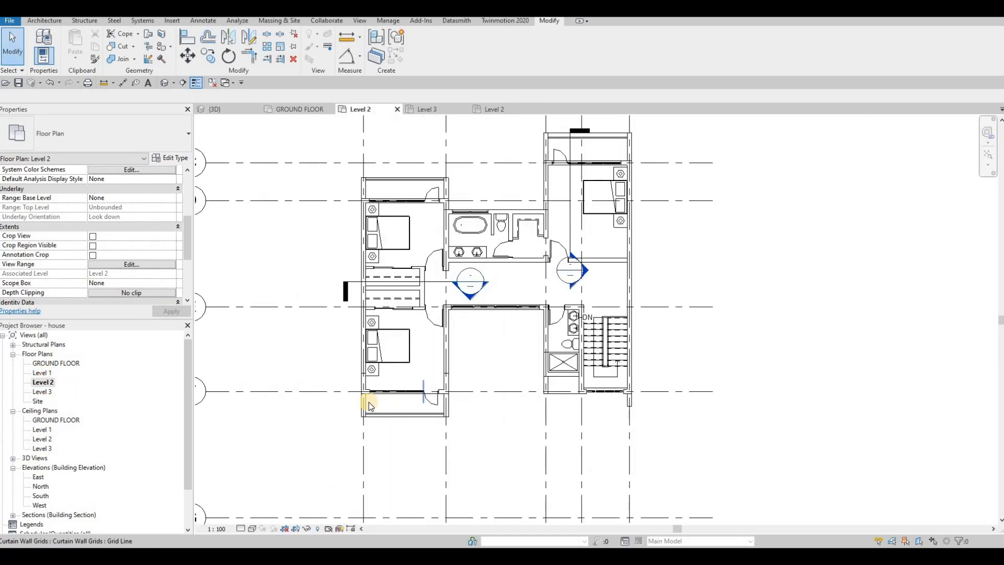
Step: Open the Level 3 floor plan and inspect the pot light at the west volume's south end
double_click(36, 393)
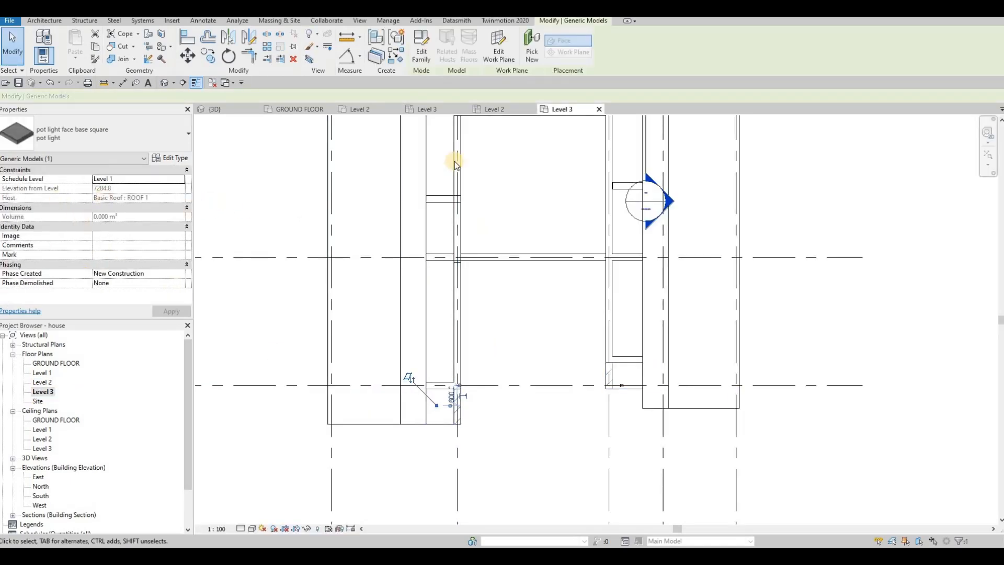
key("Escape")
key("Escape")
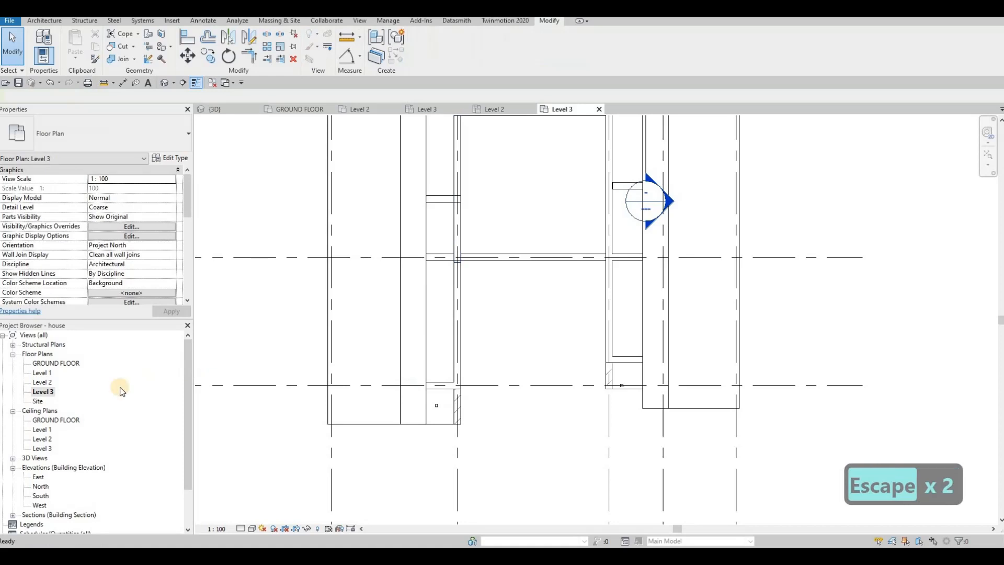
Step: Open the Level 2 ceiling plan and inspect the Generic Models visibility override settings and the plan for pot lights
double_click(43, 440)
key("Escape")
key("Escape")
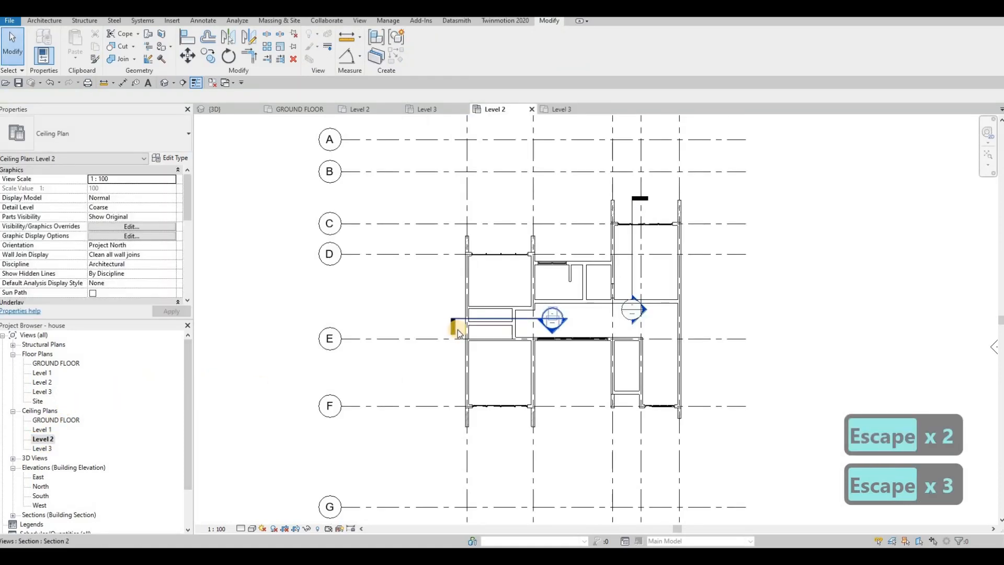
key("v")
key("g")
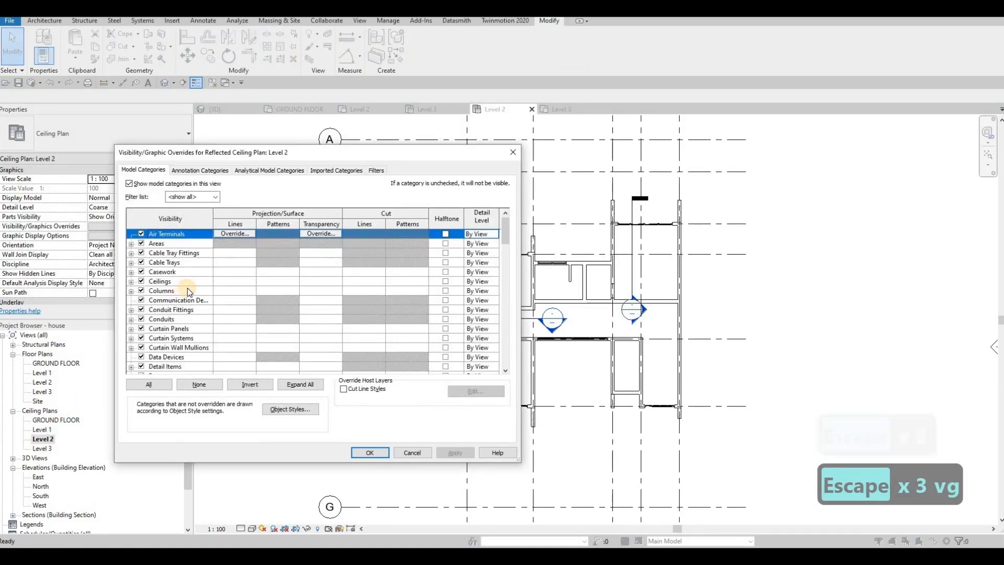
left_click(187, 290)
key("g")
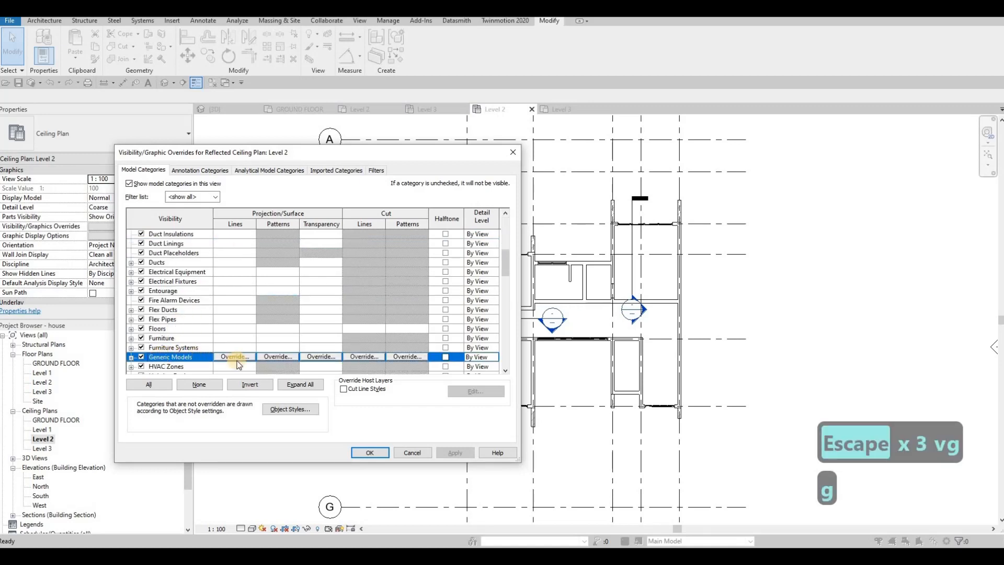
key("Escape")
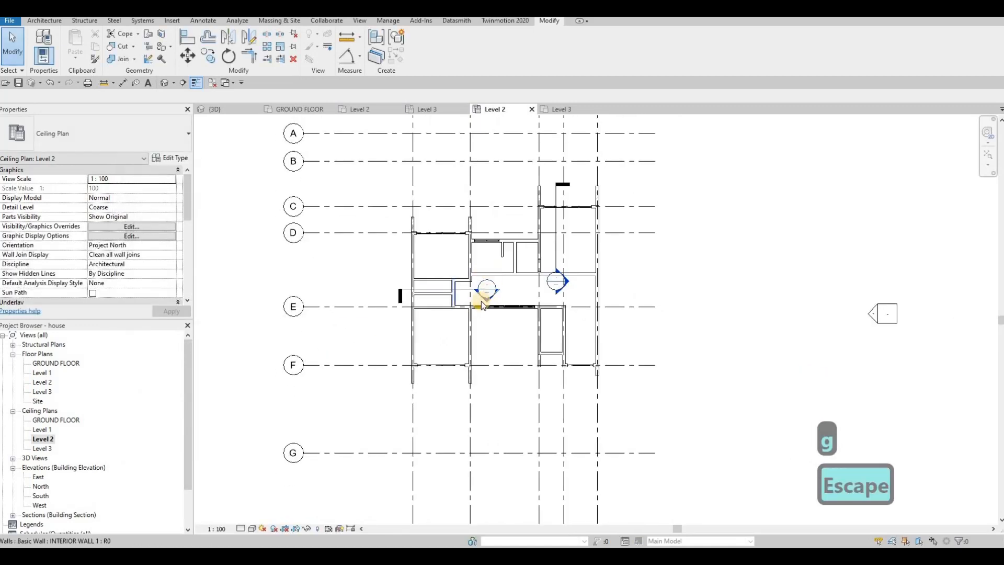
scroll(475, 289, "up", 2)
scroll(467, 309, "down", 2)
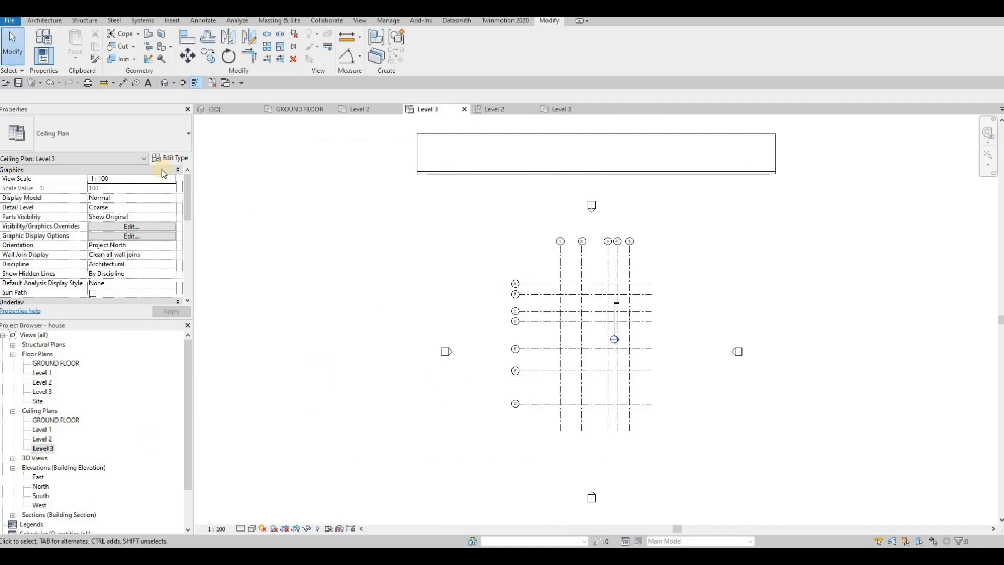
Step: Set the cut plane offset to 0 in the Level 3 ceiling plan's view range
scroll(112, 241, "down", 5)
left_click(118, 246)
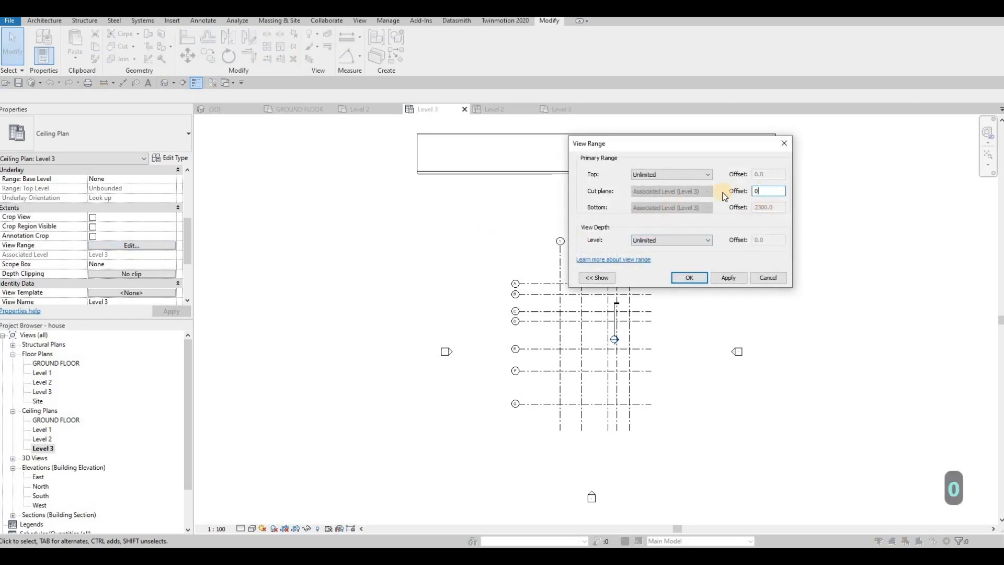
key("Return")
scroll(528, 258, "up", 4)
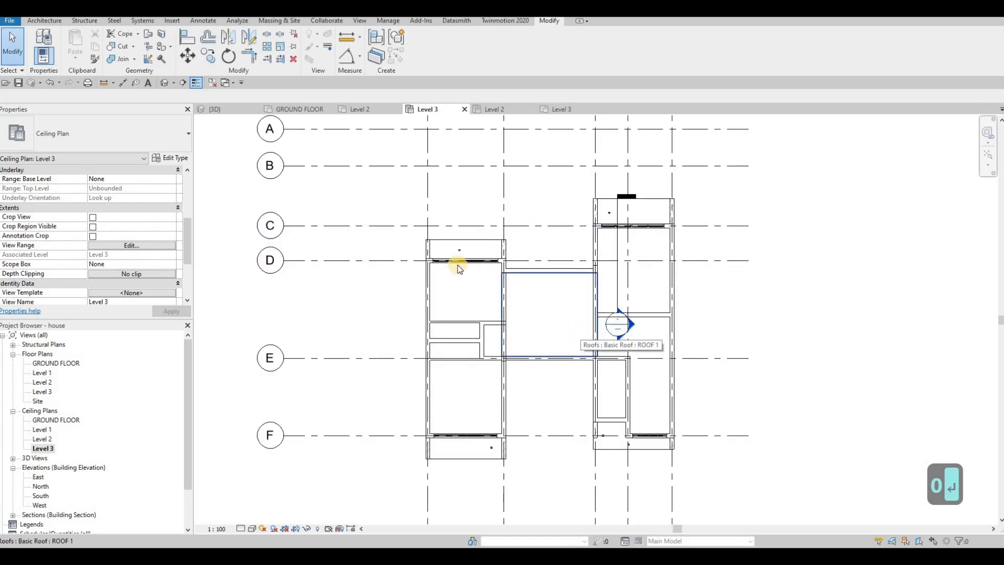
Step: Move the pot light in the west volume's north soffit close to the west wall, about 600 mm from grid line D
middle_click_drag(461, 244, 503, 248)
scroll(507, 261, "up", 5)
key("Escape")
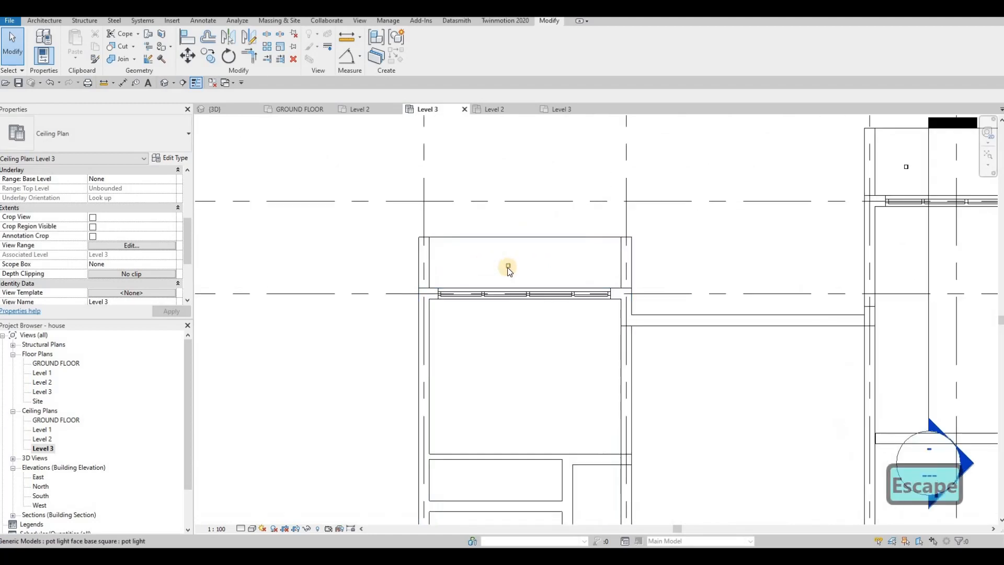
left_click(511, 263)
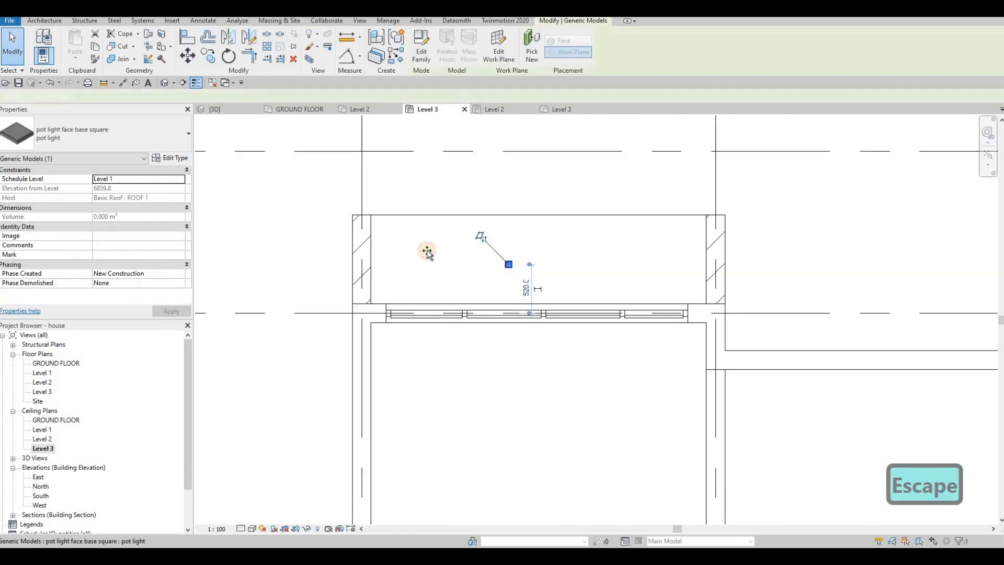
left_click_drag(401, 256, 400, 256)
key("Escape")
Step: Copy the repositioned north soffit pot light 1000 mm east
left_click(399, 257)
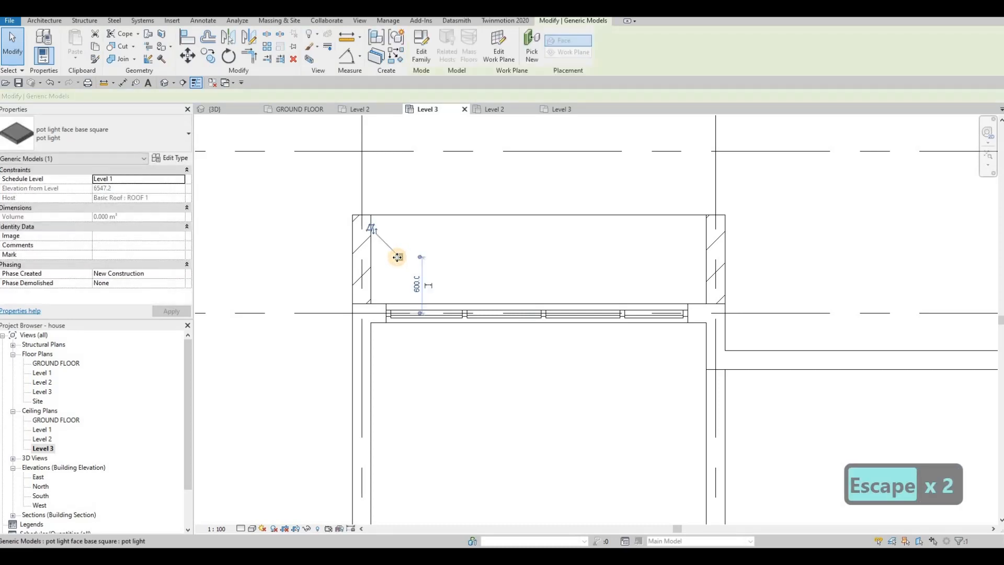
key("c")
key("o")
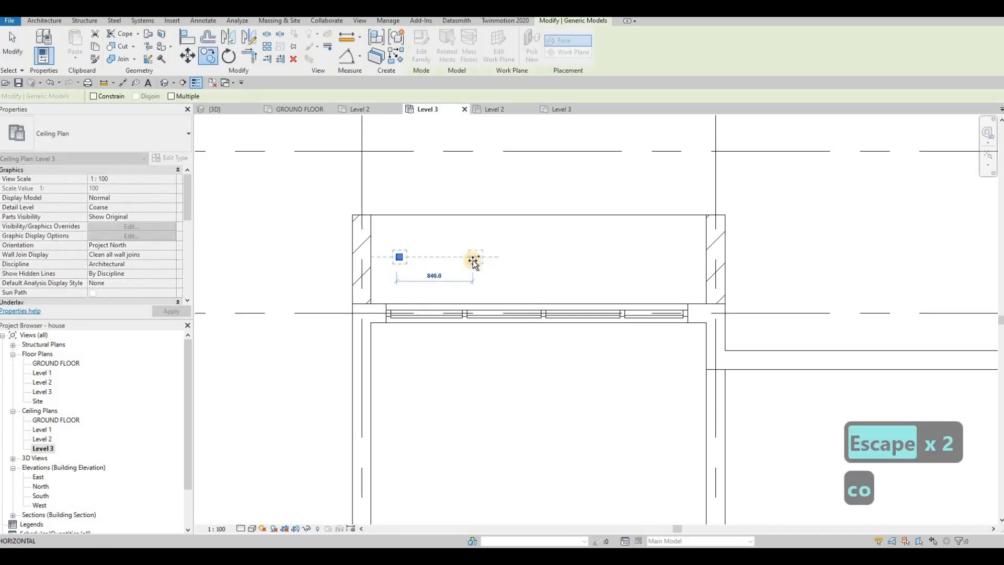
type("1000")
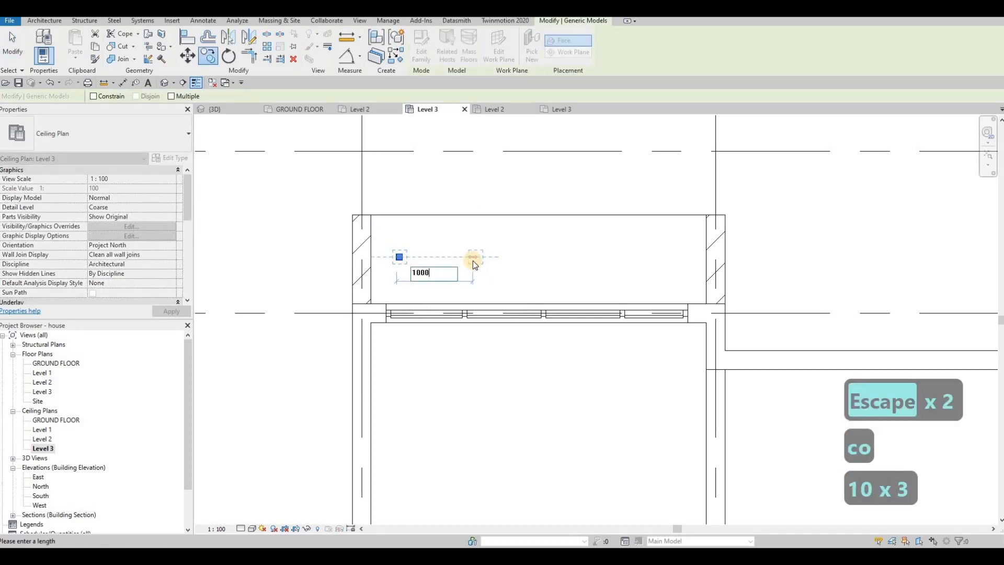
key("Return")
key("c")
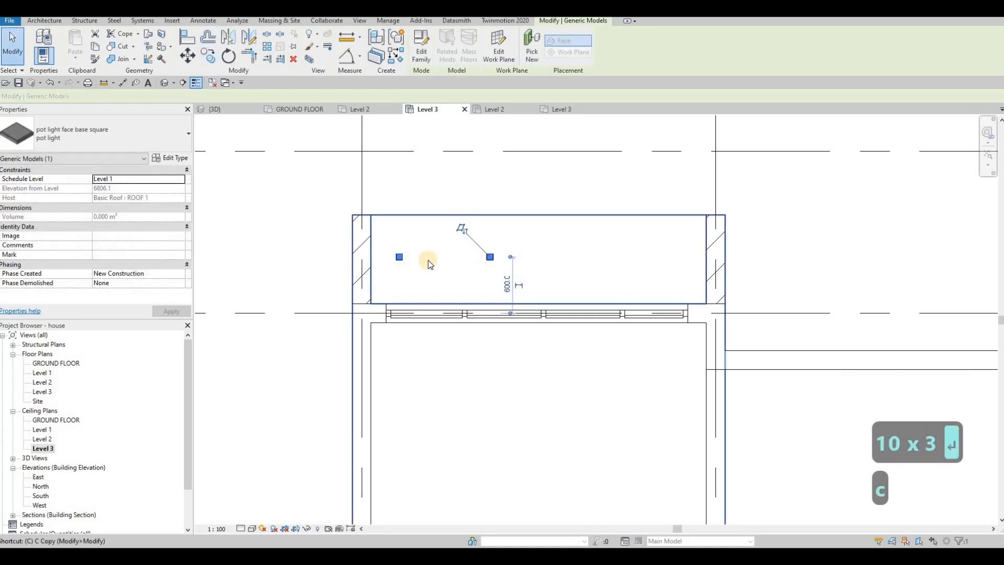
key("i")
key("Escape")
key("Escape")
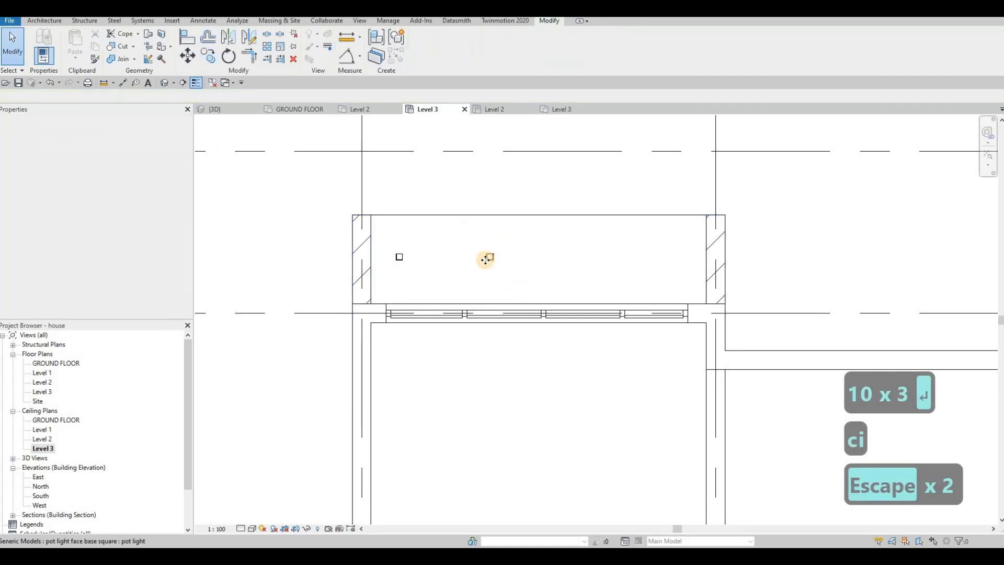
Step: Make two further copies of the second pot light eastward at 1000 mm spacing with multiple copy, completing a row of four
left_click(483, 254)
key("c")
key("o")
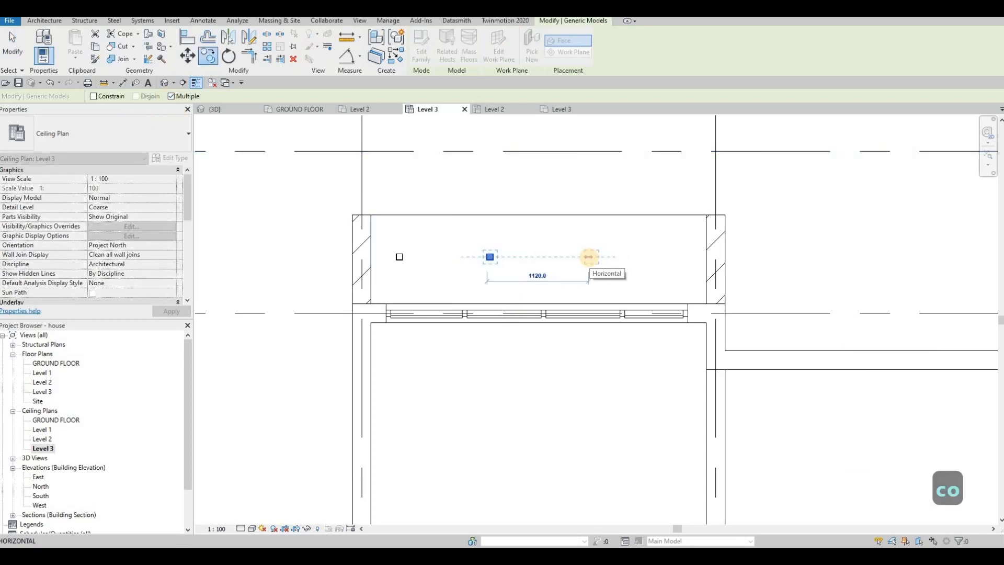
type("1000")
key("Return")
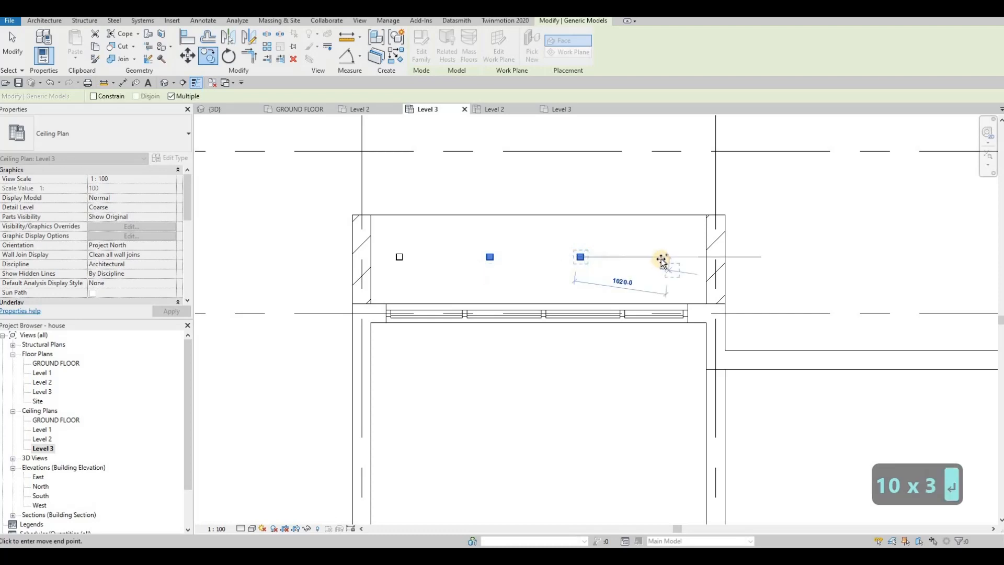
type("1000")
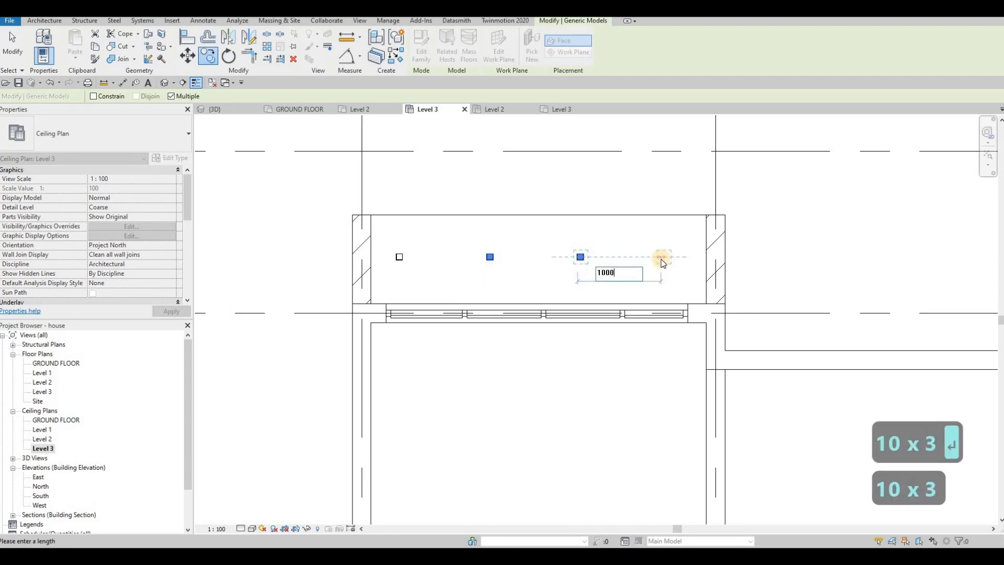
key("Return")
key("Escape")
key("Escape")
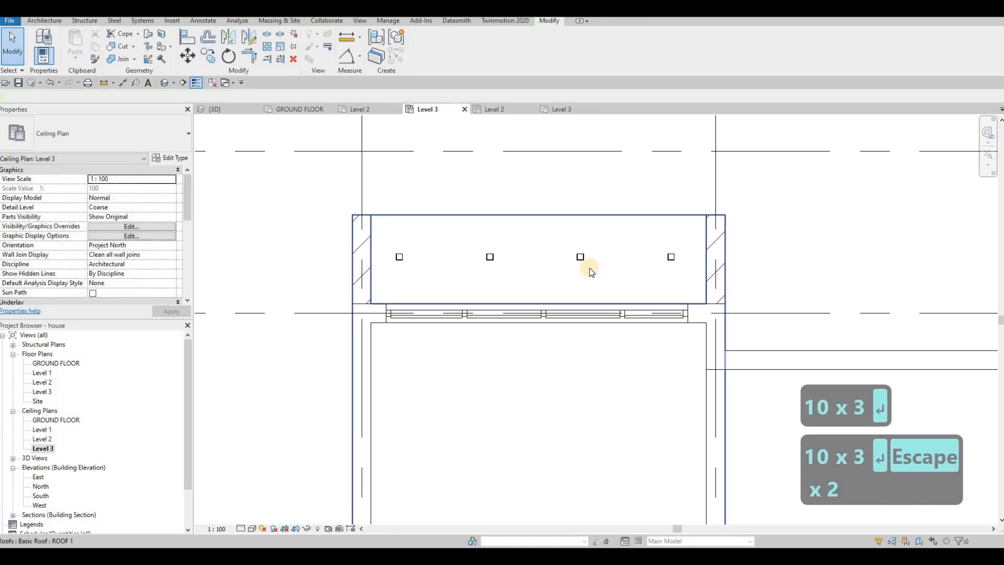
Step: Move the pot light in the east volume's north soffit closer to its west wall, about 700 mm from grid line C
key("F1")
middle_click_drag(594, 258, 500, 272)
scroll(591, 265, "down", 2)
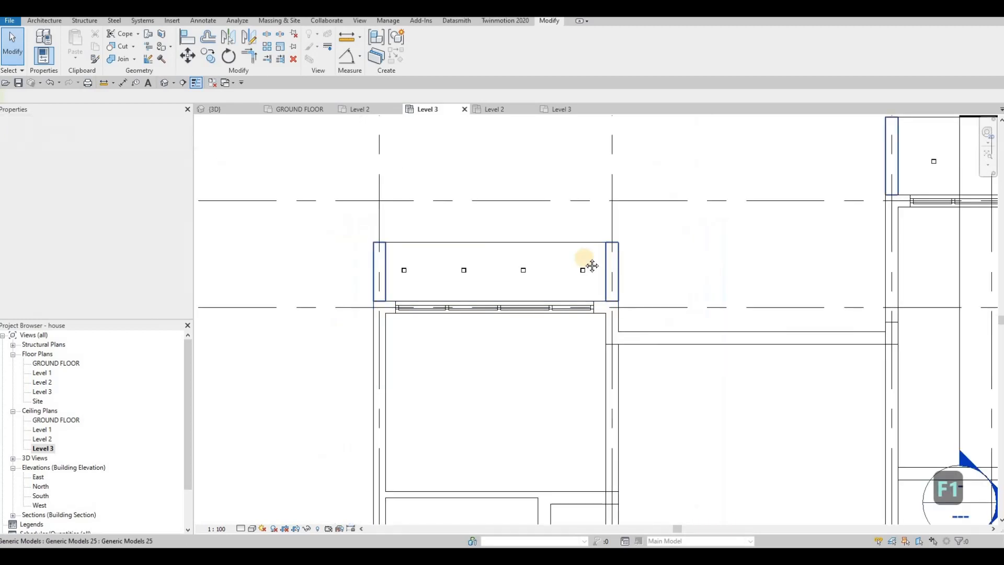
middle_click_drag(591, 265, 376, 285)
scroll(613, 206, "down", 1)
middle_click_drag(613, 206, 555, 220)
scroll(627, 208, "up", 3)
left_click(608, 190)
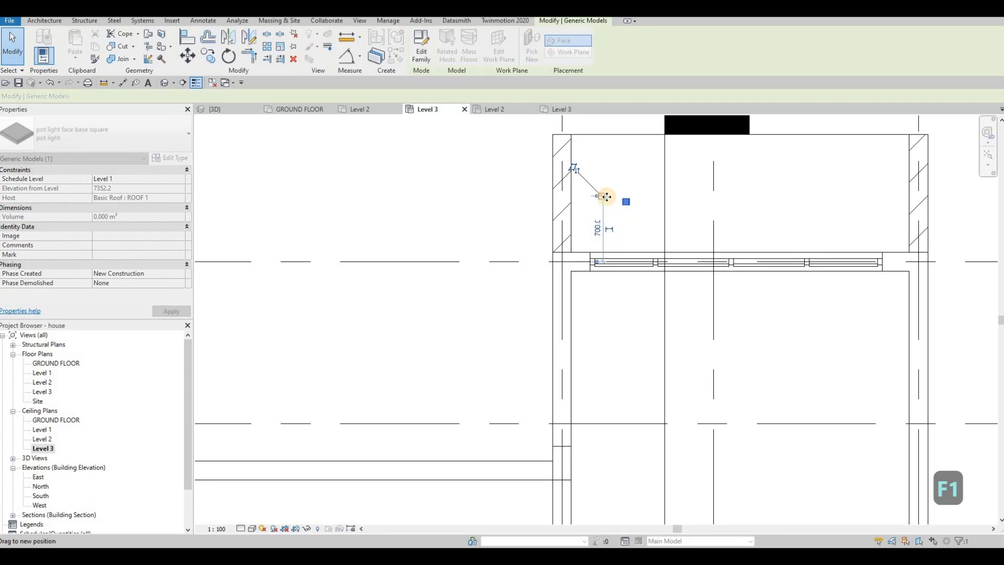
key("Escape")
Step: Copy the east volume's north soffit pot light three times eastward at 1000 mm spacing
left_click(604, 196)
key("c")
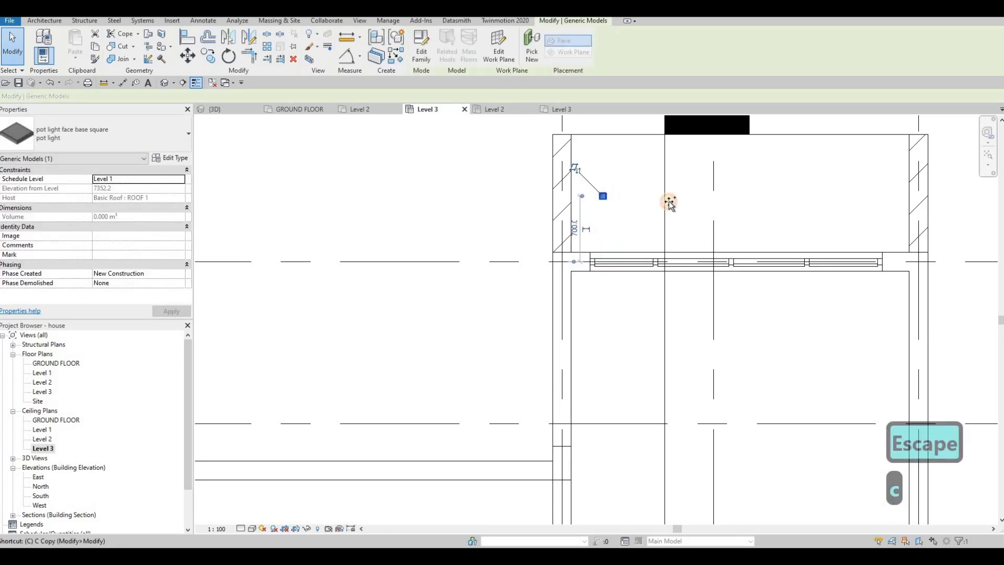
key("o")
left_click(603, 196)
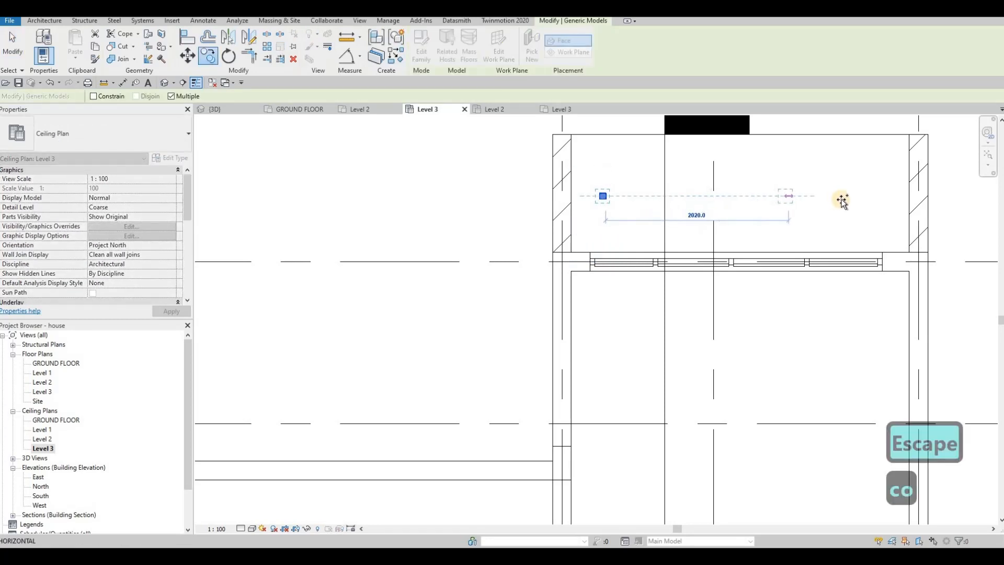
type("1000")
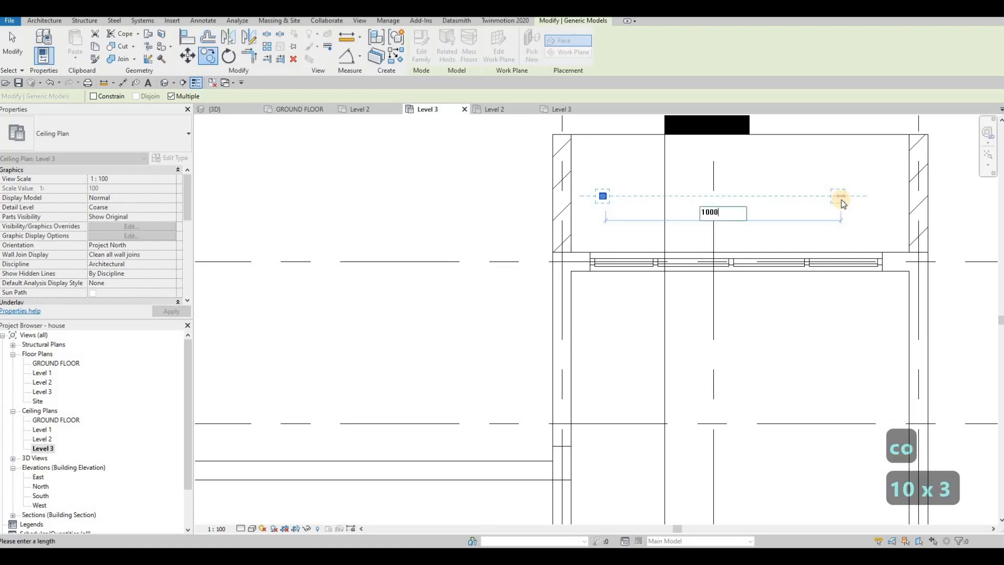
key("Return")
type("1000")
key("Return")
type("1")
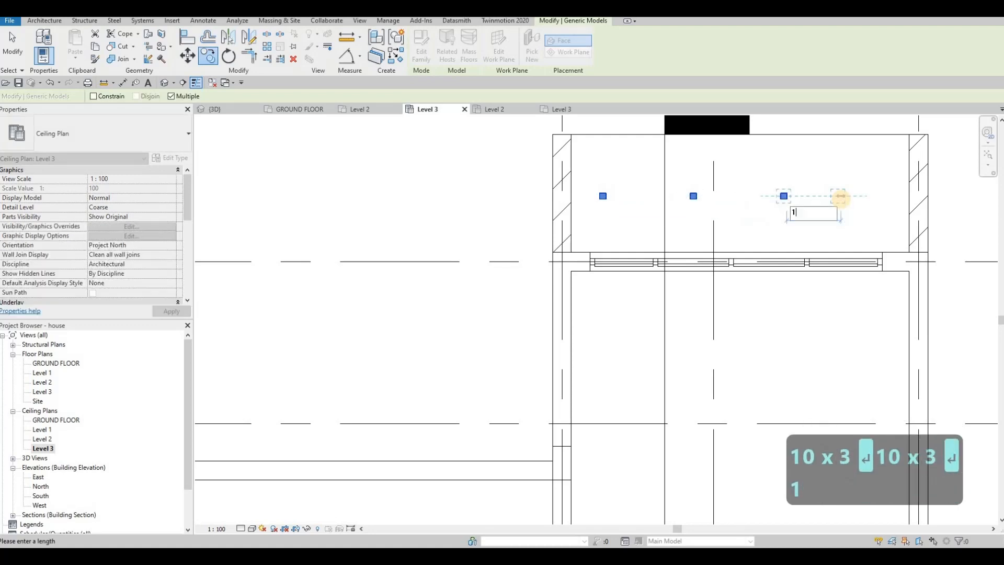
type("000")
key("Return")
key("Escape")
key("Escape")
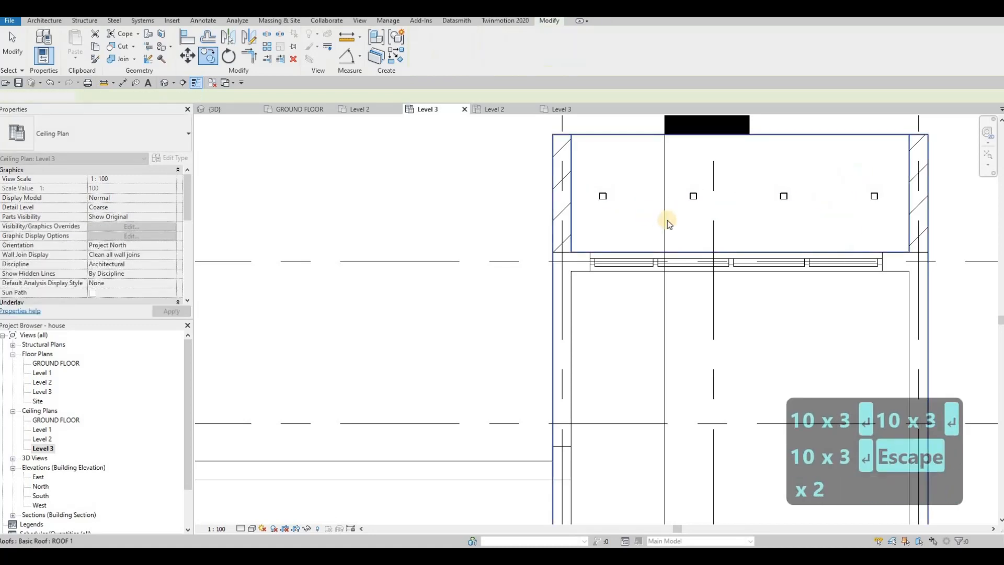
Step: Nudge the pot light in the west volume's south soffit toward the east wall, about 640 mm from grid line F
scroll(710, 217, "down", 5)
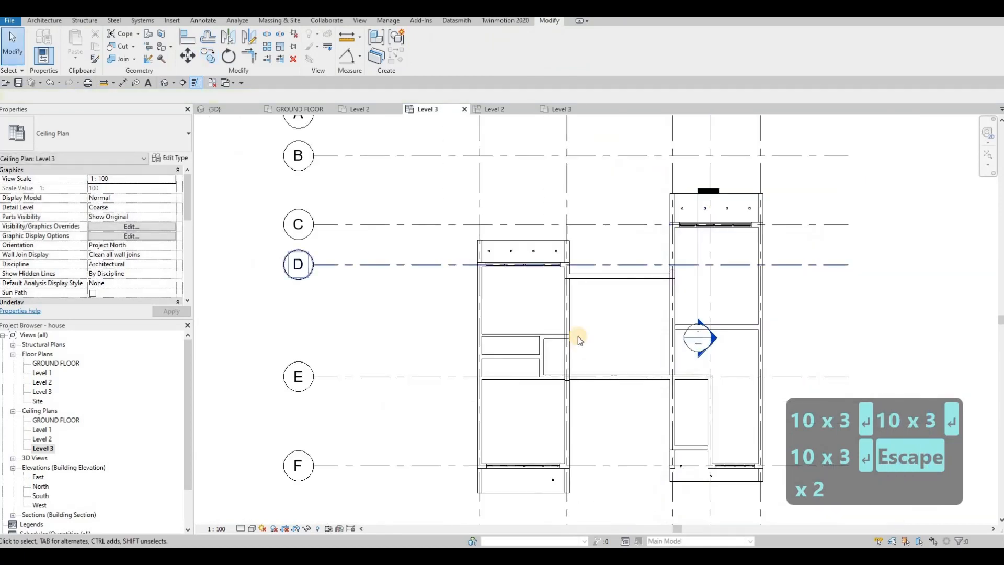
scroll(565, 331, "up", 4)
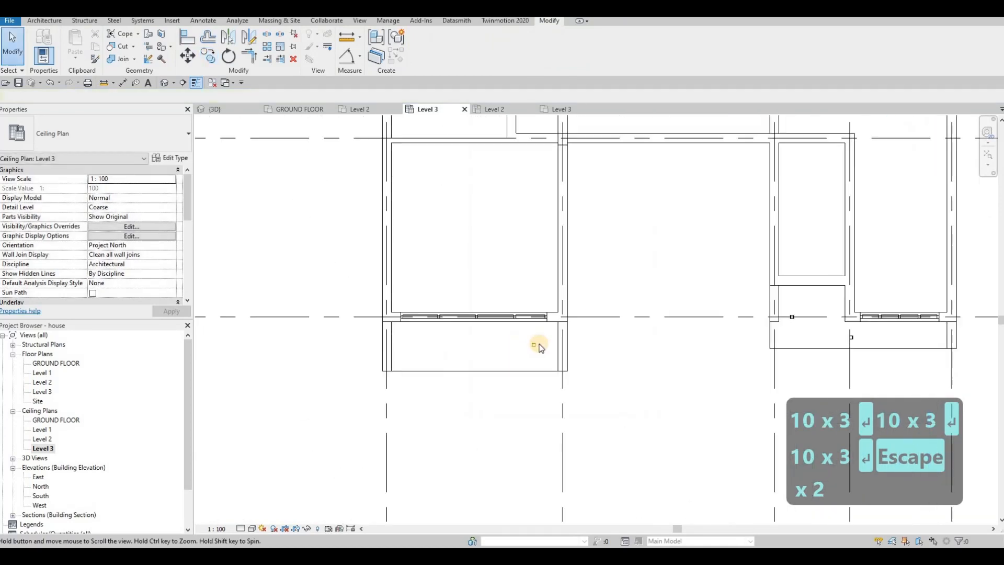
key("Escape")
left_click(526, 344)
scroll(523, 342, "up", 3)
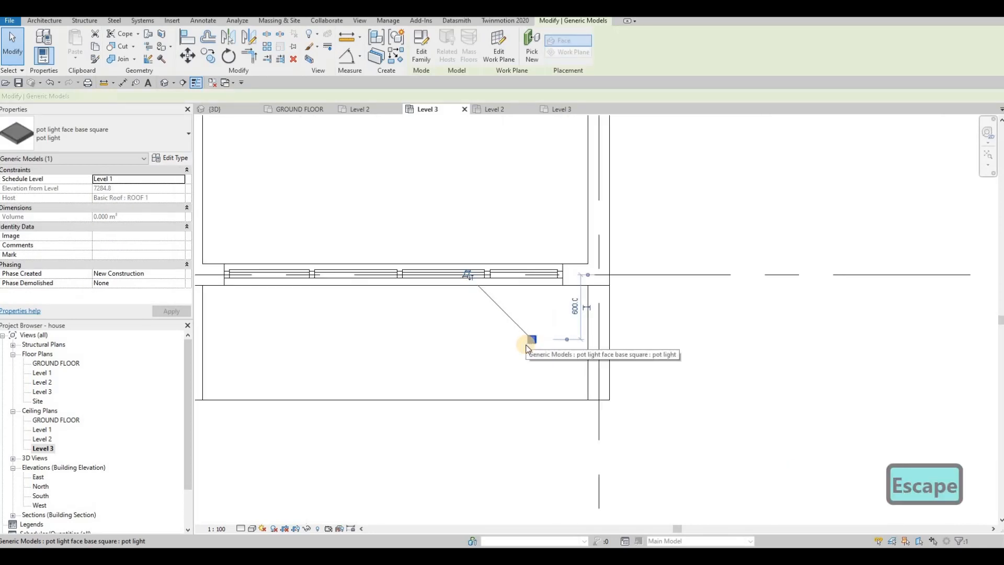
key("Right")
key("Right")
key("Right")
key("Right")
key("Down")
key("Down")
key("Right")
key("Right")
key("Right")
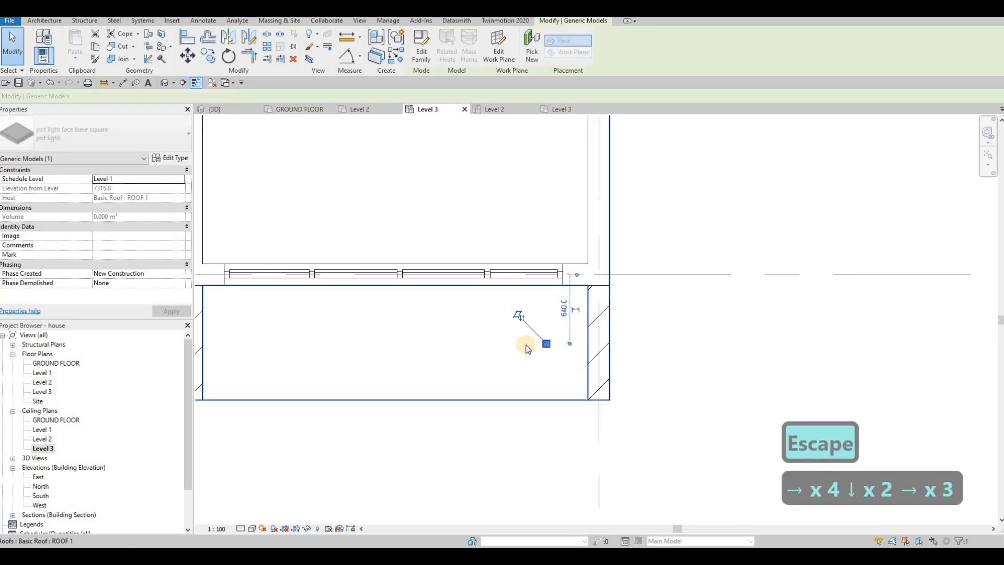
key("Right")
key("Up")
key("Right")
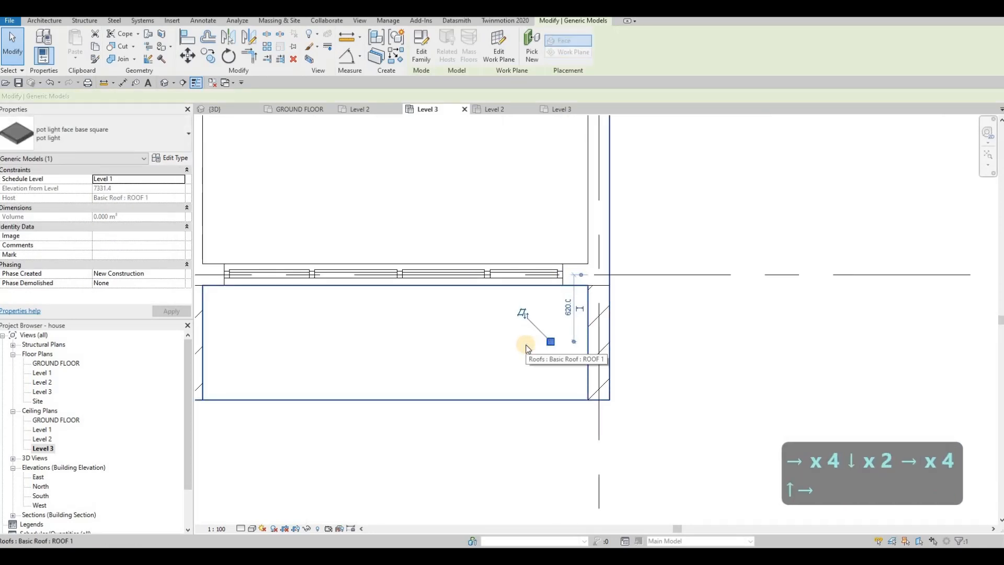
key("Down")
Step: Copy the pot light in the west volume's south soffit three times westward at 1000 mm spacing using multiple copy
key("c")
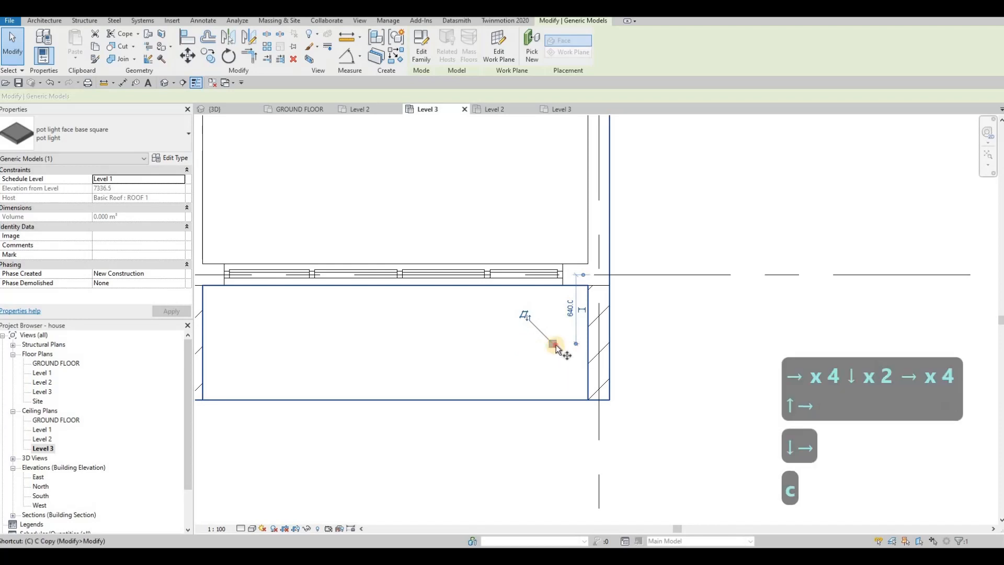
key("o")
left_click(550, 343)
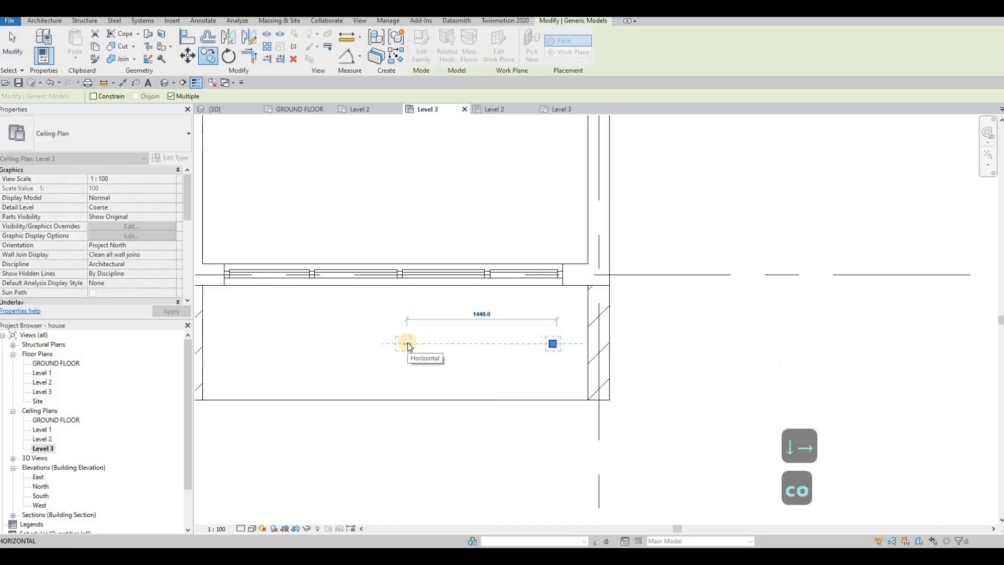
type("1000")
key("Return")
type("1000")
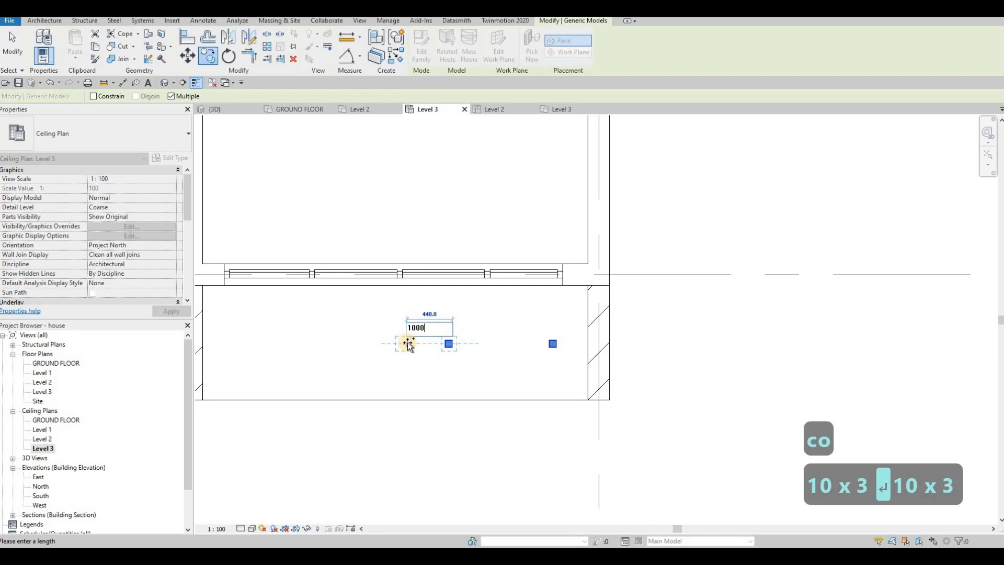
key("Return")
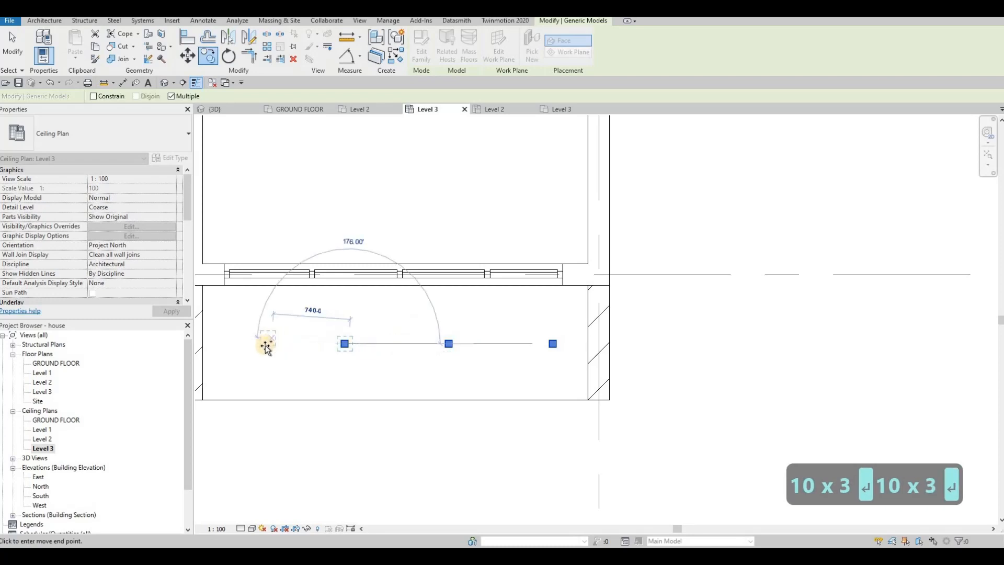
type("100")
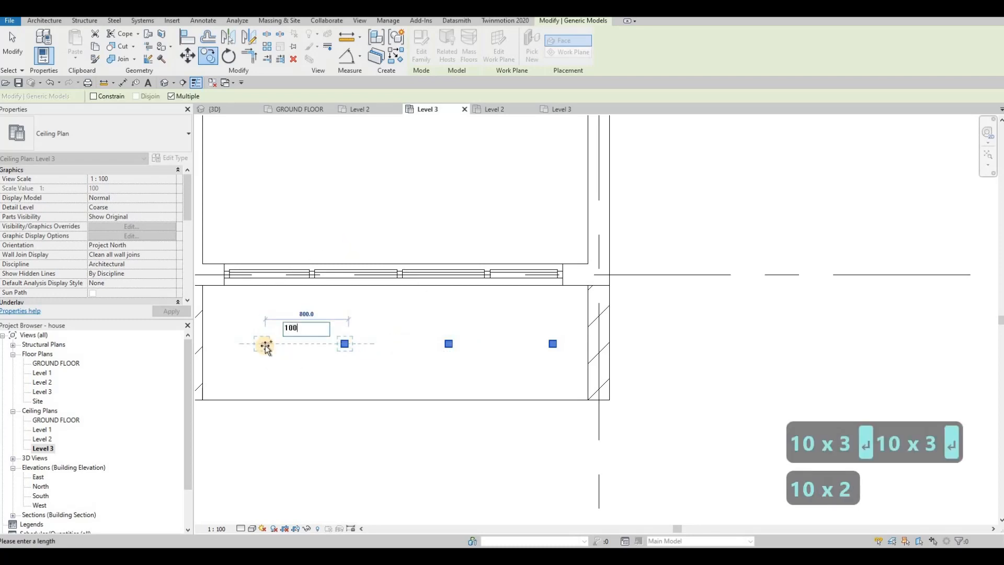
type("0")
key("Return")
key("Escape")
key("Escape")
scroll(392, 369, "down", 2)
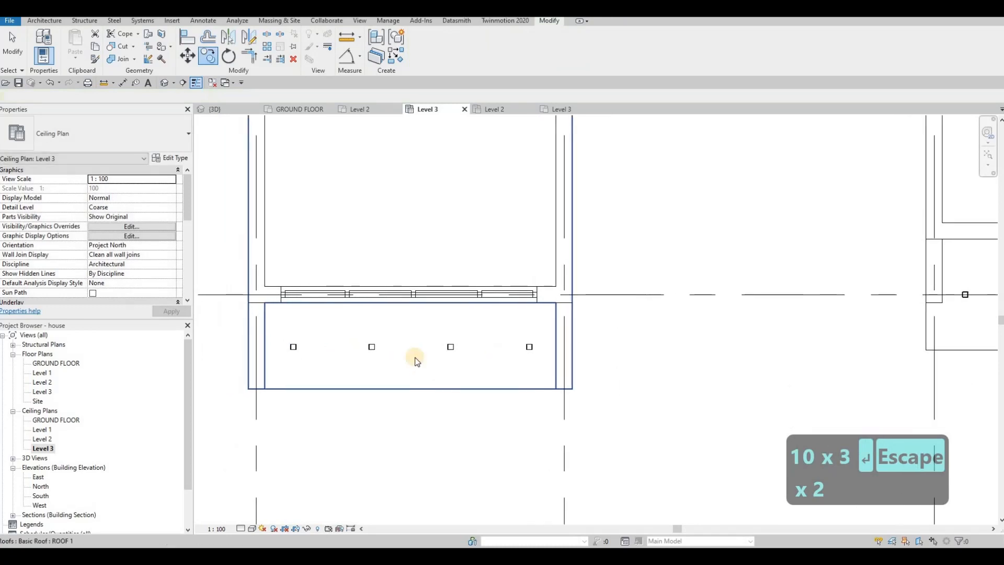
key("Escape")
Step: Move the pot light on the middle grid line of the east volume's south soffit close to the east wall
scroll(373, 361, "down", 1)
middle_click_drag(821, 346, 422, 341)
scroll(575, 332, "up", 2)
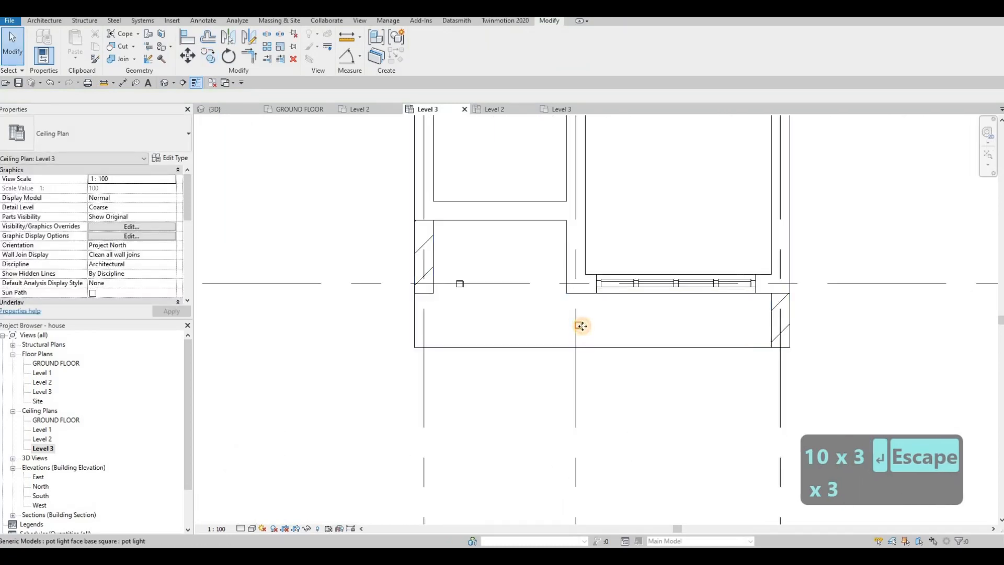
left_click(578, 325)
left_click_drag(677, 323, 748, 324)
Step: Copy the pot light beside the east wall of the east volume's south soffit twice westward at 1000 mm spacing
key("c")
key("o")
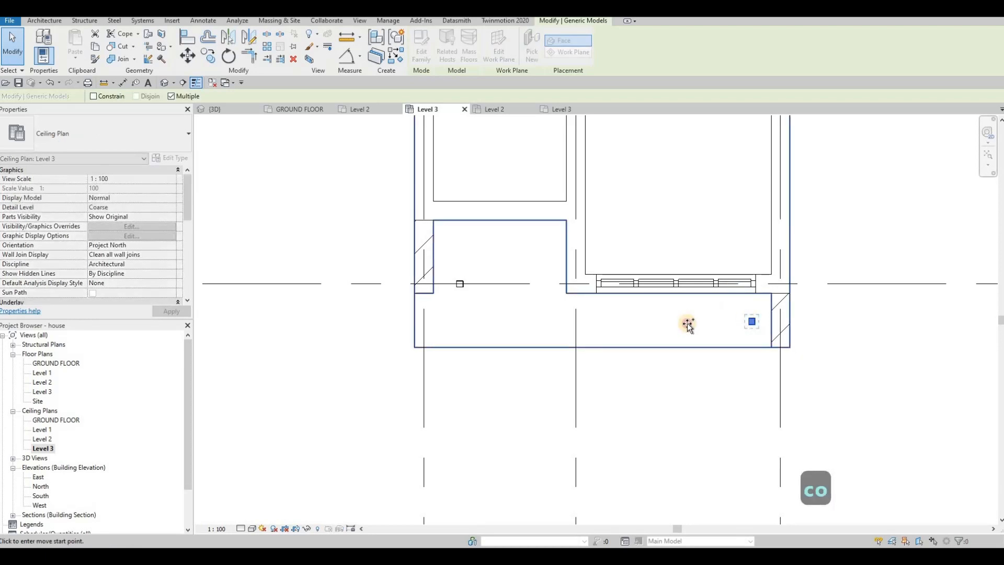
left_click(662, 326)
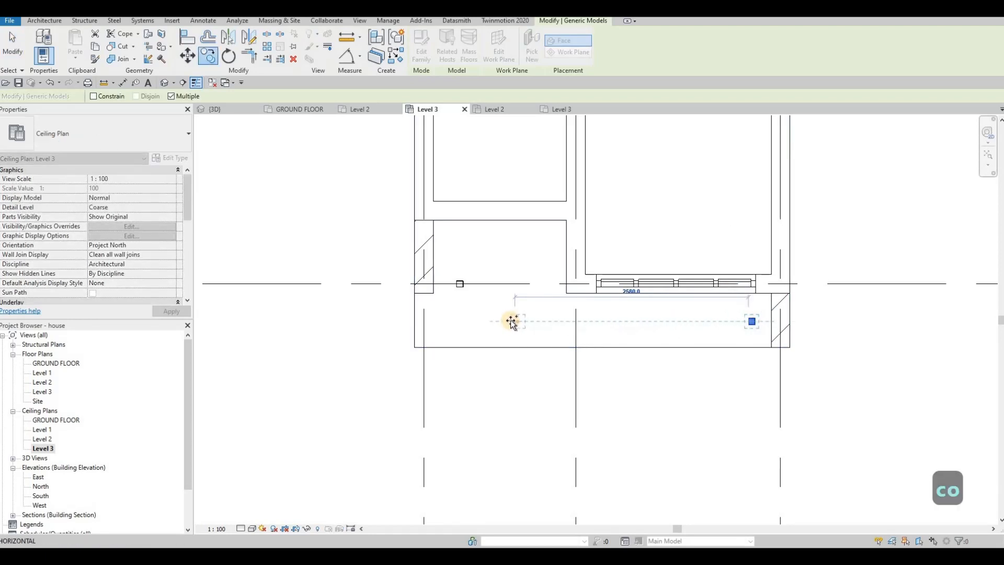
type("1000")
key("Return")
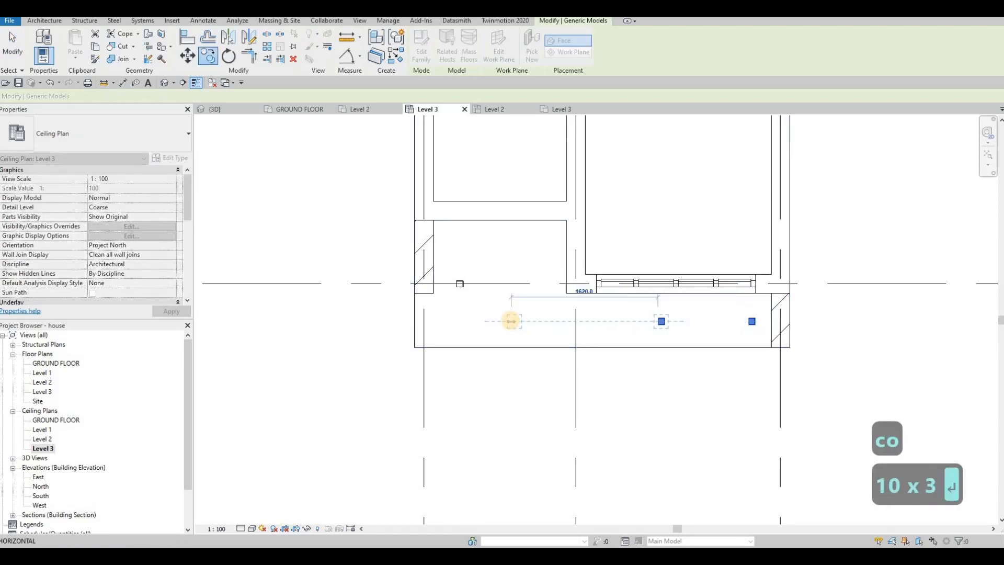
type("1000")
key("Return")
key("Escape")
key("Escape")
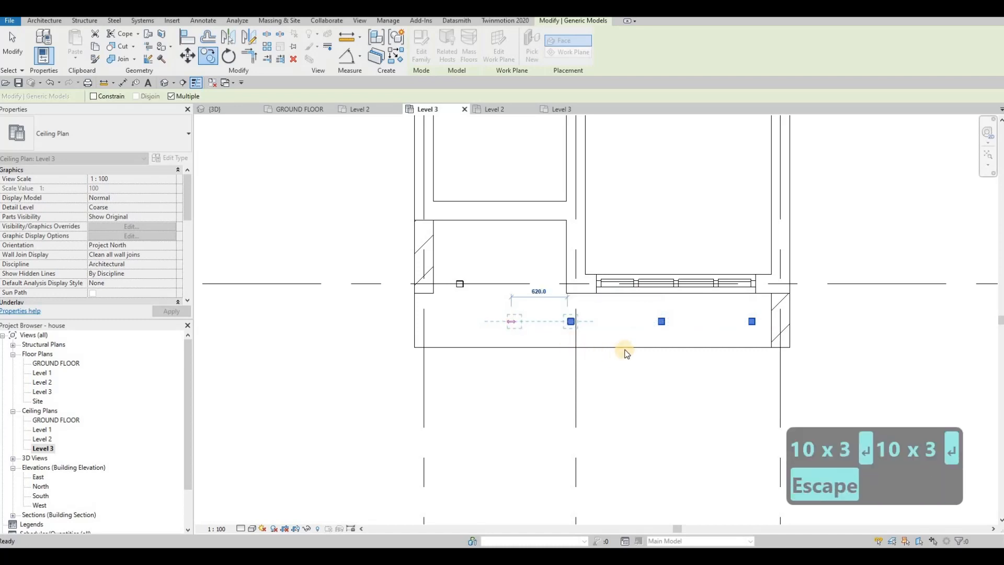
Step: Nudge the row of three pot lights in the east volume's south soffit east and slightly north
scroll(630, 339, "up", 2)
left_click(533, 300)
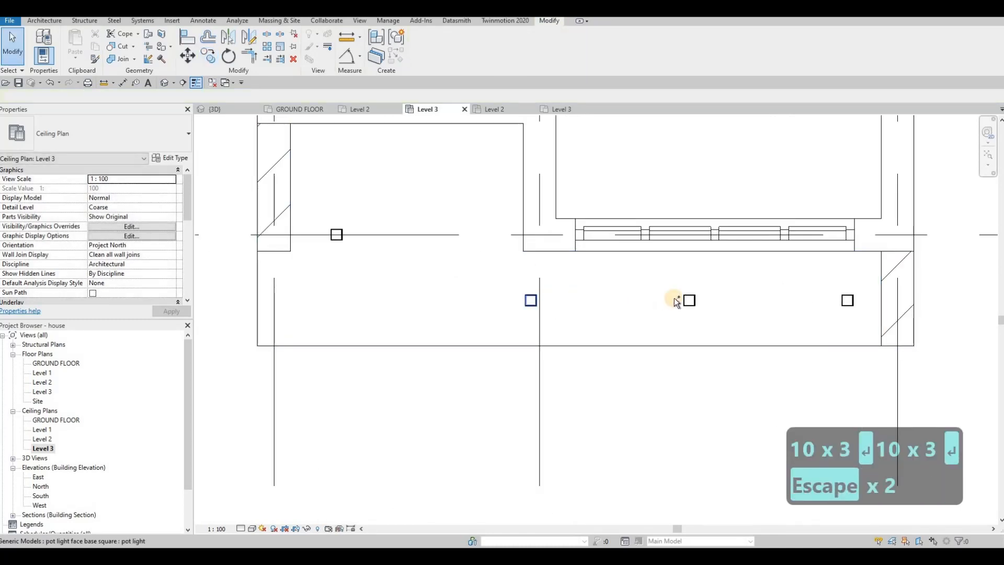
left_click(841, 304, "ctrl")
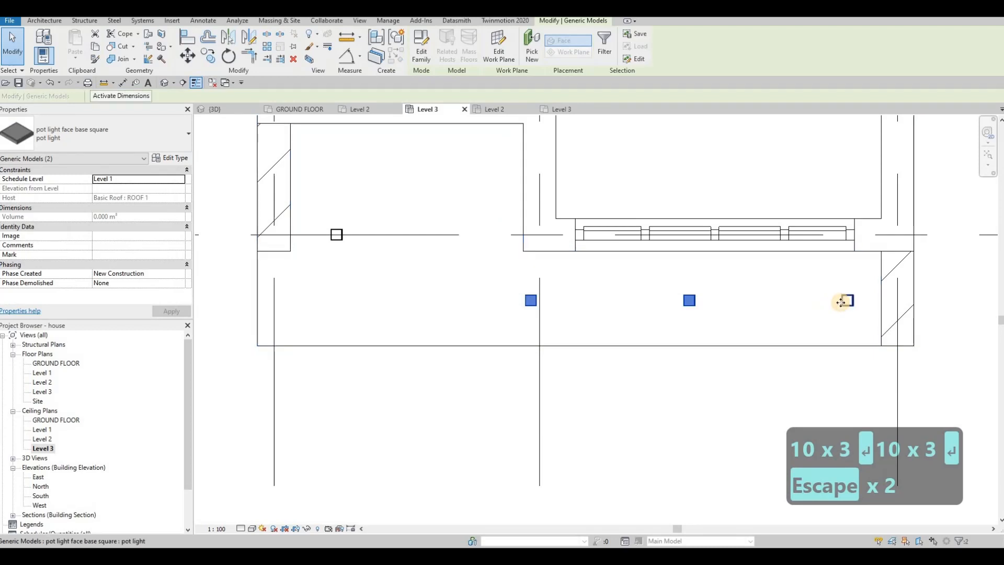
key("Right")
key("Right")
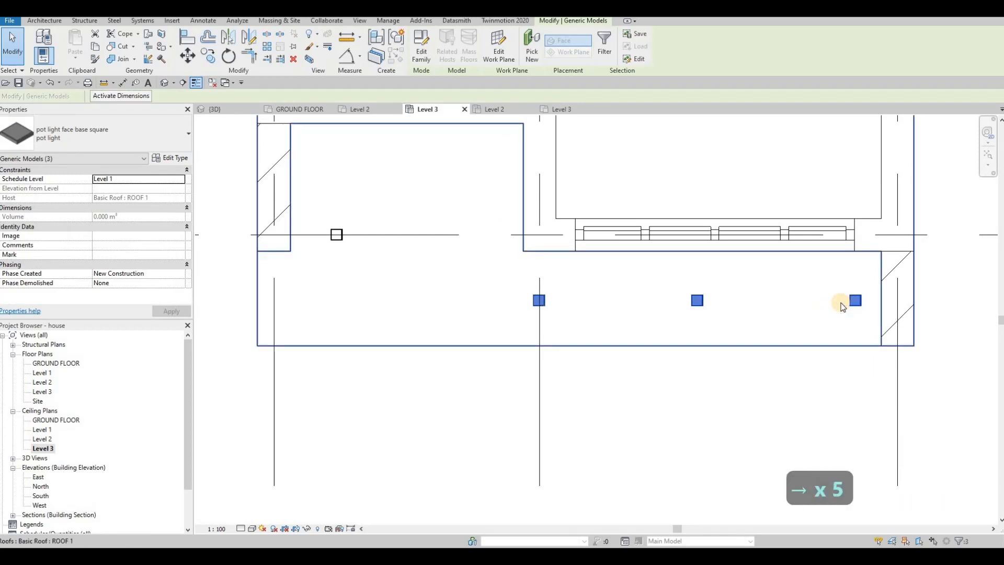
key("Up")
key("Right")
key("Escape")
key("Escape")
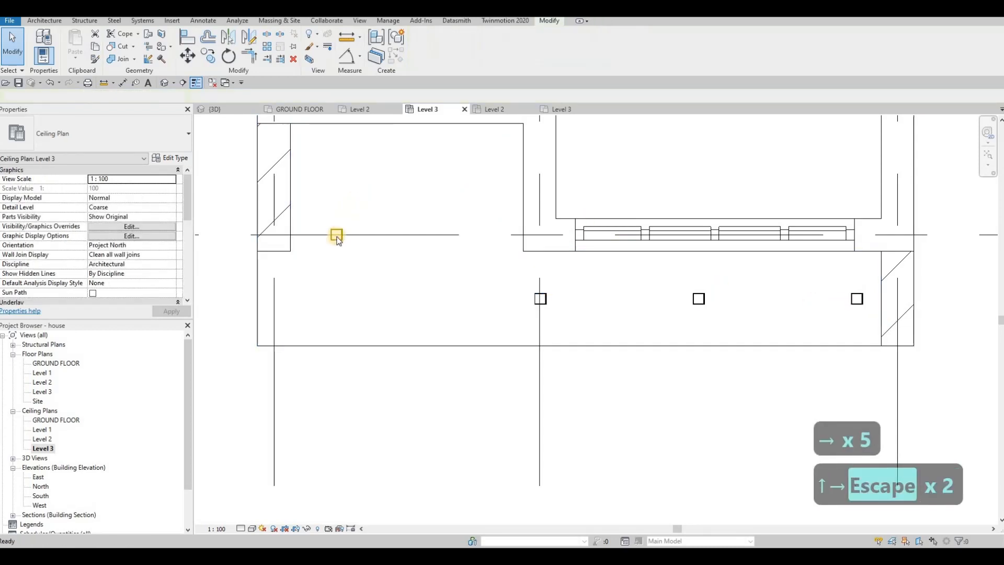
Step: Move the remaining pot light into the northwest corner of the soffit recess and copy it about 1120 mm east
left_click_drag(331, 211, 311, 152)
key("c")
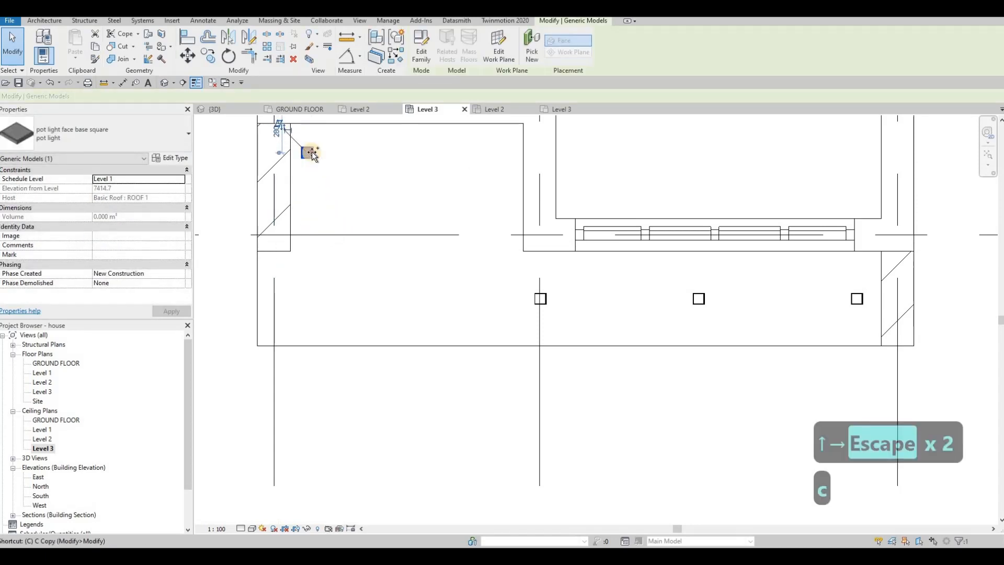
key("o")
left_click(312, 153)
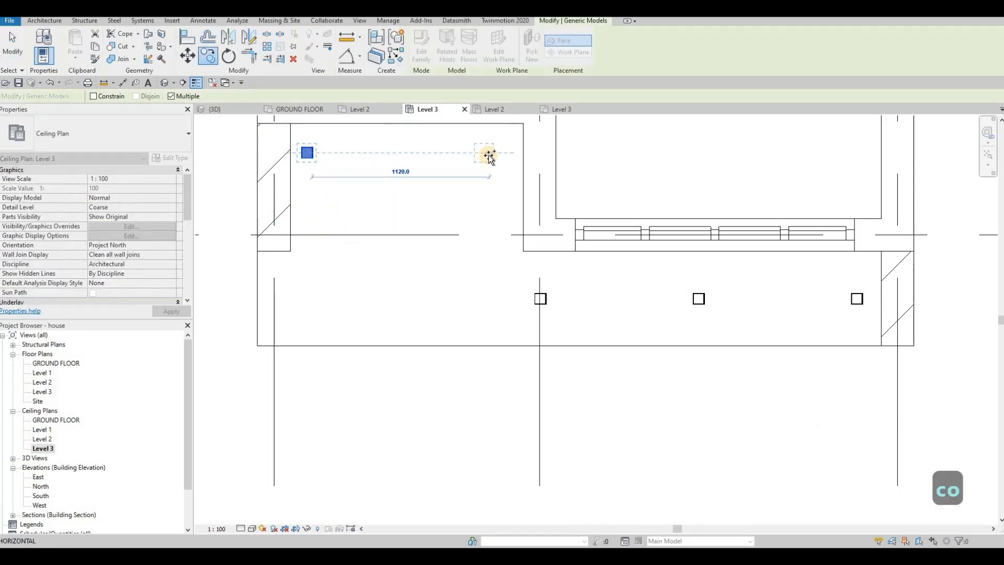
left_click(480, 152)
key("Escape")
key("Escape")
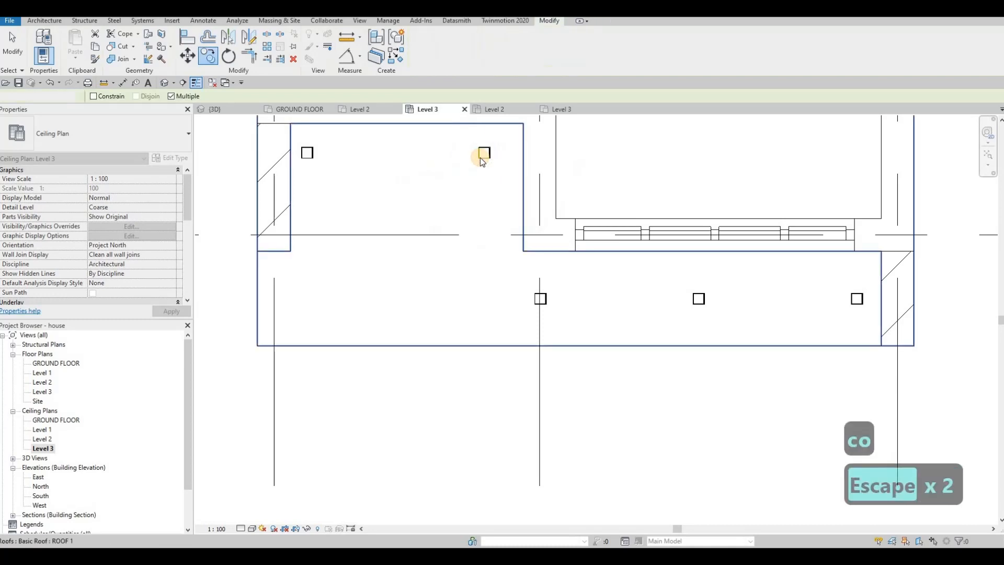
Step: Nudge the recess's two pot lights inward, the east one westward and the west one eastward, away from the side walls
key("Left")
key("Left")
key("Left")
key("Left")
key("Left")
key("Left")
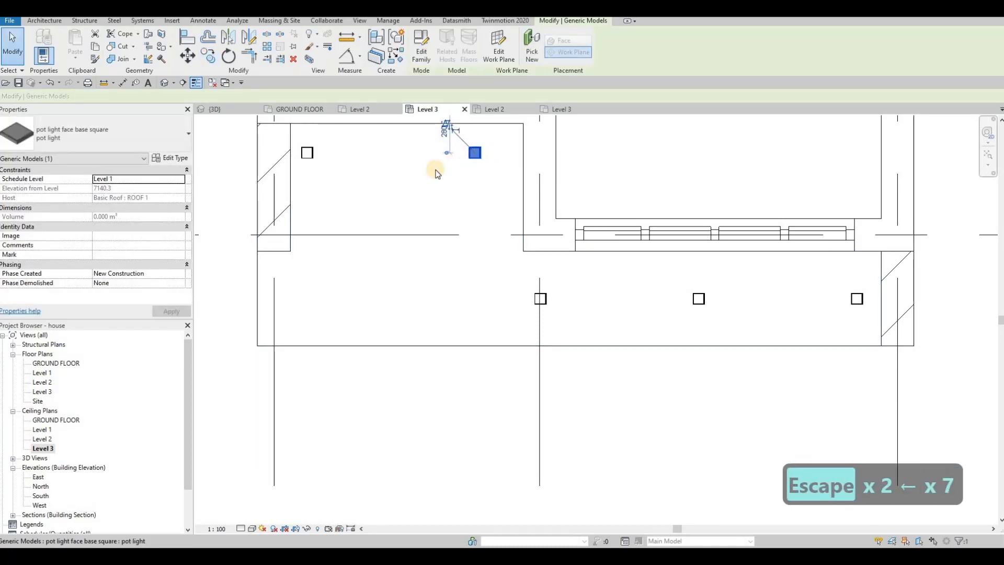
key("Escape")
left_click(309, 153)
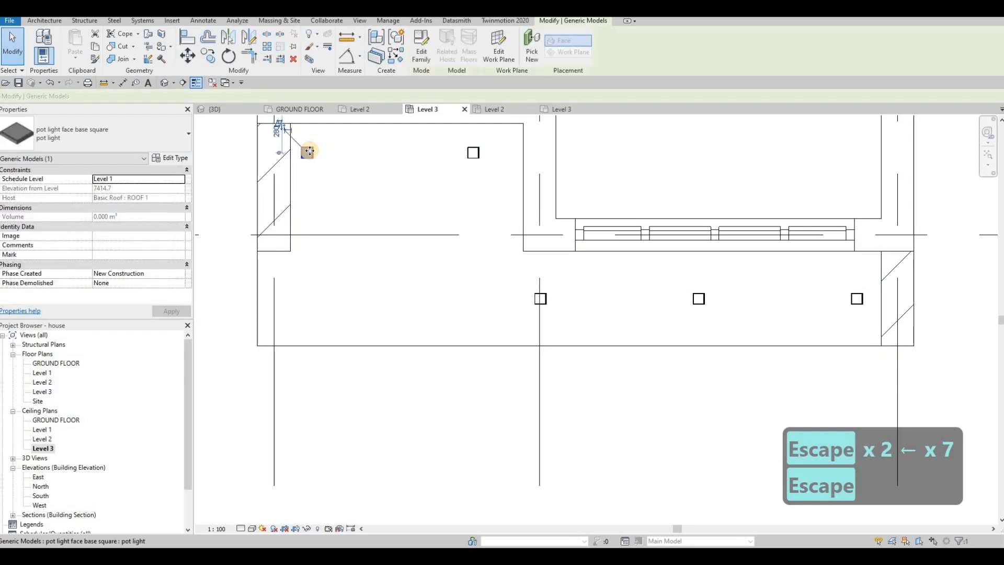
key("Right")
key("Right")
key("Right")
key("Right")
key("Right")
key("Escape")
Step: Copy the recess's two pot lights straight south, beside the row of three in the front soffit strip
scroll(347, 159, "down", 2)
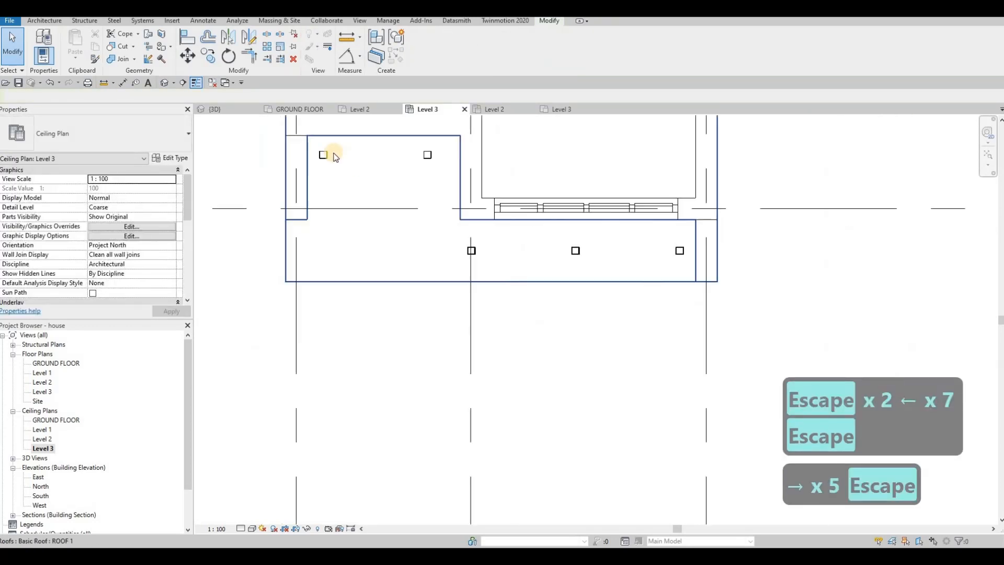
left_click(430, 155)
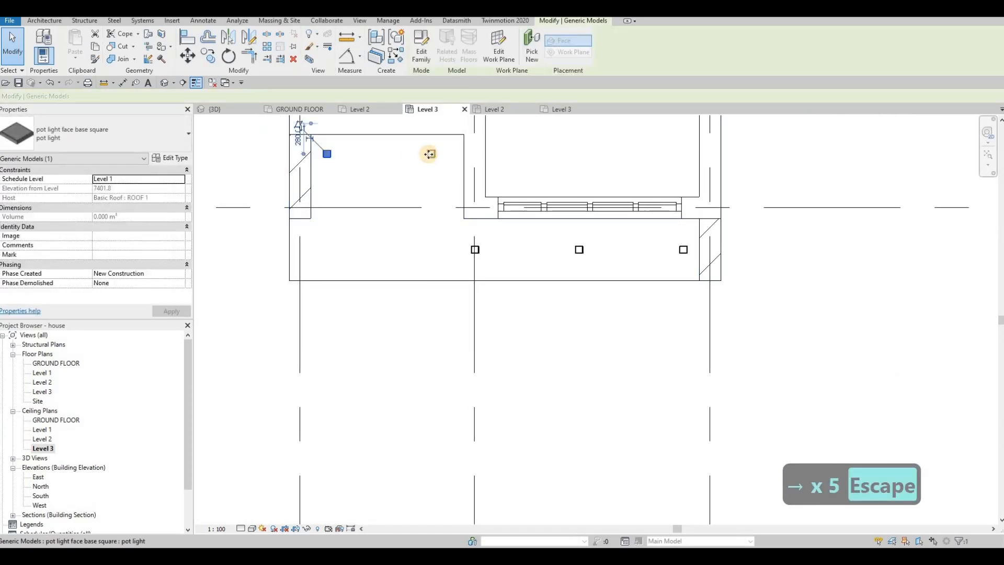
key("c")
key("o")
left_click(431, 153)
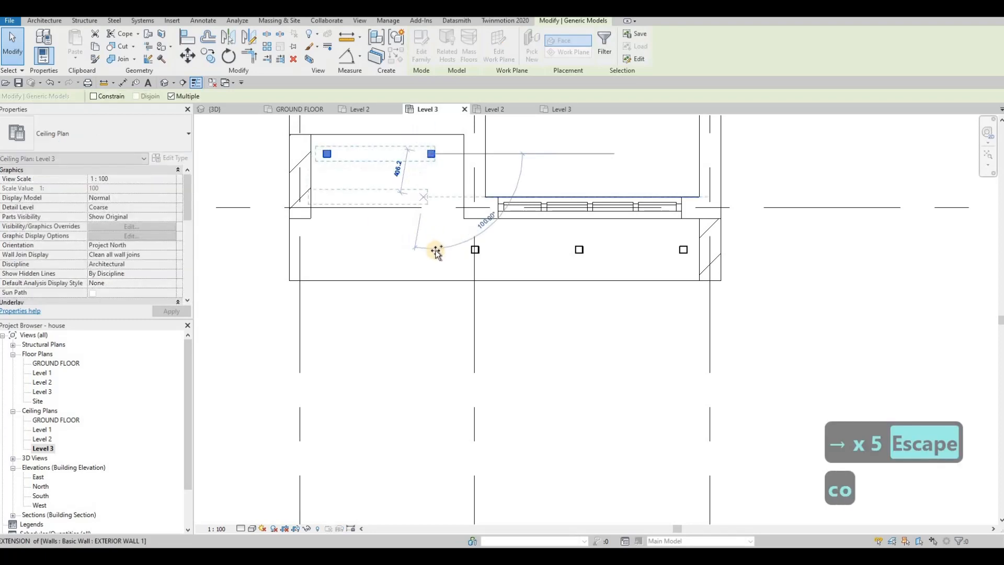
left_click(423, 240)
key("Escape")
key("Escape")
key("Escape")
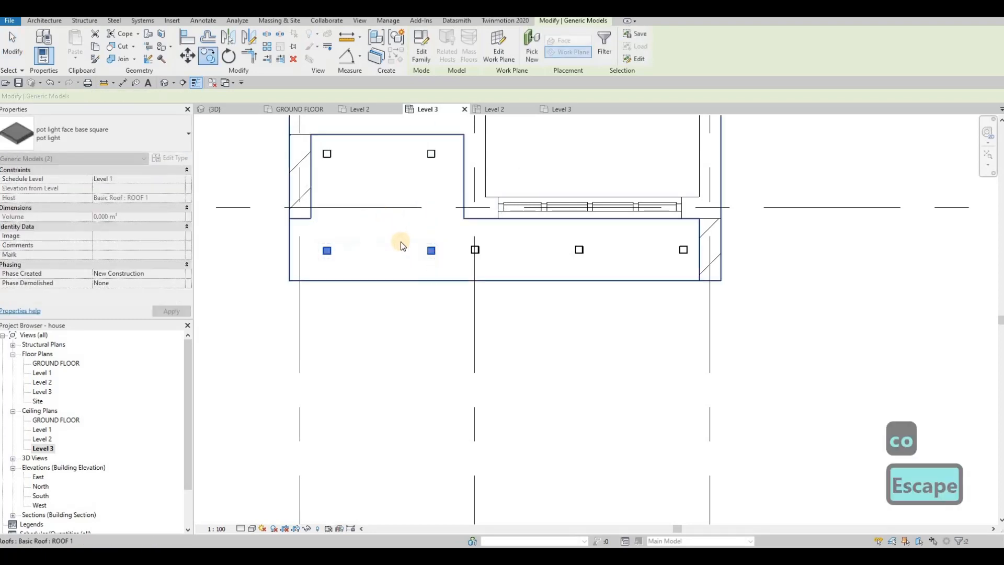
key("Escape")
Step: Align the two copied pot lights with the centerline of the three-light row to their east
key("a")
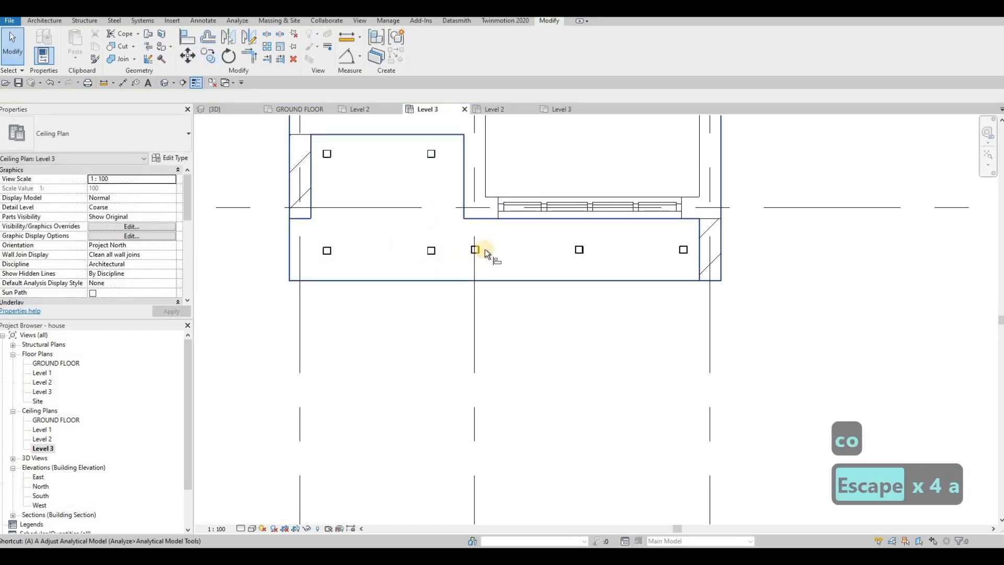
key("l")
left_click(431, 251)
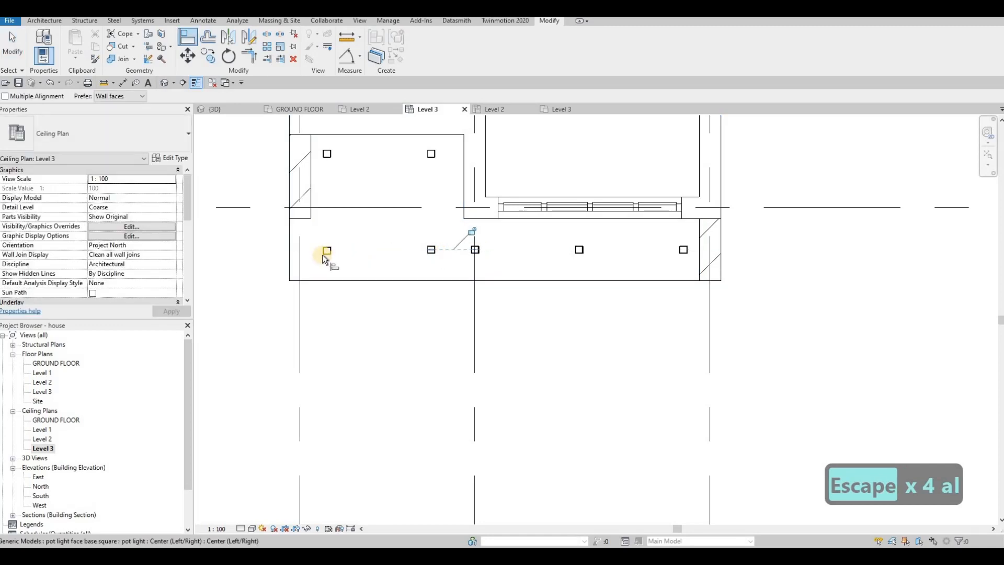
left_click(366, 256)
key("Escape")
key("Escape")
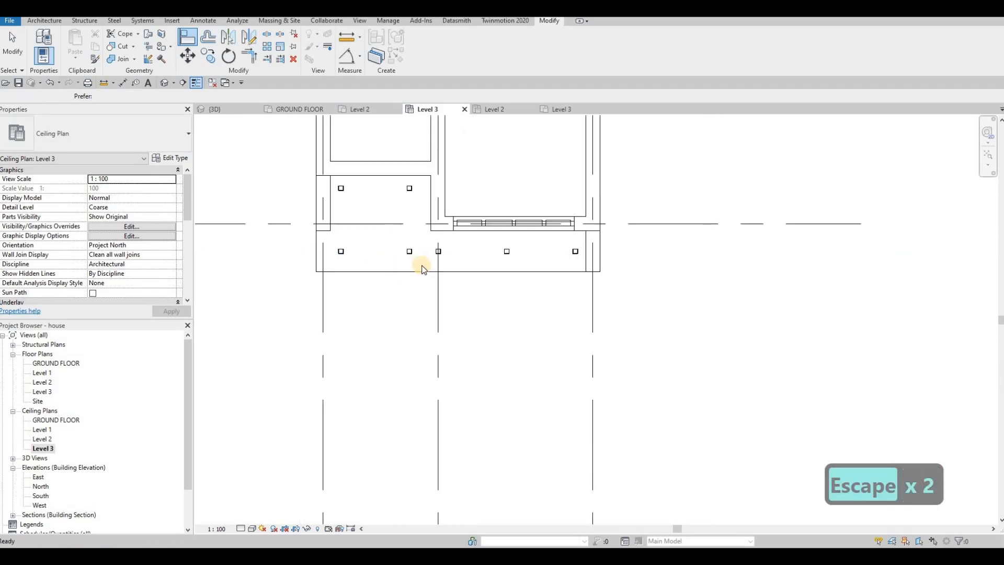
Step: Delete the pot light sitting on the middle grid line in the east volume's south soffit
scroll(440, 257, "down", 2)
middle_click_drag(492, 252, 495, 252)
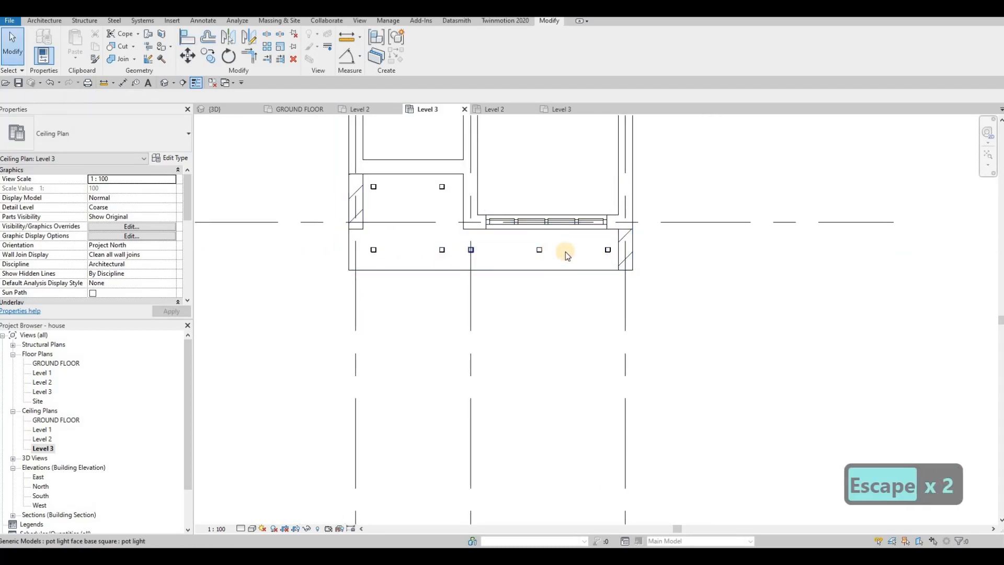
left_click(472, 250)
key("Delete")
Step: Nudge the two pot lights in front of the curtain wall westward, roughly centering them on the window
left_click(539, 250)
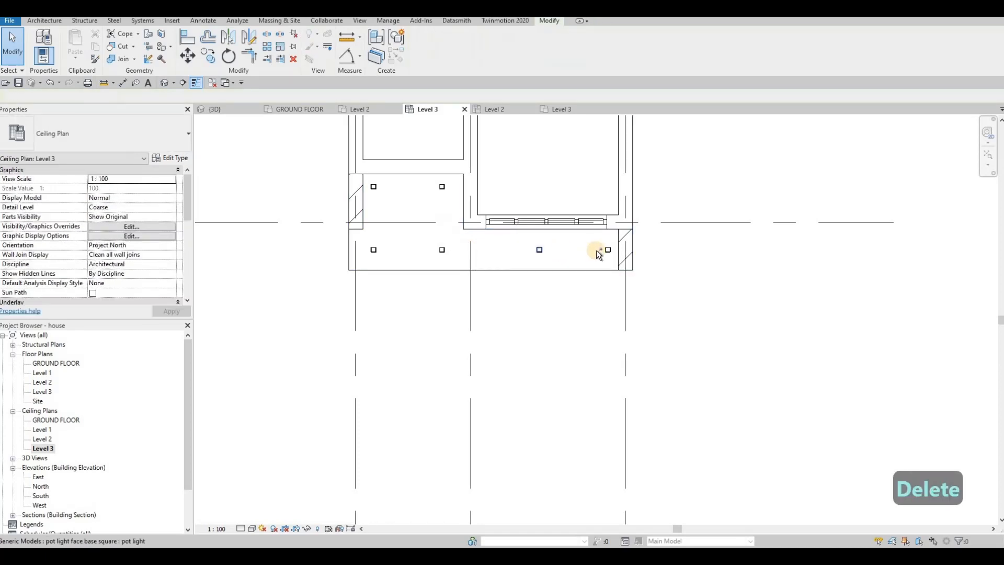
left_click(608, 250, "ctrl")
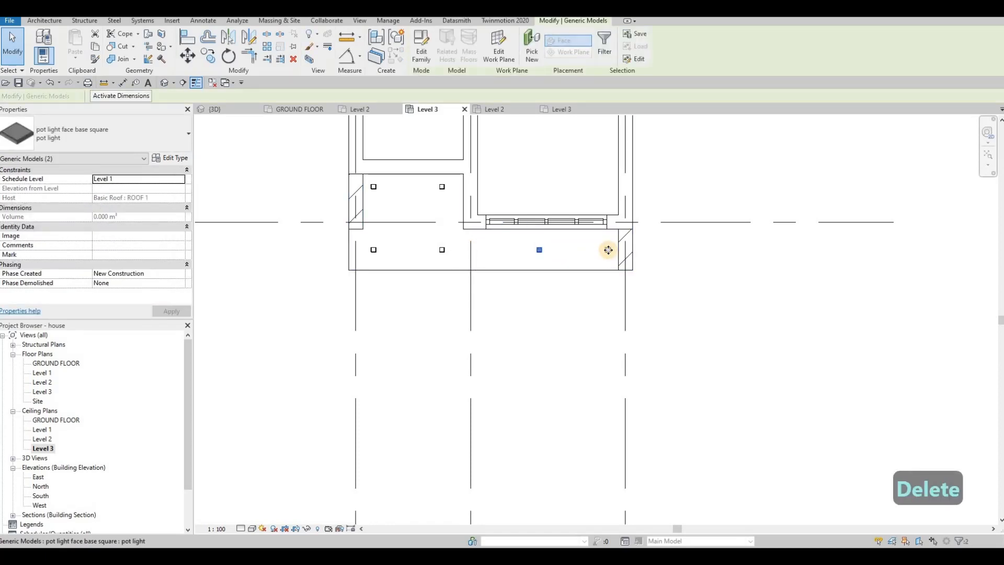
key("Left")
key("Left")
key("Left")
key("Left")
key("Left")
key("Left")
key("Left")
key("Left")
key("Left")
key("Left")
key("Left")
key("Left")
key("Left")
key("Left")
key("Left")
key("Left")
key("Left")
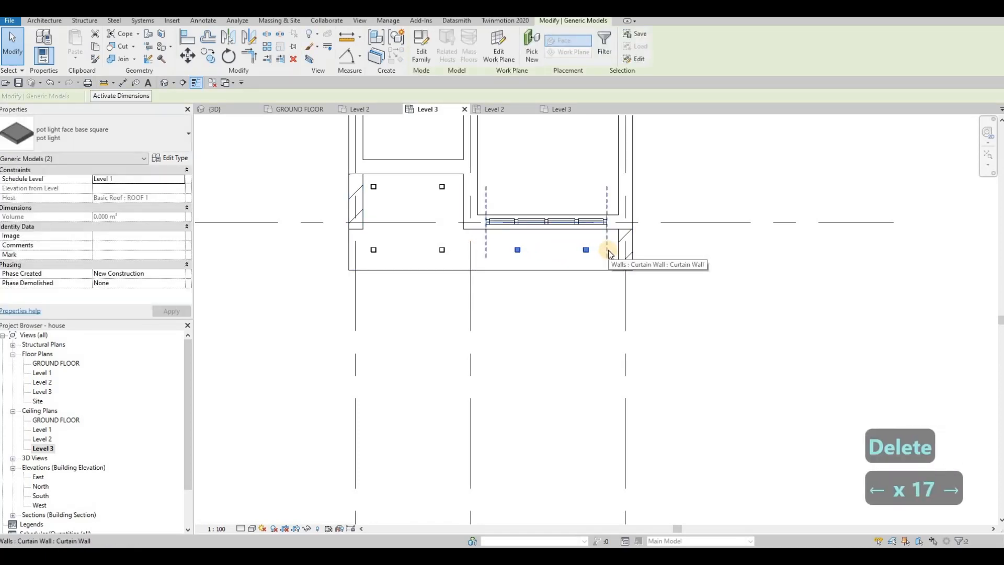
key("Left")
key("Left")
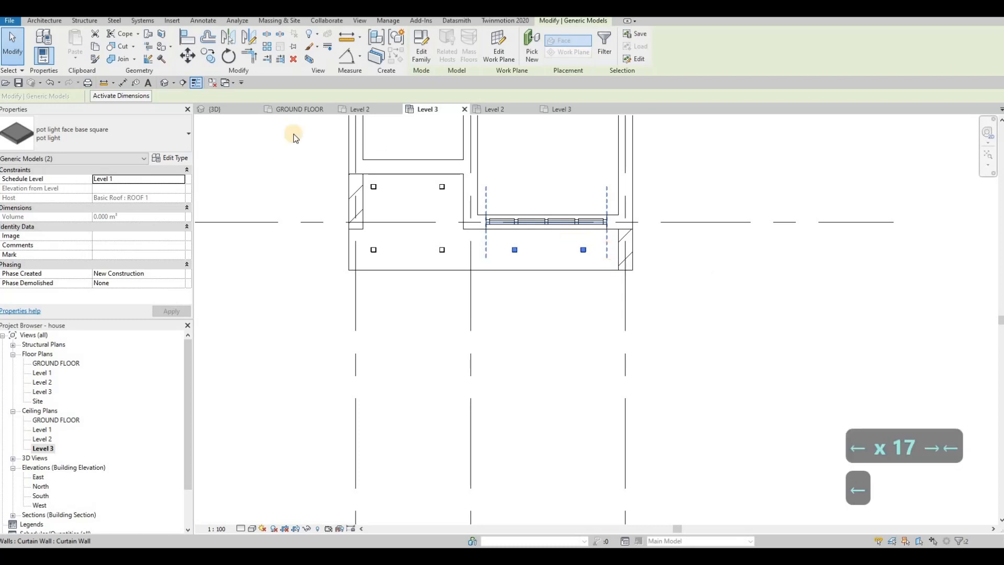
key("Escape")
key("Escape")
Step: Inspect the house's roof soffits in the 3D view, orbiting around the front and underside
left_click(220, 108)
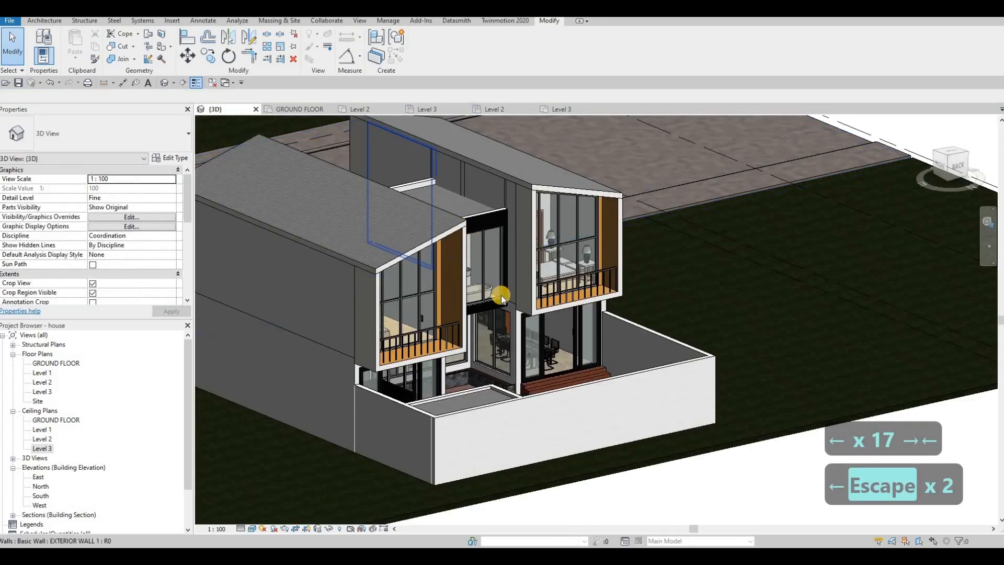
middle_click_drag(497, 287, 476, 309, "shift")
scroll(456, 283, "up", 5)
scroll(476, 304, "down", 4)
middle_click_drag(455, 189, 784, 235, "shift")
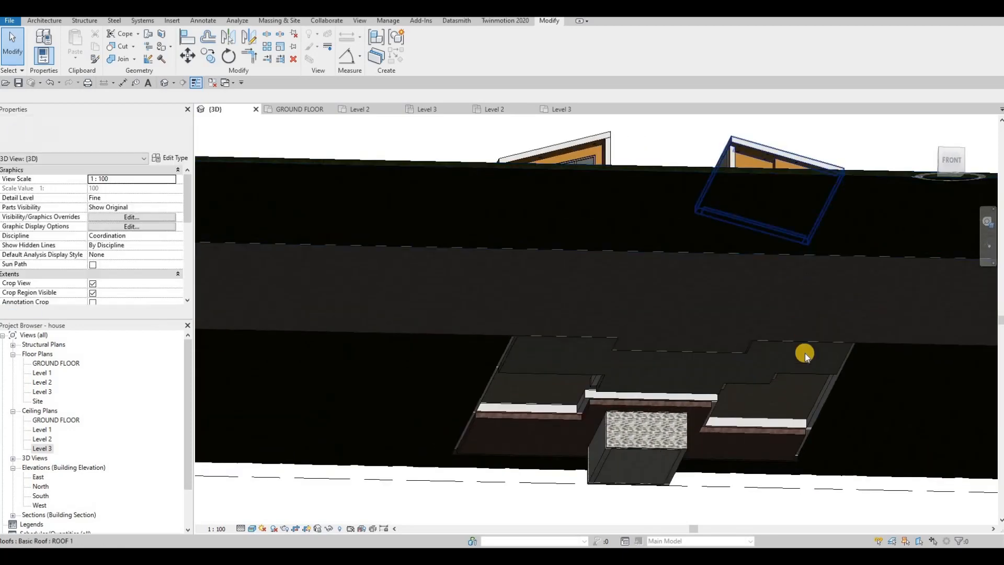
middle_click_drag(804, 353, 516, 309, "shift")
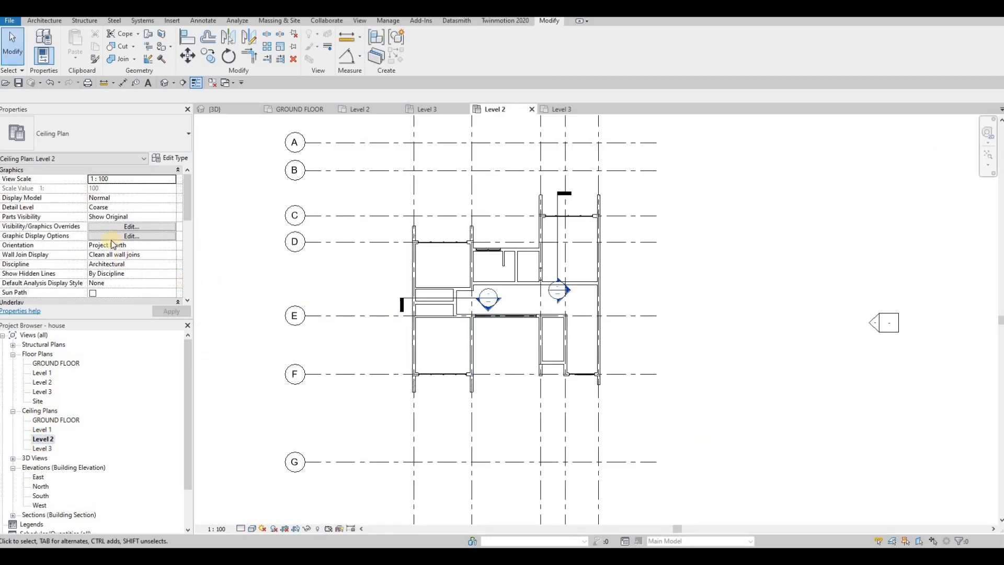
Step: Set the cut plane offset in the Level 2 ceiling plan's view range to 0
scroll(108, 246, "down", 5)
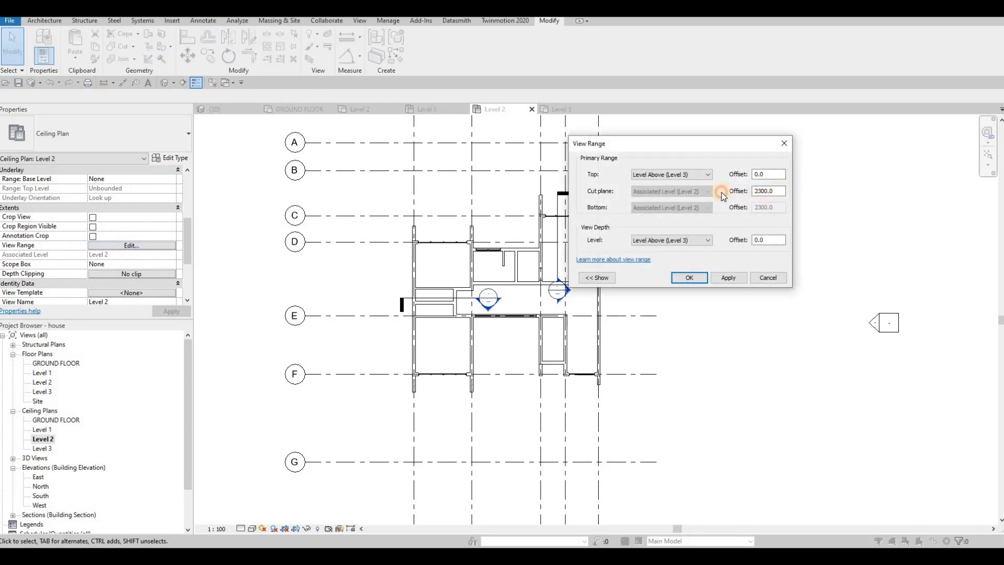
key("Return")
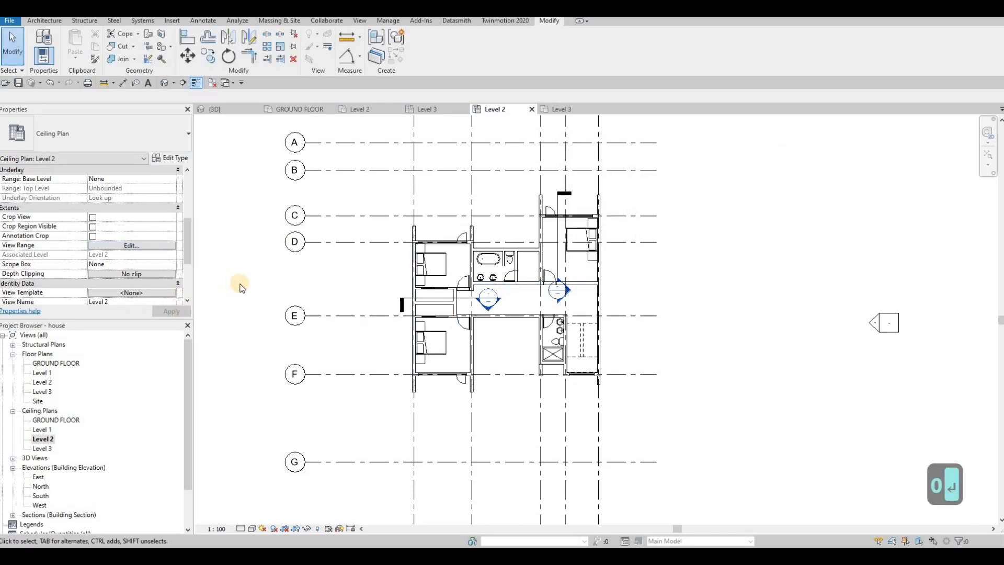
Step: Check the Generic Models category in the Level 2 ceiling plan's visibility overrides
key("v")
key("g")
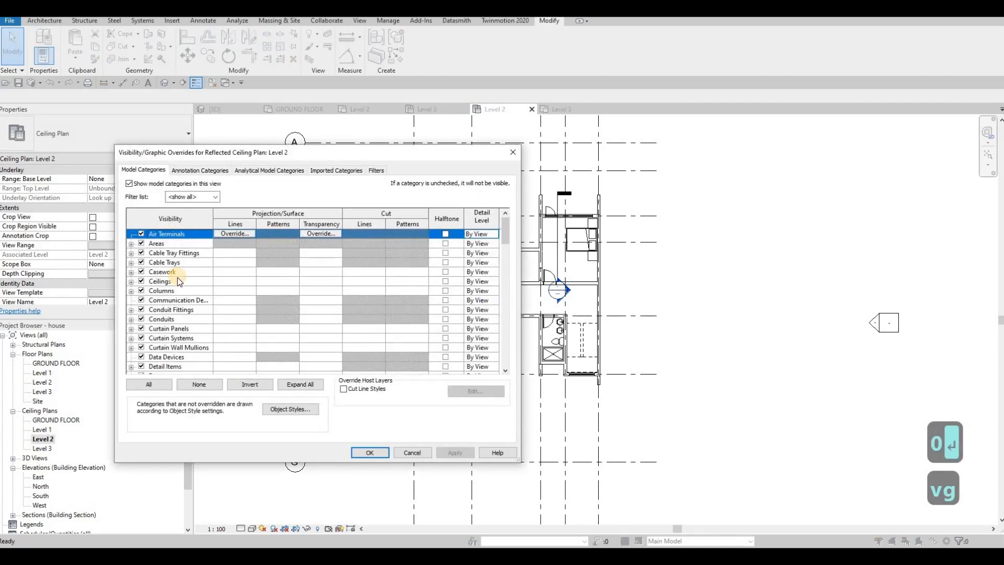
left_click(177, 273)
key("g")
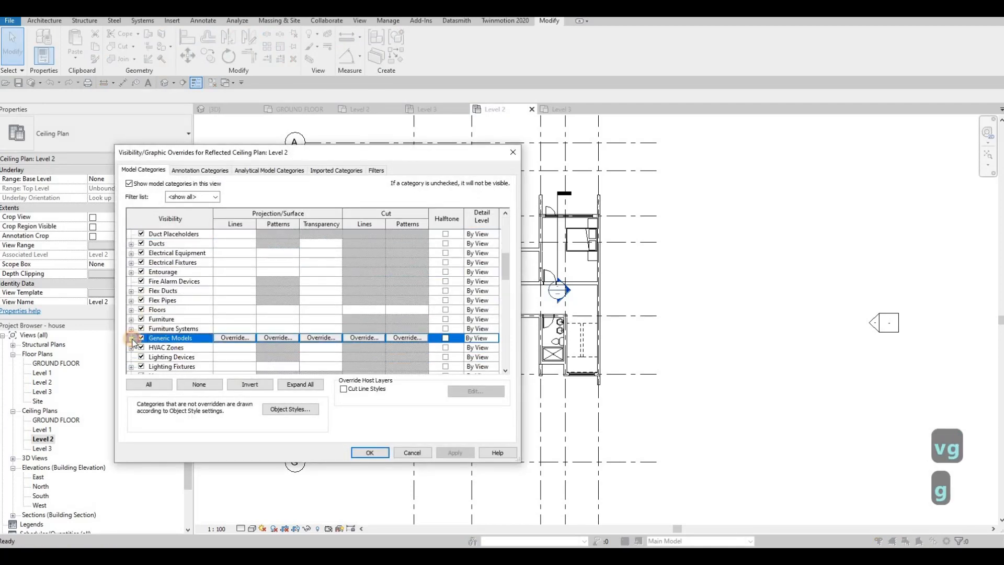
left_click(132, 339)
key("Escape")
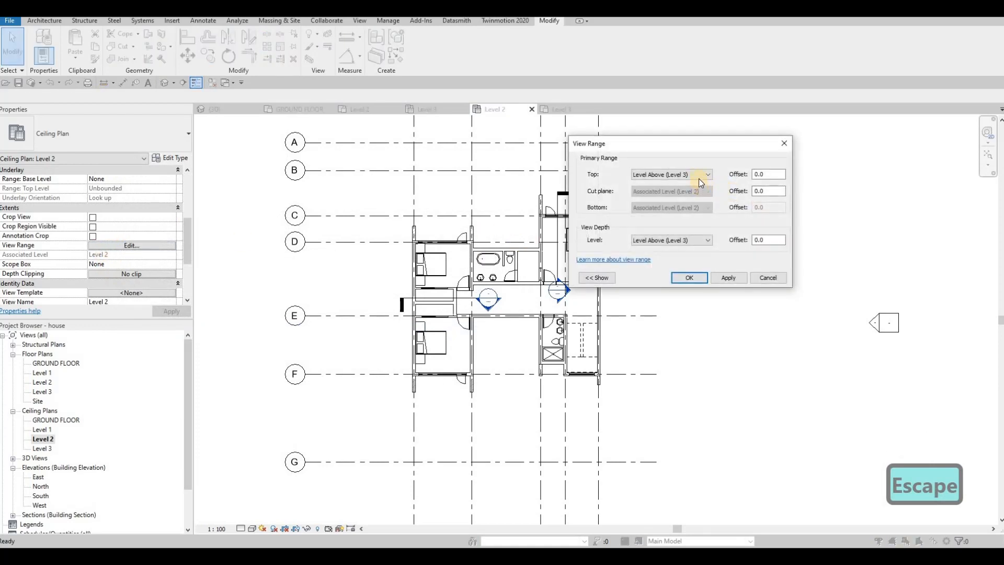
Step: Set the Level 2 ceiling plan's view depth to Unlimited and its view range top to Associated Level (Level 2)
left_click(696, 240)
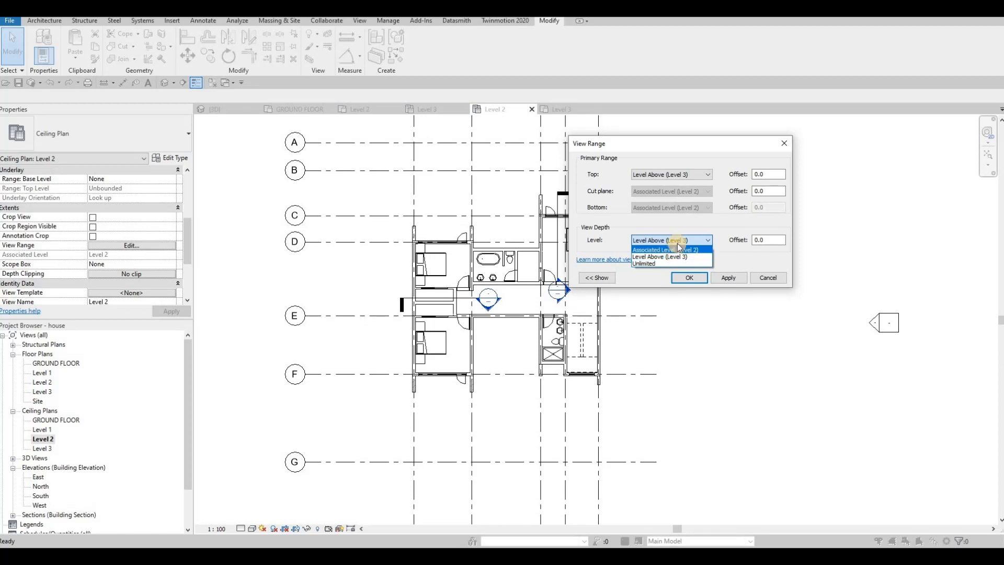
left_click(669, 249)
left_click(680, 240)
left_click(716, 278)
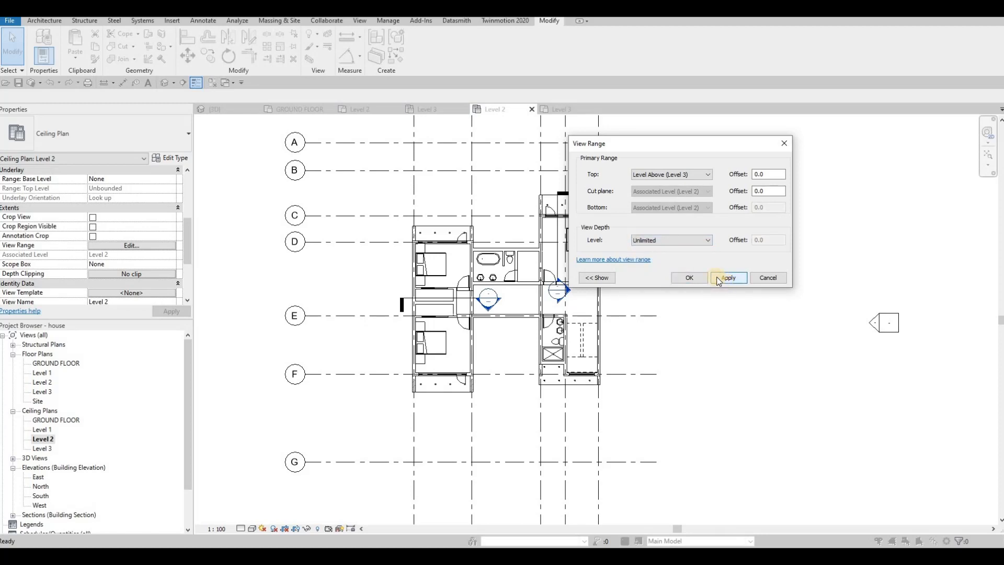
left_click(688, 175)
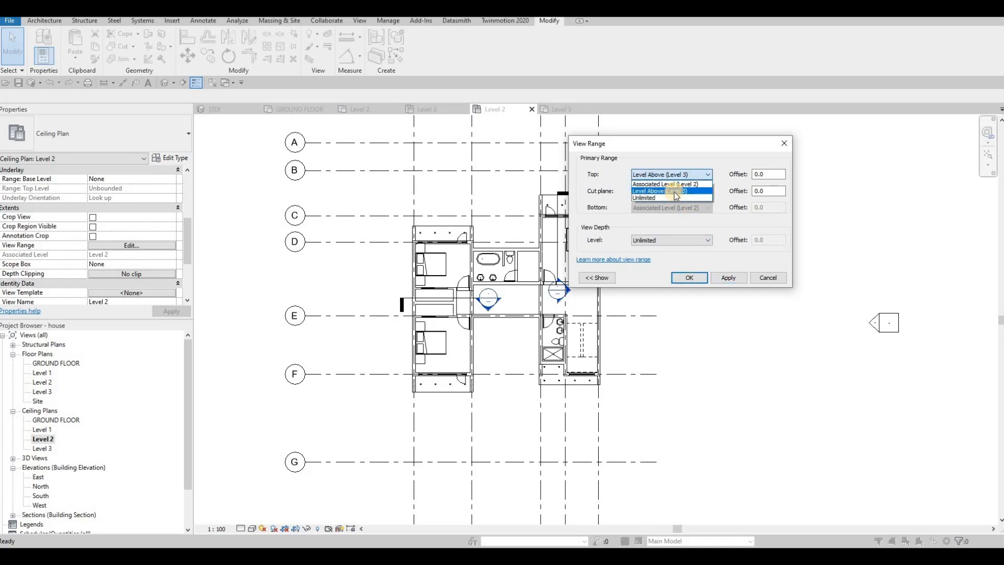
left_click(675, 184)
left_click(732, 279)
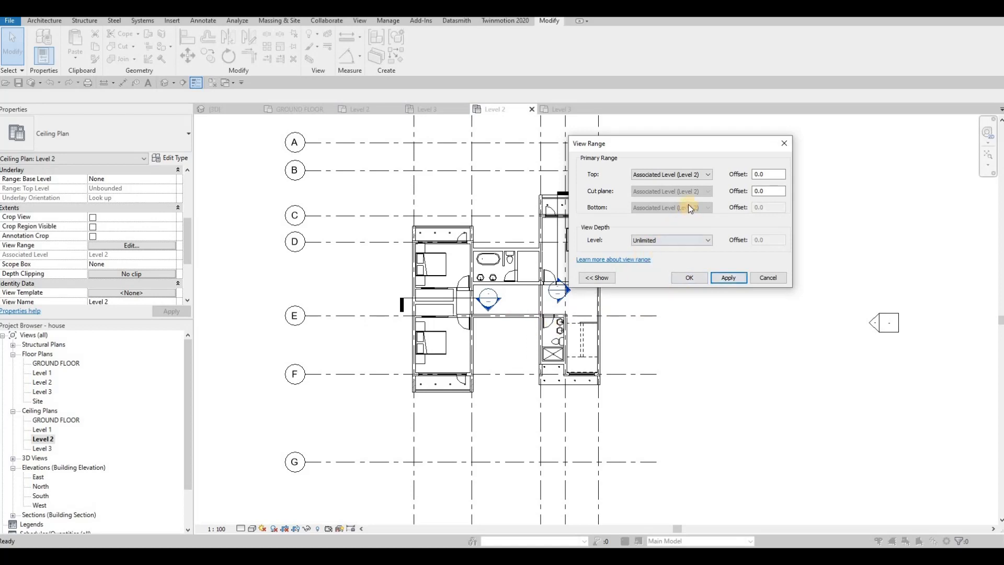
left_click(682, 174)
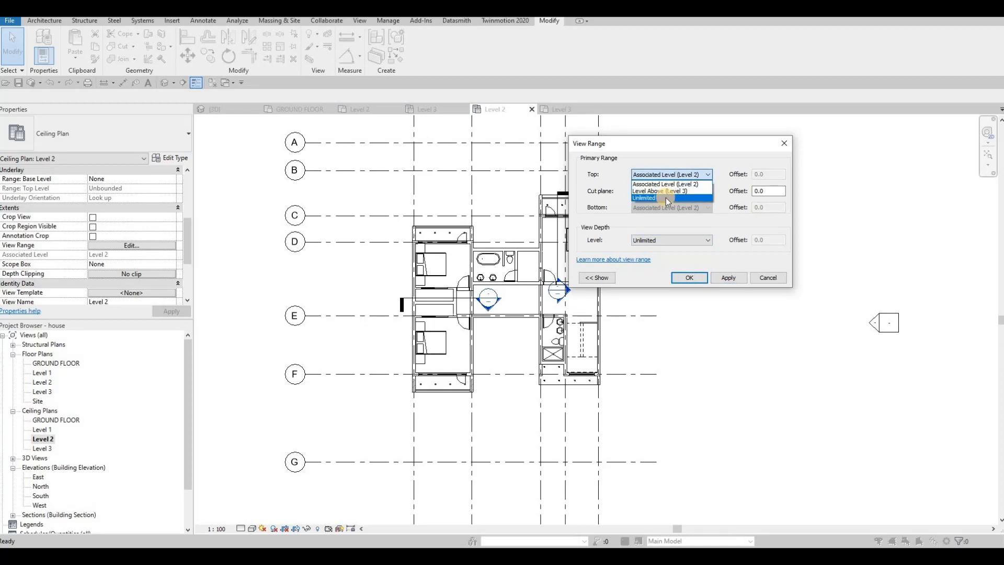
left_click(690, 198)
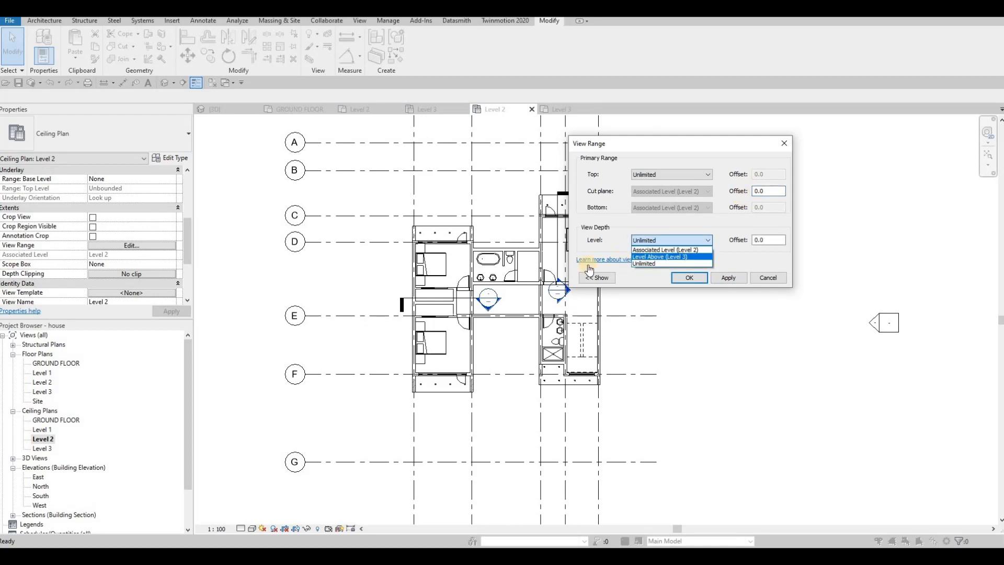
key("Escape")
key("Escape")
key("Escape")
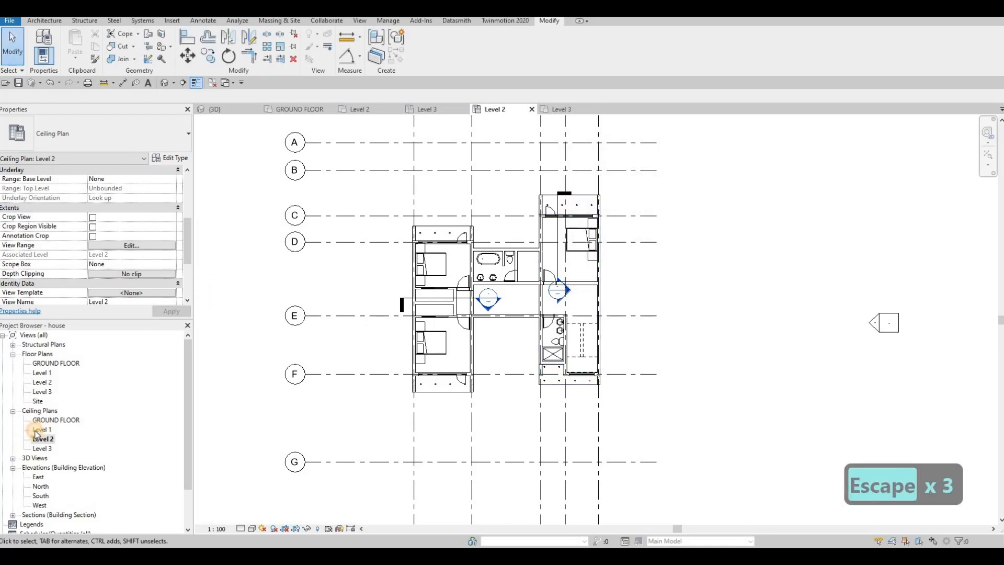
Step: In the Level 1 ceiling plan, move the east volume's north soffit pot light to about 3540 mm from the volume's west grid line
double_click(38, 430)
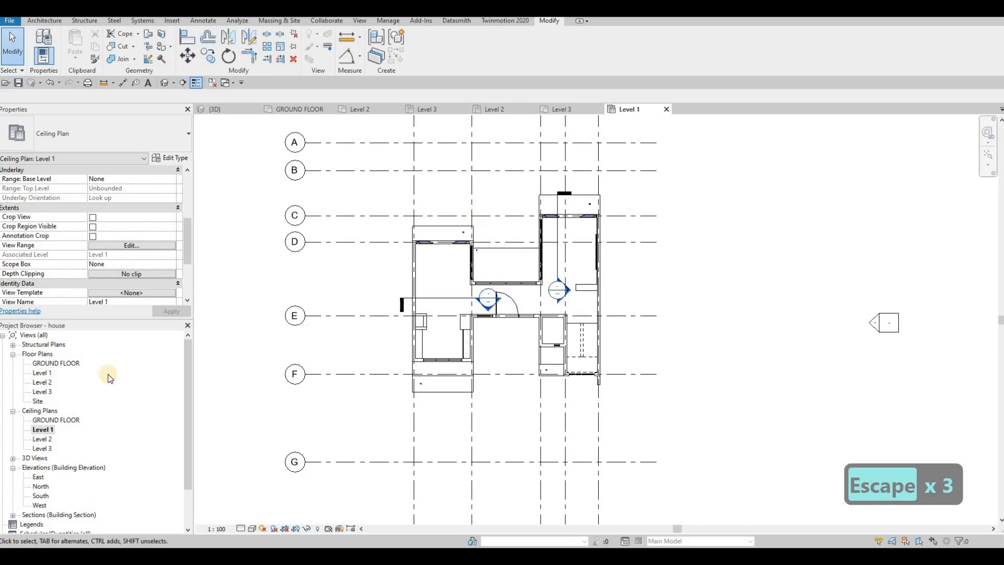
scroll(466, 222, "up", 2)
scroll(621, 186, "up", 3)
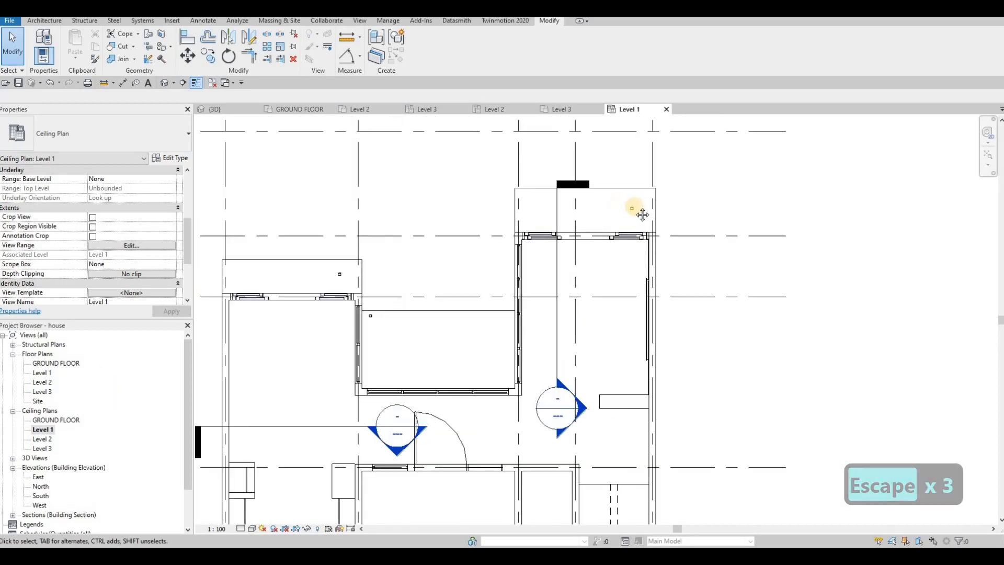
scroll(648, 209, "up", 1)
scroll(648, 212, "up", 2)
left_click(647, 212)
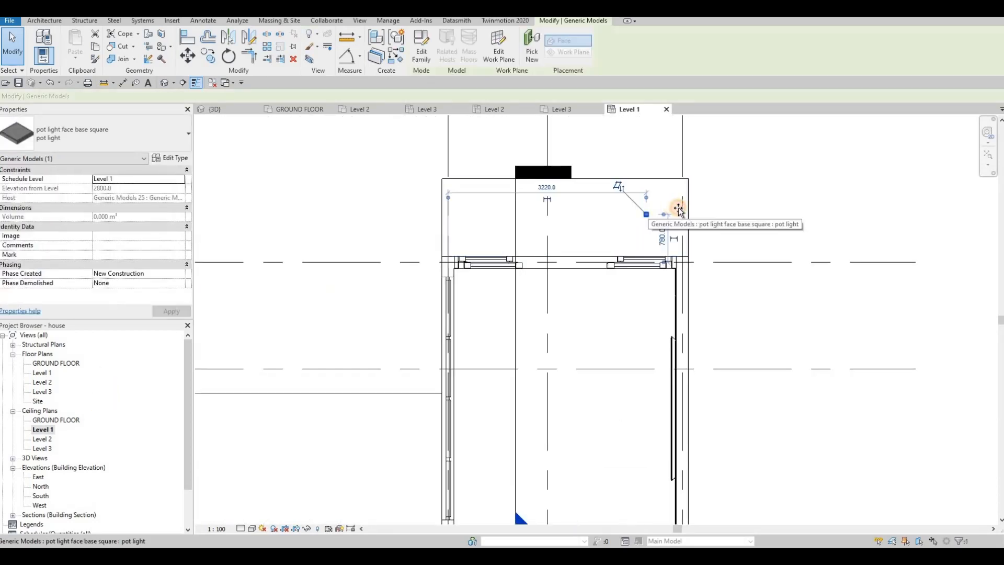
scroll(672, 215, "up", 3)
left_click_drag(676, 220, 671, 219)
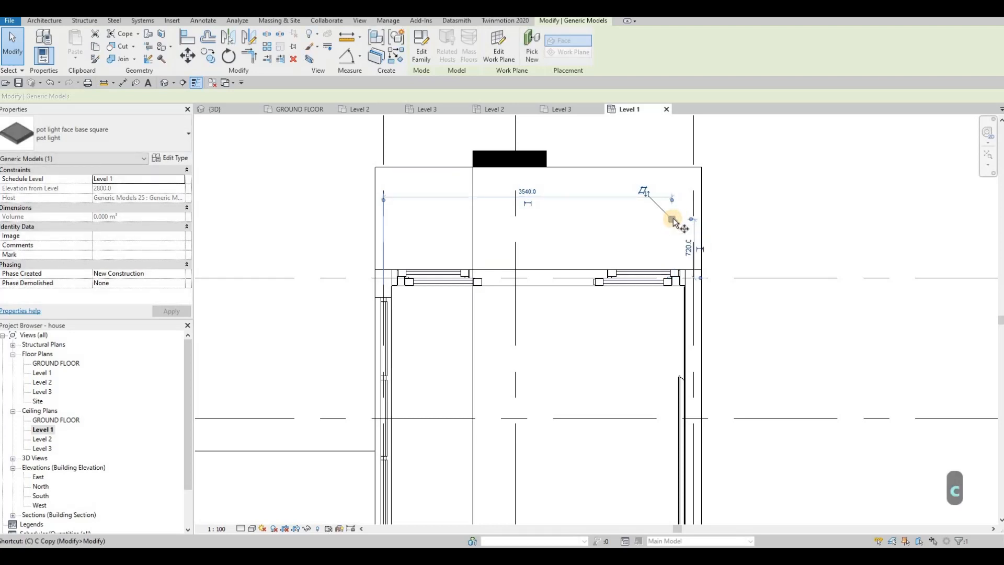
Step: Copy the east volume's north soffit pot light westward three times at 1000 mm spacing
key("o")
left_click(673, 220)
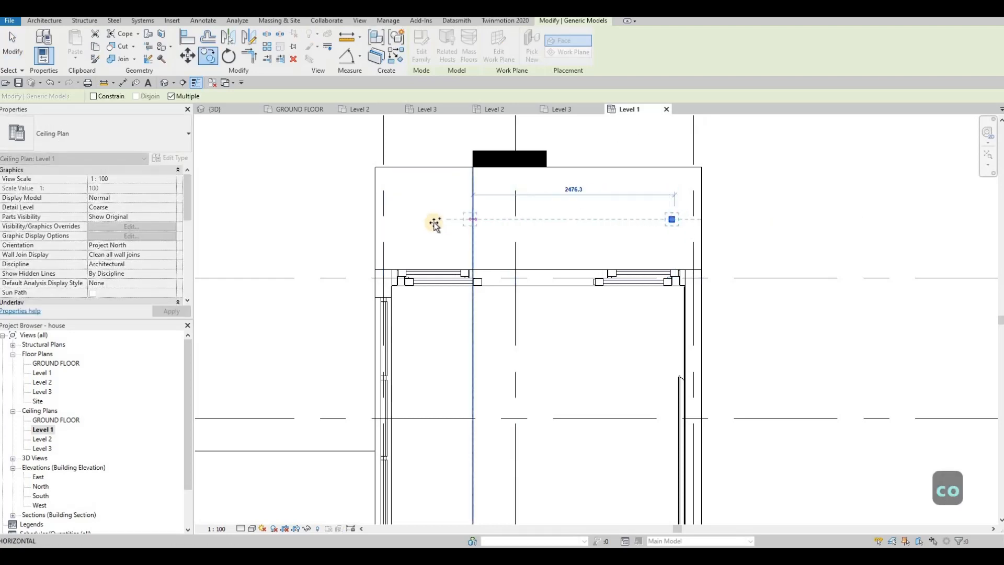
type("1000")
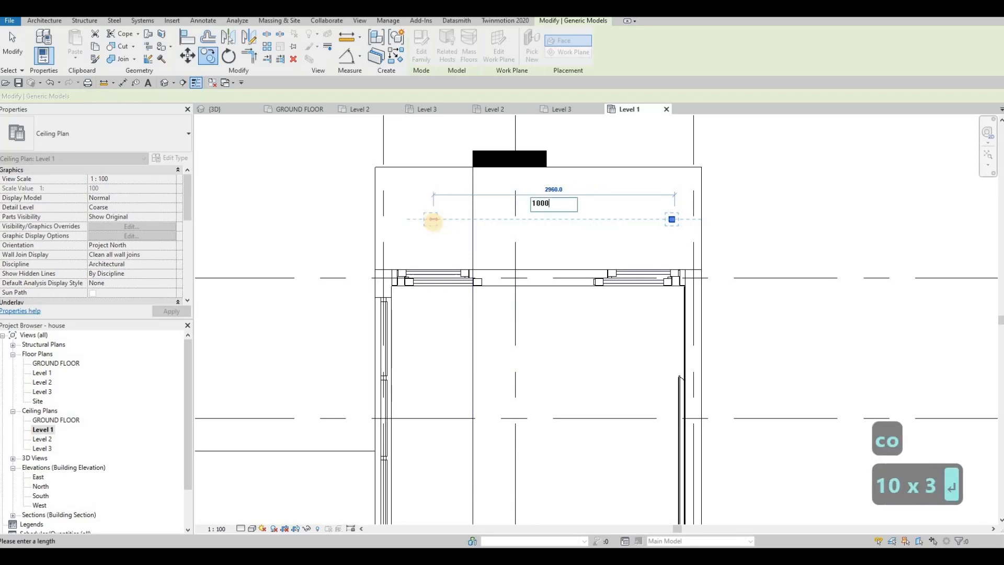
key("Return")
type("1000")
key("Return")
type("100")
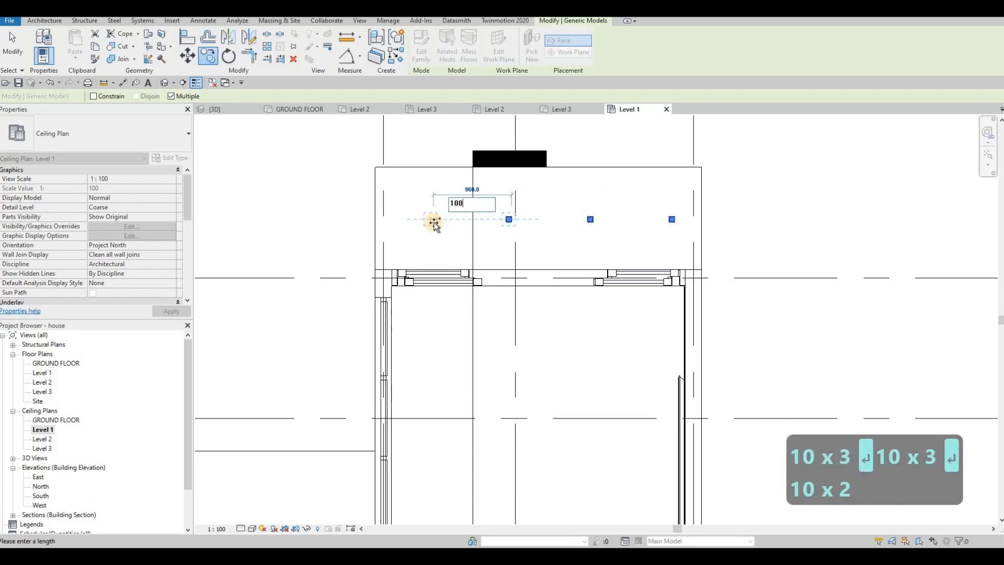
key("Return")
key("Escape")
key("Escape")
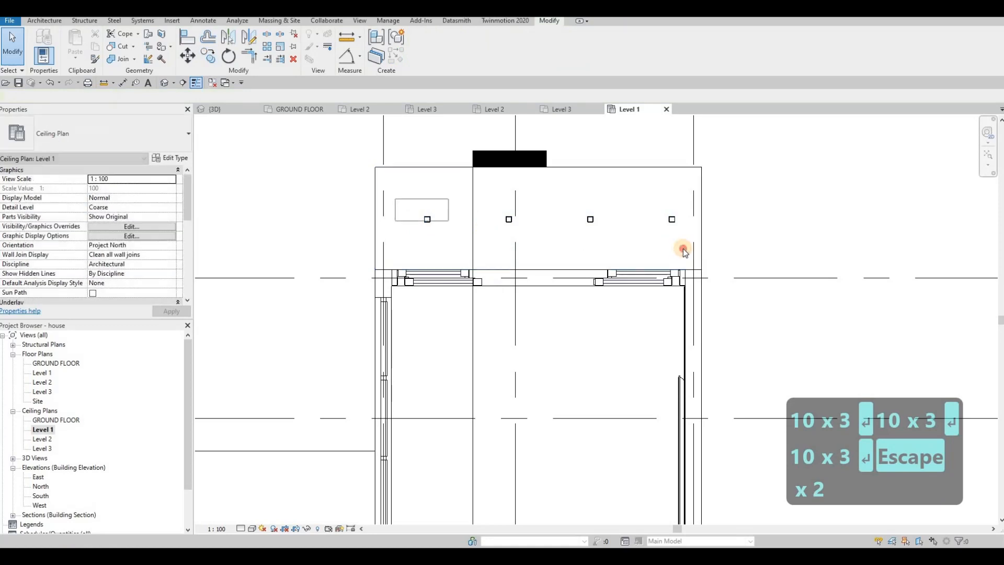
Step: Nudge the row of four pot lights westward to center it in the east volume's north soffit
left_click(680, 247)
key("Left")
key("Left")
key("Left")
key("Left")
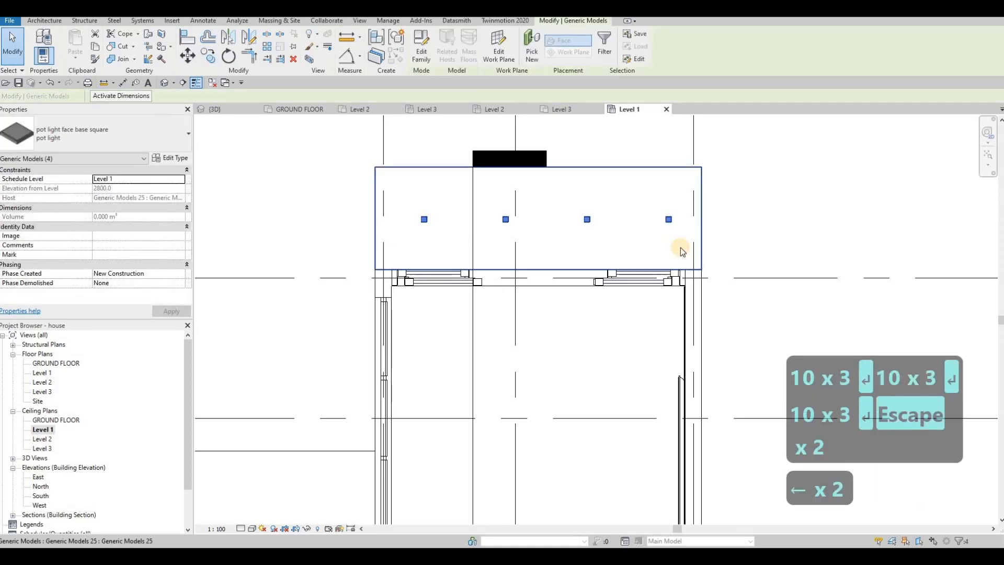
key("Left")
key("Left")
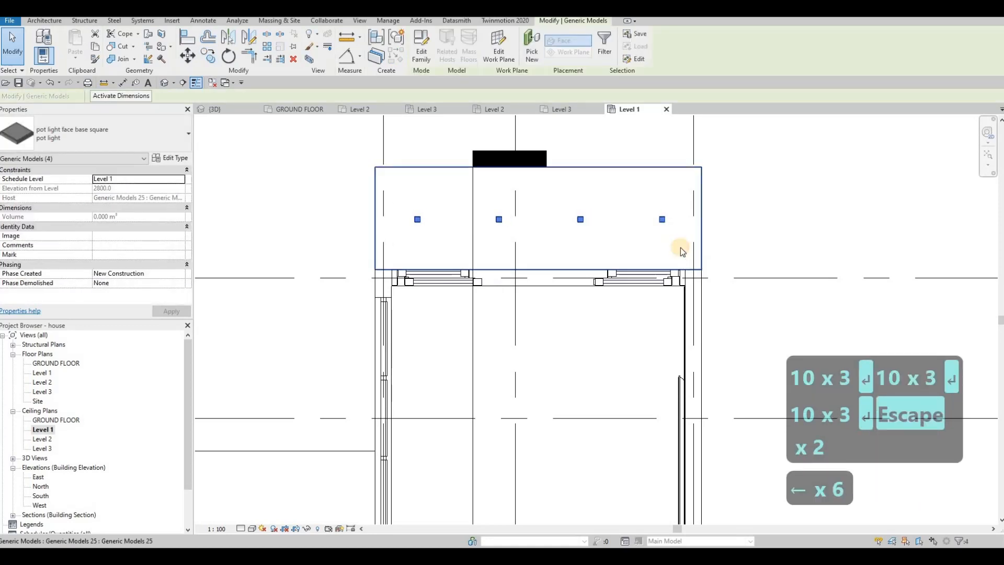
key("Up")
key("Down")
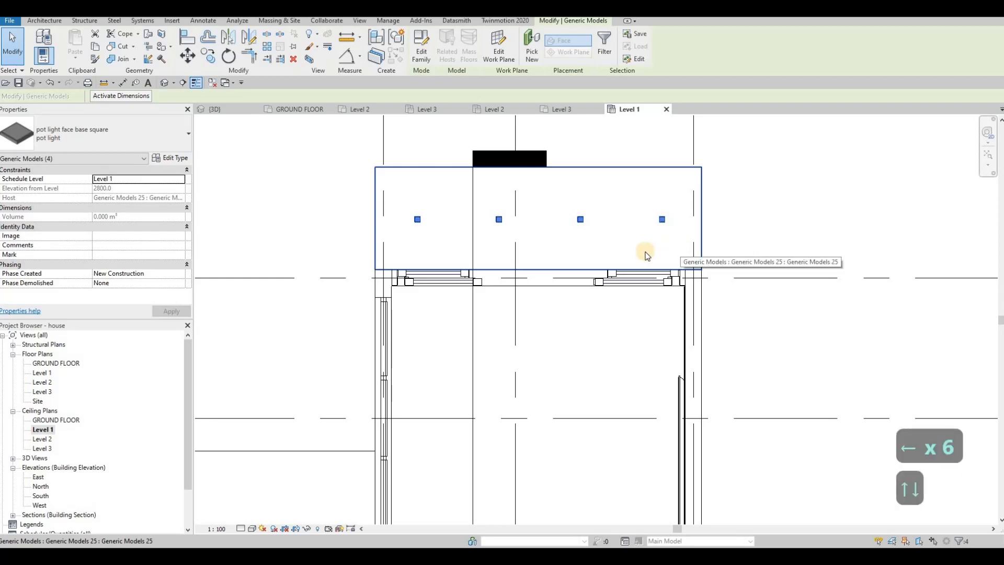
key("Escape")
Step: Copy the pot light in the west volume's north soffit 1000 mm to the west
scroll(518, 243, "down", 4)
scroll(536, 251, "up", 5)
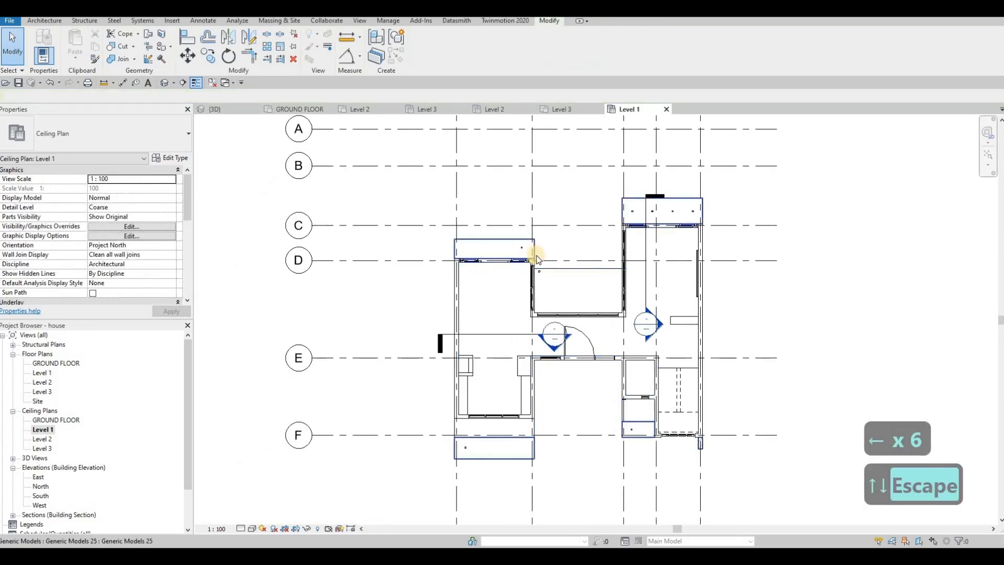
scroll(535, 260, "up", 1)
left_click(533, 256)
key("c")
key("o")
left_click(534, 256)
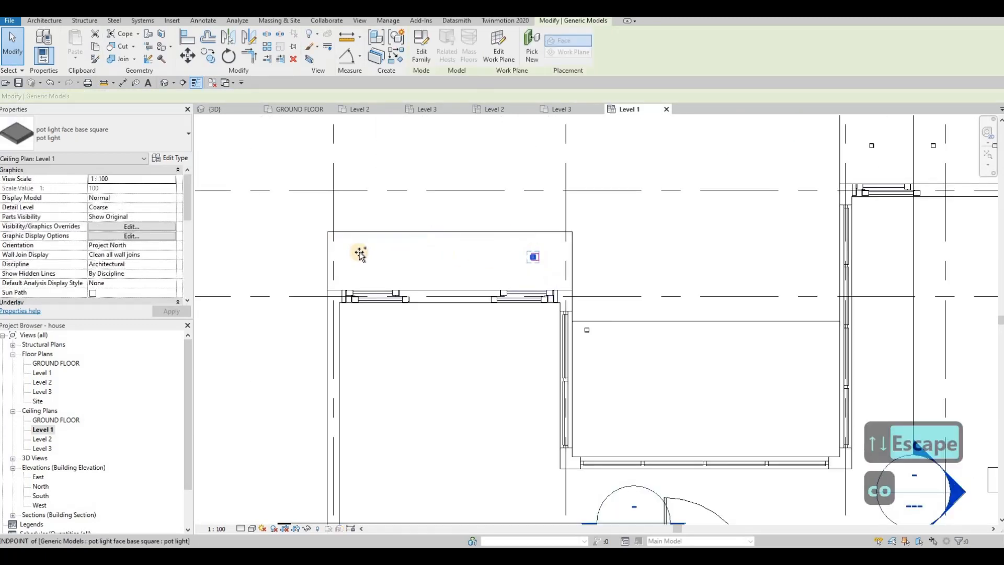
type("1000")
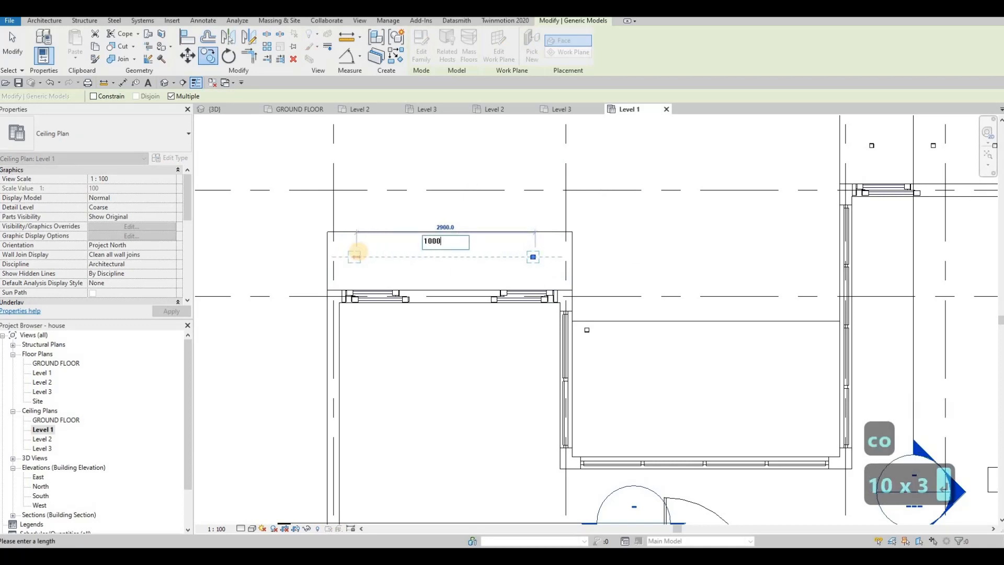
key("Return")
type("1000")
key("Escape")
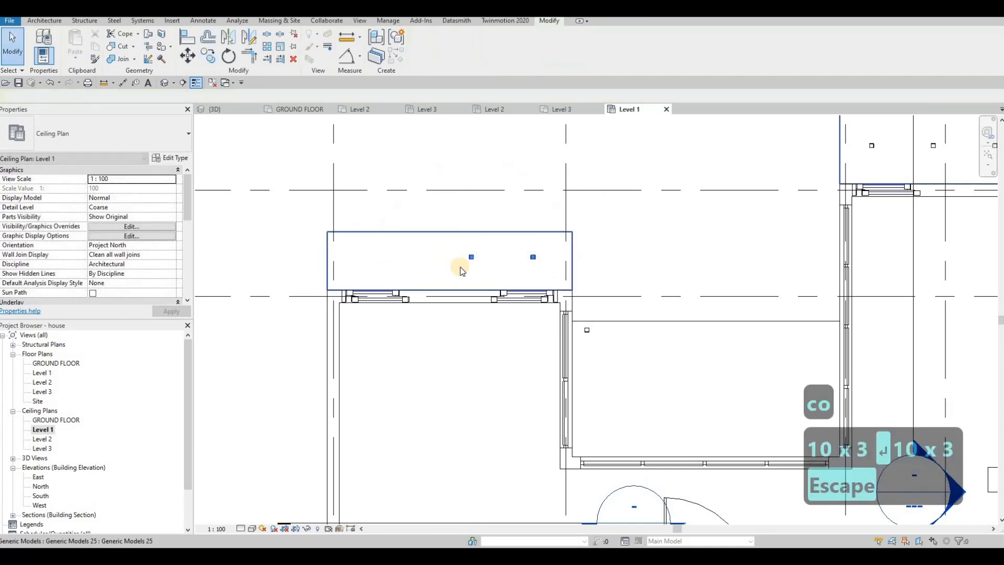
key("c")
key("o")
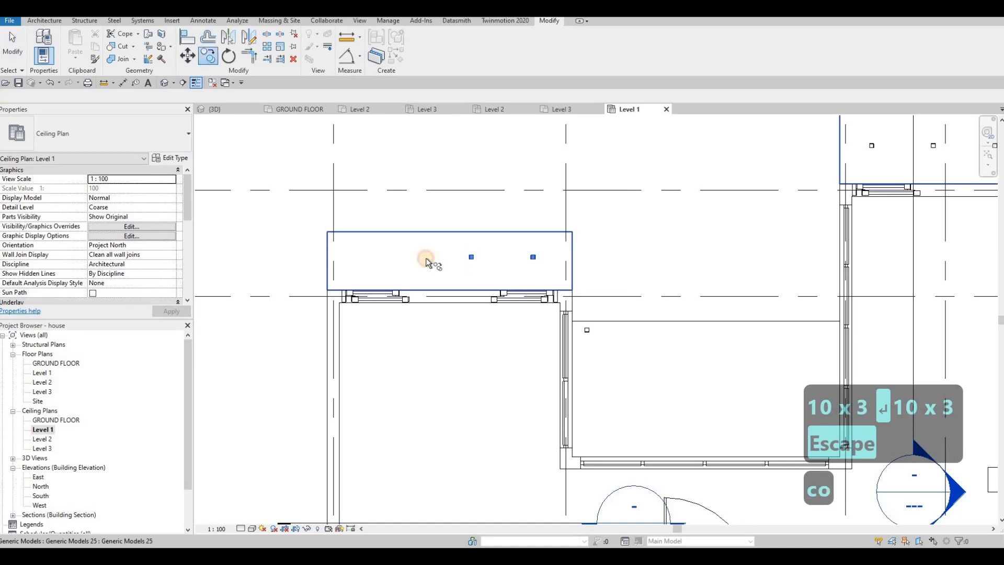
key("Escape")
key("Escape")
key("Escape")
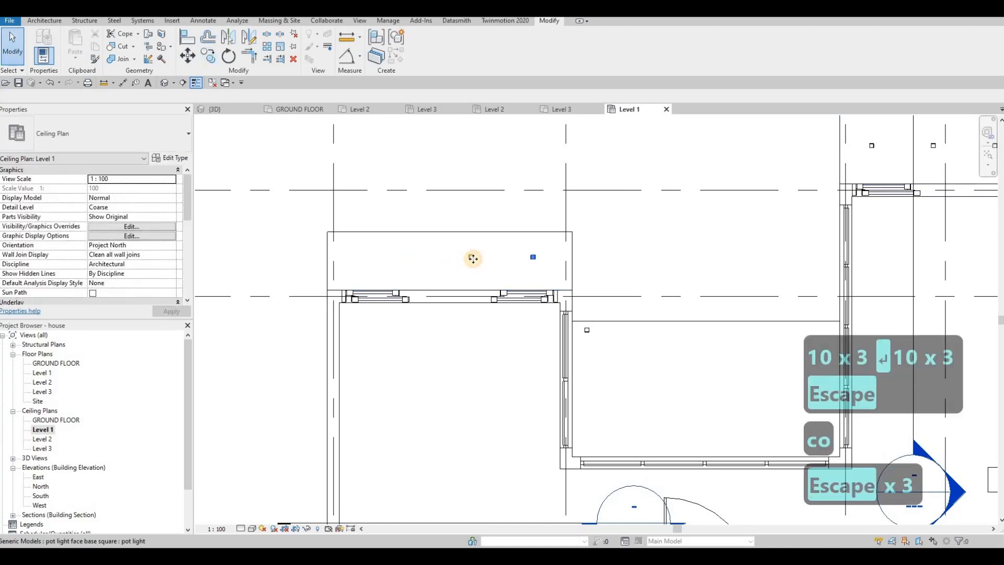
Step: Copy the second pot light in the west volume's north soffit westward twice at 1000 mm spacing
left_click(474, 259)
key("c")
key("o")
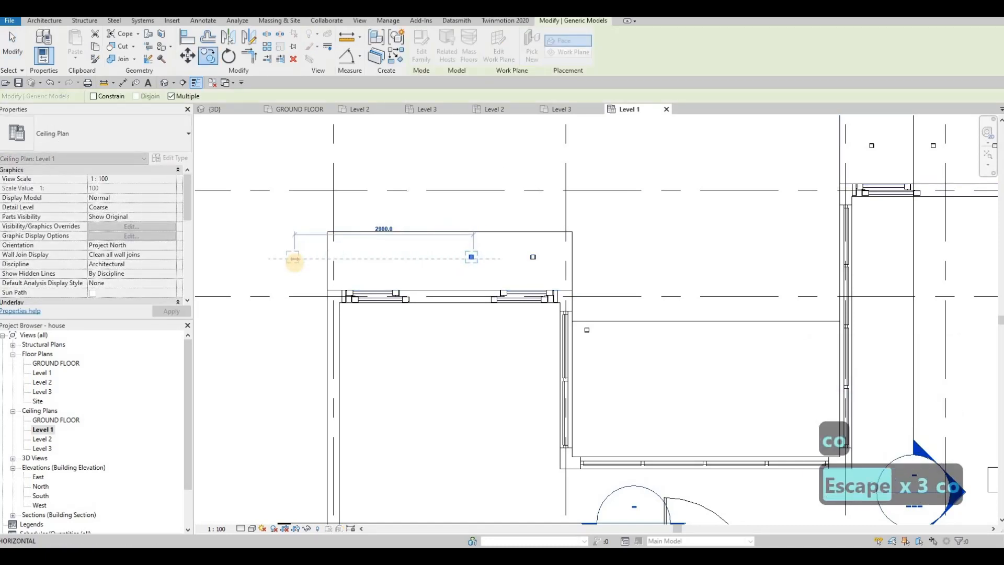
type("1000")
key("Return")
type("1000")
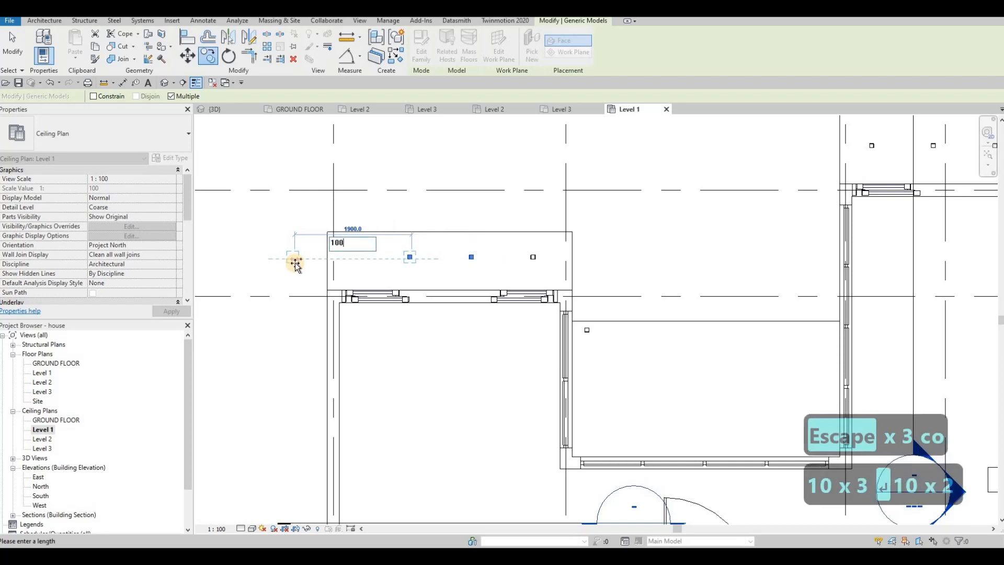
key("Return")
key("Escape")
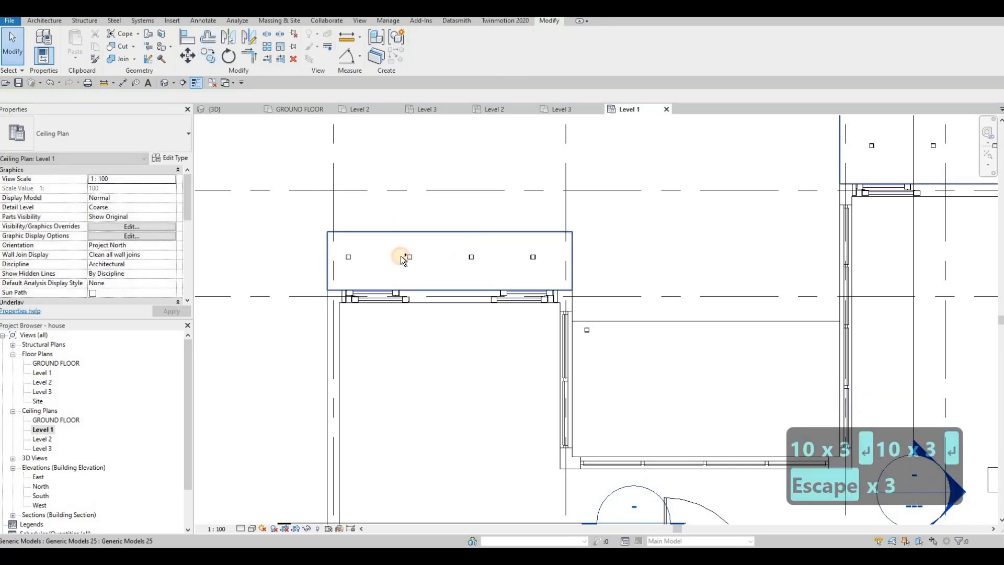
Step: Nudge the four pot lights in the west volume's north soffit eastward and slightly south to center the row
left_click(327, 230)
key("Escape")
left_click_drag(571, 275, 571, 275)
key("Right")
key("Right")
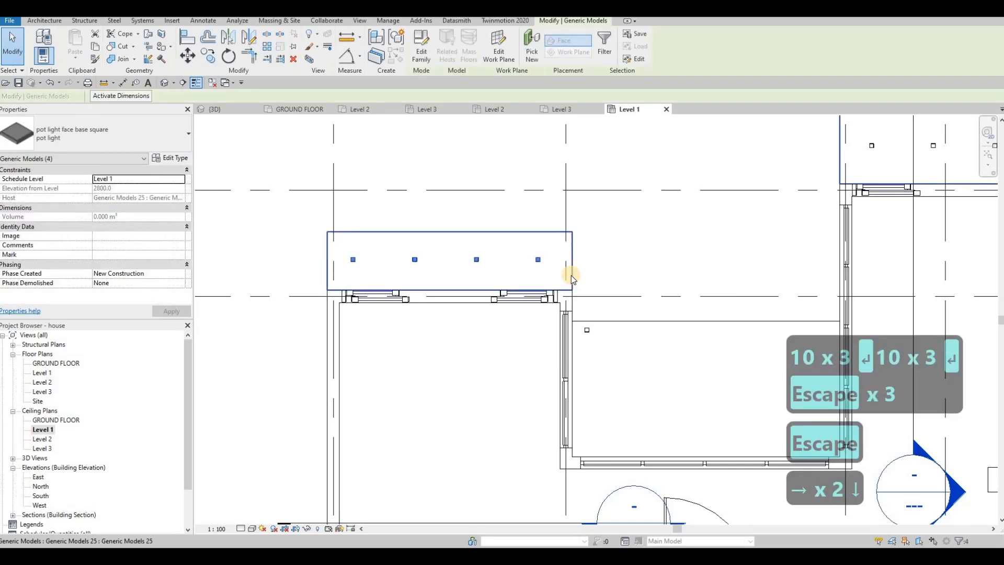
key("Down")
key("Right")
key("Up")
key("Down")
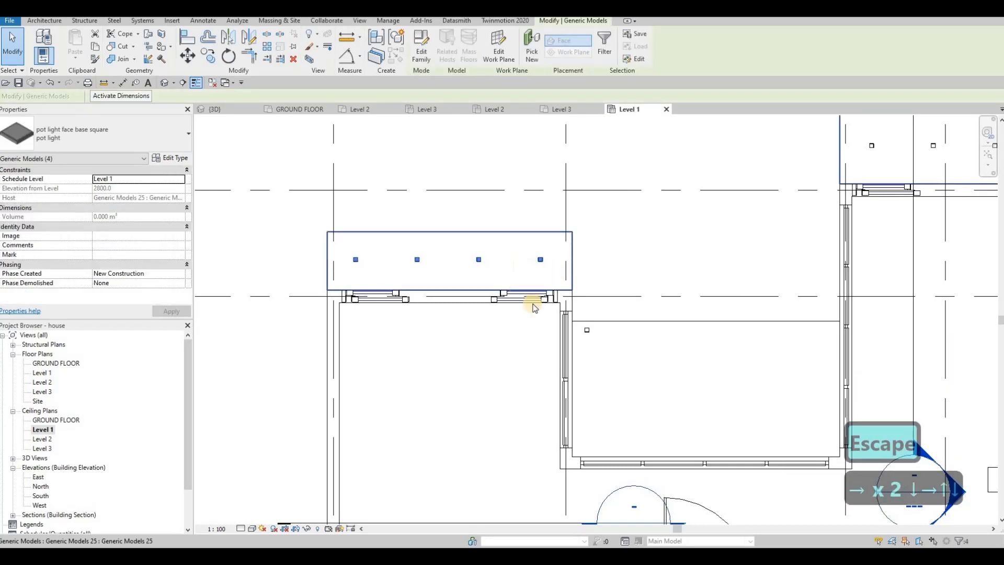
key("Escape")
scroll(534, 287, "down", 4)
scroll(518, 277, "up", 2)
scroll(518, 277, "up", 3)
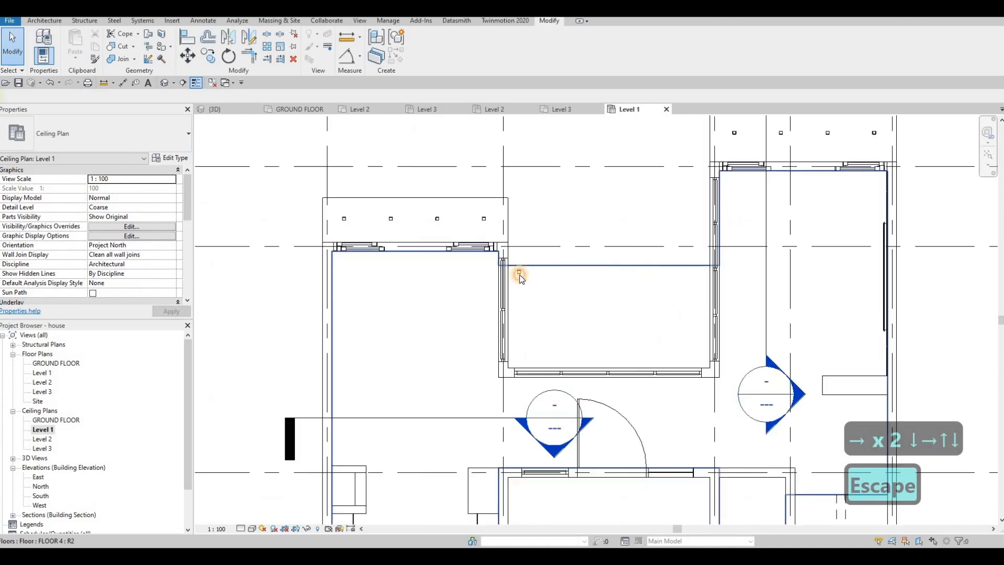
Step: Nudge the pot light in the central recess between the west and east volumes about 200 mm south
left_click(519, 276)
key("c")
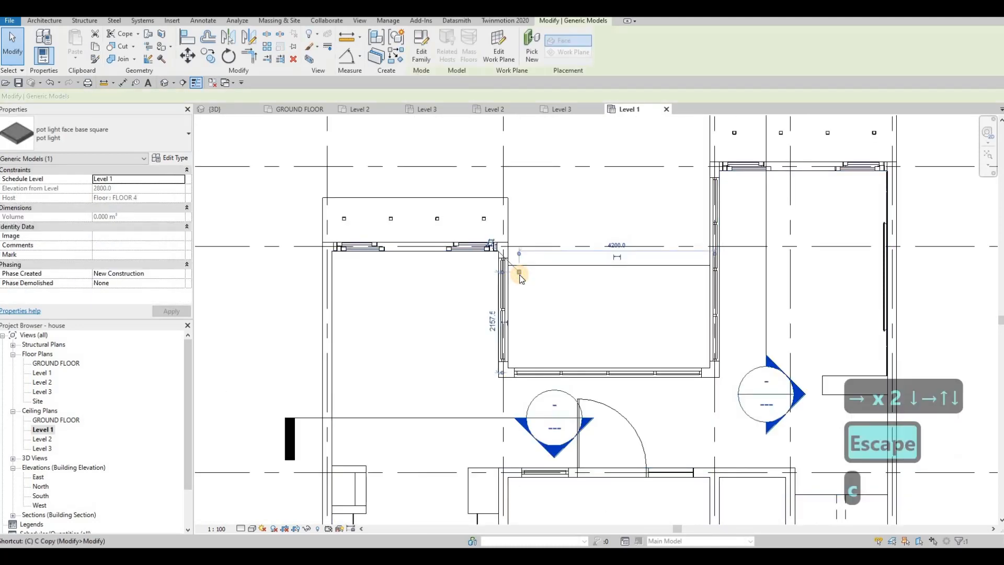
key("Escape")
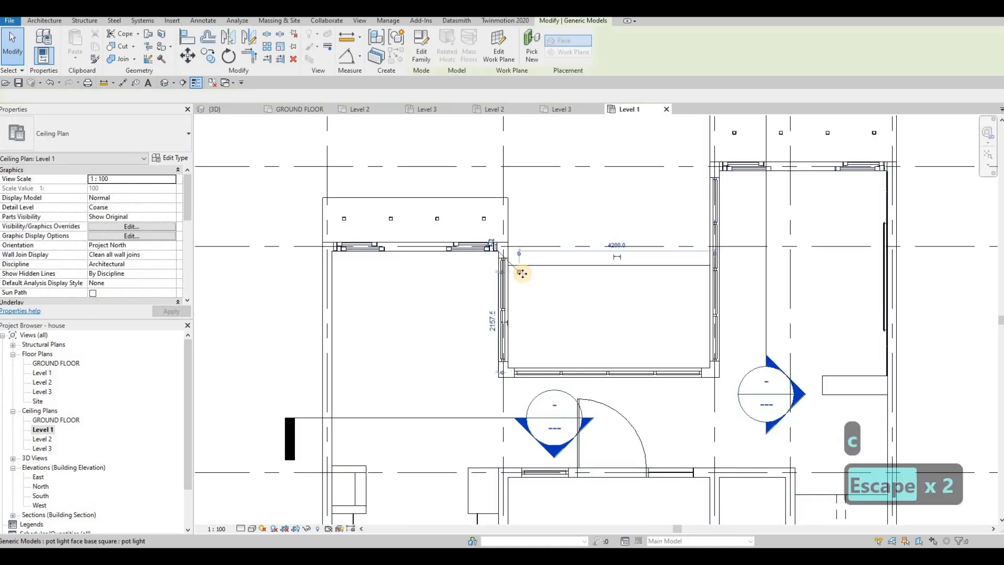
left_click(524, 274)
key("Down")
key("Down")
key("Down")
key("Down")
key("Down")
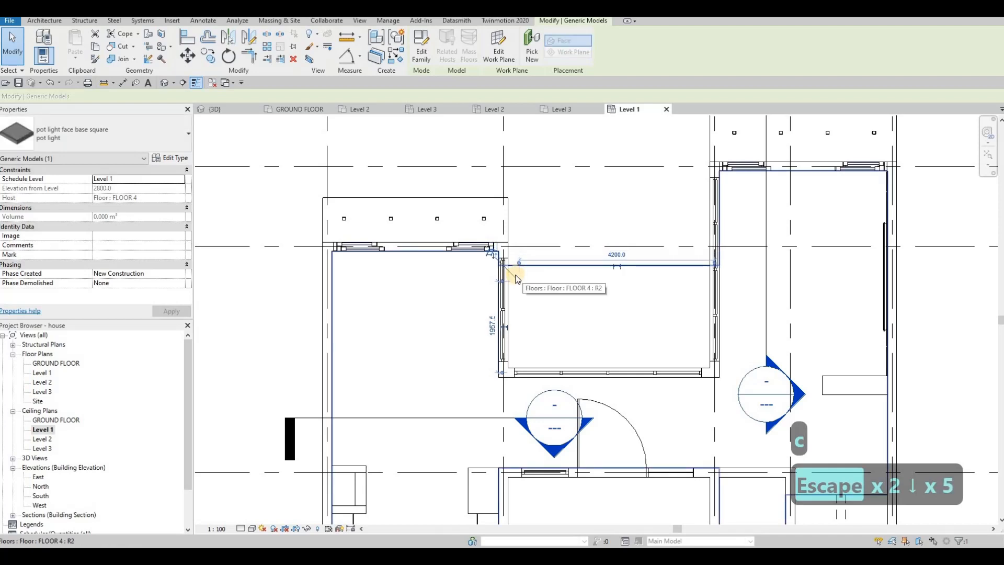
Step: Copy the central recess's pot light eastward three times at 1000 mm spacing
key("c")
key("o")
left_click(519, 281)
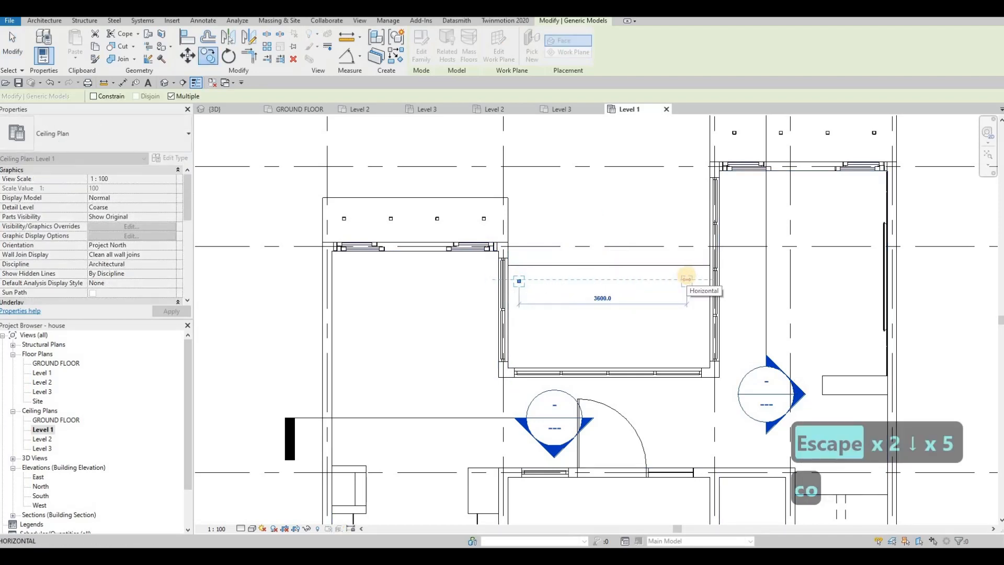
type("1000")
key("Return")
type("1000")
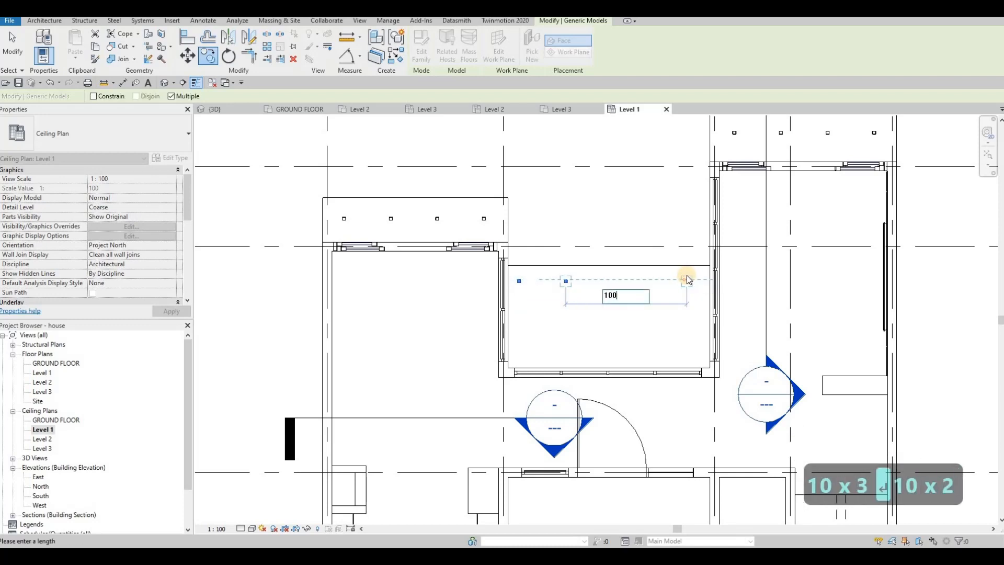
key("Return")
type("10")
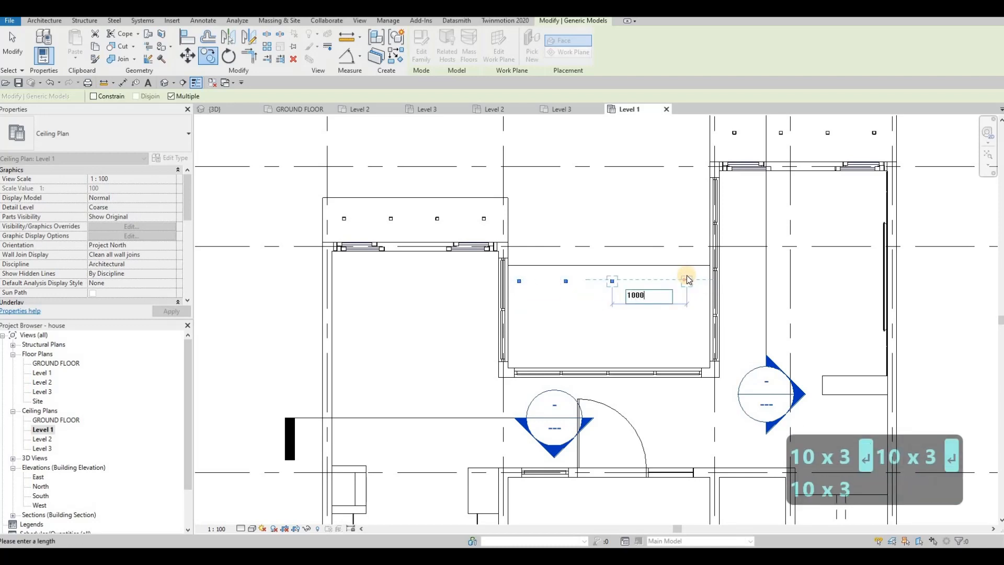
type("00")
key("Return")
key("Escape")
key("Escape")
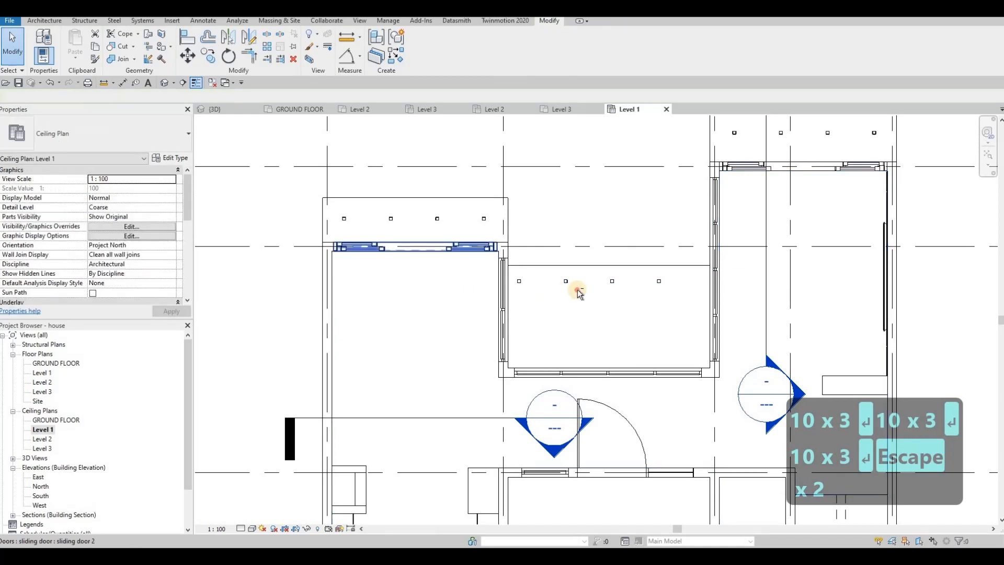
Step: Nudge the row of four pot lights in the central recess eastward to center it between the side walls
left_click_drag(577, 290, 697, 293)
key("Right")
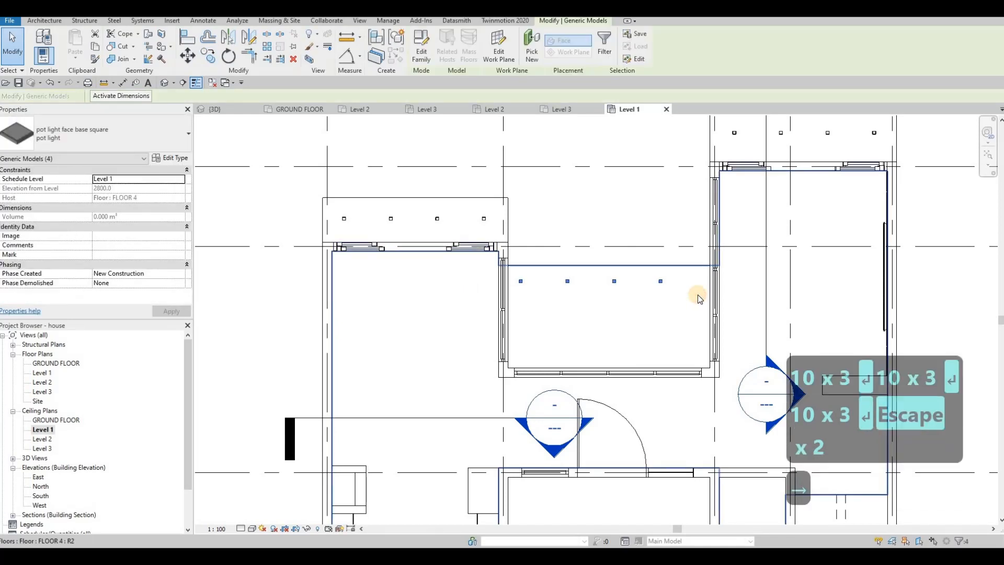
key("Right")
key("Right")
key("Right")
key("Right")
key("Right")
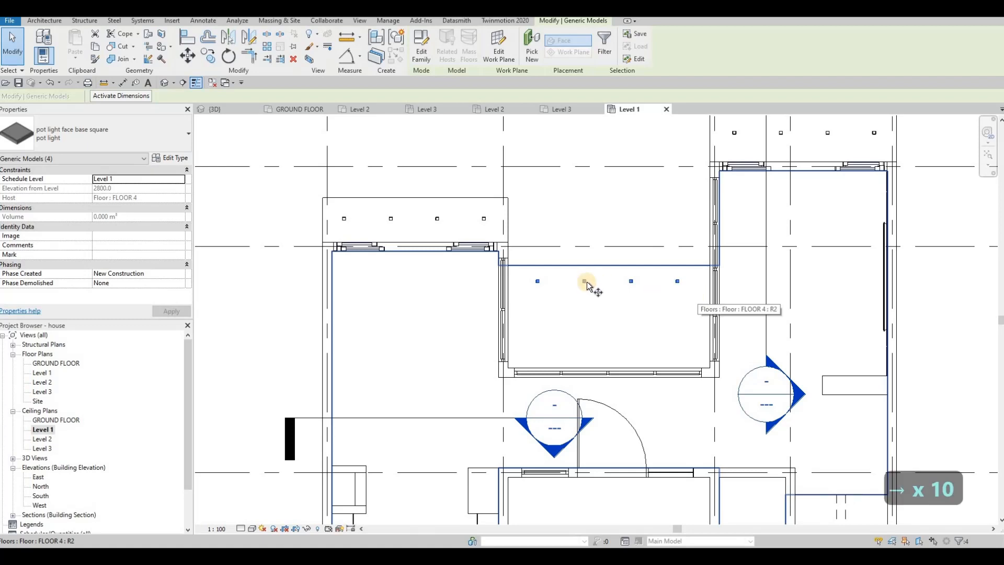
Step: Copy the central recess's row of four pot lights about 1400 mm south to form a second row
key("c")
key("o")
left_click(537, 281)
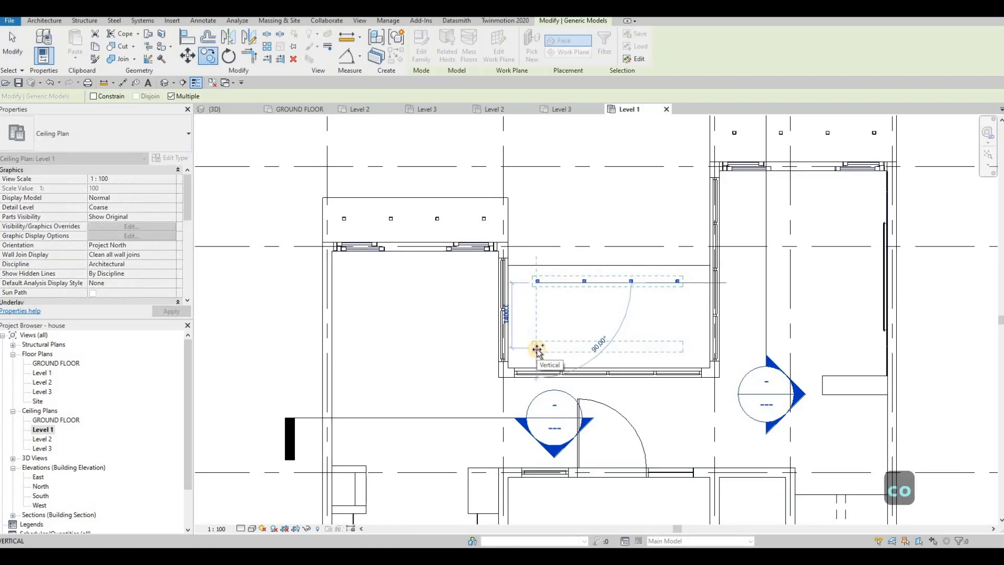
left_click(635, 335)
key("Escape")
Step: Nudge the pot light in the west volume's south soffit about 120 mm west
scroll(617, 331, "down", 3)
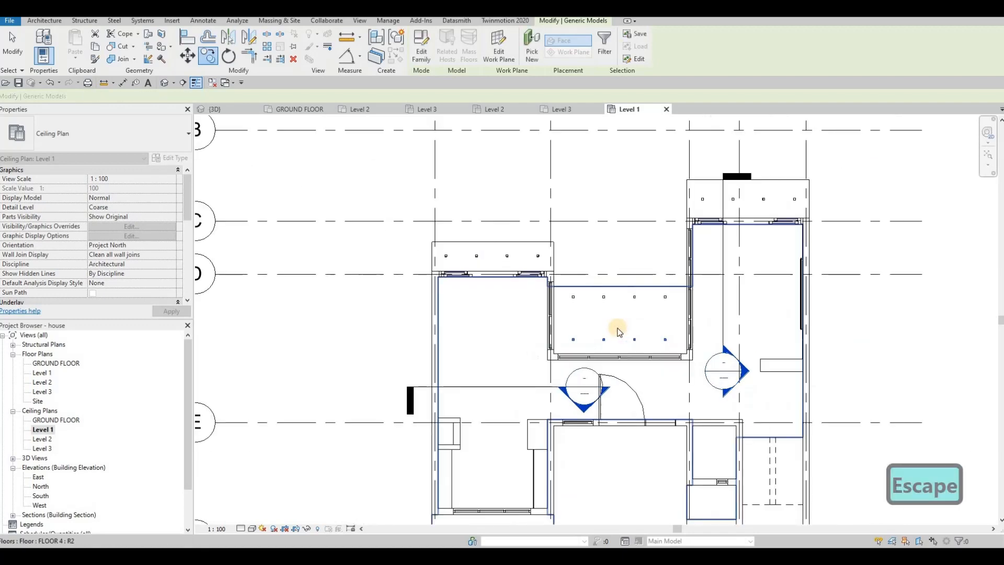
scroll(523, 328, "down", 1)
scroll(544, 286, "up", 1)
middle_click_drag(530, 319, 538, 261)
scroll(484, 316, "down", 1)
middle_click_drag(484, 315, 492, 270)
key("Escape")
scroll(447, 360, "up", 3)
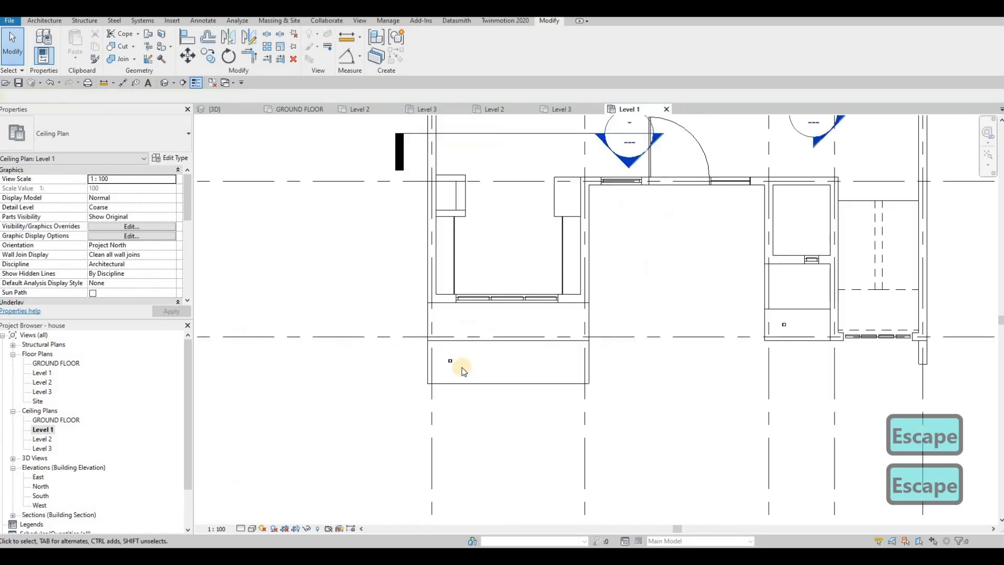
left_click(452, 366)
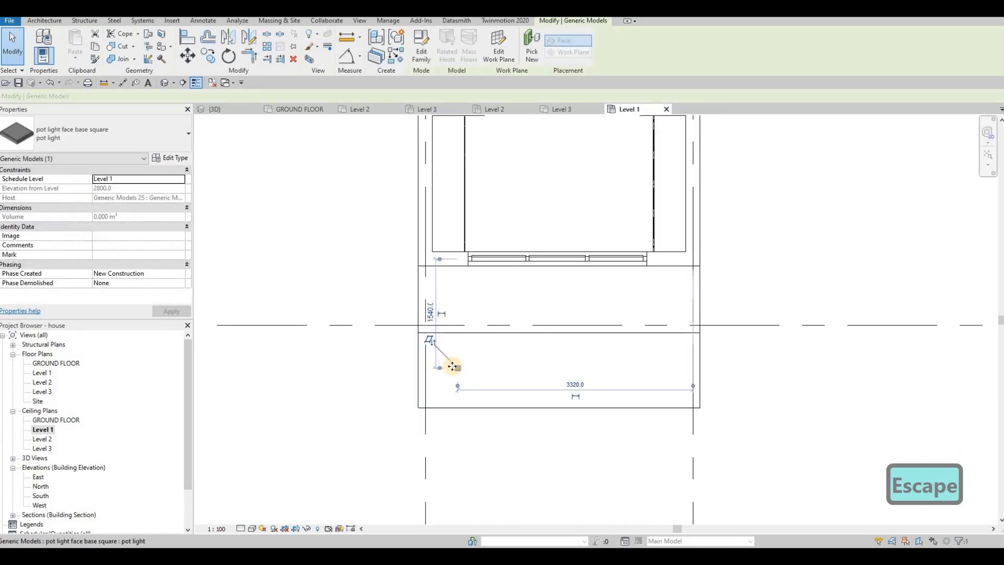
key("Left")
key("Left")
key("Left")
key("Left")
key("Left")
key("Left")
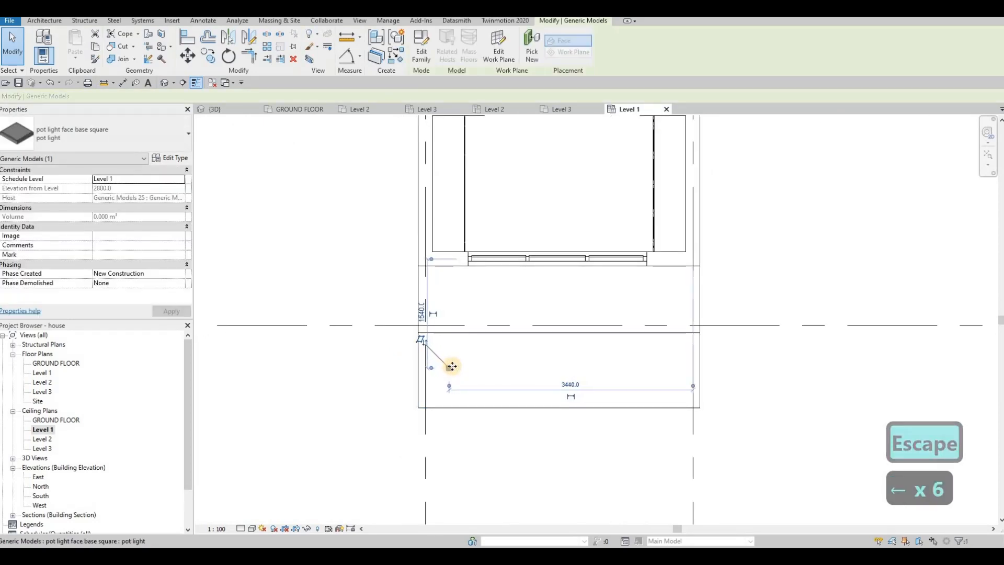
Step: Copy the pot light in the west volume's south soffit eastward three times at 1000 mm spacing
key("c")
key("o")
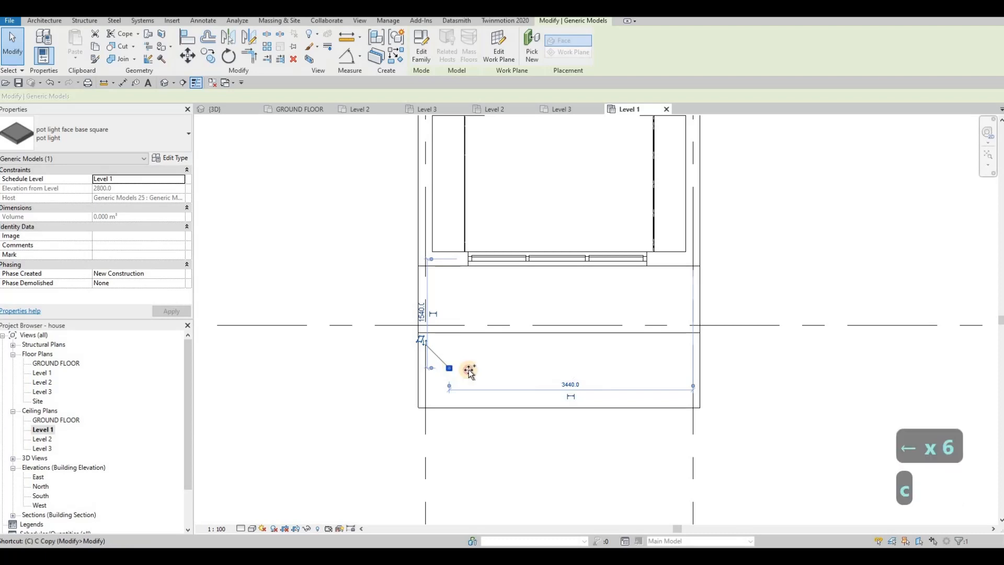
left_click(450, 369)
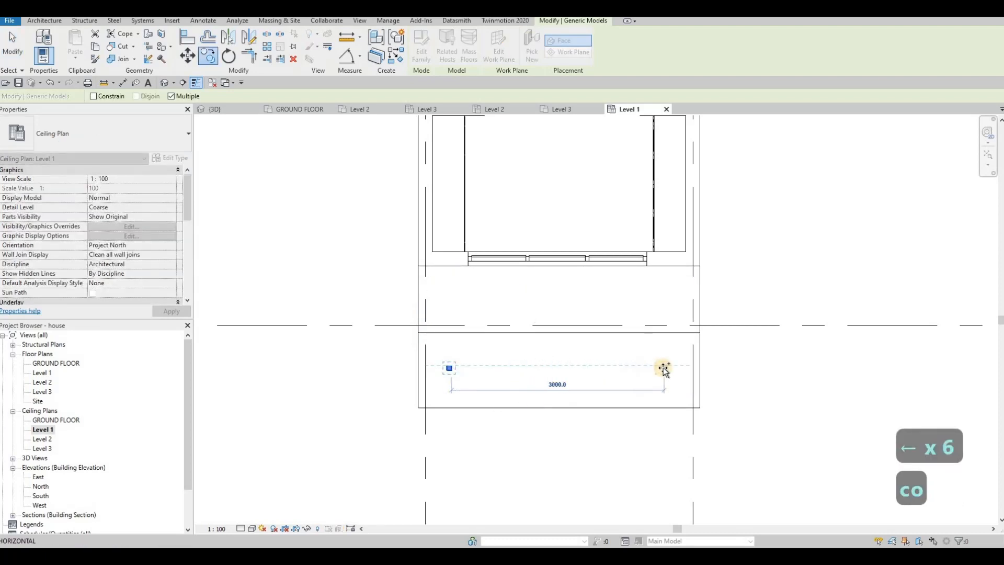
type("1000")
key("Return")
type("1")
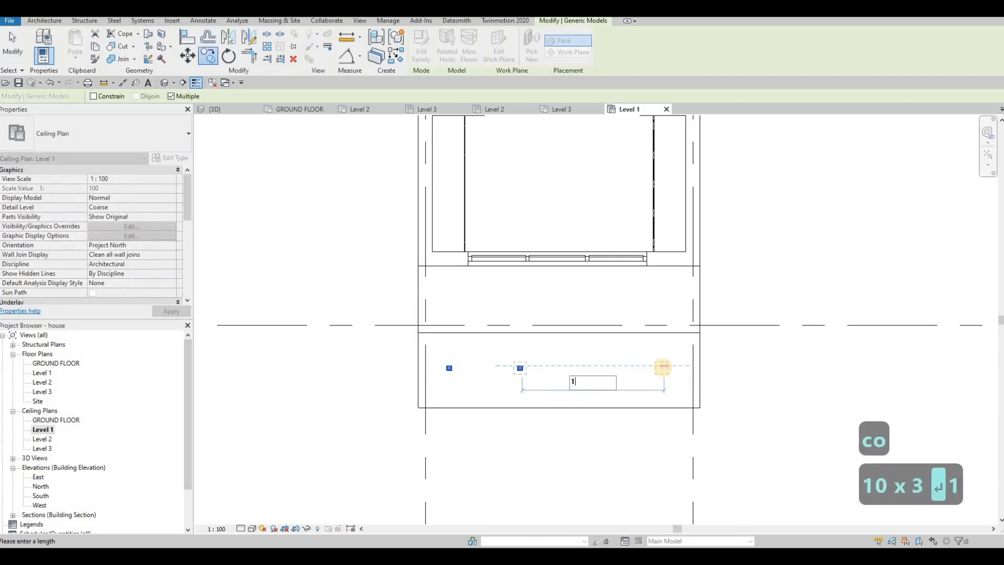
type("0000")
key("Return")
type("1000")
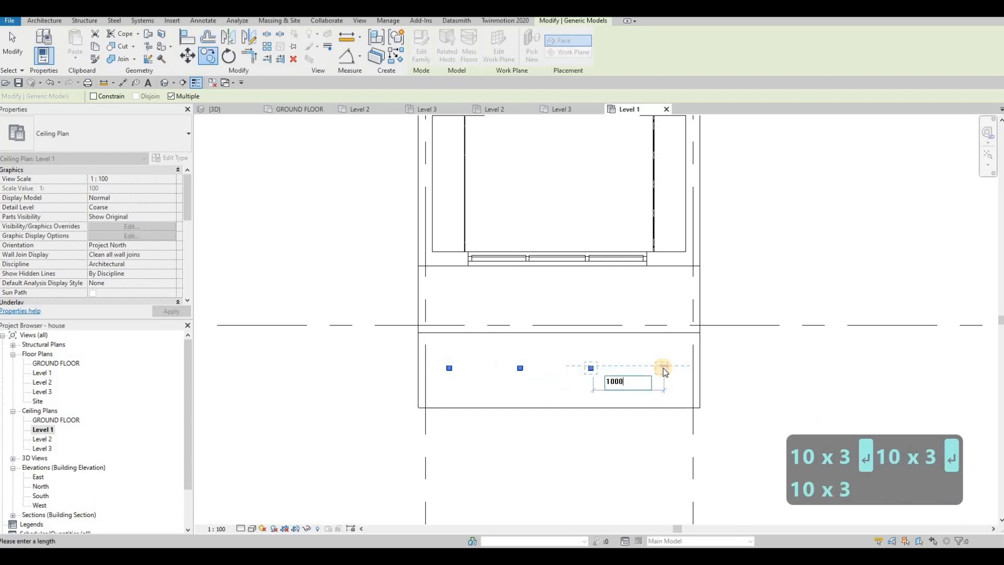
key("Return")
key("Escape")
key("Escape")
Step: Nudge the pot light in the small south soffit beside the east volume about 120 mm west
scroll(594, 325, "down", 5)
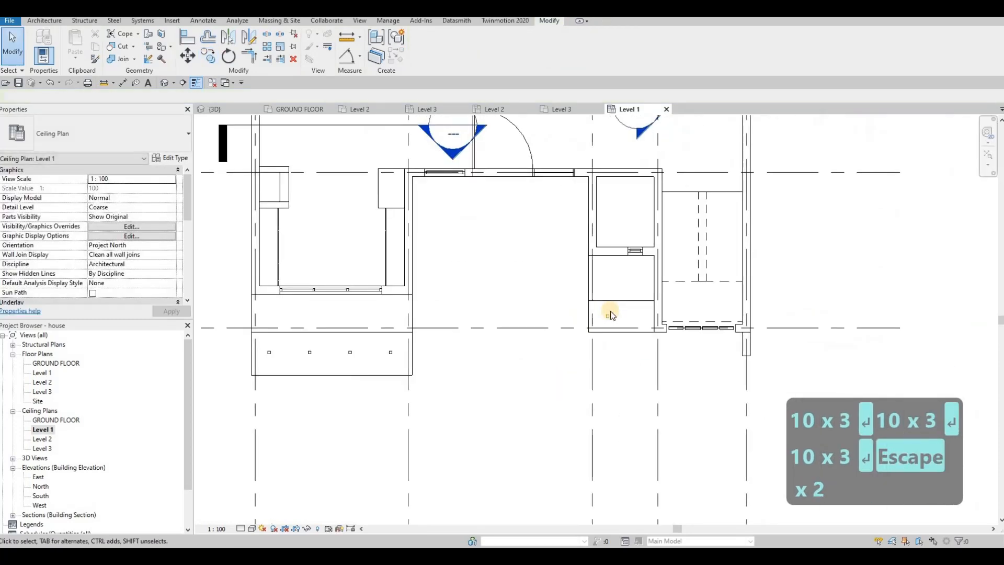
key("Escape")
left_click(610, 312)
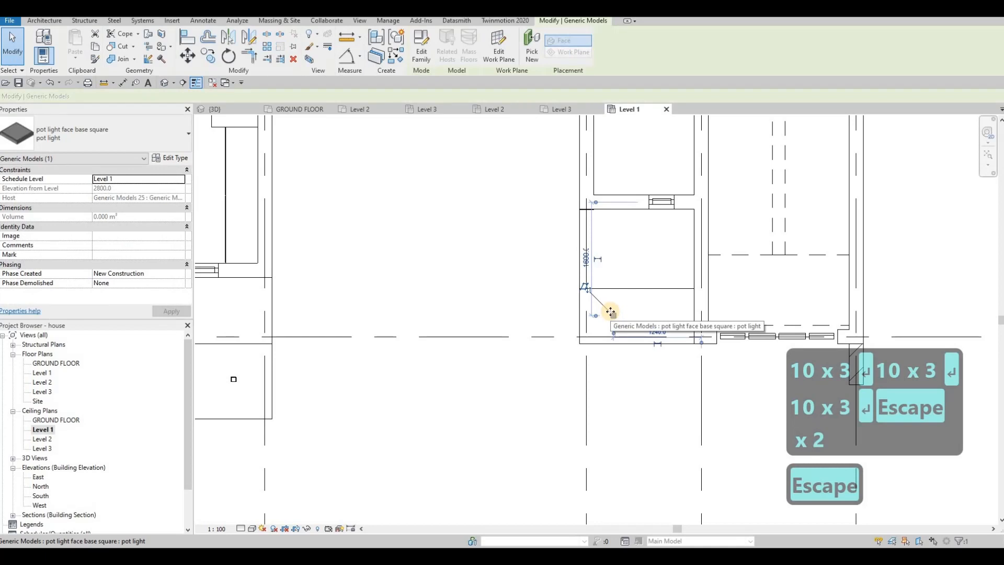
key("Left")
key("Left")
key("Left")
key("Left")
key("Left")
key("Left")
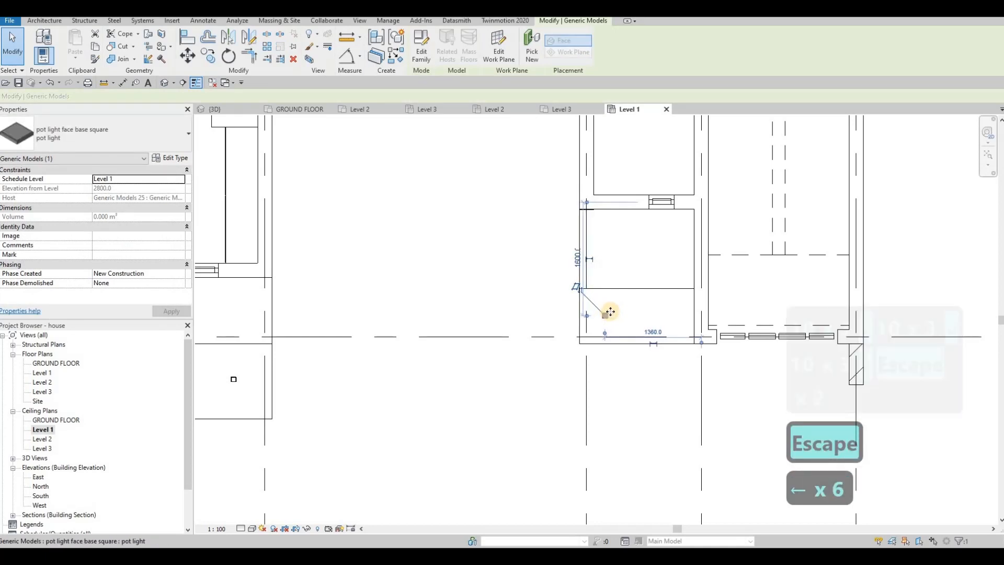
Step: Copy the small south soffit's pot light 1000 mm to the east
key("c")
key("o")
left_click(608, 315)
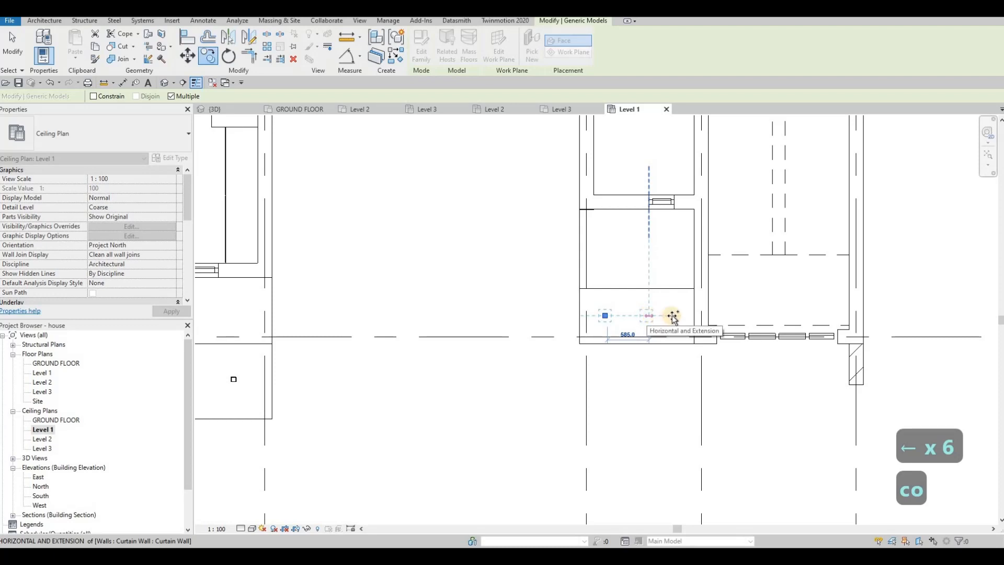
type("100")
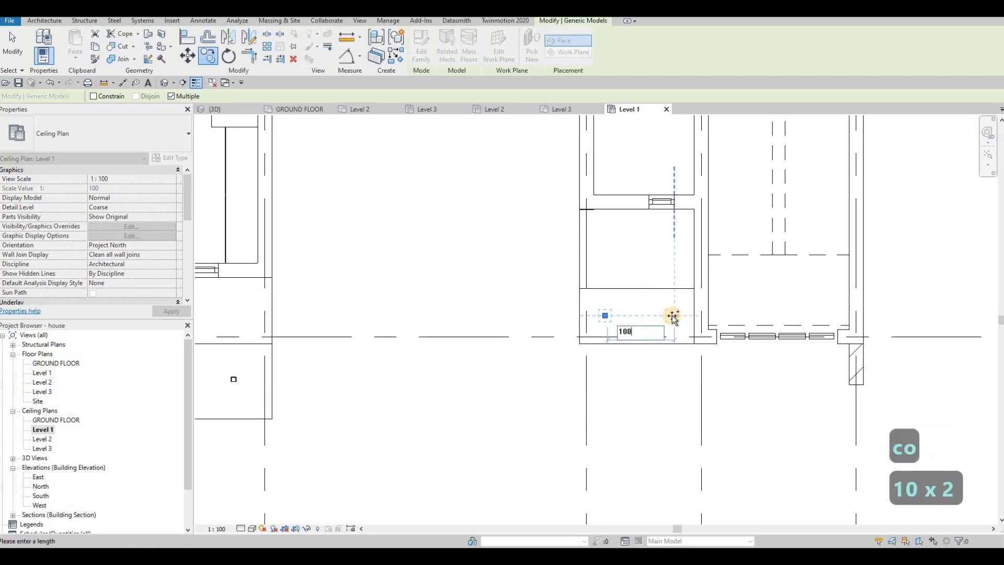
type("0")
key("Return")
key("Escape")
key("Escape")
key("Escape")
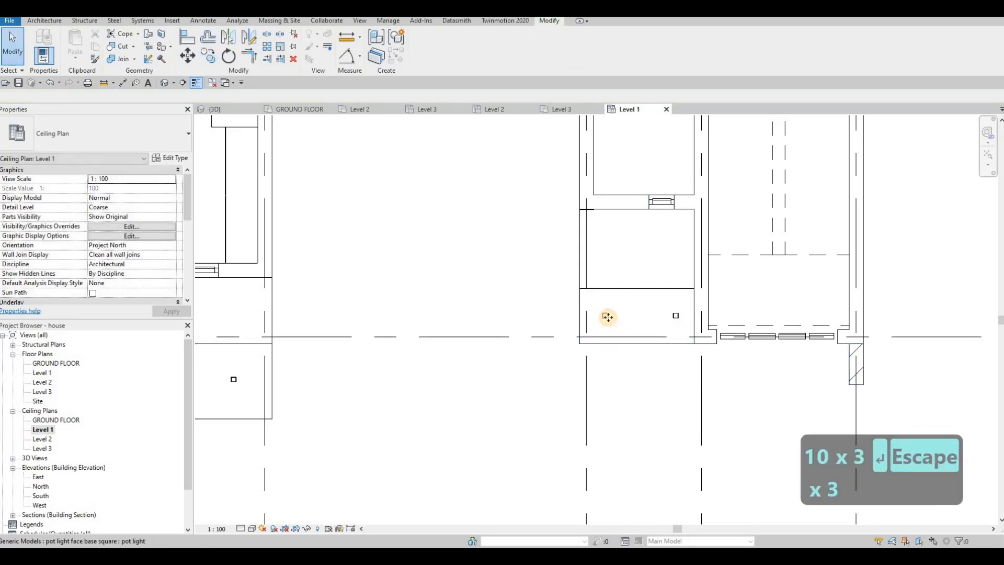
Step: Try copying the small south soffit's west pot light about 900 mm north, and undo the copy
left_click(608, 315)
key("c")
key("o")
left_click(604, 316)
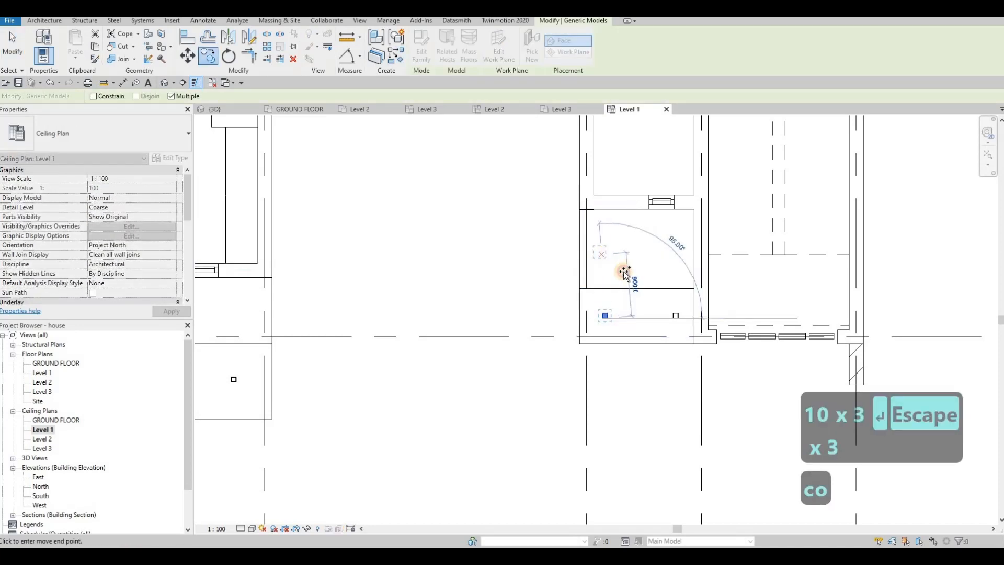
left_click(654, 304)
key("Escape")
key("Escape")
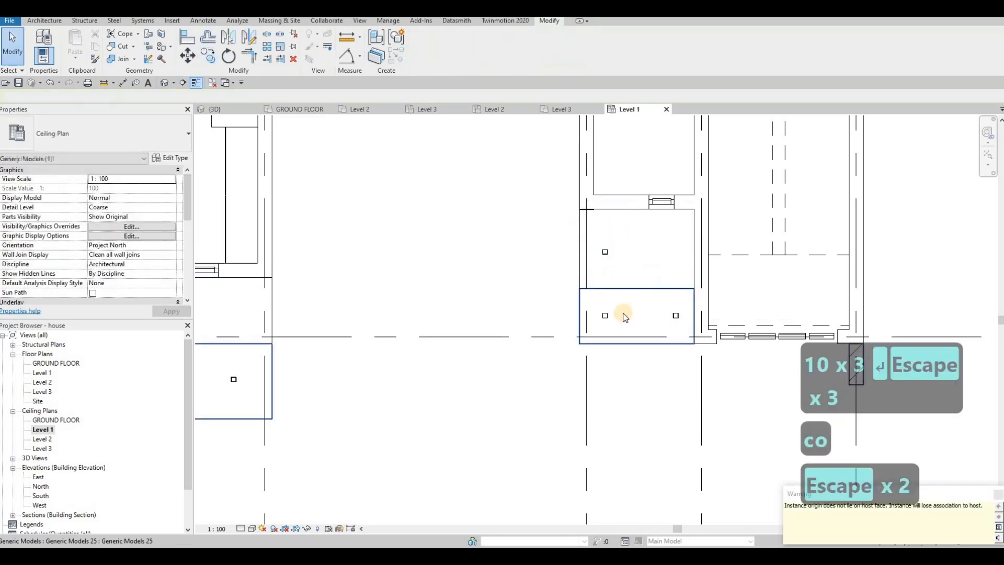
key("ctrl+z")
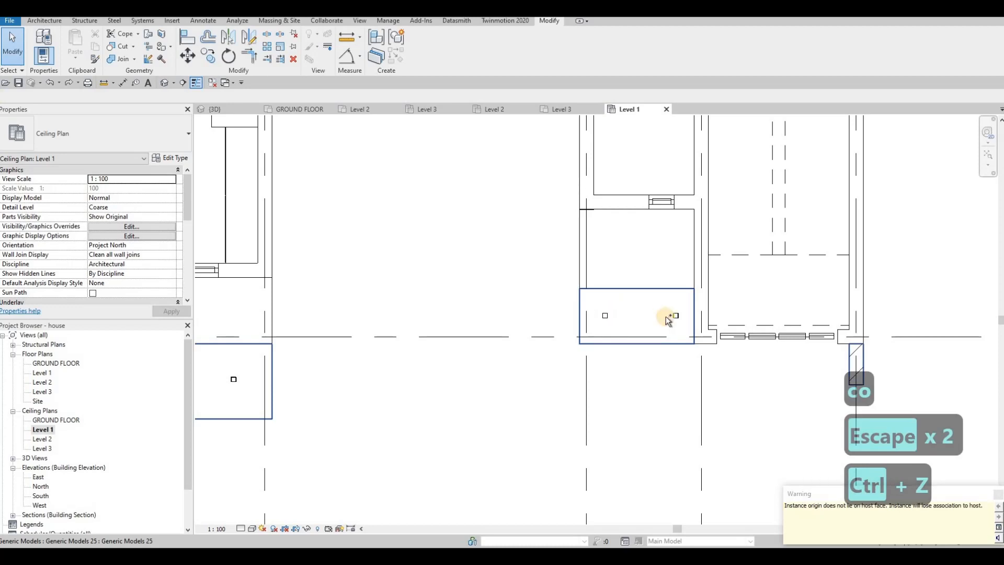
Step: Copy both pot lights of the small south soffit about 1100 mm north into the adjoining bay
key("c")
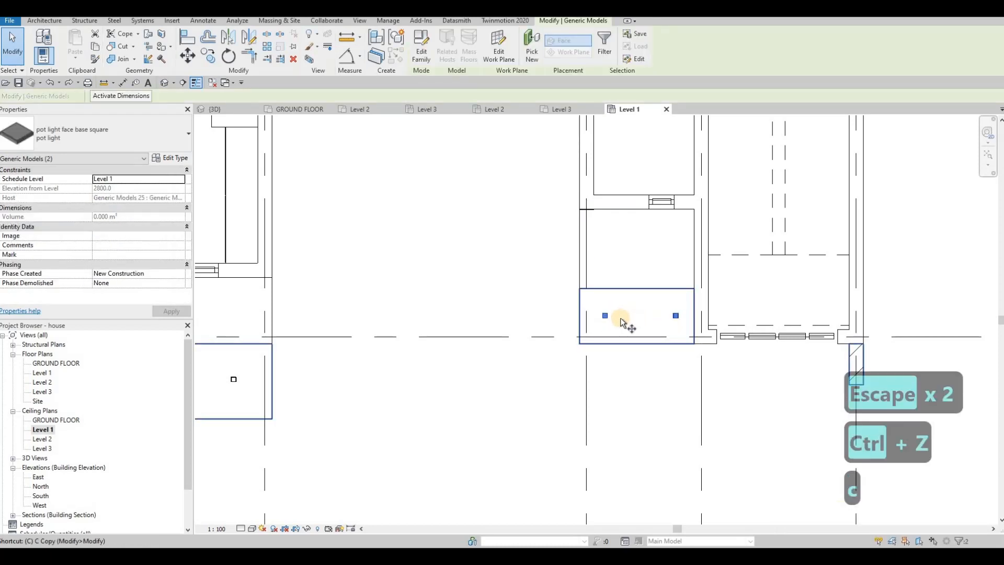
key("o")
left_click(607, 316)
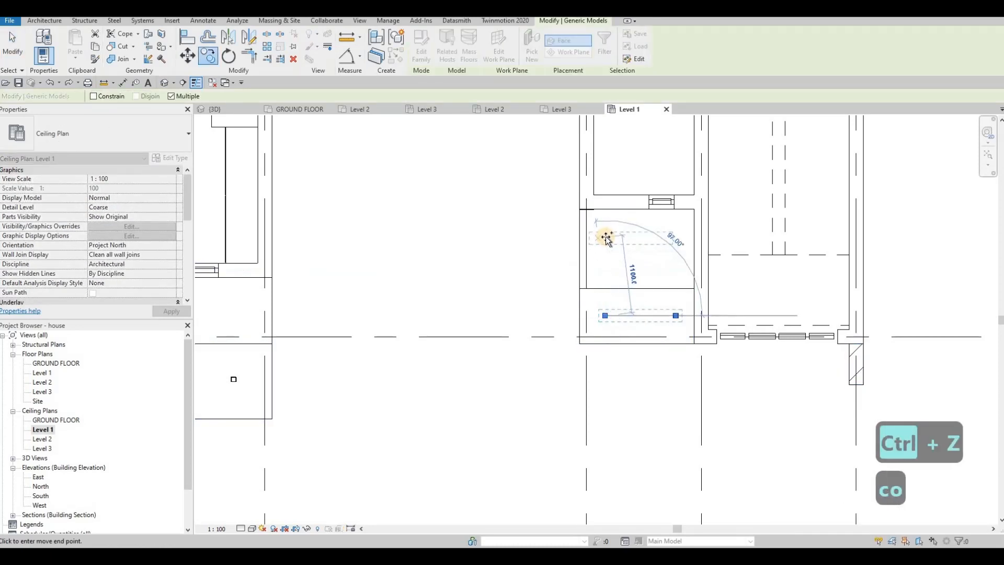
left_click(606, 236)
key("Escape")
key("Escape")
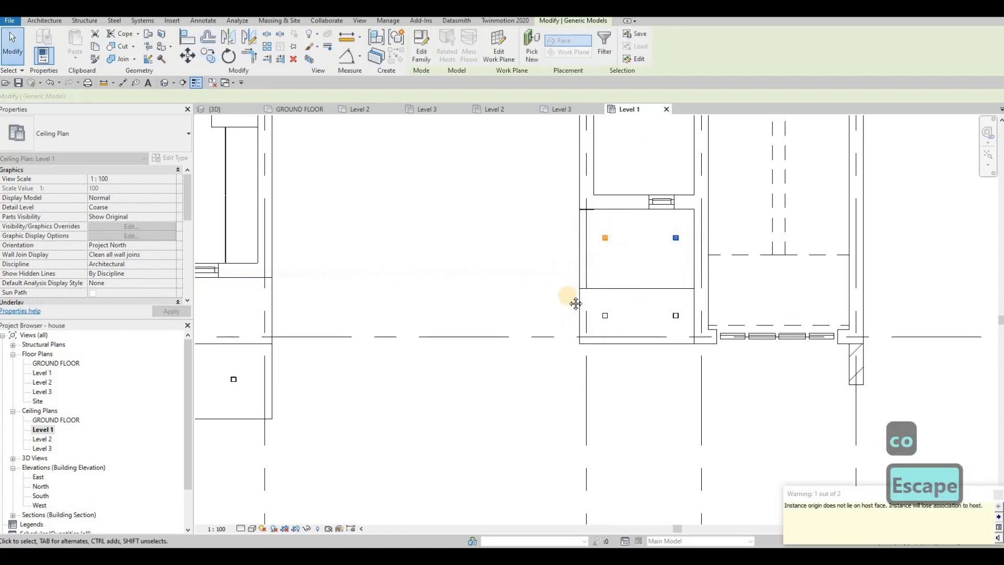
scroll(567, 296, "down", 2)
key("Escape")
Step: Examine the house's south side and its soffits in the 3D view
left_click(209, 109)
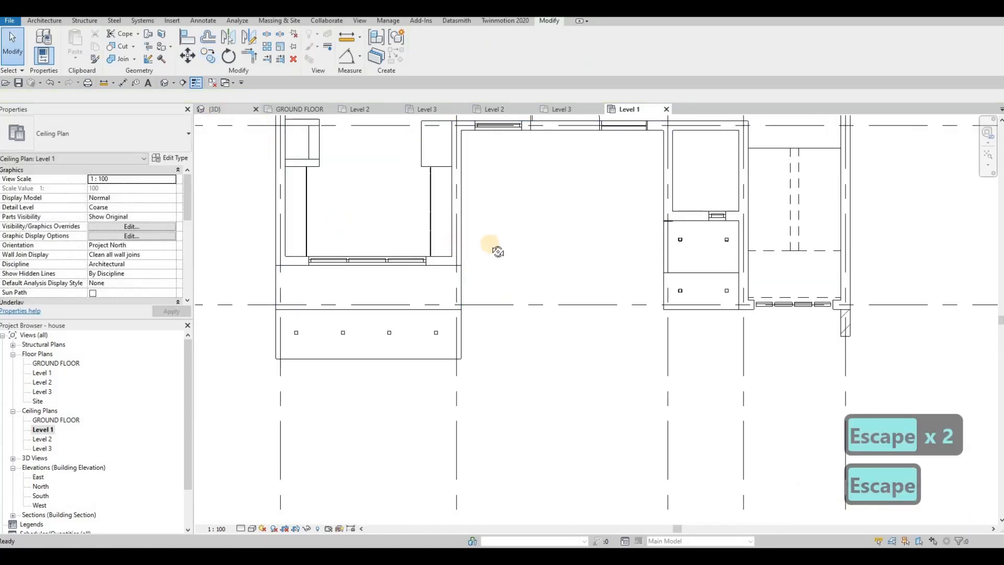
middle_click_drag(544, 265, 820, 309, "shift")
scroll(821, 309, "up", 8)
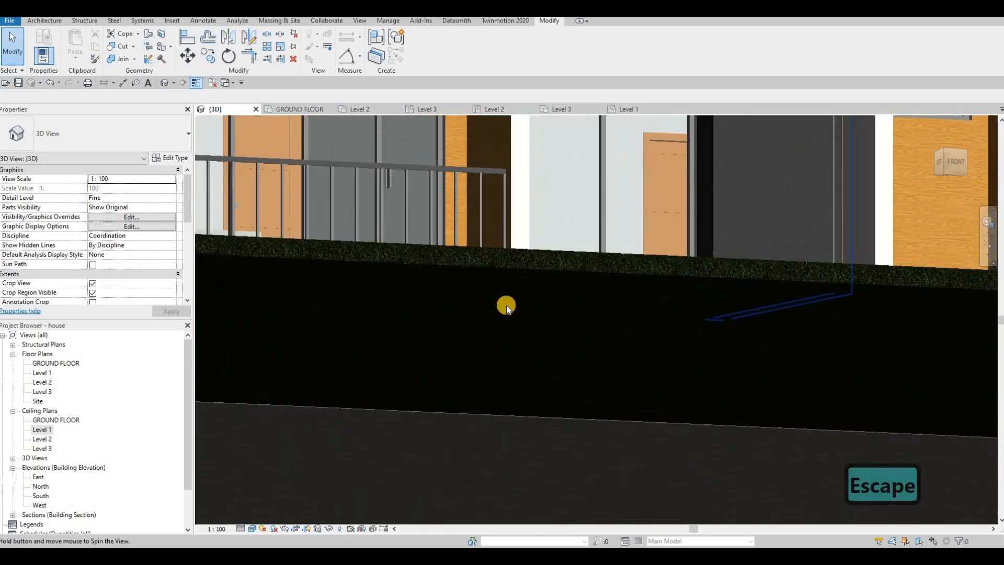
scroll(403, 260, "down", 4)
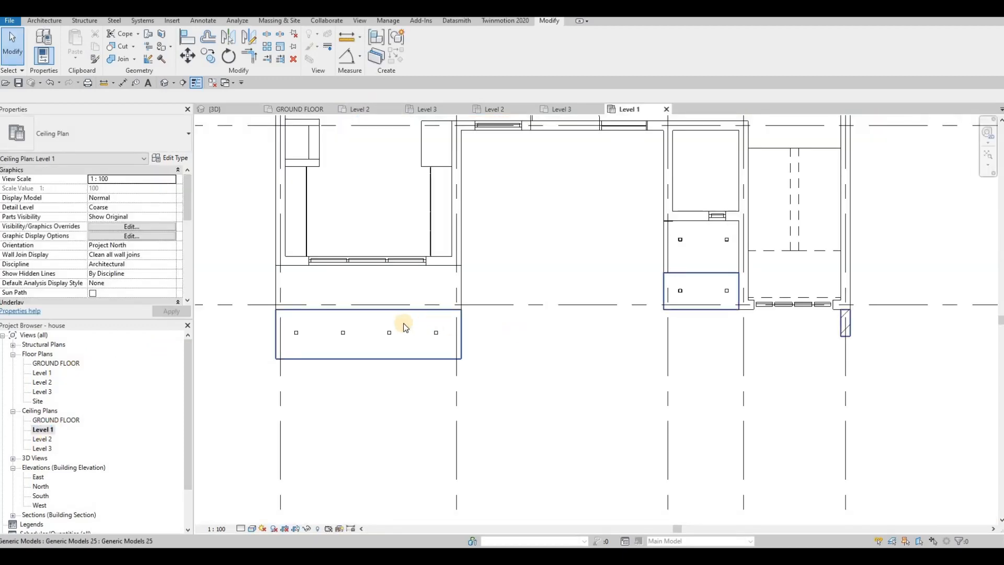
Step: Copy the wide south soffit's four pot lights straight north into the adjoining bay
key("Escape")
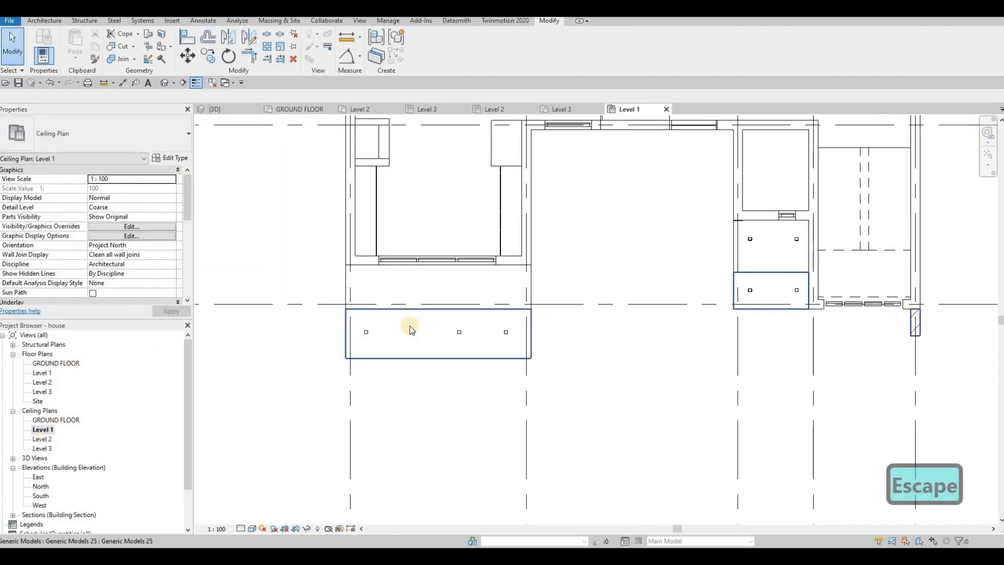
left_click(375, 329)
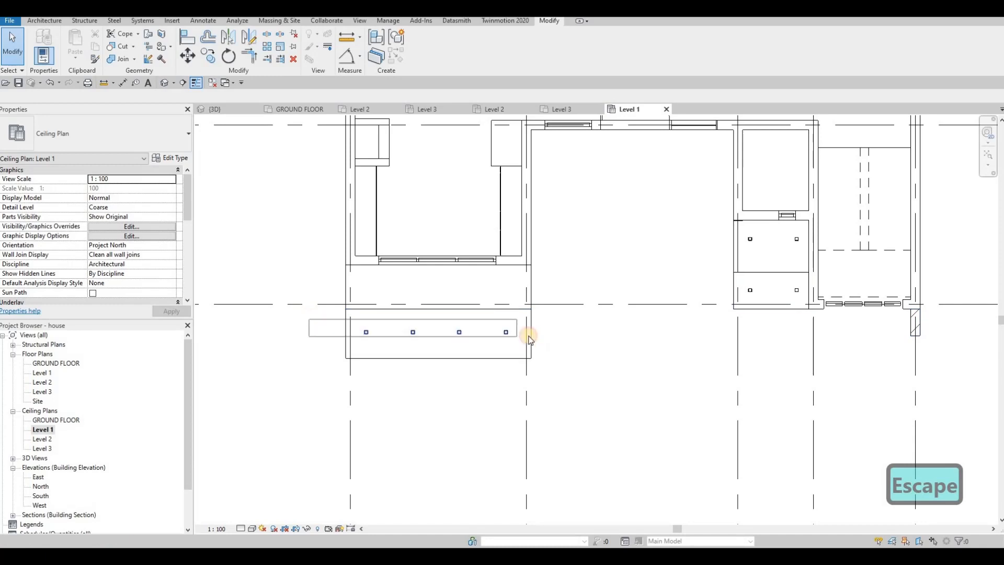
left_click(486, 333)
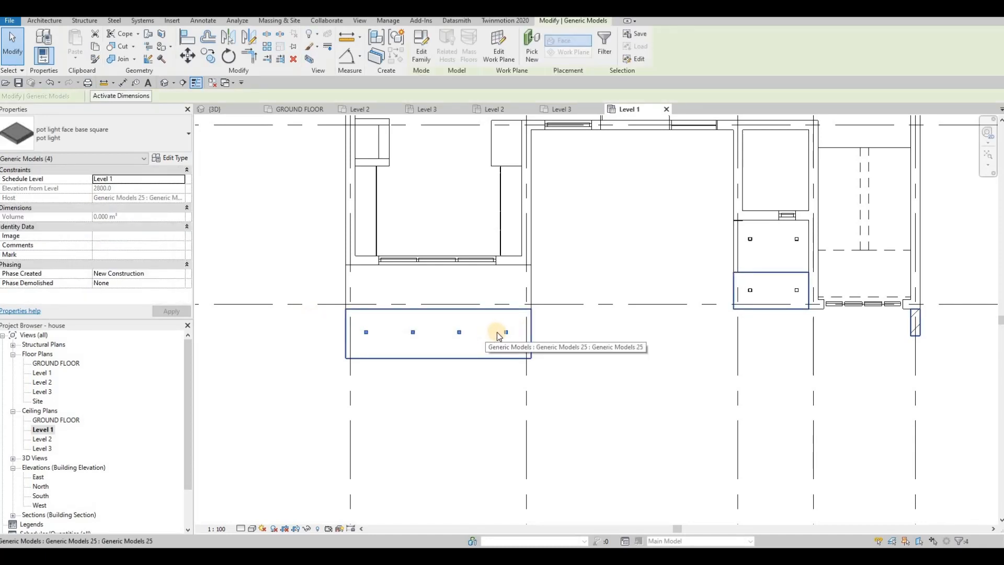
key("c")
key("o")
left_click(504, 331)
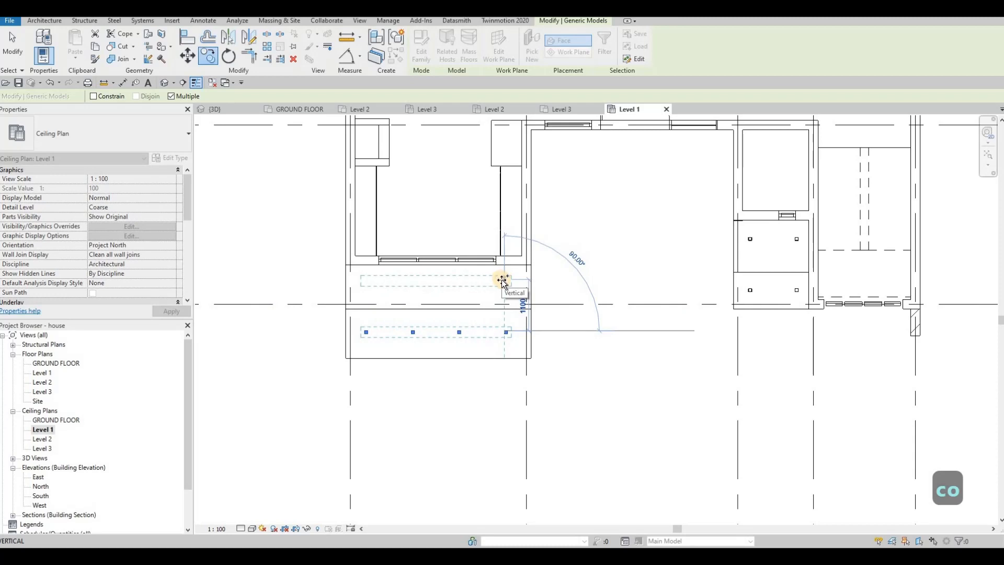
left_click(497, 327)
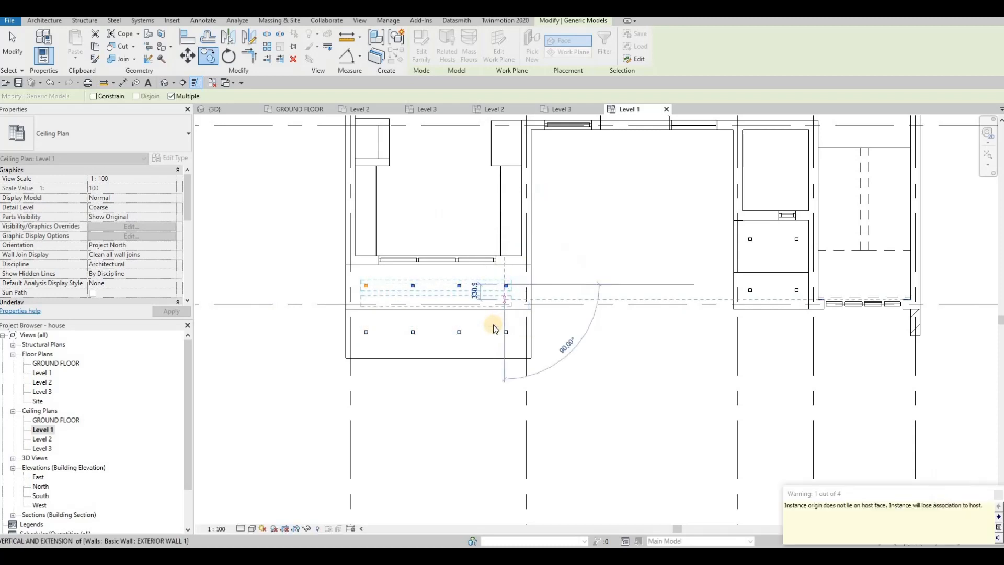
key("Escape")
key("Escape")
key("Escape")
scroll(496, 330, "down", 2)
key("Escape")
Step: Examine the house's front, gates and the paving along the road in the 3D view
left_click(233, 110)
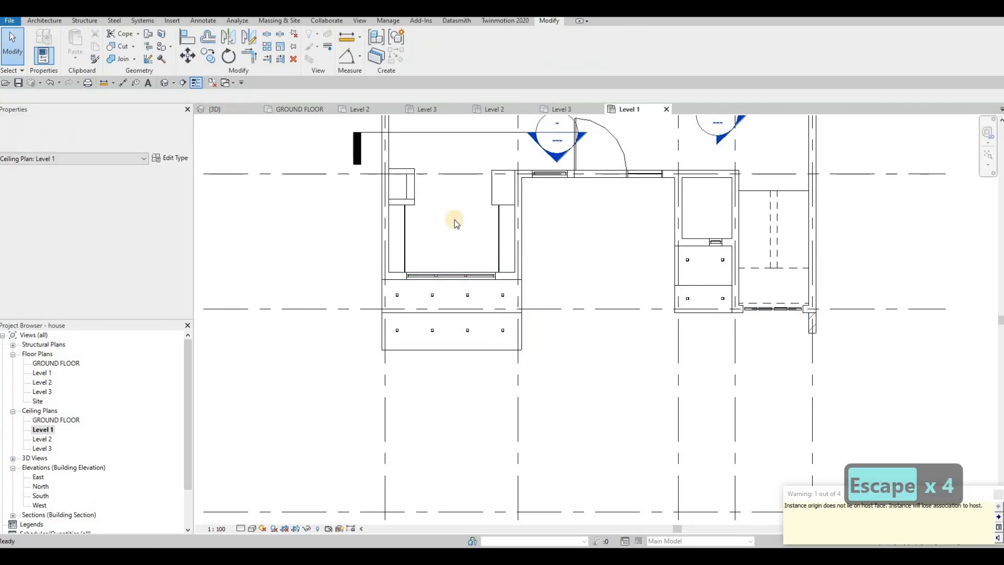
scroll(470, 325, "up", 3)
scroll(470, 325, "down", 2)
middle_click_drag(404, 379, 456, 343)
middle_click_drag(550, 340, 540, 366, "shift")
scroll(457, 321, "down", 3)
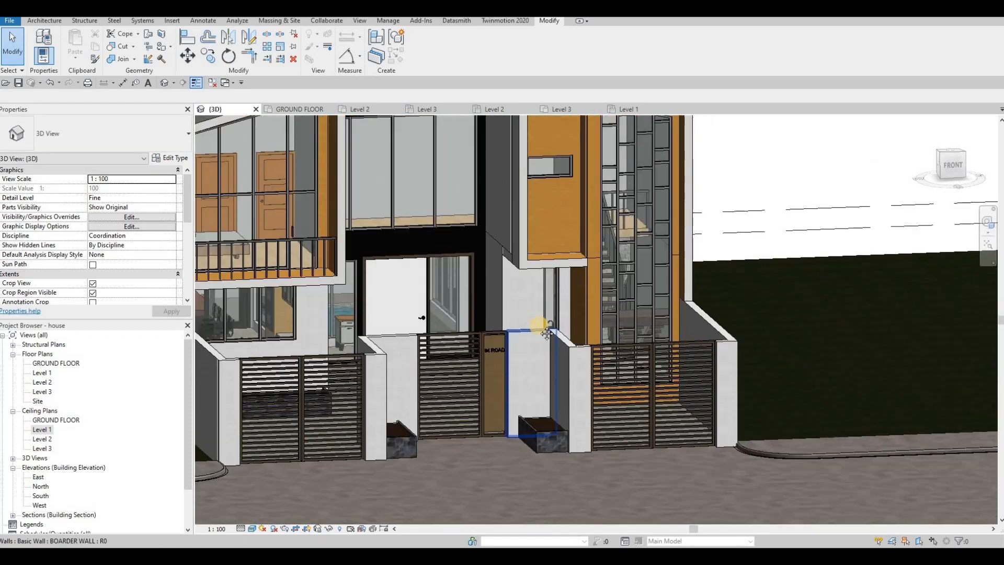
scroll(539, 328, "down", 3)
scroll(567, 329, "up", 1)
scroll(555, 339, "up", 1)
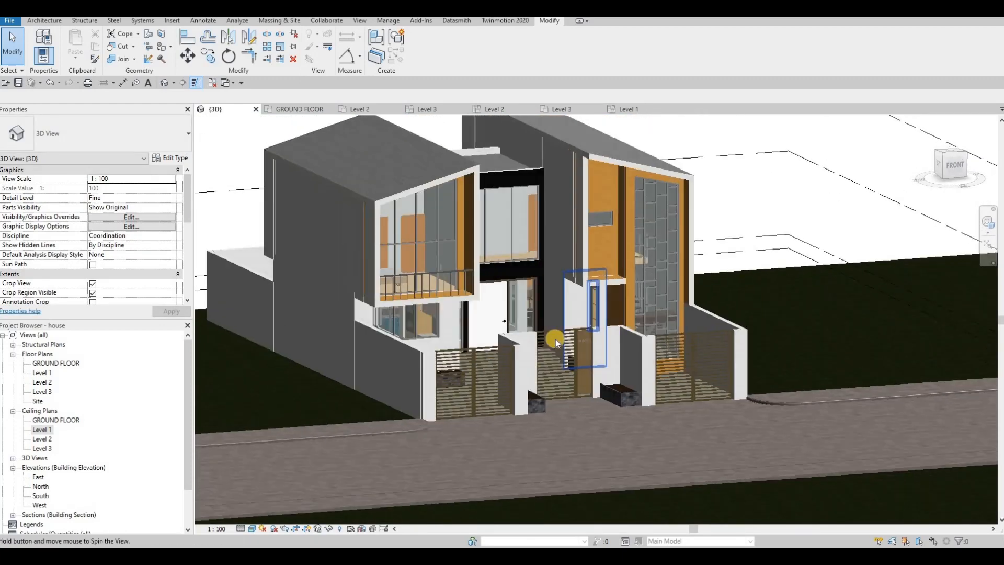
scroll(562, 340, "up", 3)
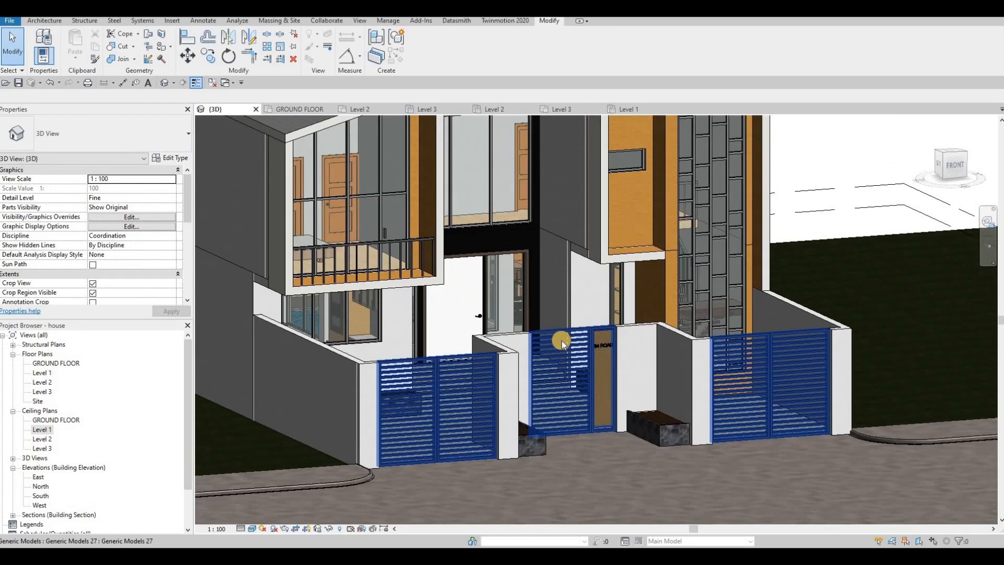
middle_click_drag(605, 418, 591, 437, "shift")
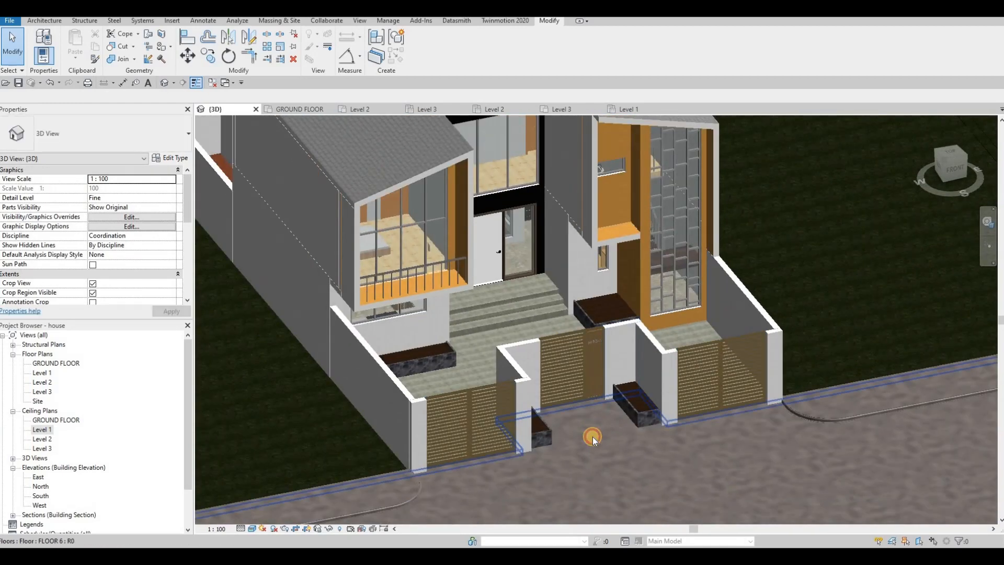
Step: Open the boundary of the road floor FLOOR 6 for editing in the GROUND FLOOR plan
left_click(591, 437)
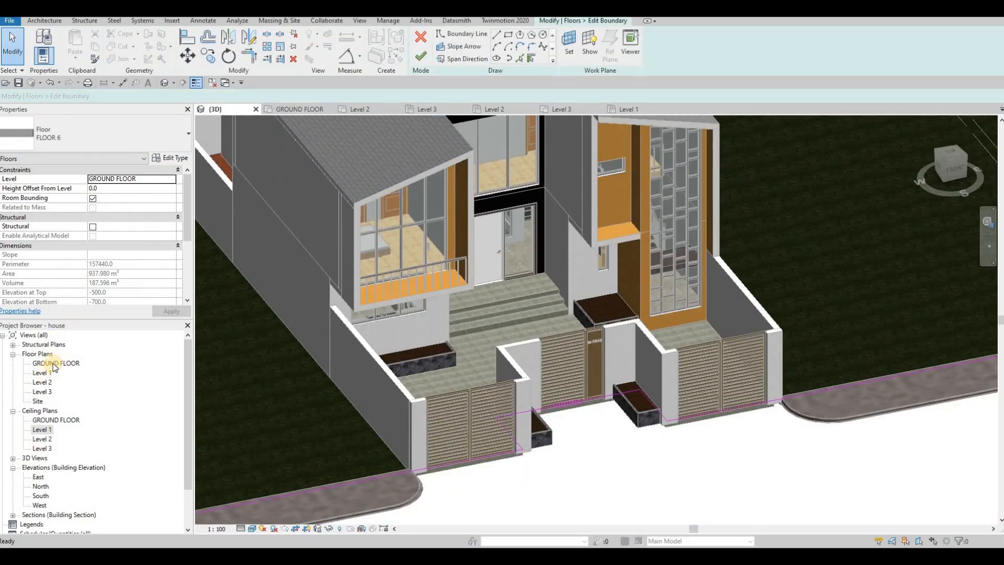
double_click(97, 361)
scroll(538, 231, "down", 3)
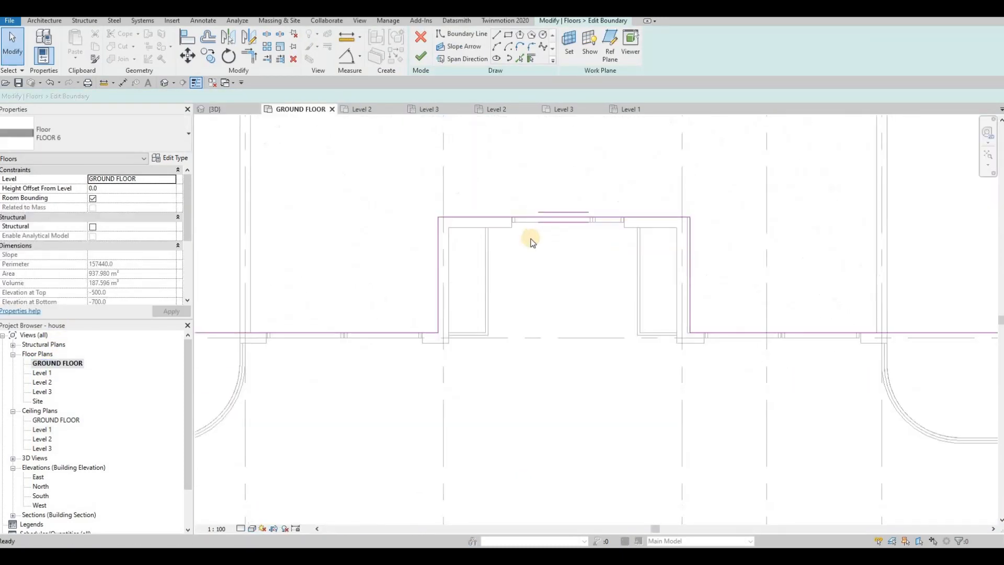
scroll(454, 256, "up", 2)
key("Escape")
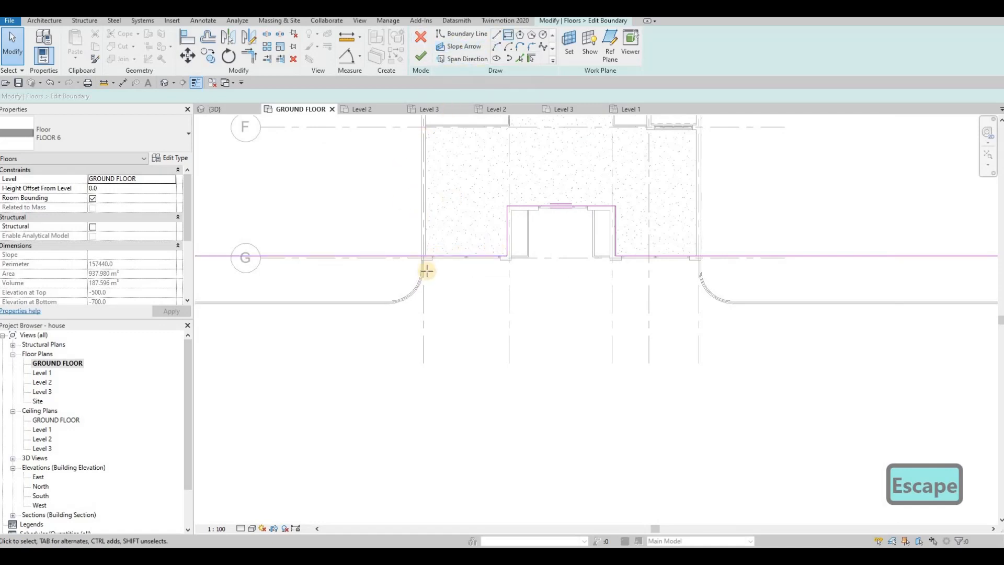
Step: Draw boundary lines 800 mm south of the road floor's front edge, running between the lot's outer west and east grids
scroll(421, 253, "up", 3)
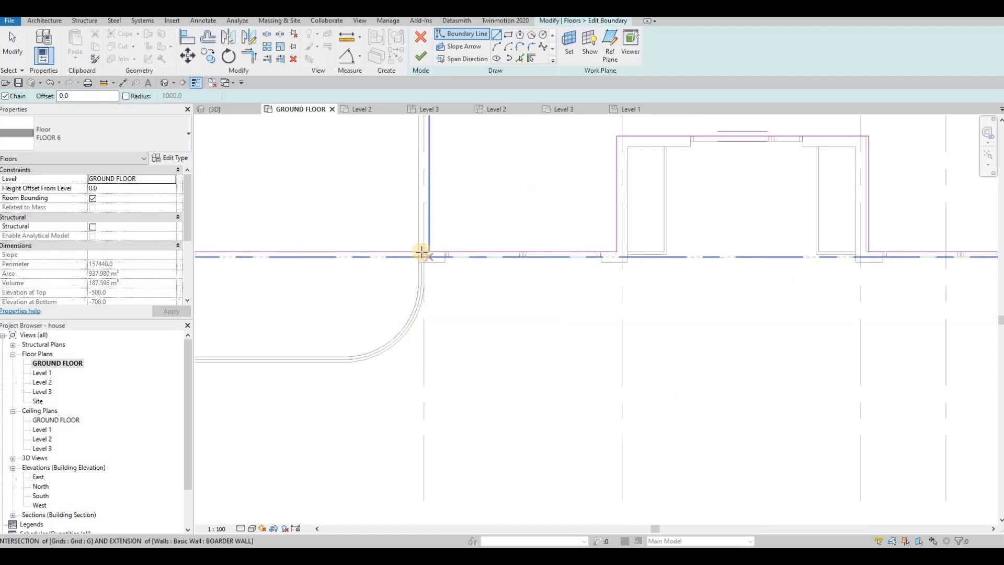
left_click(423, 310)
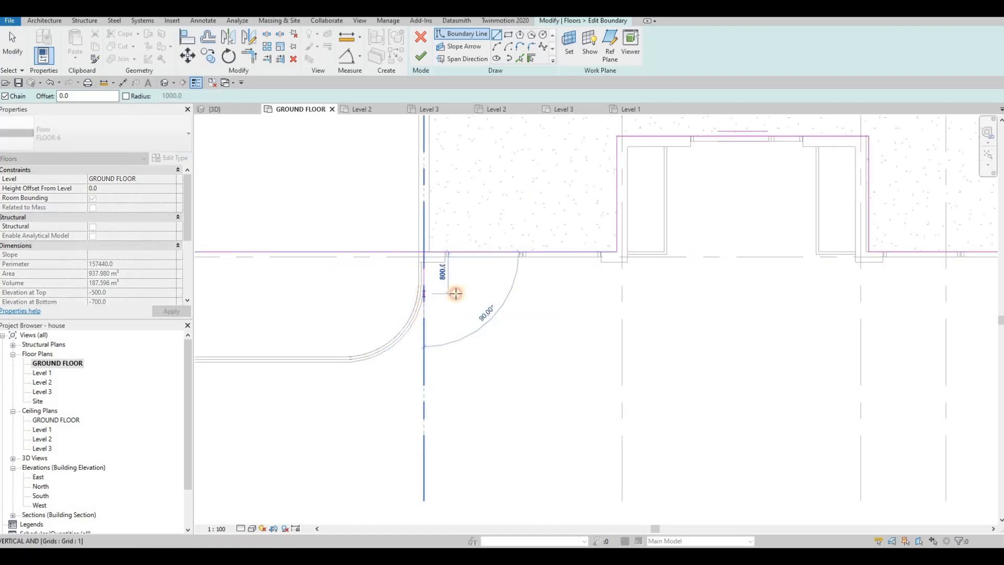
middle_click_drag(865, 274, 643, 244)
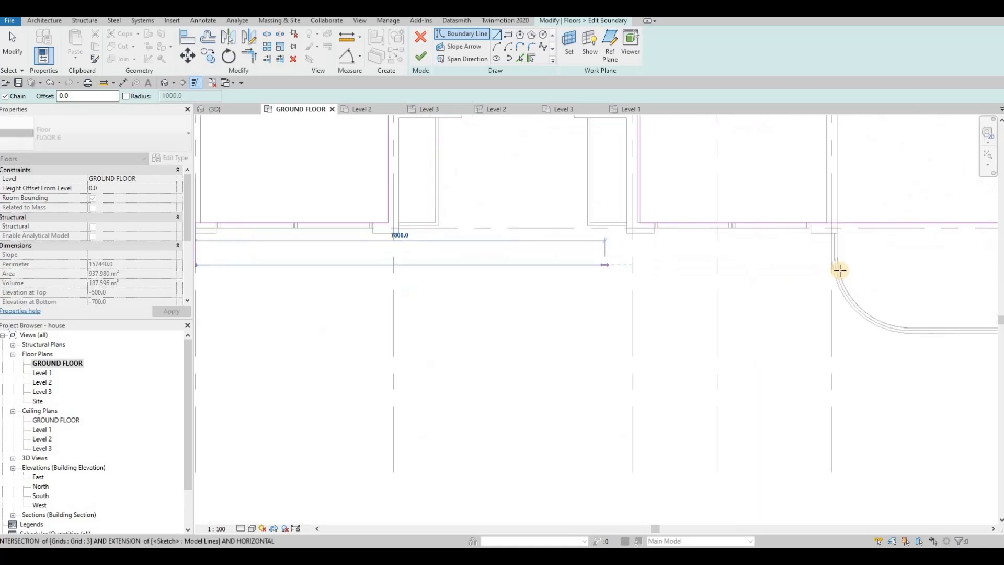
left_click(837, 243)
key("Escape")
key("Escape")
key("Escape")
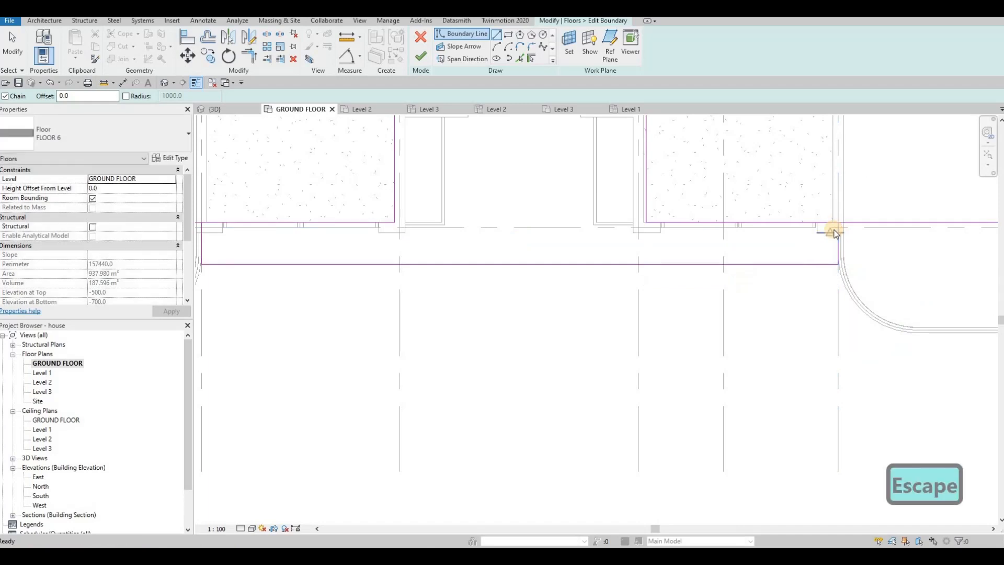
Step: Trim the new east boundary line into a corner with the road edge outside the lot
key("t")
key("r")
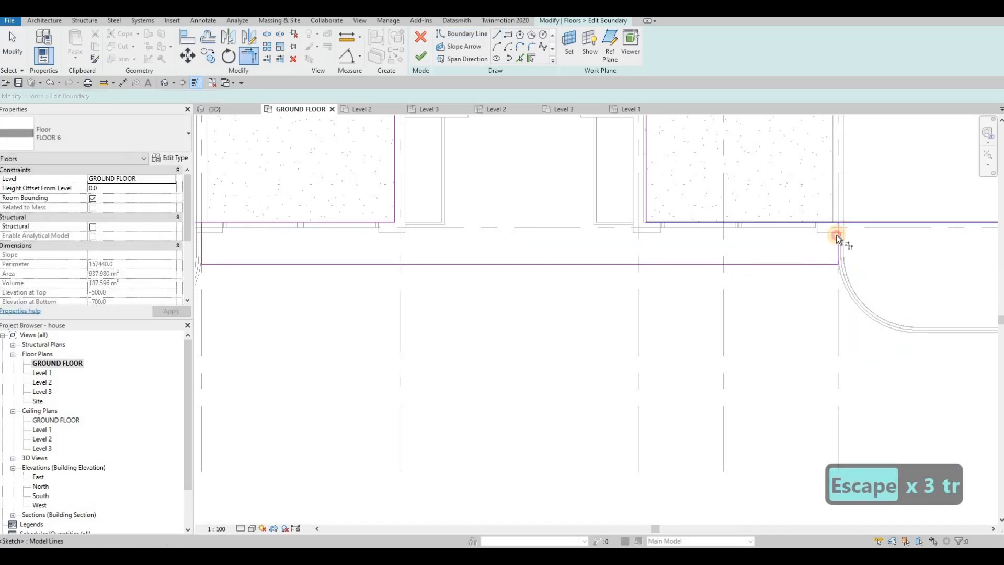
scroll(406, 240, "down", 2)
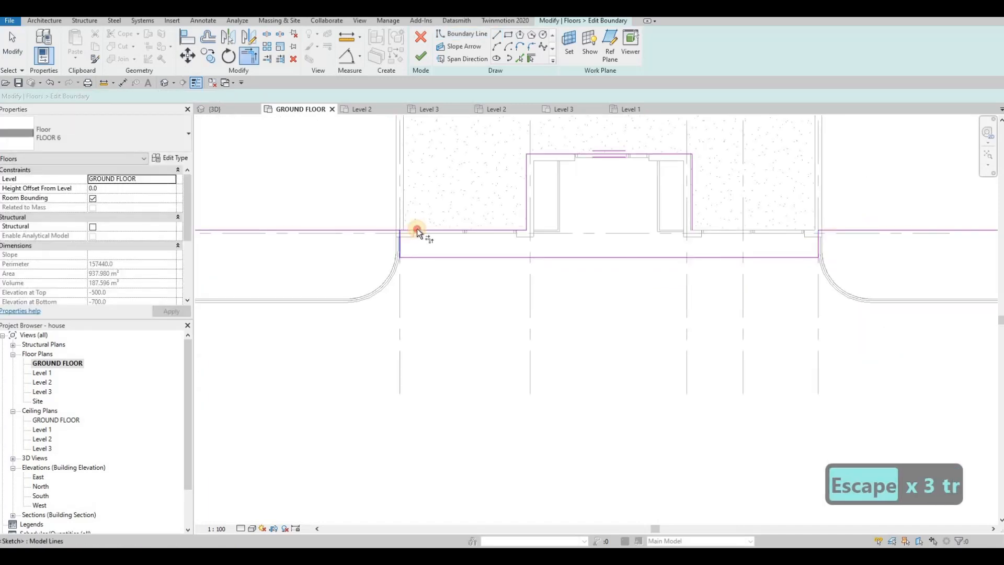
Step: Try to trim the west boundary line with the road edge inside the lot, and undo the trim
left_click(416, 229)
key("Escape")
key("Escape")
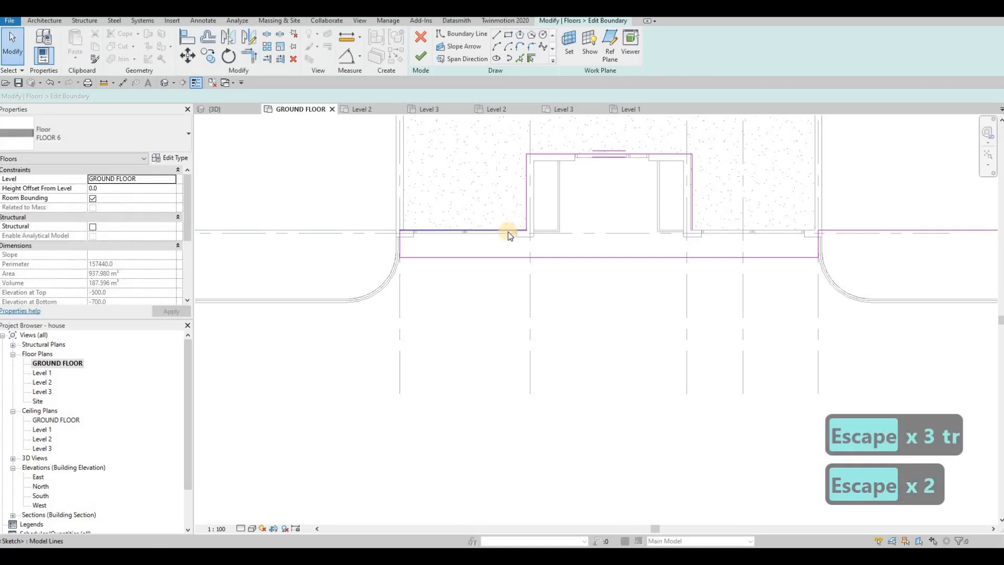
key("Tab")
key("Escape")
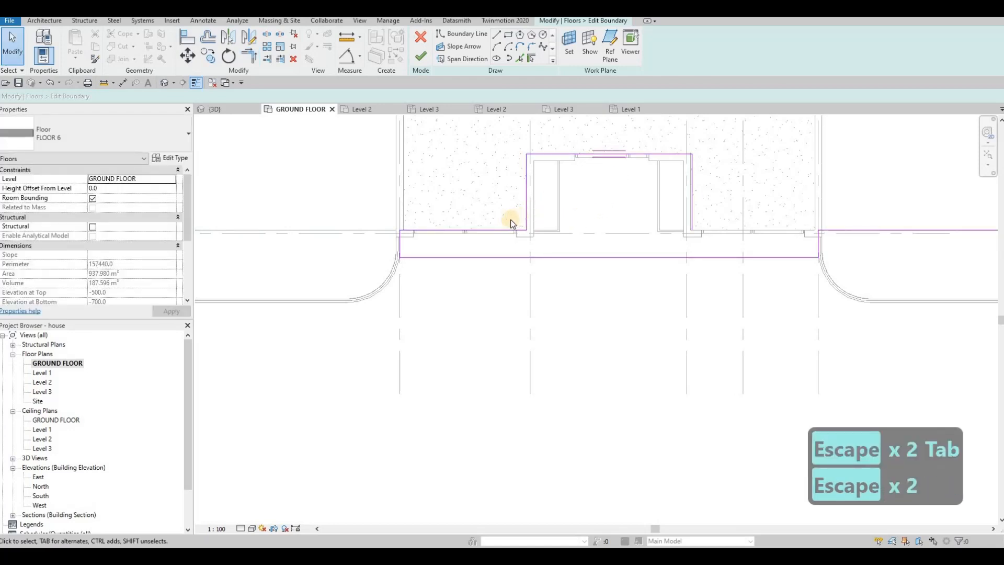
key("ctrl+z")
key("Escape")
key("Escape")
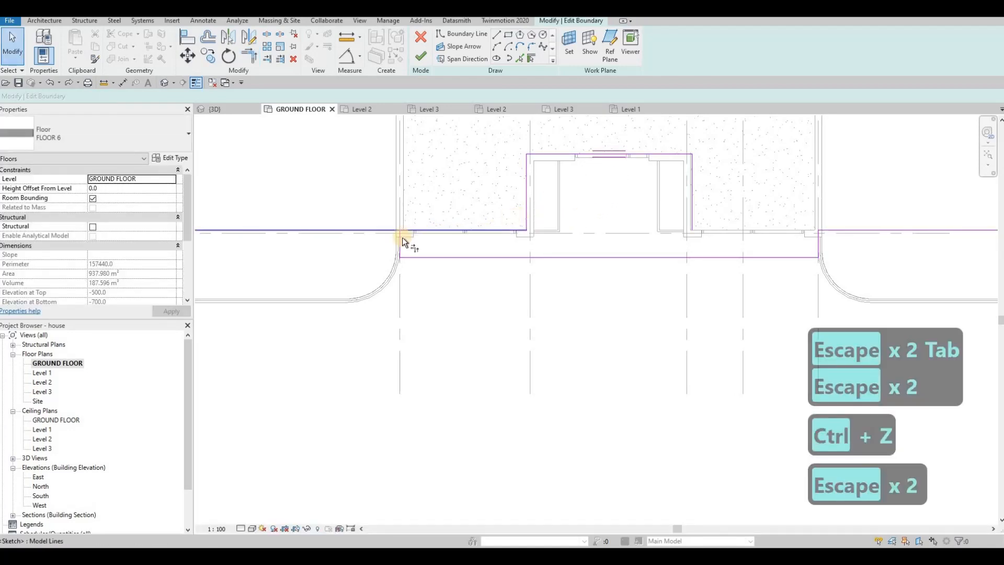
Step: Trim the west boundary line into a corner with the road edge outside the lot
key("t")
key("r")
key("Escape")
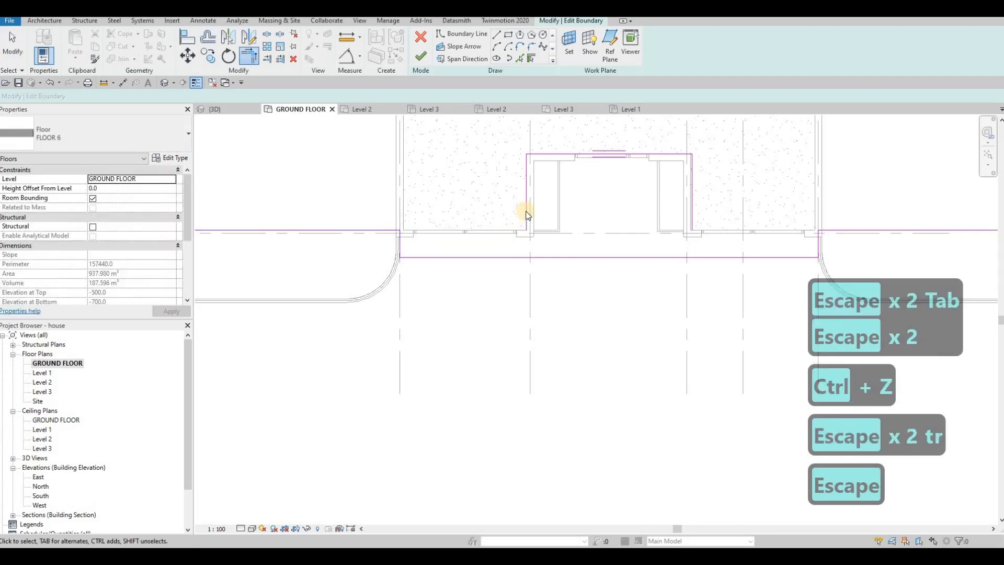
Step: Delete the leftover boundary lines around the entrance recess and finish the road floor's sketch
key("Tab")
left_click(526, 211)
key("Delete")
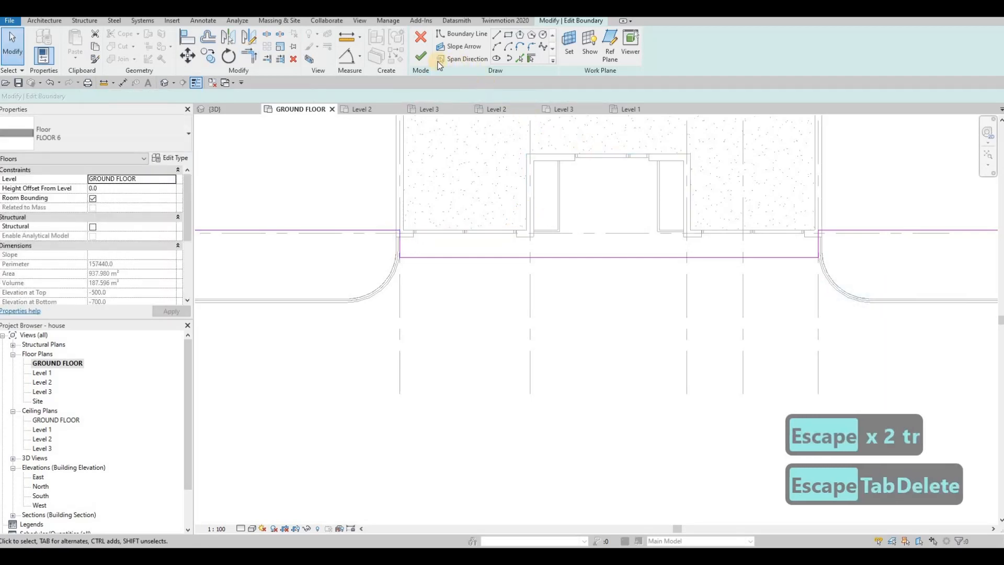
key("Escape")
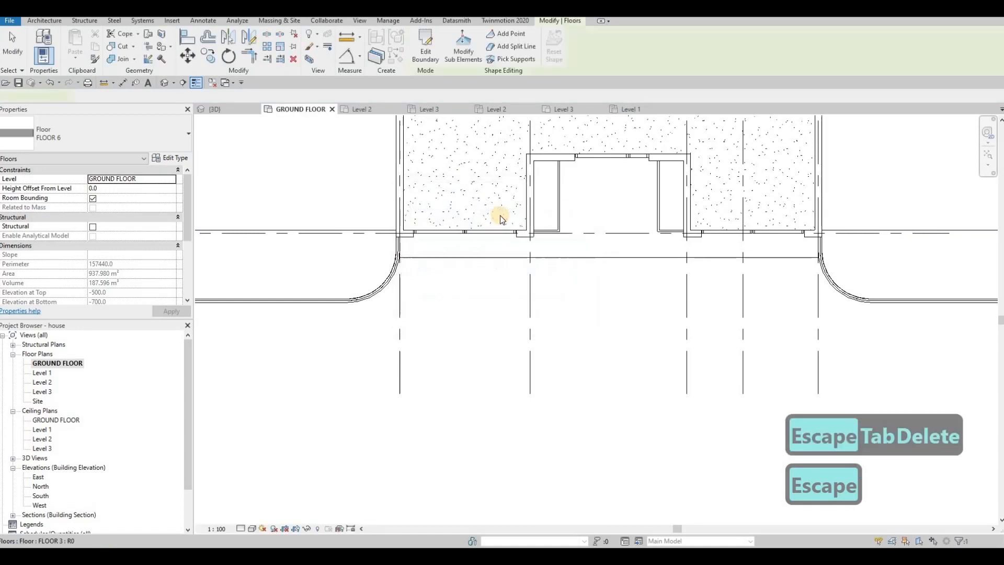
key("Escape")
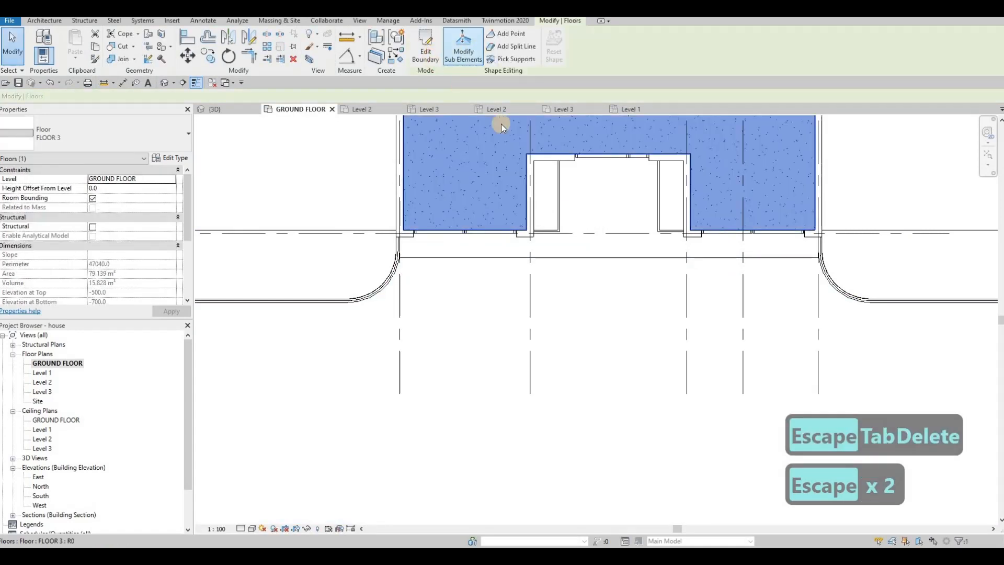
Step: Edit the boundary of the front yard's FLOOR 3 and delete the three entrance recess lines and the short east front line
double_click(583, 156)
left_click(585, 155)
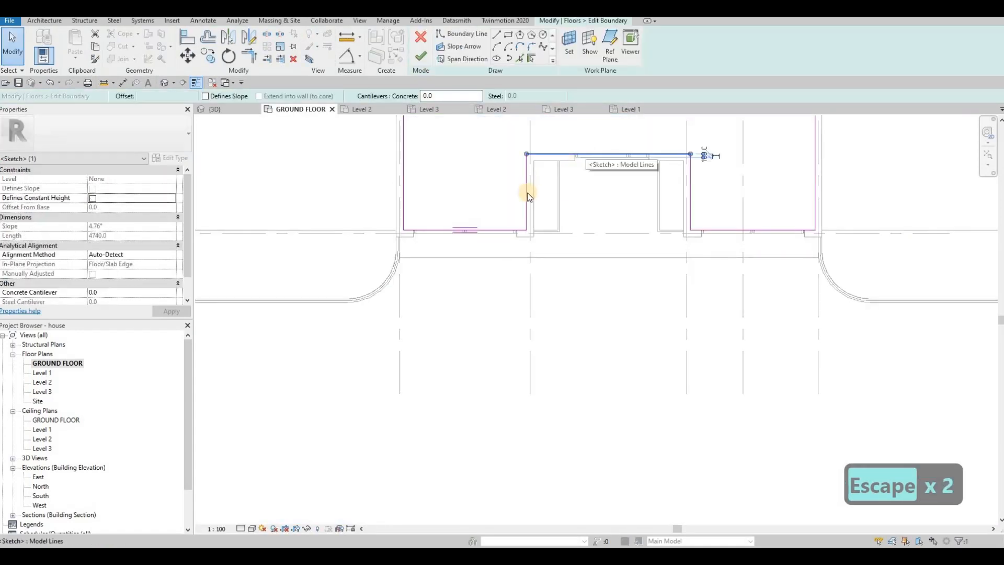
key("Escape")
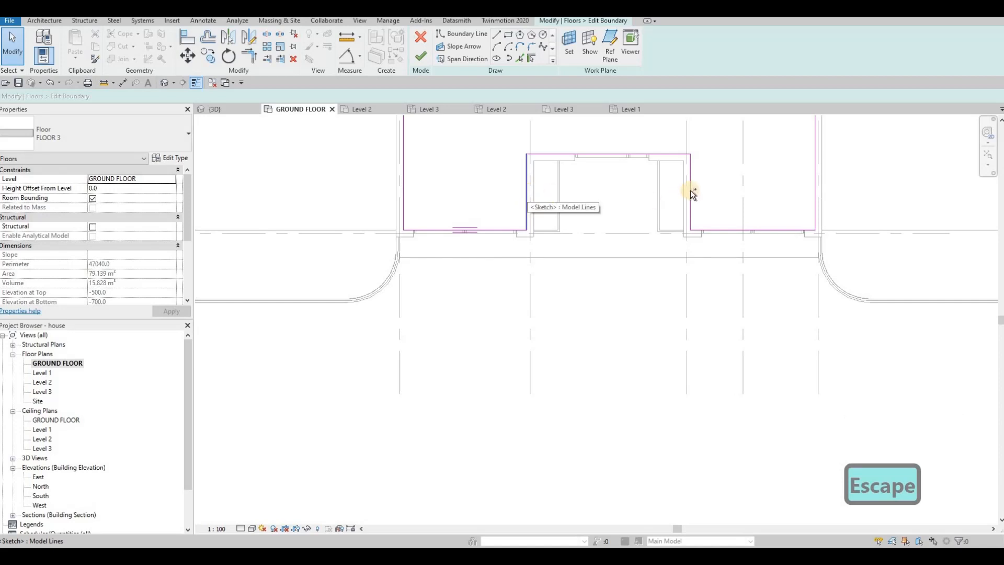
left_click(690, 190, "ctrl")
left_click(648, 154, "ctrl")
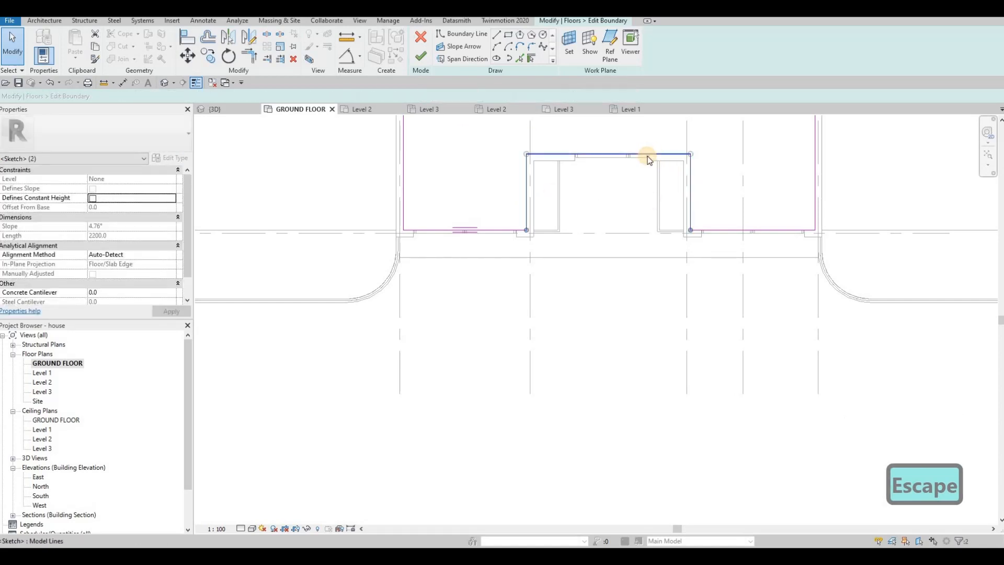
key("Delete")
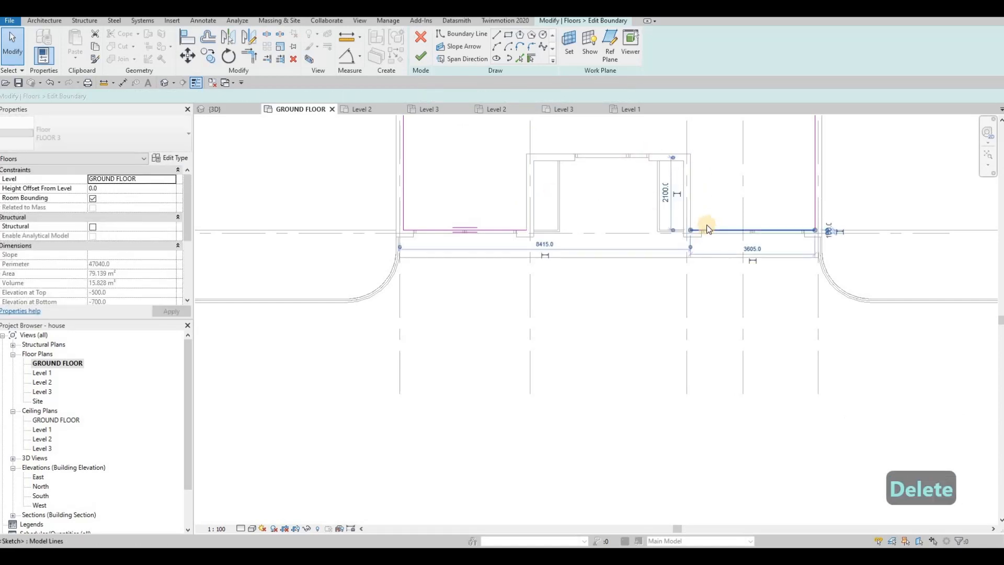
key("Delete")
Step: Extend the remaining west front line of FLOOR 3 to a corner with its east boundary line
key("t")
key("r")
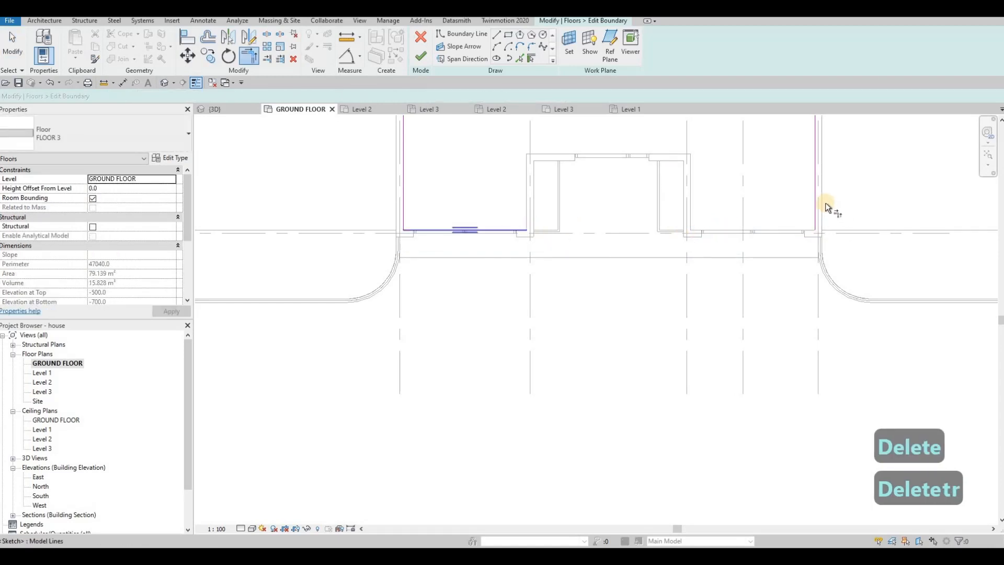
left_click(825, 203)
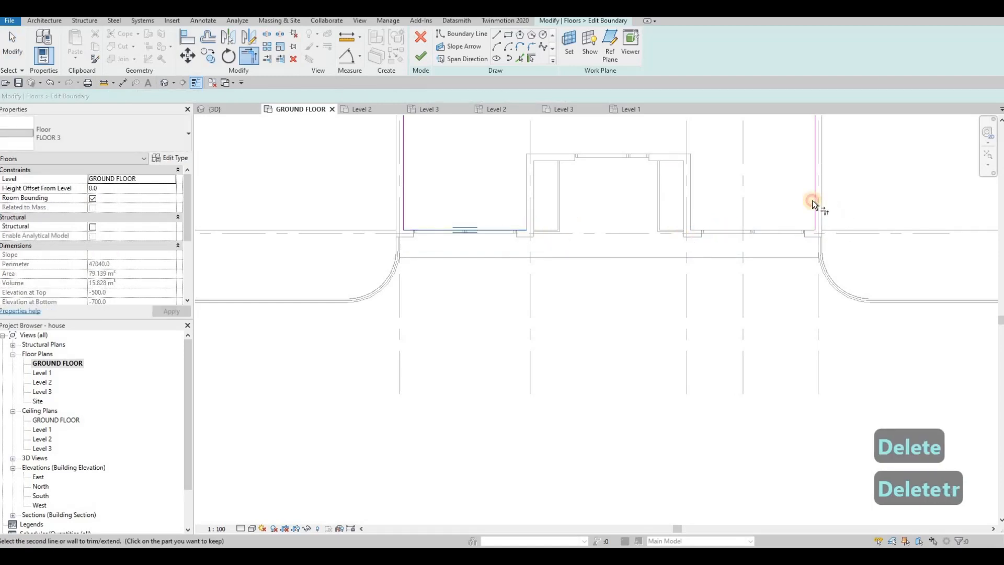
key("Escape")
key("Escape")
Step: Move FLOOR 3's front boundary line south onto the road floor's edge
left_click(728, 231)
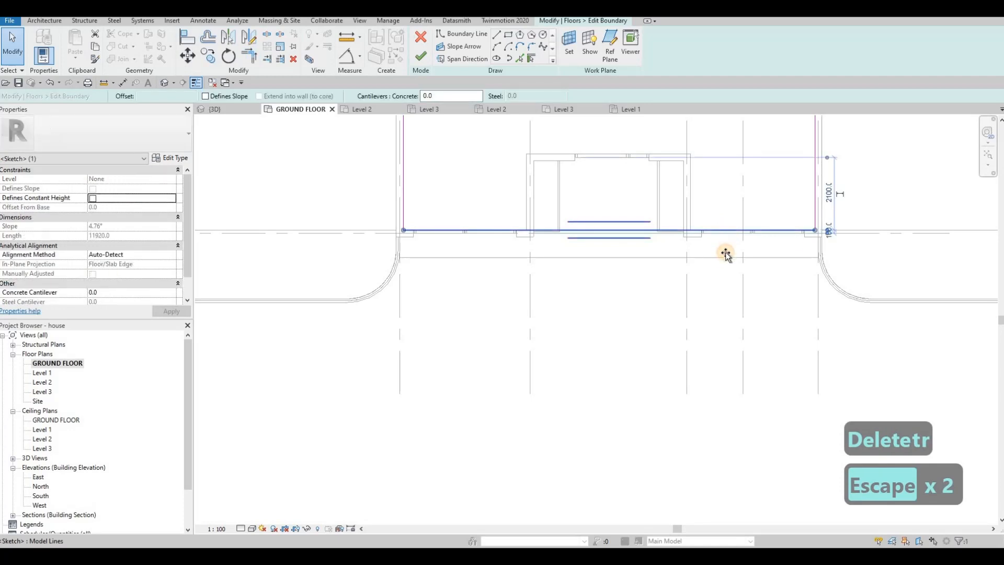
left_click_drag(725, 254, 724, 259)
key("Escape")
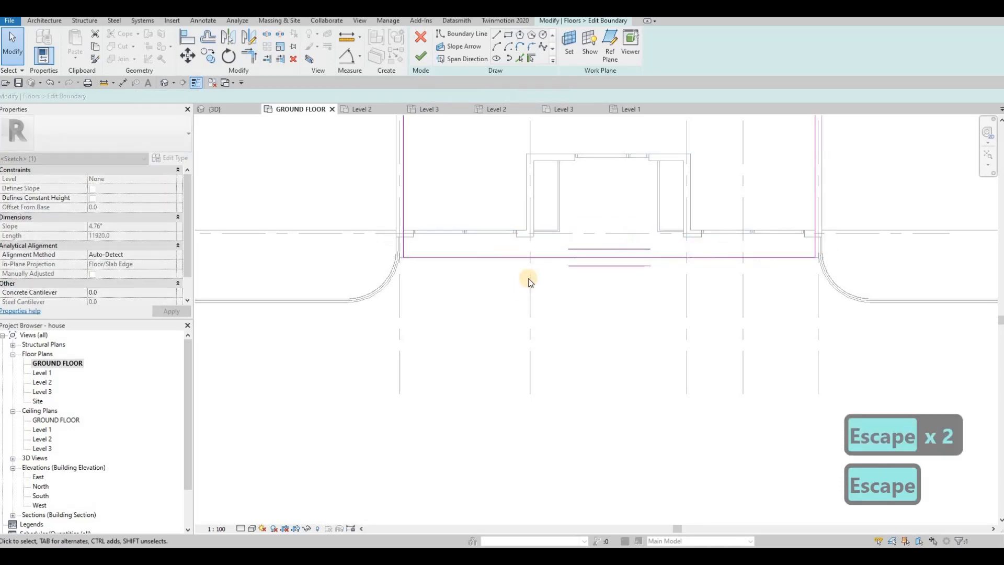
Step: Move FLOOR 3's west and east boundary lines outward to the outer faces of the side walls and finish the sketch
scroll(528, 282, "down", 2)
left_click(457, 230)
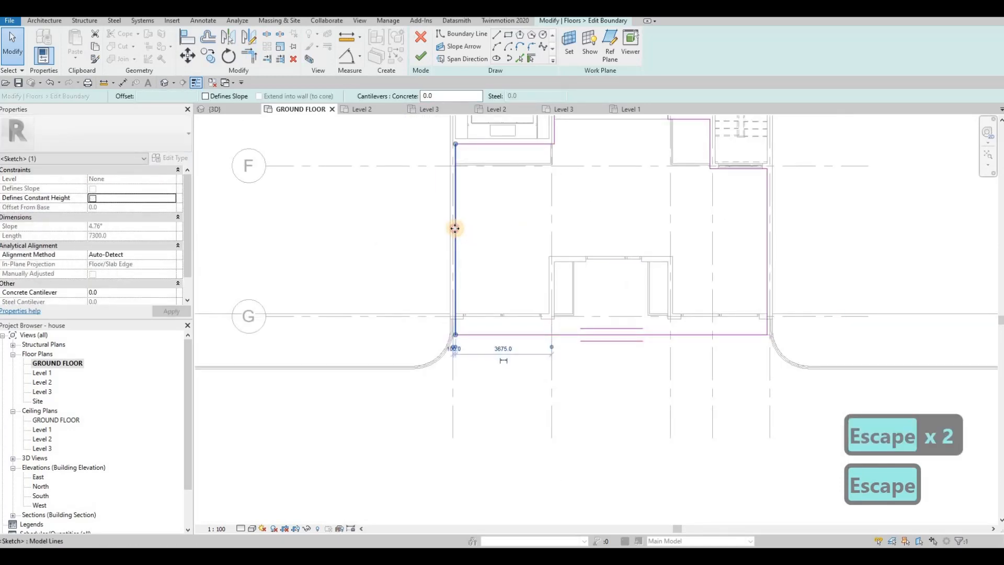
left_click_drag(451, 228, 450, 229)
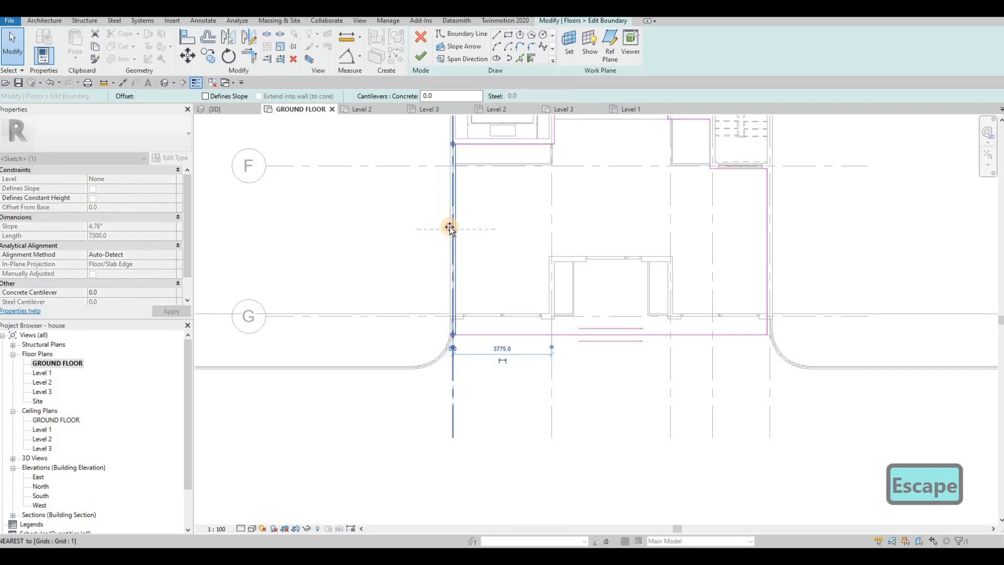
left_click(767, 214)
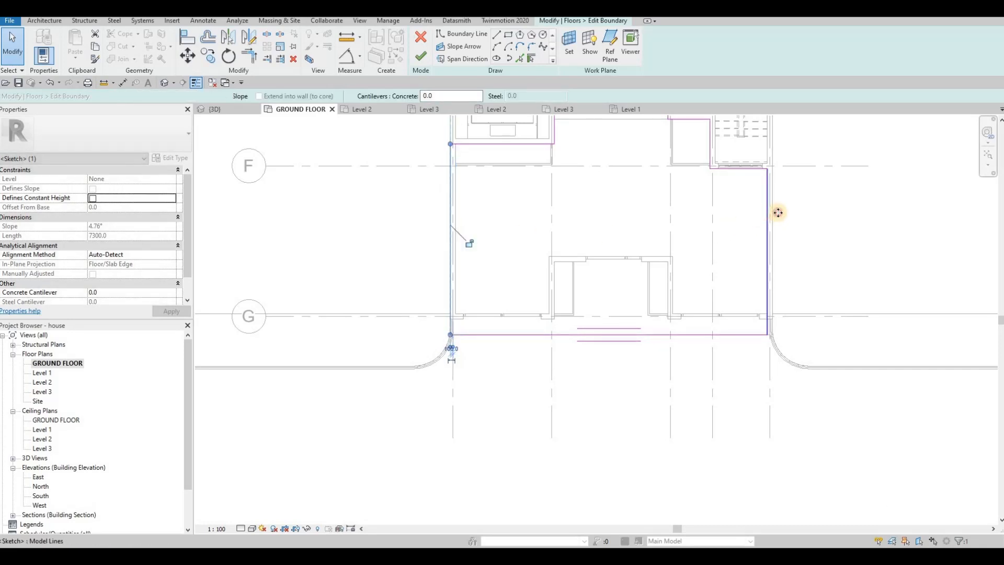
left_click_drag(773, 212, 775, 212)
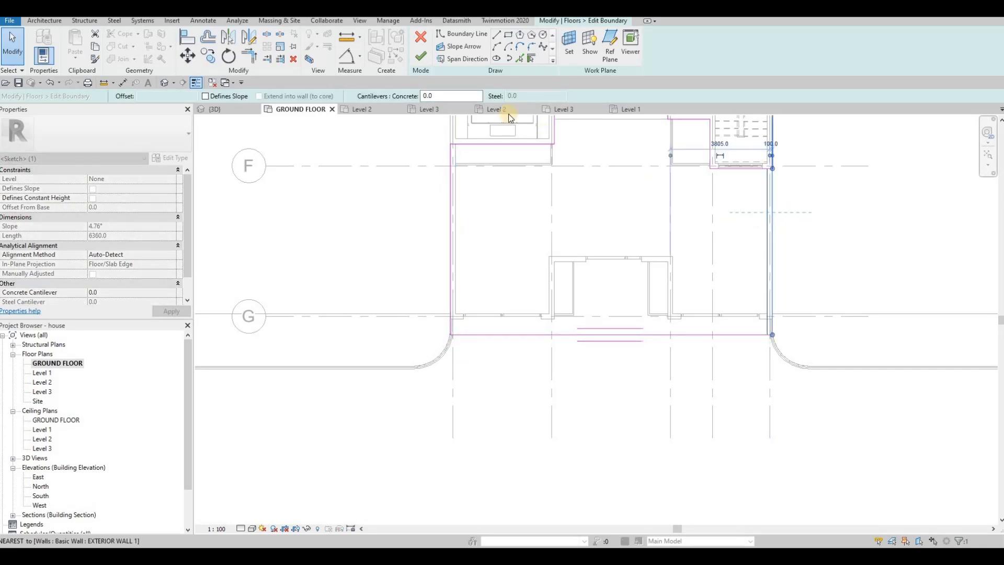
left_click(424, 60)
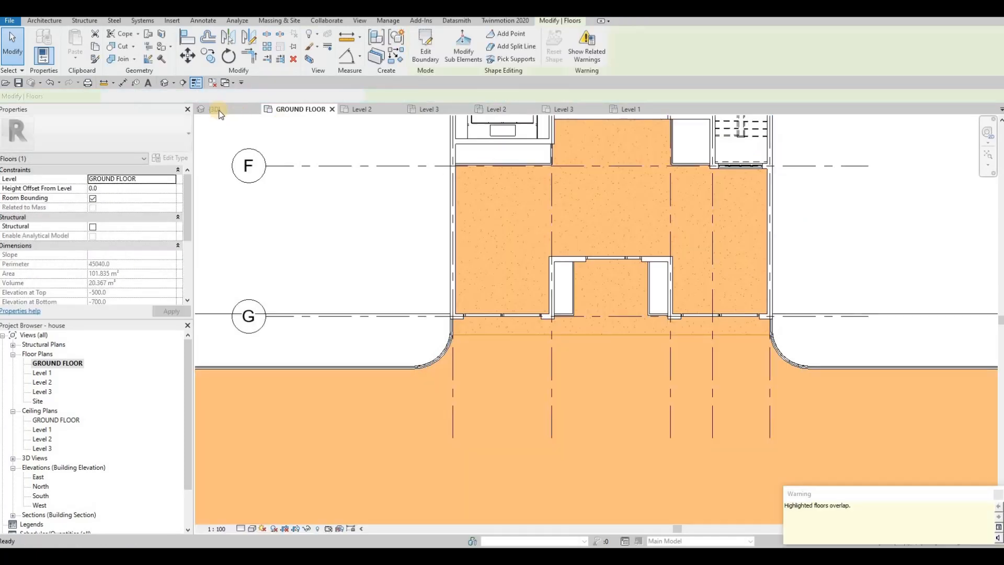
key("Escape")
key("Escape")
Step: Examine the extended paving, gates and entrance recess from the street side in the 3D view
left_click(210, 109)
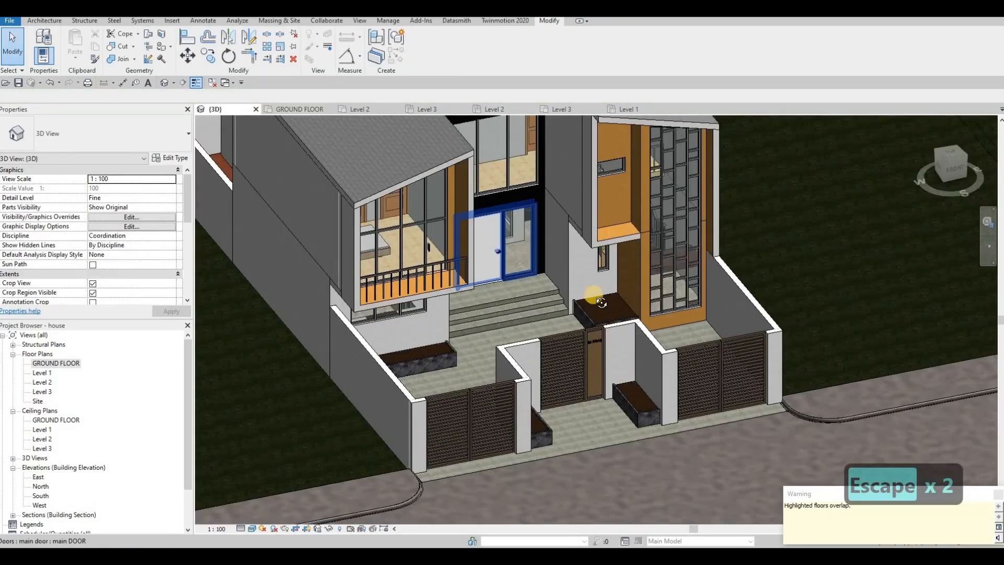
key("Escape")
scroll(724, 317, "up", 3)
middle_click_drag(776, 298, 798, 294, "shift")
mouse_move(733, 302)
middle_mouse_down("shift")
mouse_move(776, 293)
mouse_move(683, 304)
mouse_move(734, 295)
mouse_move(723, 301)
middle_mouse_up("shift")
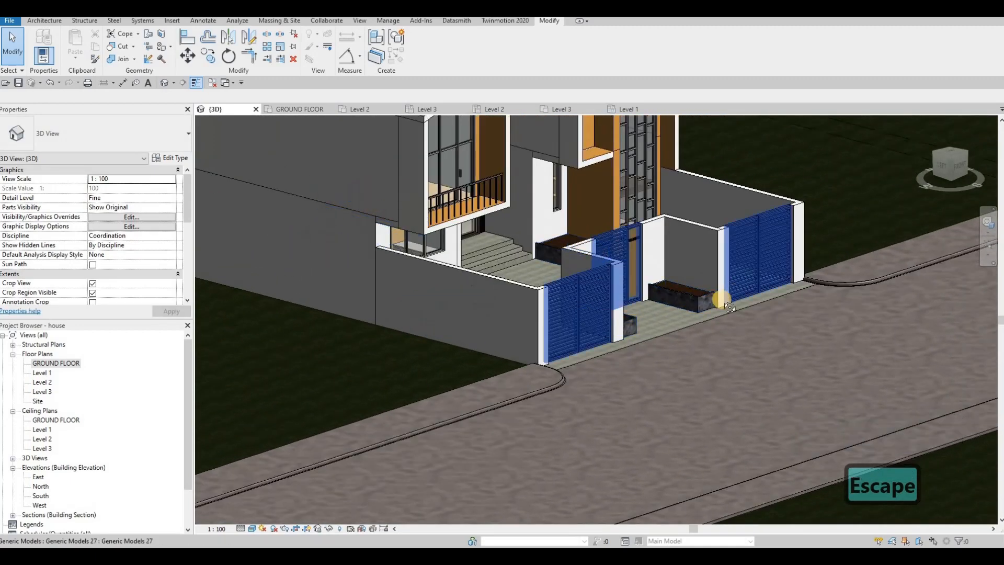
middle_click_drag(579, 298, 490, 287, "shift")
scroll(629, 308, "down", 2)
scroll(489, 286, "up", 6)
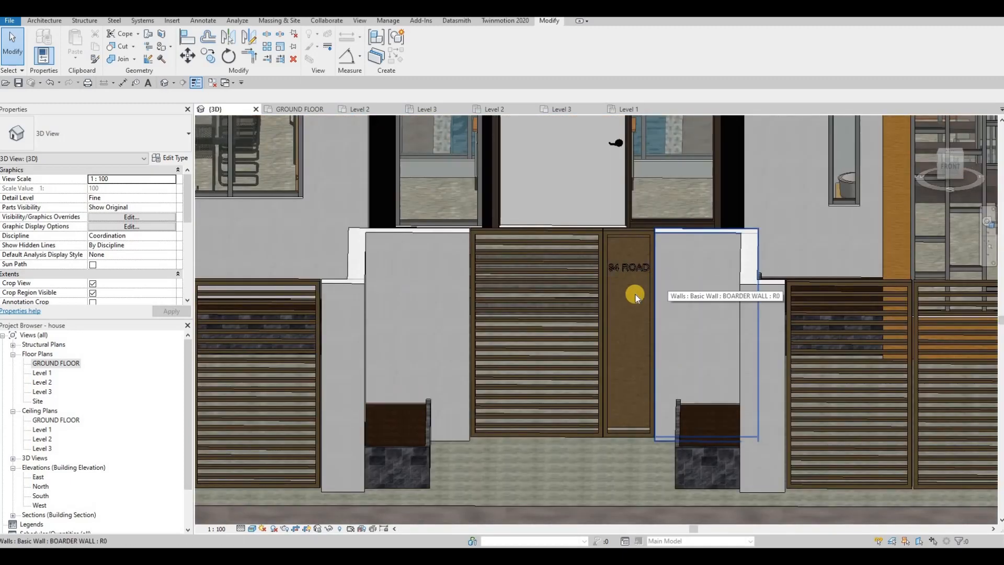
middle_click_drag(685, 262, 733, 196, "shift")
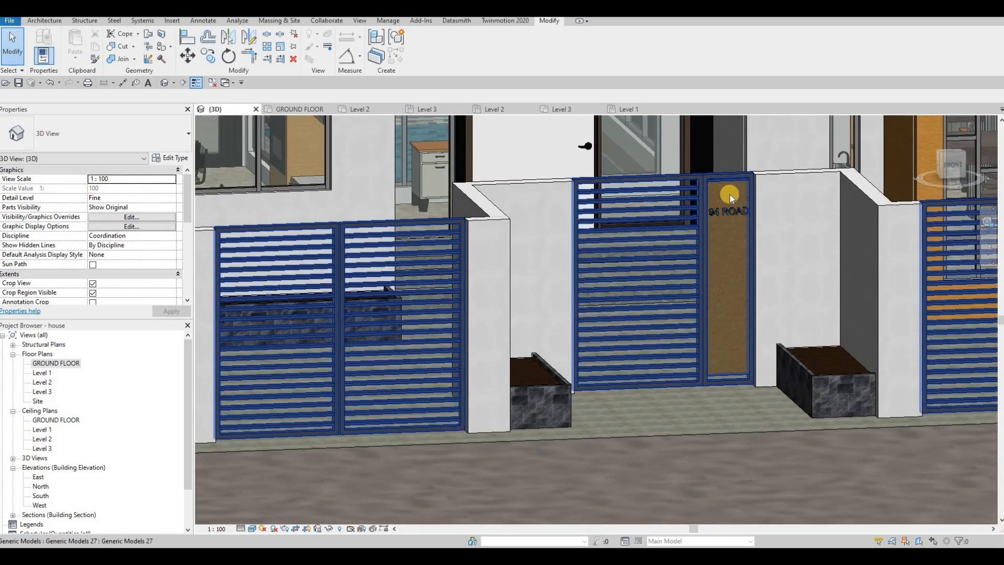
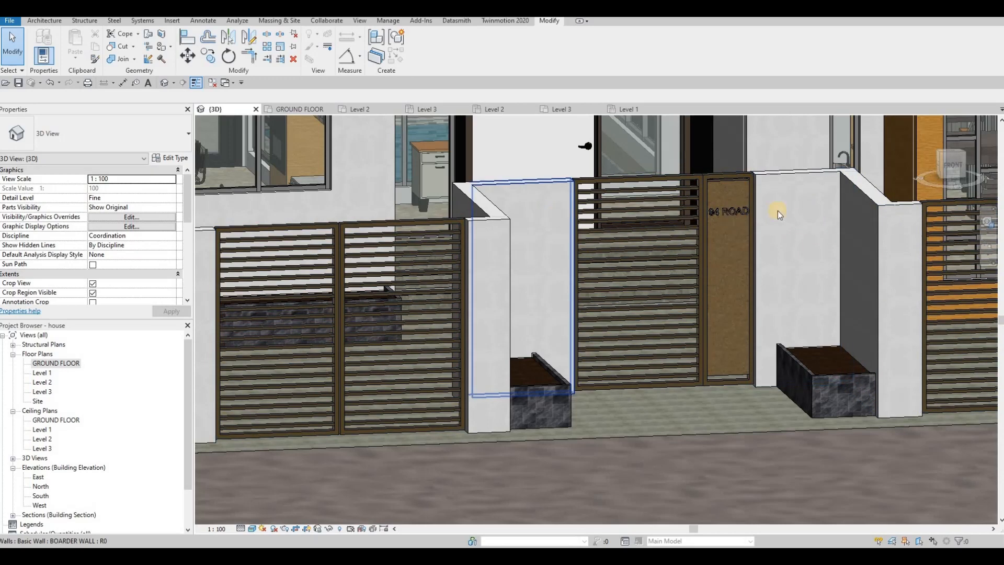
Step: Start an in-place model in the Generic Models category, keeping the suggested name
scroll(843, 228, "down", 2)
middle_click_drag(829, 221, 660, 215)
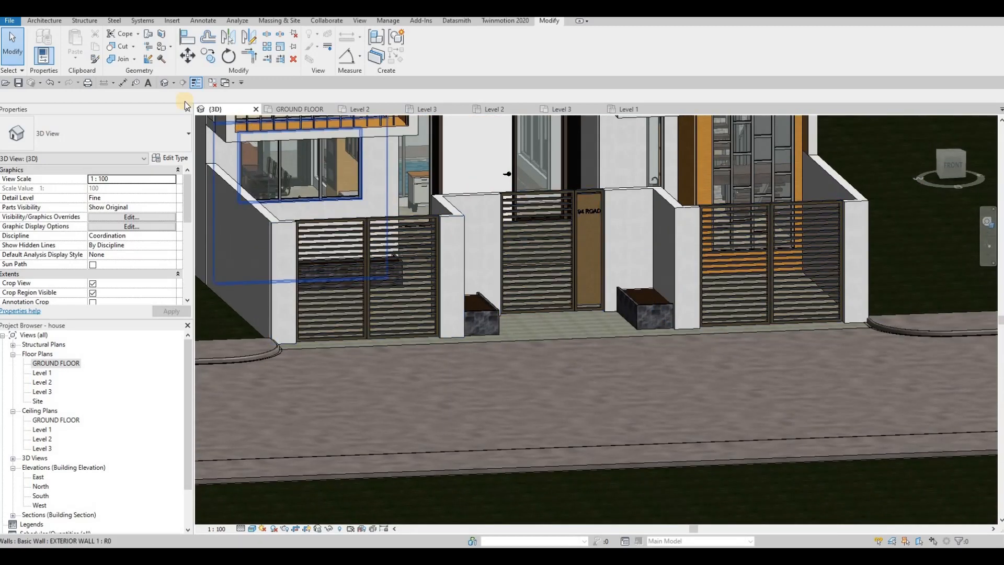
left_click(46, 21)
left_click(123, 59)
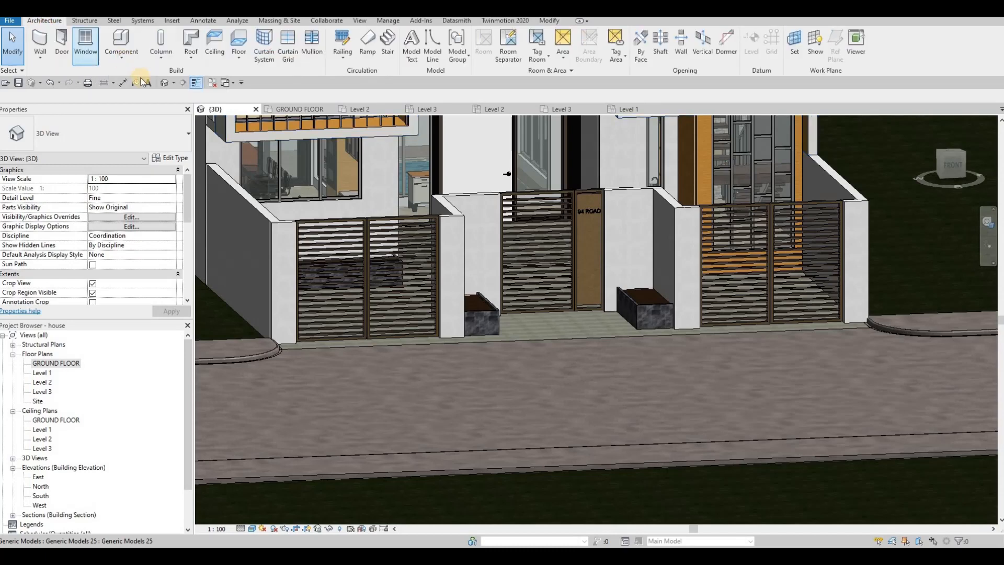
left_click(144, 99)
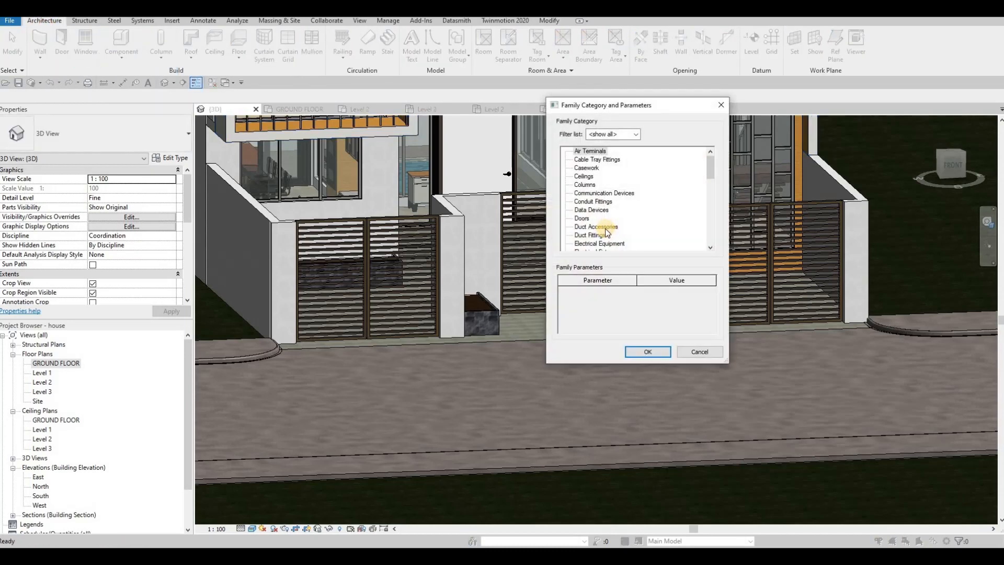
scroll(604, 228, "down", 3)
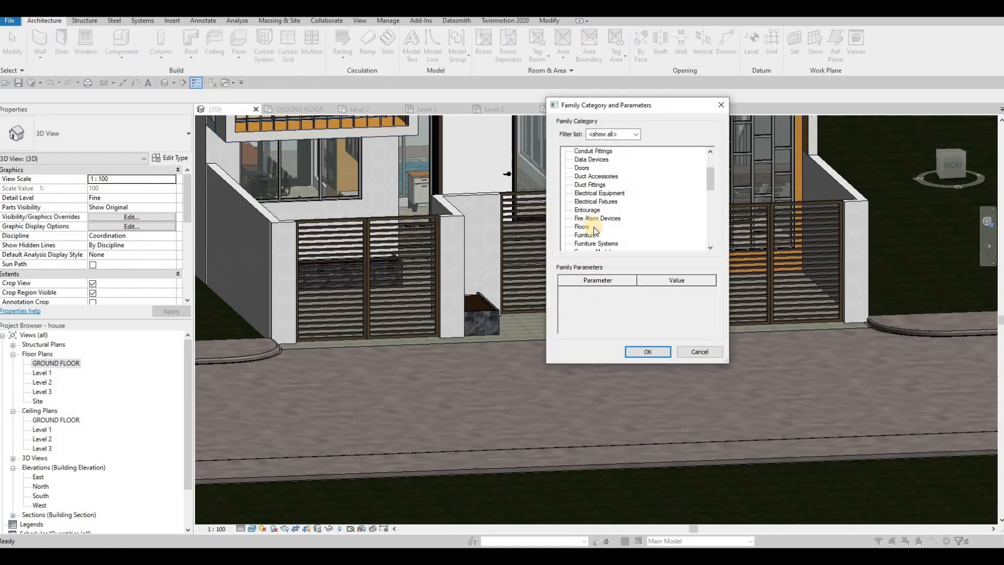
left_click(647, 353)
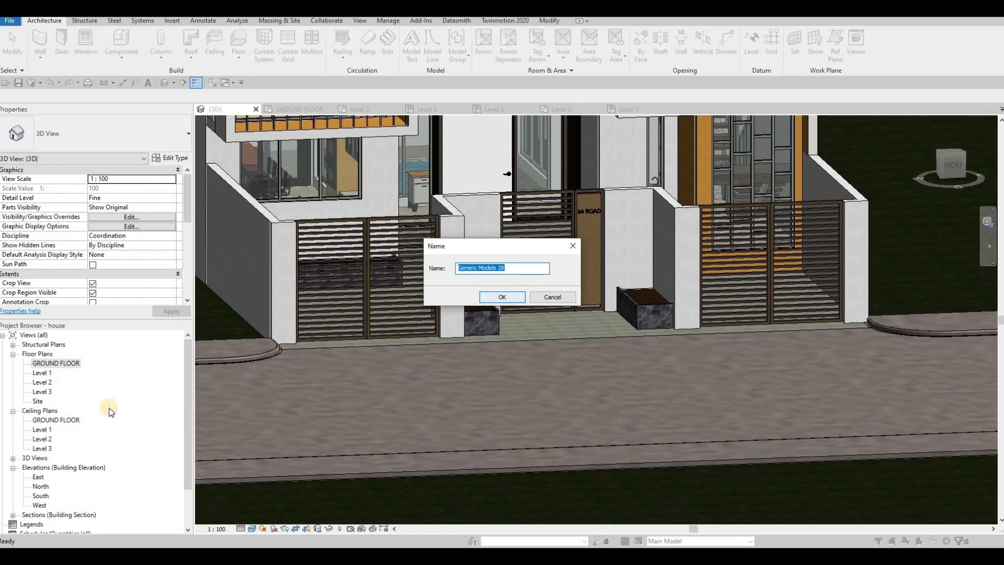
key("Return")
Step: Open the South elevation and remove the model transparency from its Hidden Line display
double_click(40, 495)
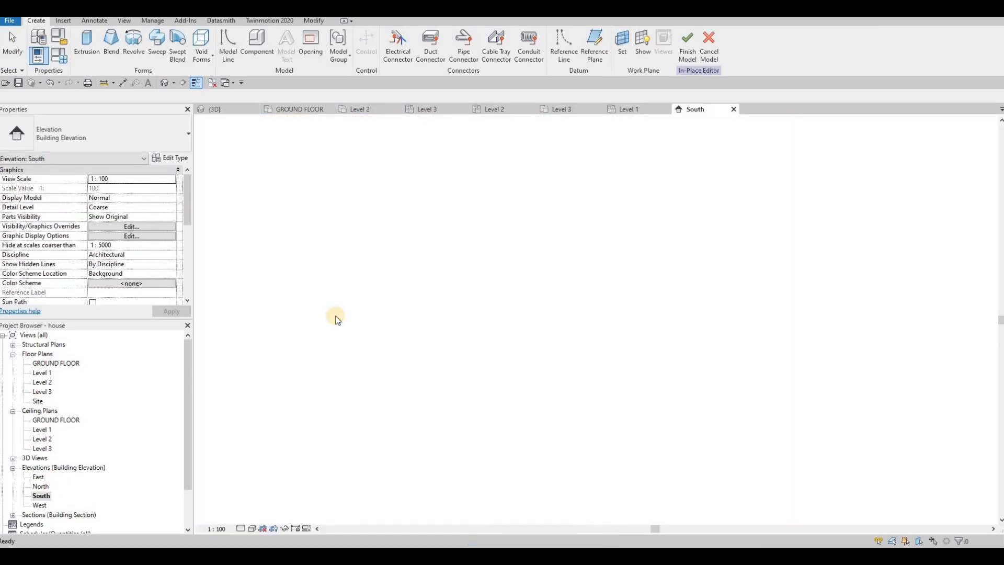
scroll(568, 310, "up", 4)
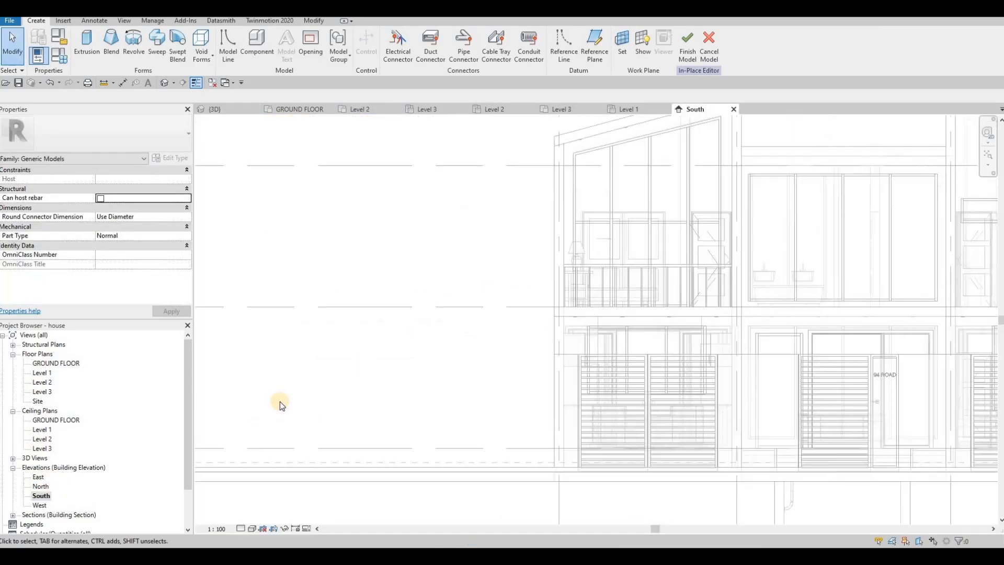
middle_click_drag(279, 401, 163, 361)
left_click(251, 529)
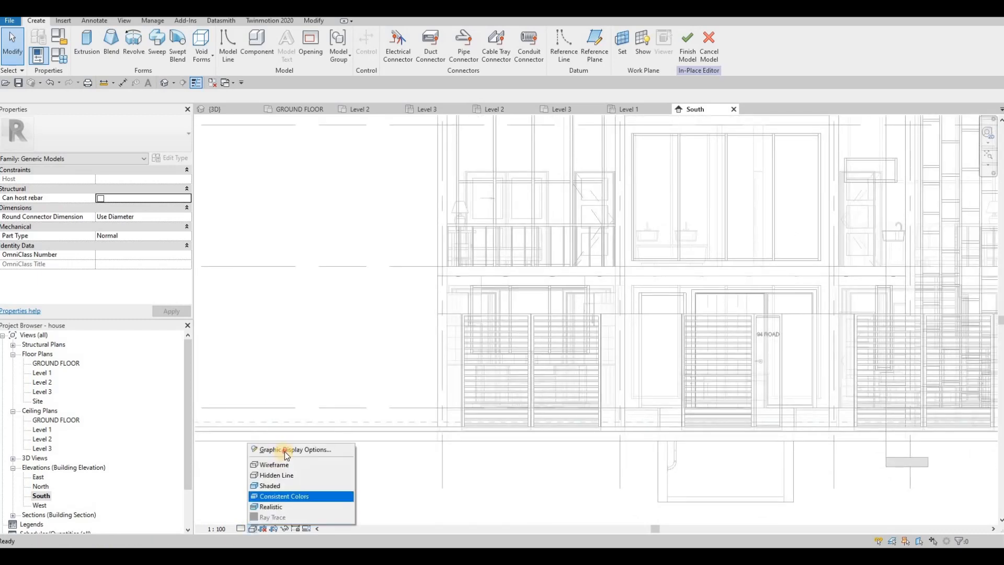
left_click(743, 303)
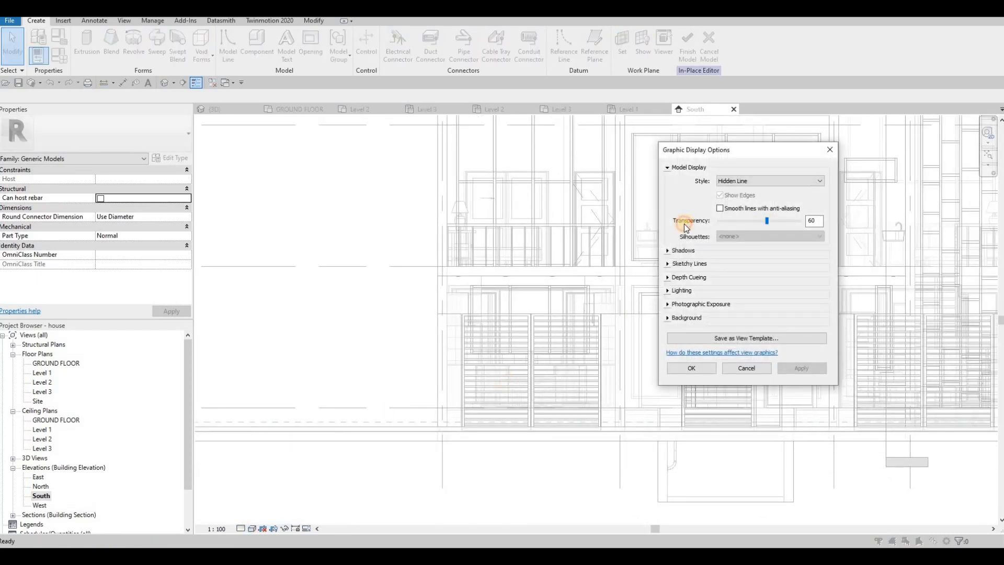
left_click(704, 372)
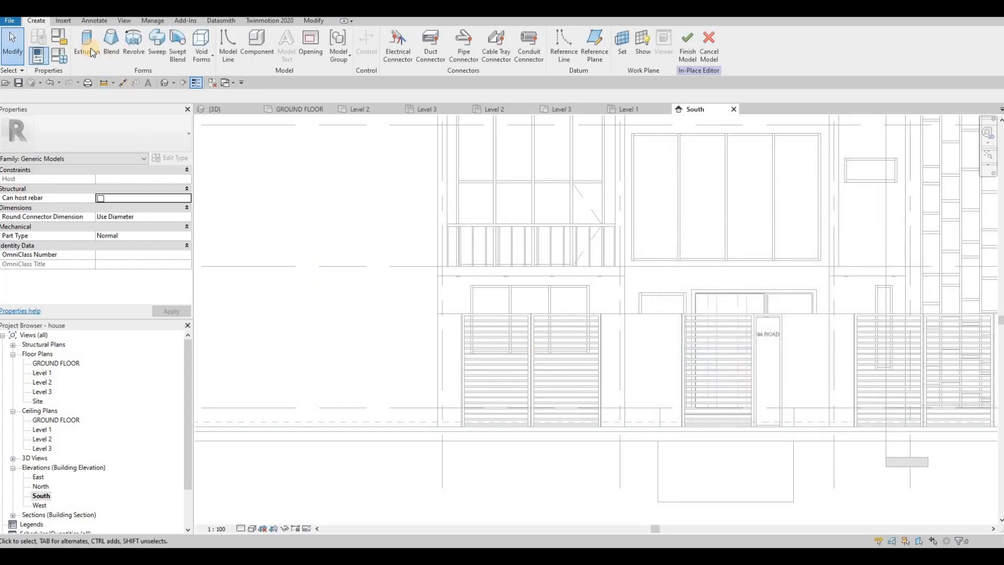
Step: Start an extrusion in the South elevation with the front boarder wall's face as its work plane
left_click(90, 50)
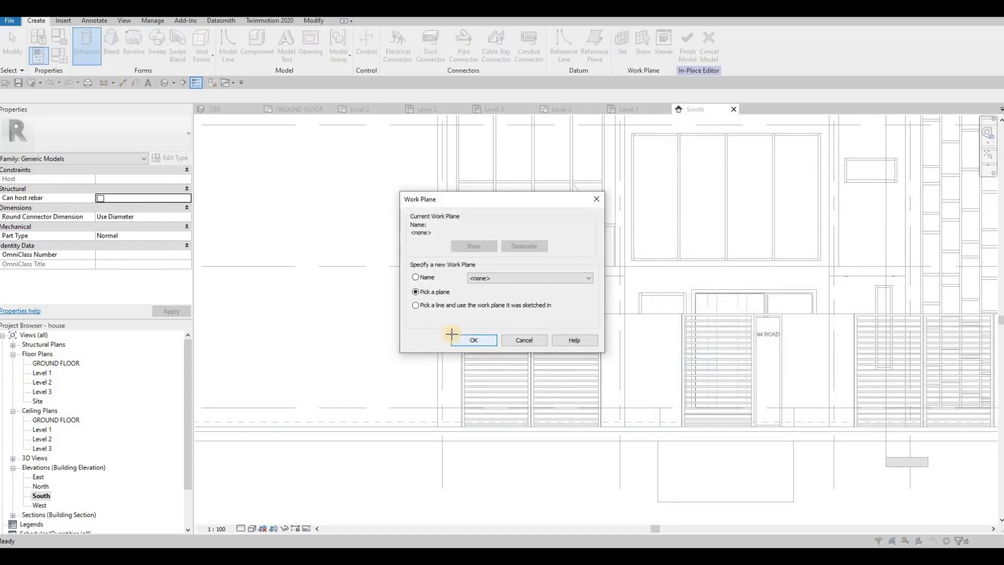
left_click(453, 337)
left_click(513, 228)
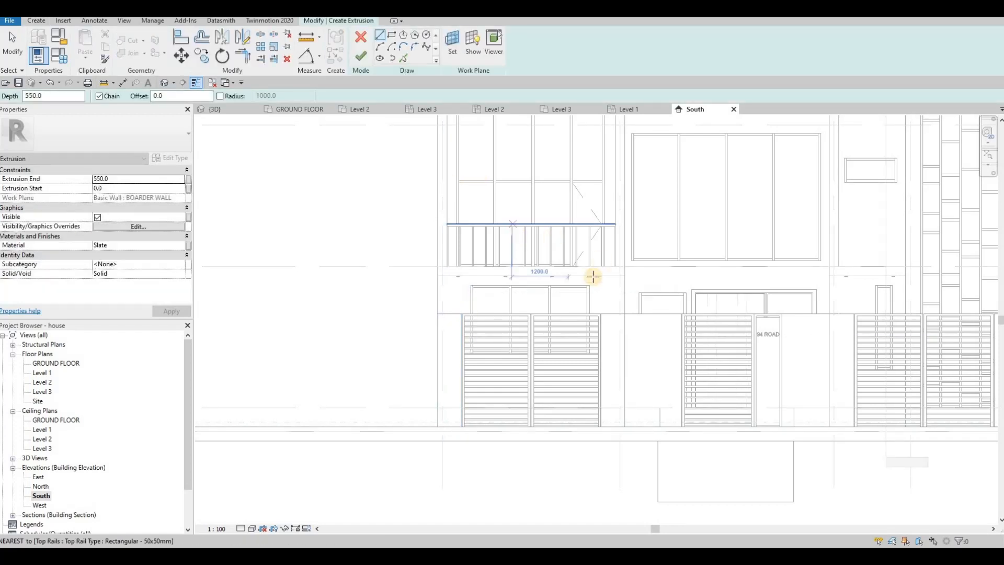
middle_click_drag(611, 331, 516, 299)
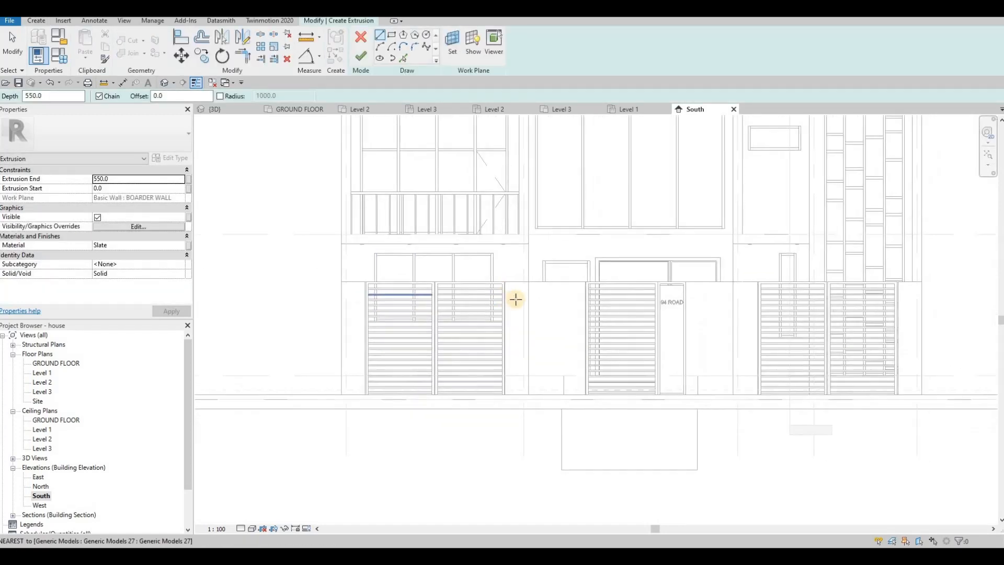
scroll(516, 299, "down", 1)
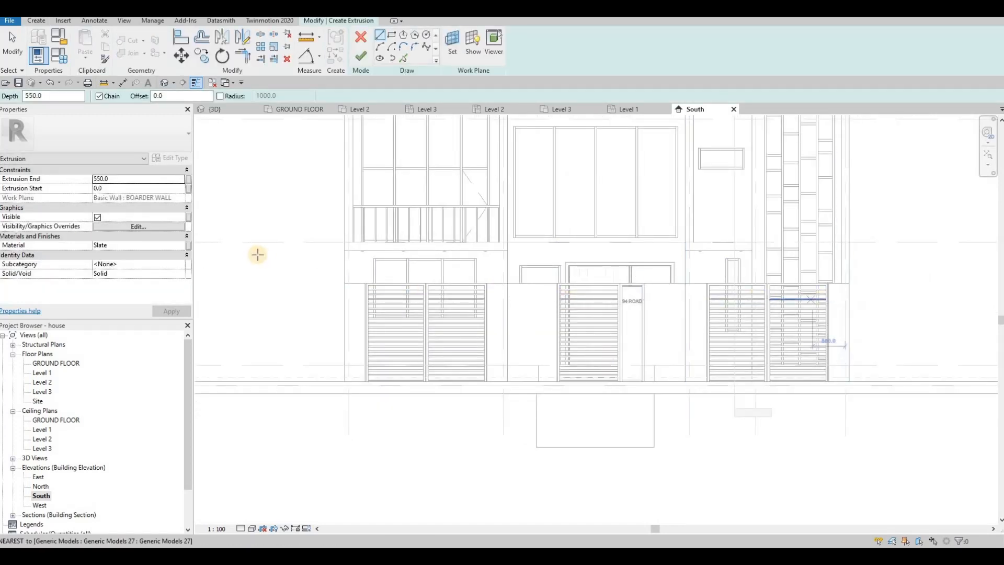
Step: Assign the material Aluminum 2014-T6 from the AEC Metal library to the extrusion
left_click(178, 246)
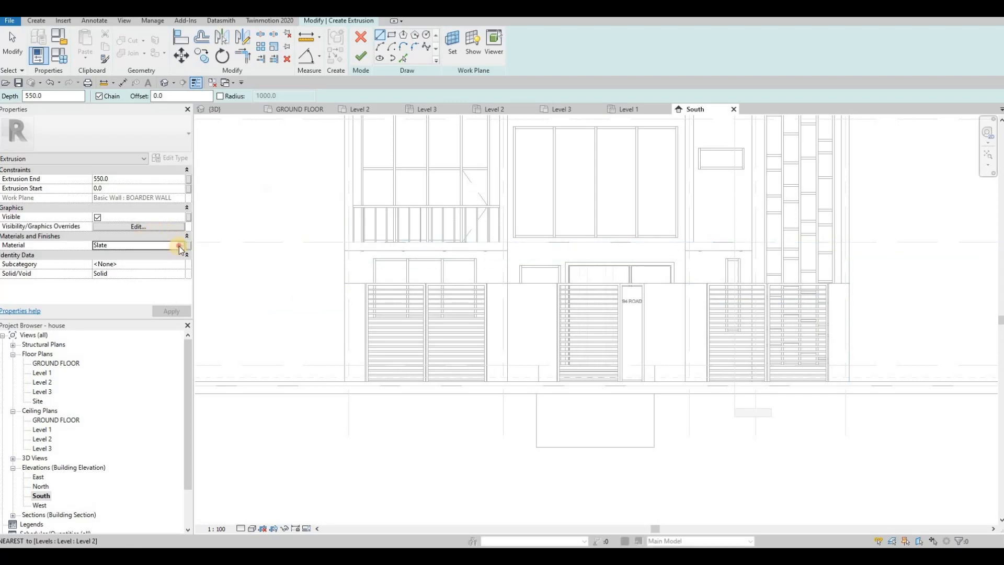
left_click(187, 246)
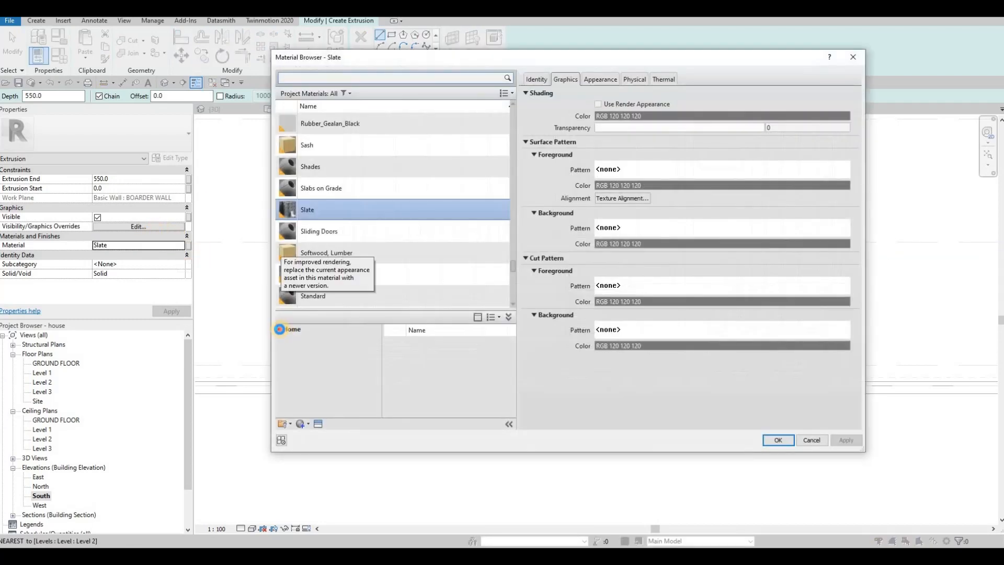
left_click(317, 379)
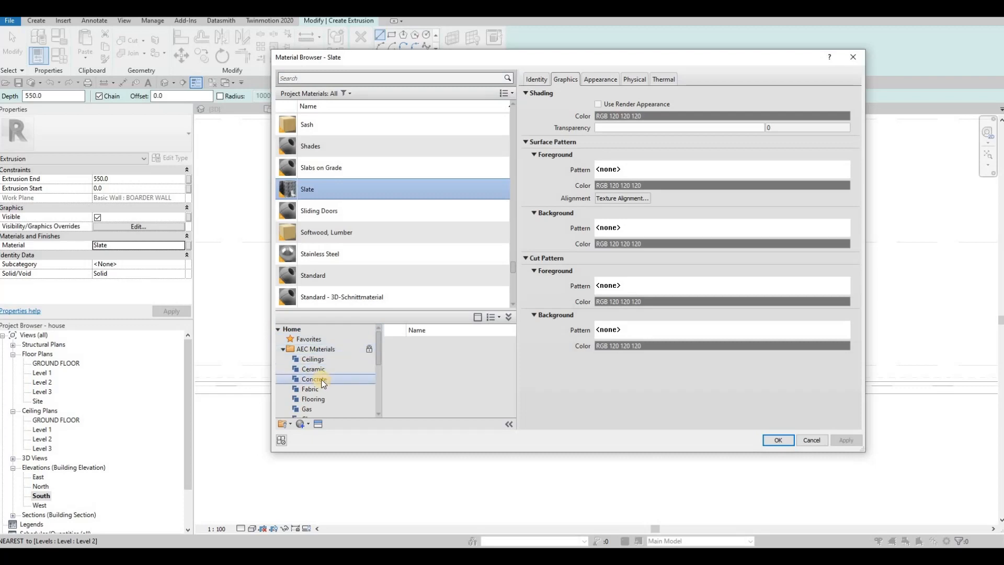
left_click(326, 389)
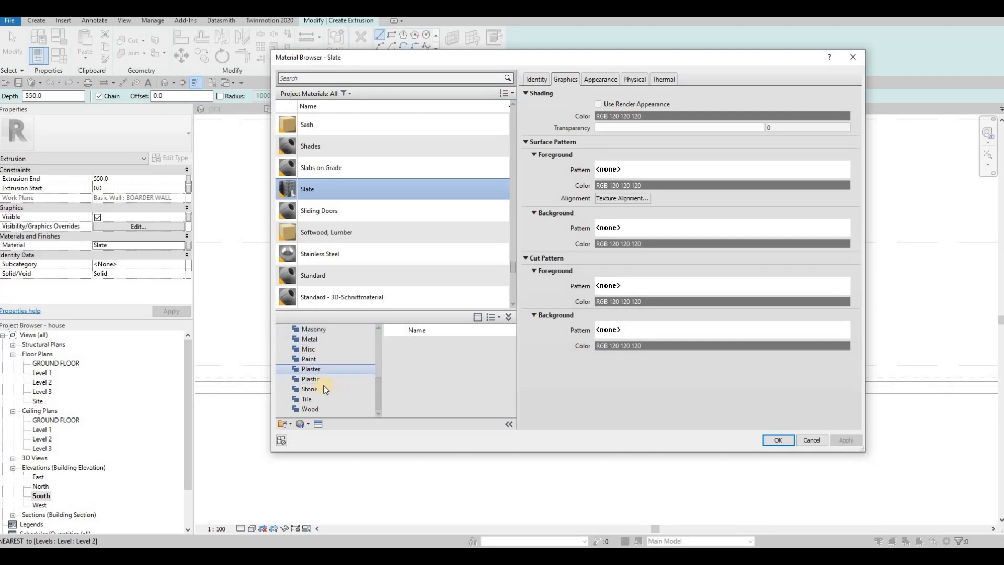
left_click(319, 340)
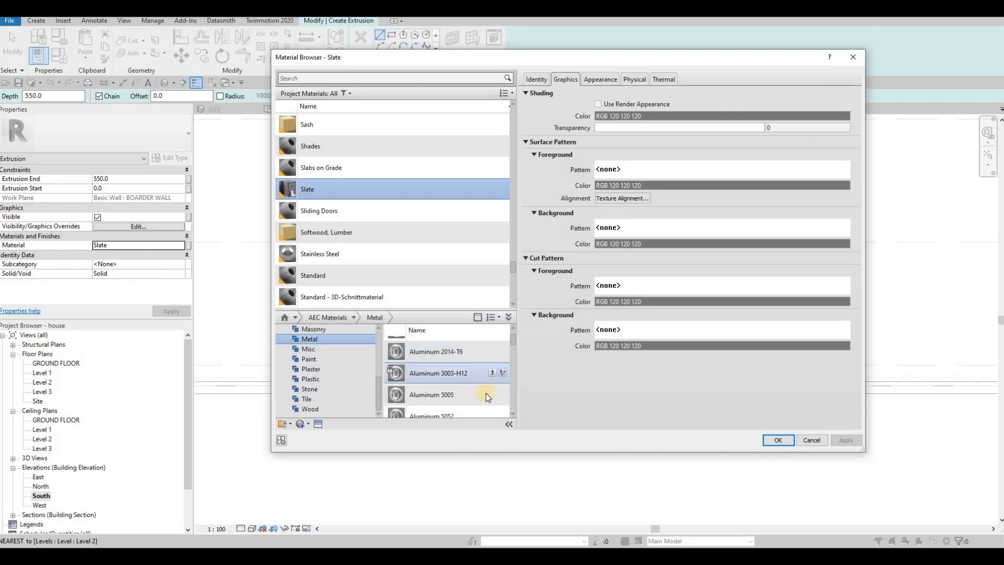
left_click(489, 394)
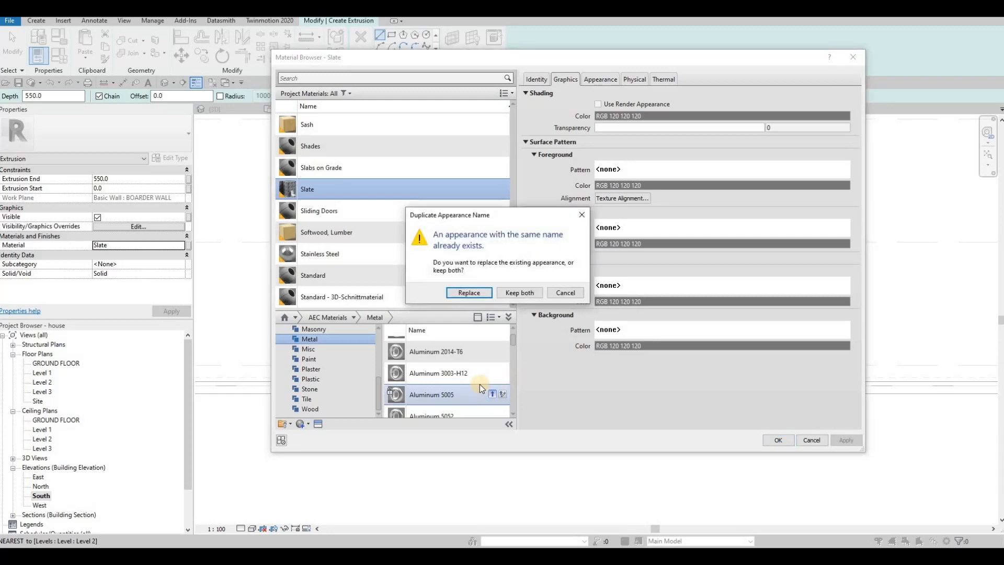
key("Escape")
left_click(492, 351)
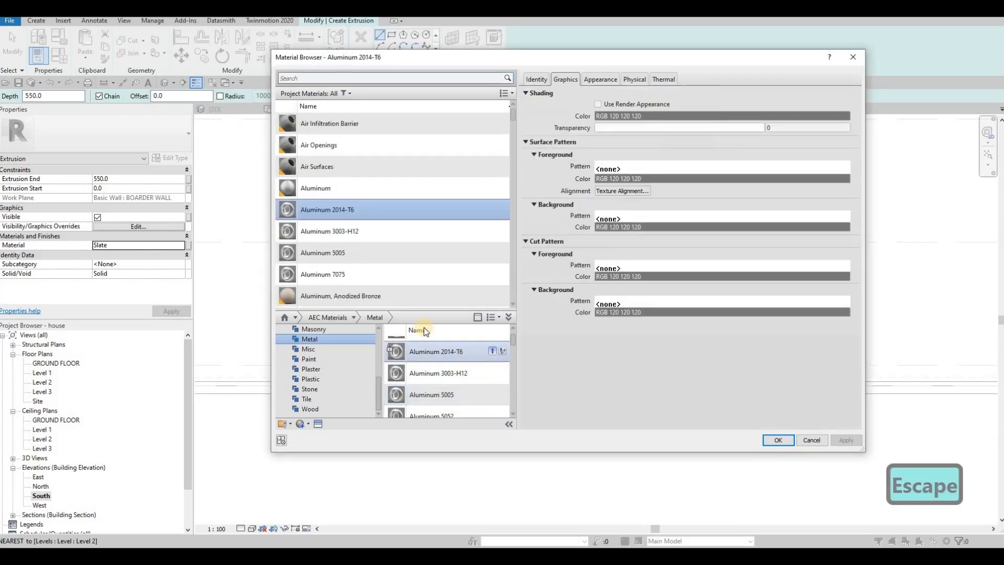
left_click(845, 439)
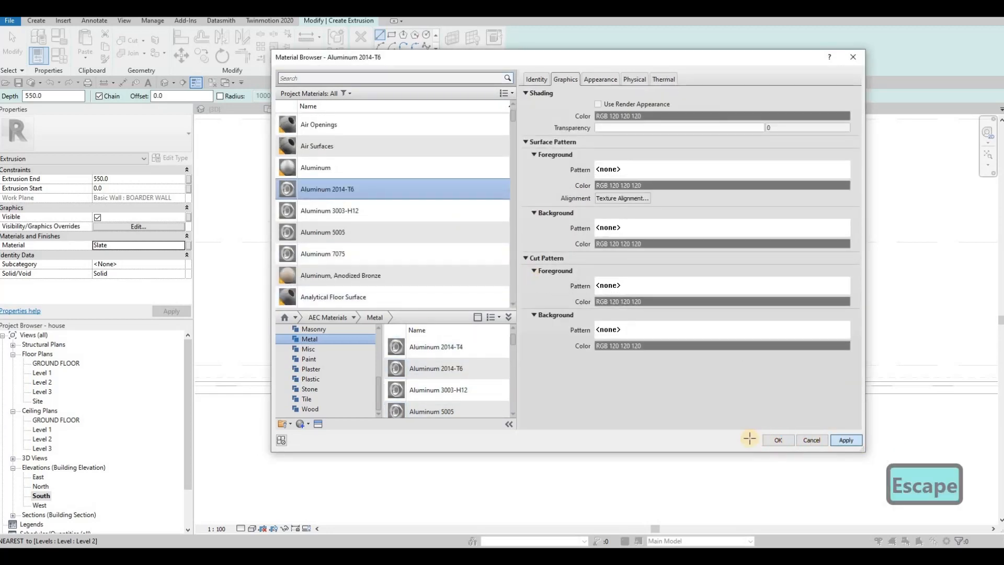
left_click(778, 440)
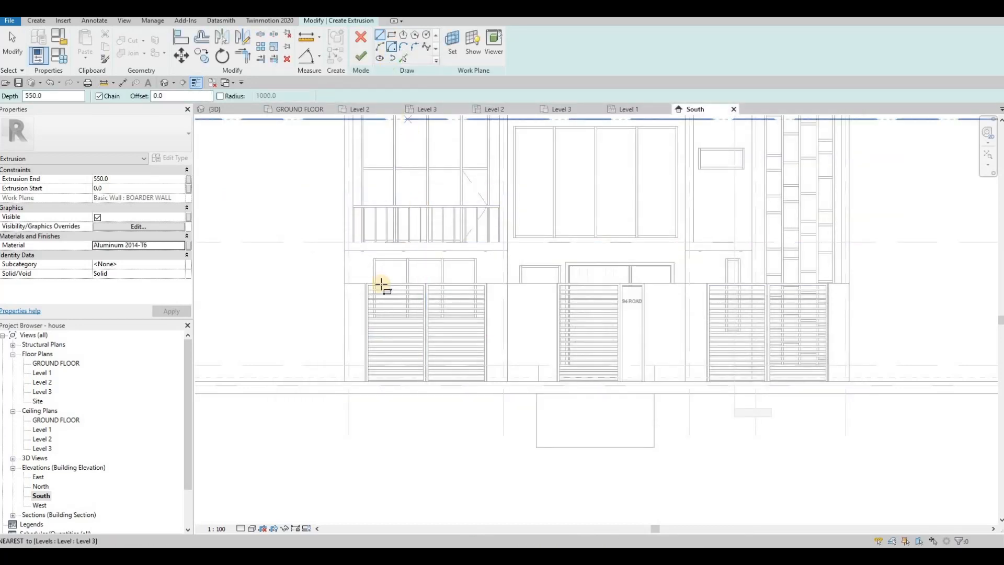
Step: Sketch a horizontal rectangle about 80 mm high near the top of the westernmost gate pillar and finish the extrusion
scroll(335, 289, "up", 10)
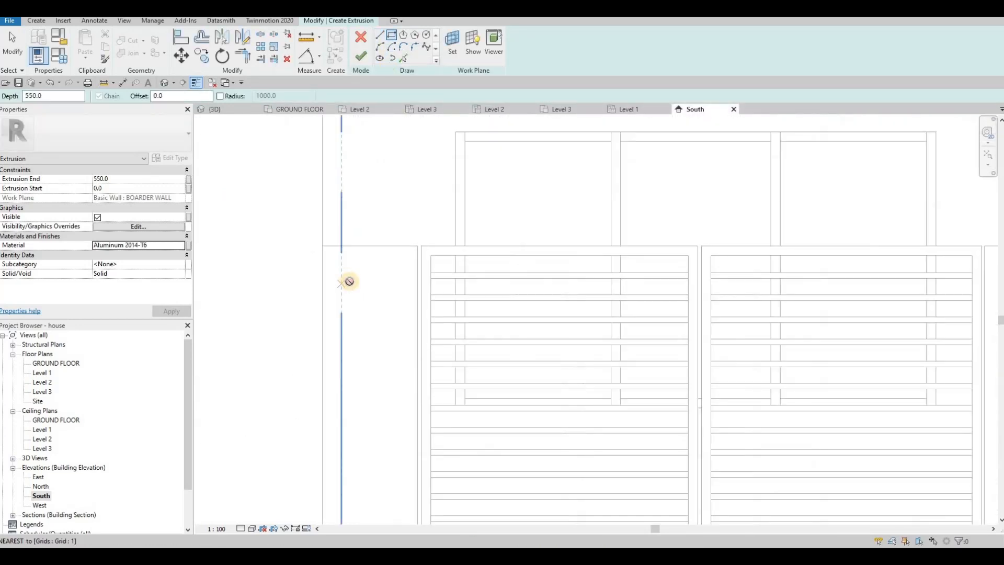
left_click(347, 278)
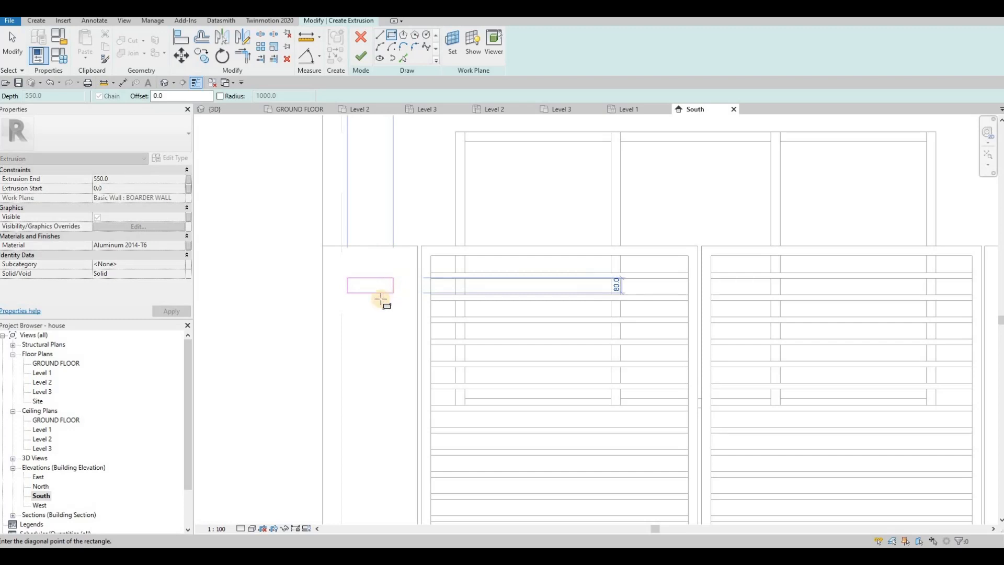
left_click(380, 299)
key("Escape")
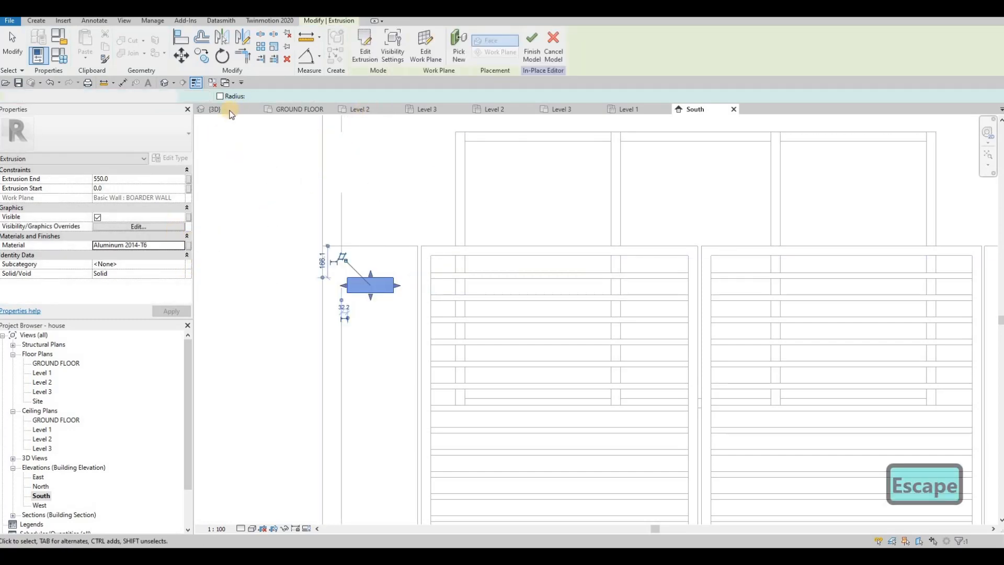
key("Escape")
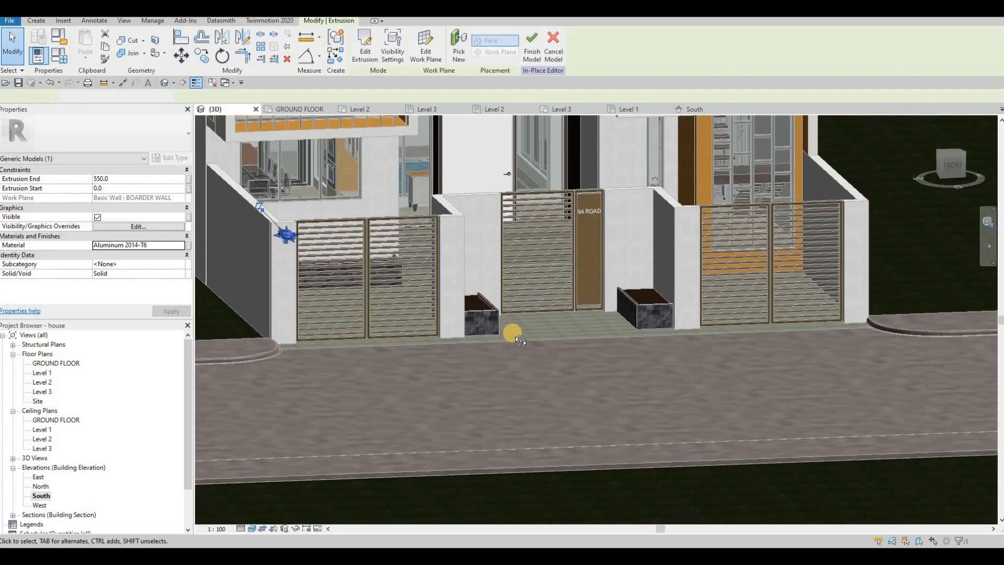
Step: Shorten the new block on the gate pillar in the 3D view by setting its extrusion end to 60 mm
middle_click_drag(272, 231, 549, 314, "shift")
scroll(576, 314, "up", 3)
middle_click_drag(364, 213, 553, 294)
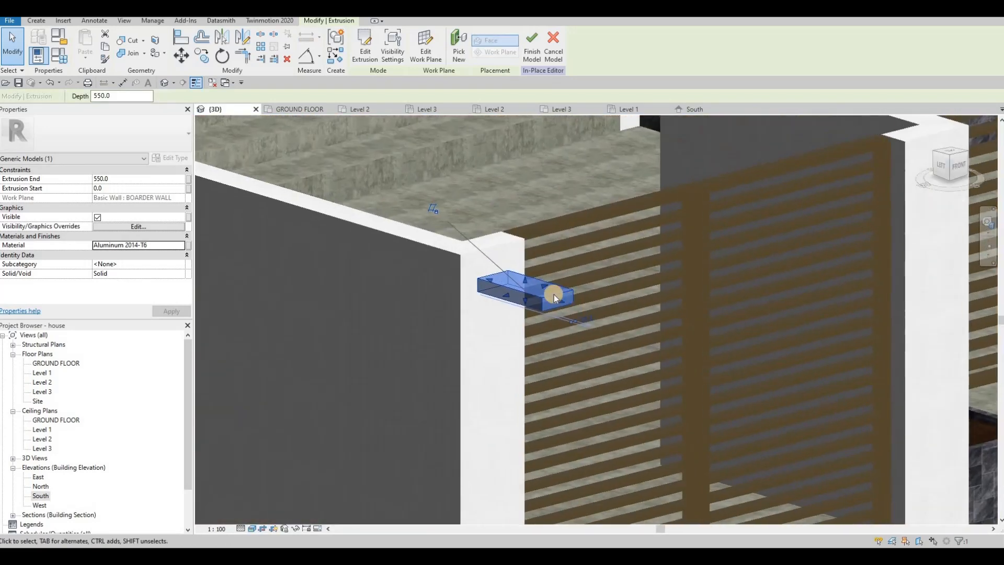
scroll(553, 294, "up", 1)
left_click_drag(553, 292, 443, 280)
left_click(116, 179)
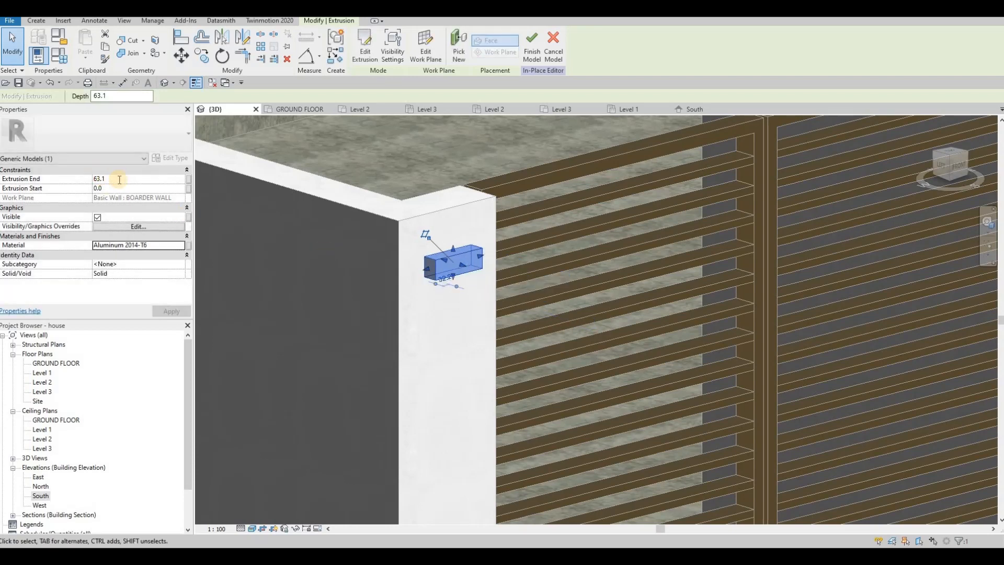
type("60")
key("Return")
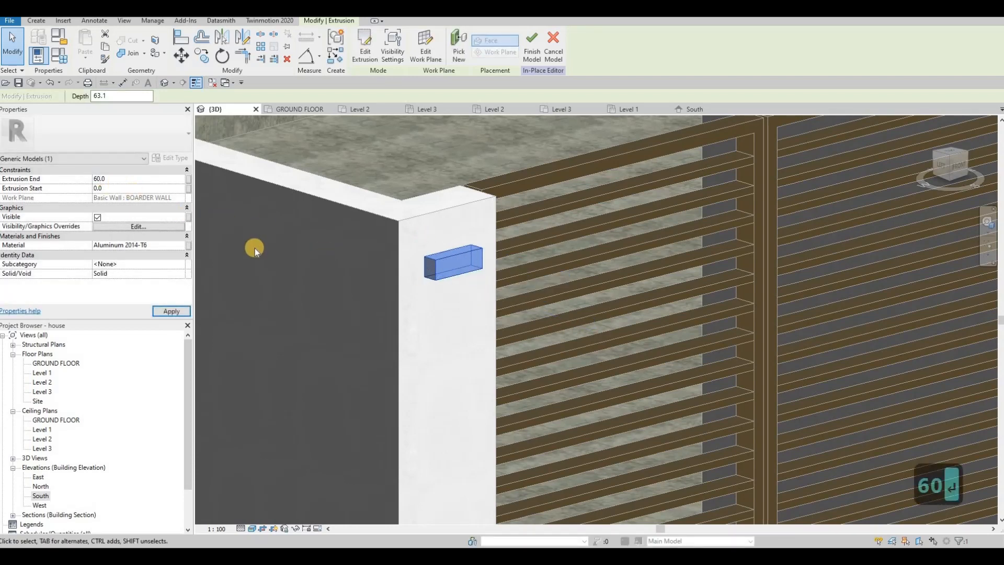
left_click(171, 311)
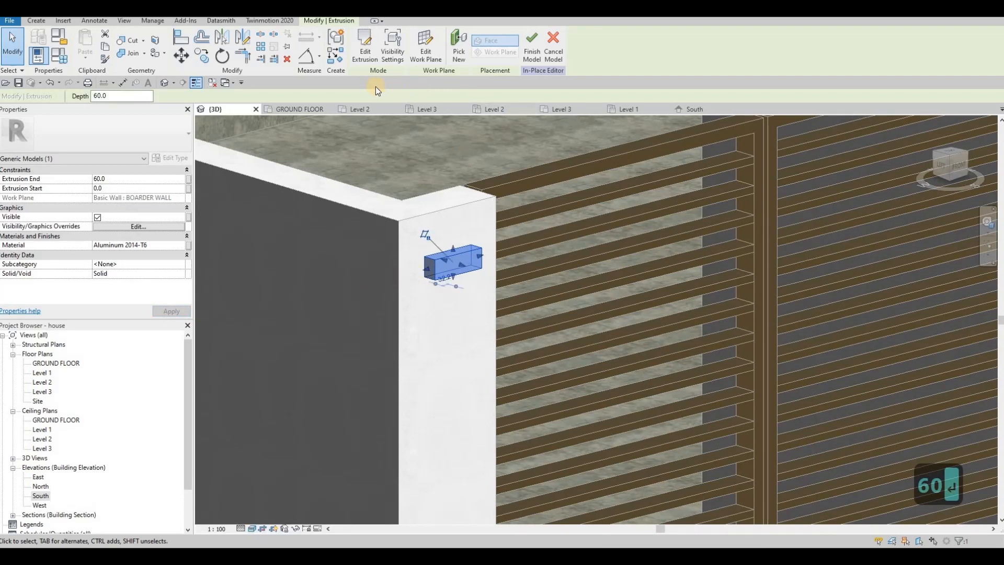
Step: Start another extrusion in the South elevation with the front boarder wall's face as its work plane
left_click(696, 112)
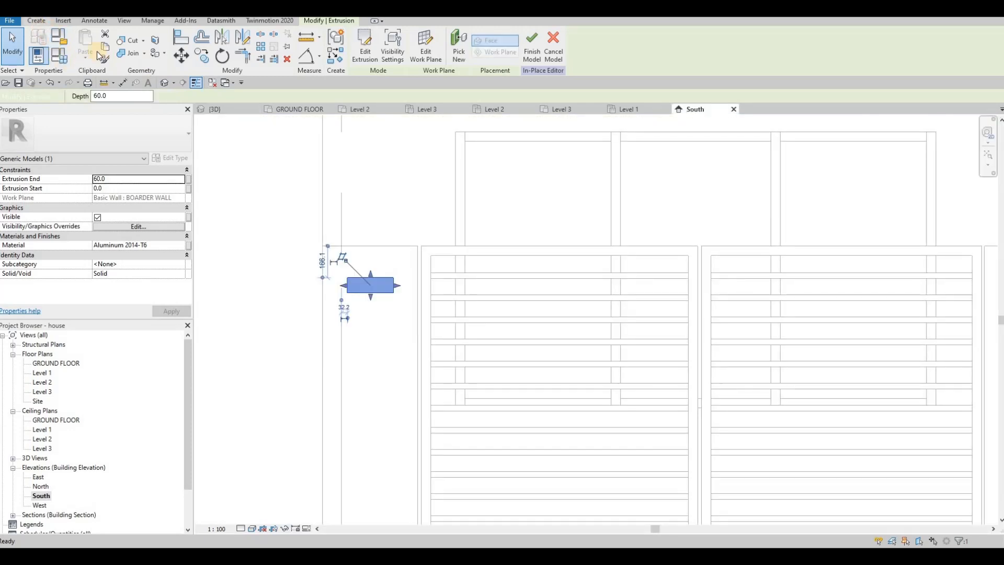
key("Escape")
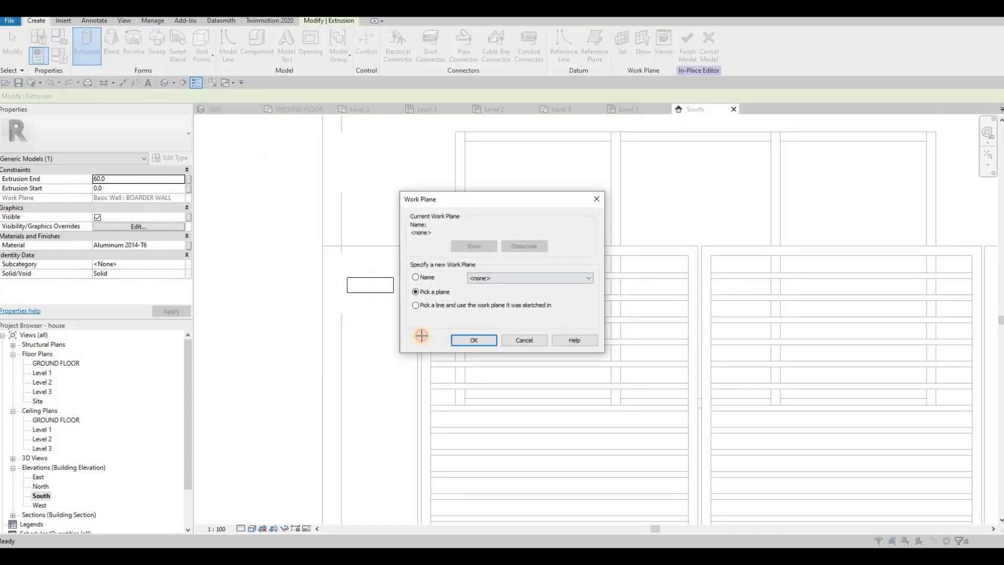
left_click(418, 305)
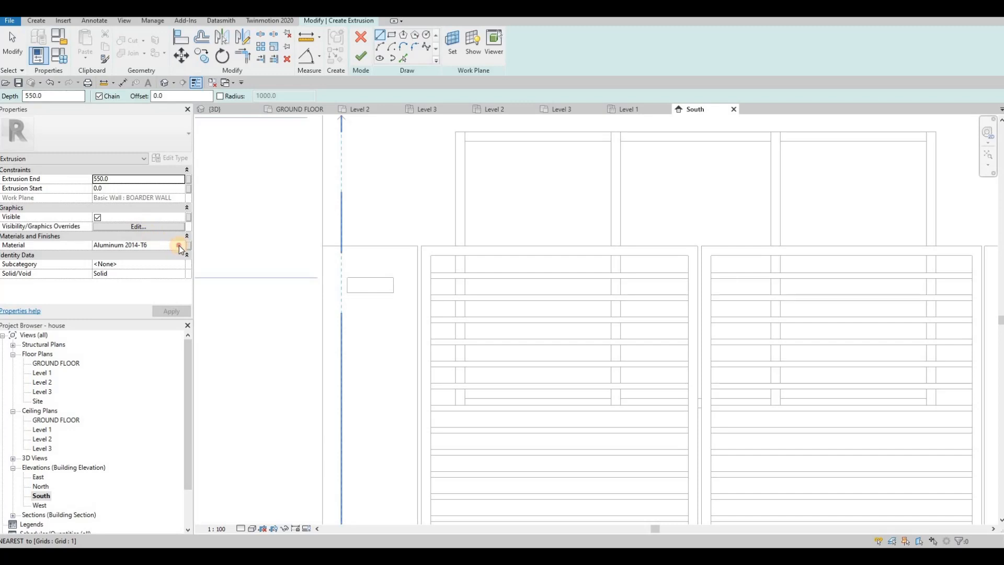
Step: Find the material Glass, White, High Luminance by searching "lumina" and assign it to the new extrusion
left_click(180, 246)
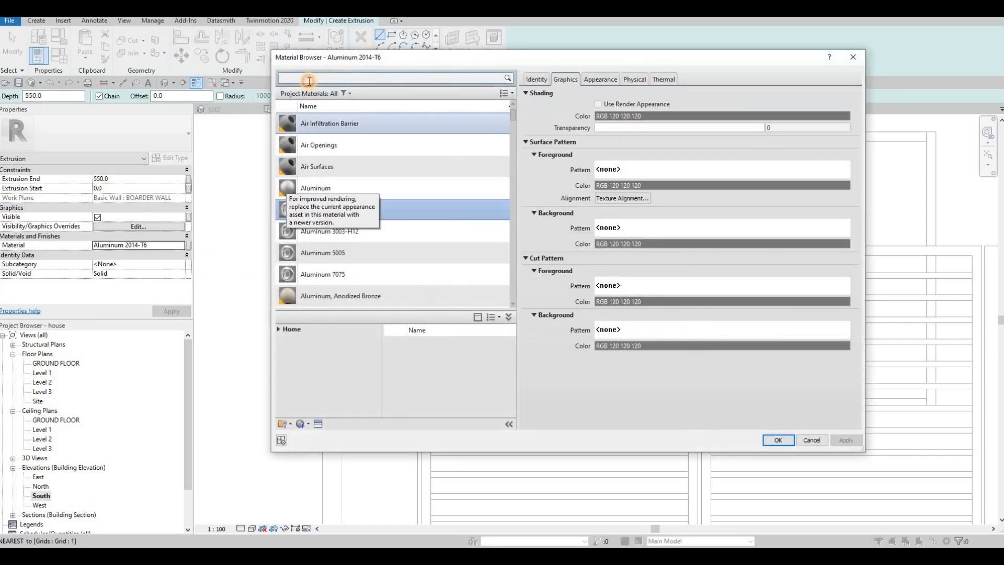
left_click(308, 81)
type("lu")
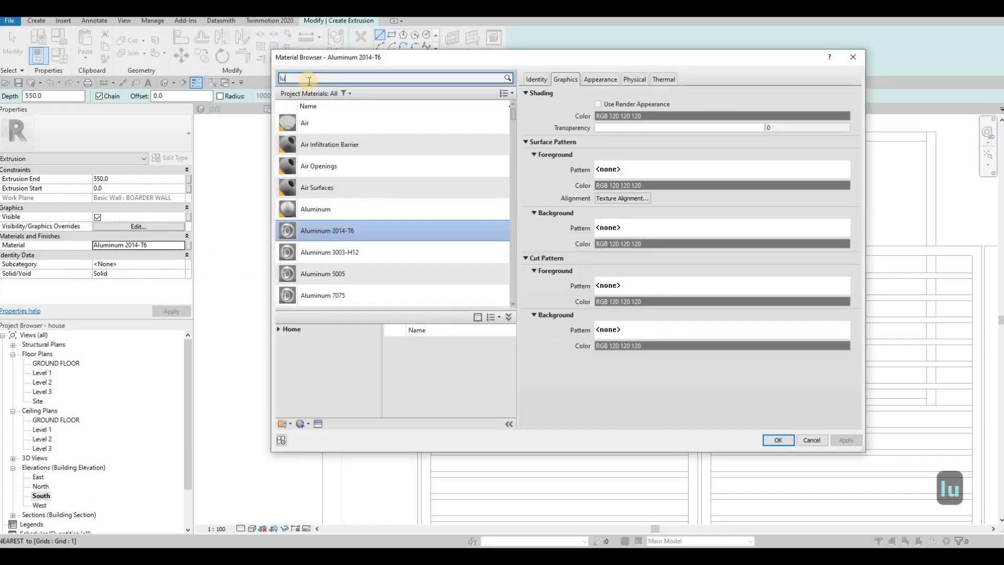
type("mi")
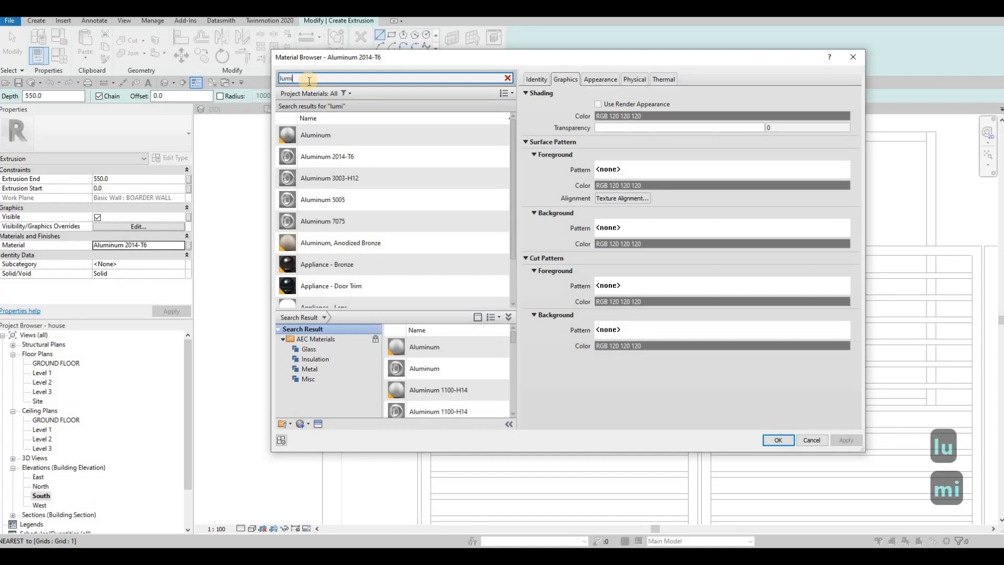
key("BackSpace")
key("BackSpace")
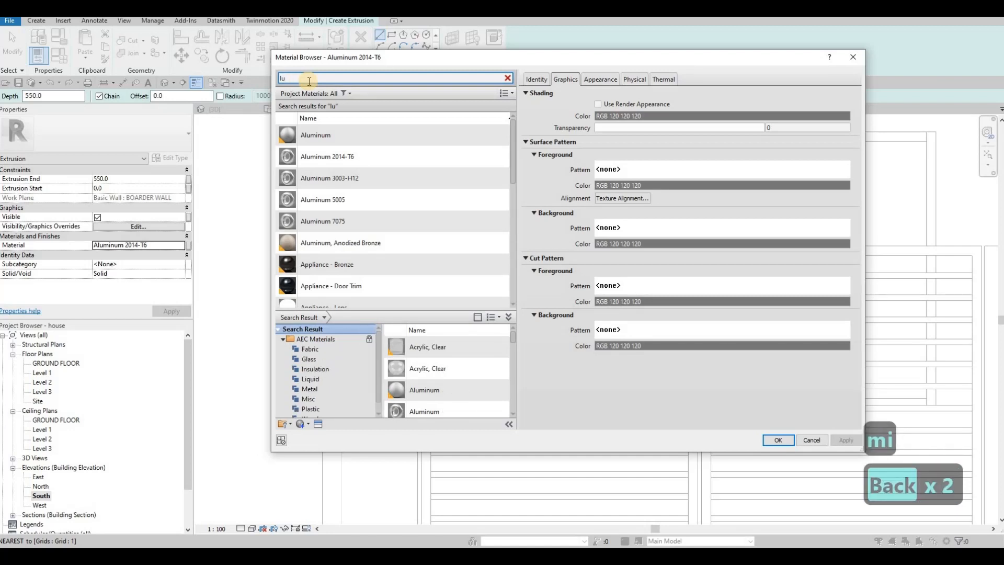
type("mina")
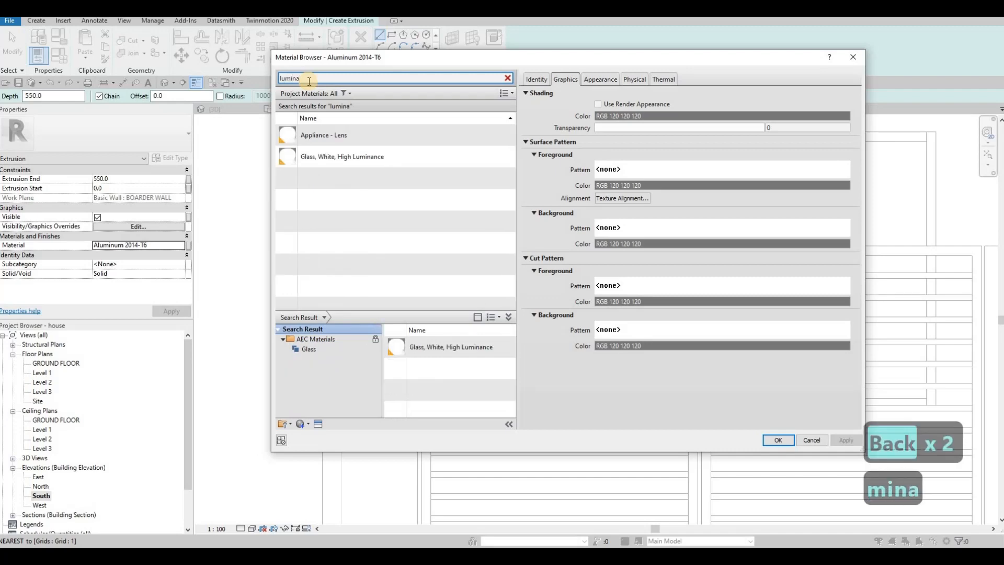
left_click(391, 163)
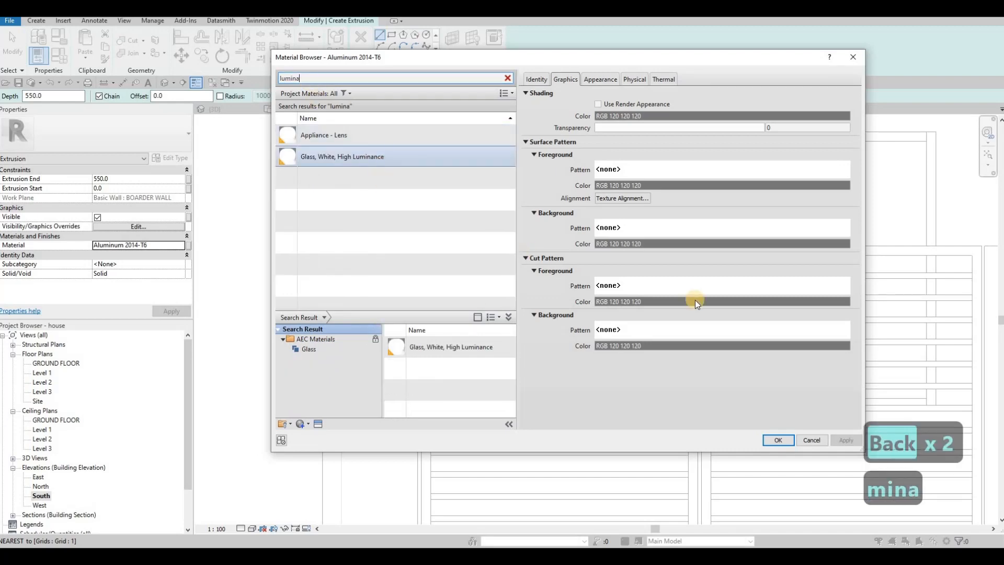
left_click(779, 439)
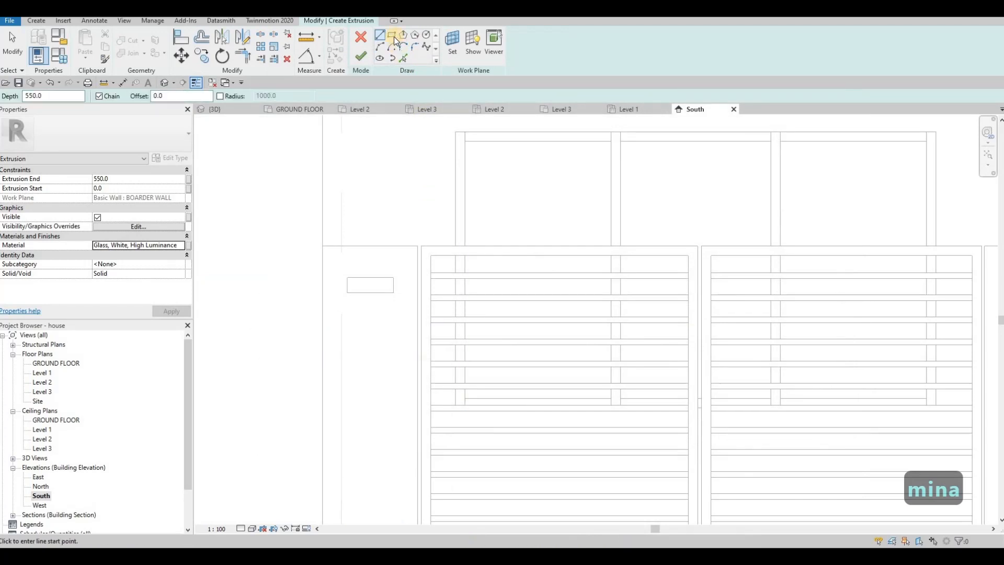
Step: Sketch a rectangle about 80 mm high directly beneath the aluminium block, matching its width, and finish it with an extrusion end of 50 mm
left_click(392, 35)
left_click(347, 292)
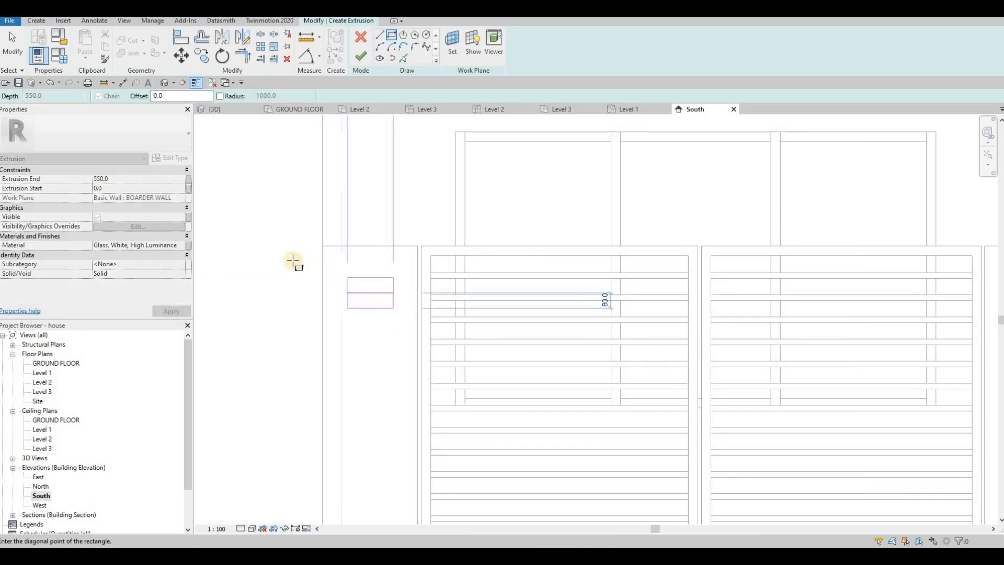
left_click(293, 262)
left_click(132, 180)
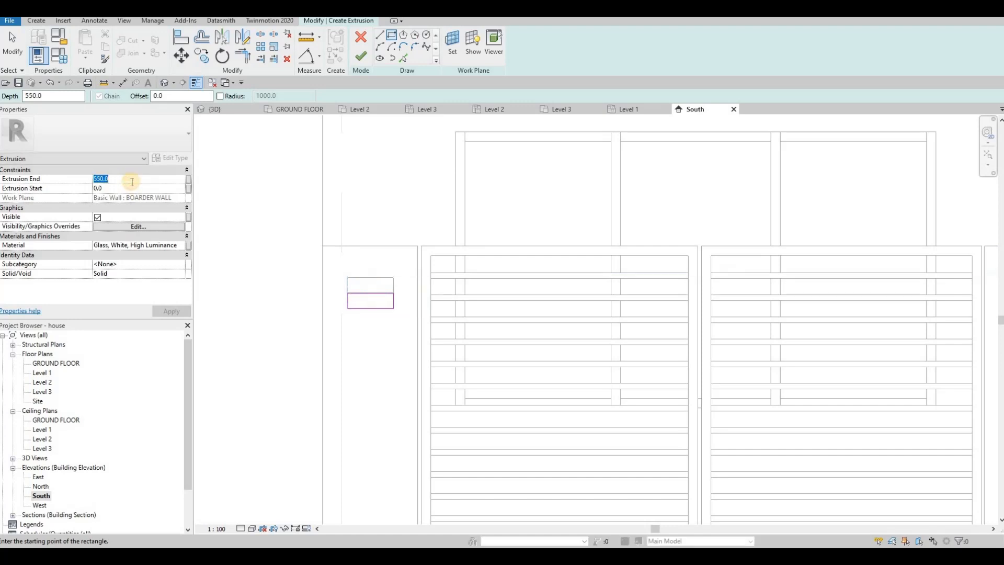
type("50")
key("Return")
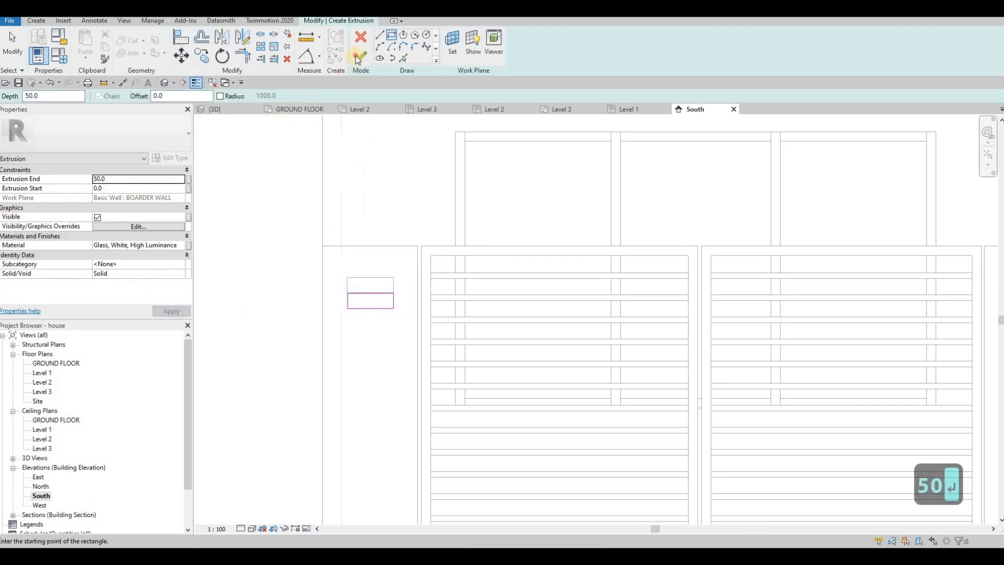
left_click(240, 108)
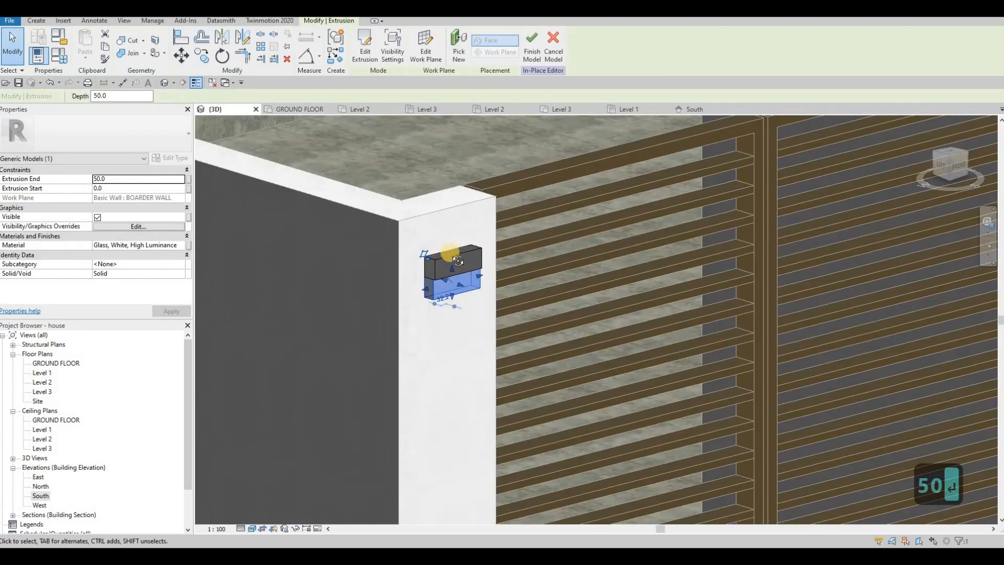
Step: Reduce the glass block's height in the 3D view by pulling its underside up towards the aluminium block
mouse_move(450, 254)
middle_mouse_down("shift")
mouse_move(459, 290)
mouse_move(448, 316)
middle_mouse_up("shift")
scroll(448, 316, "up", 4)
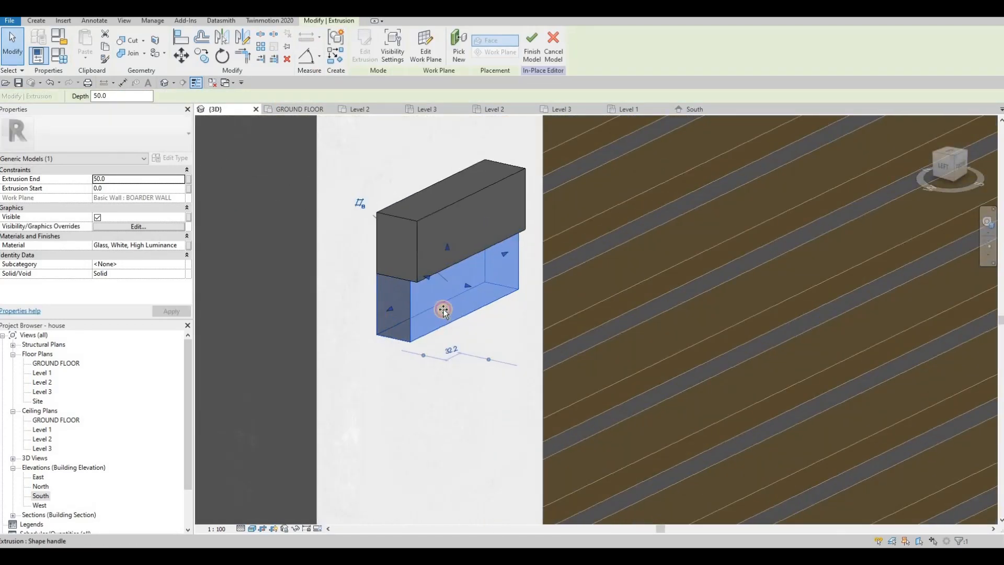
left_click_drag(444, 311, 469, 282)
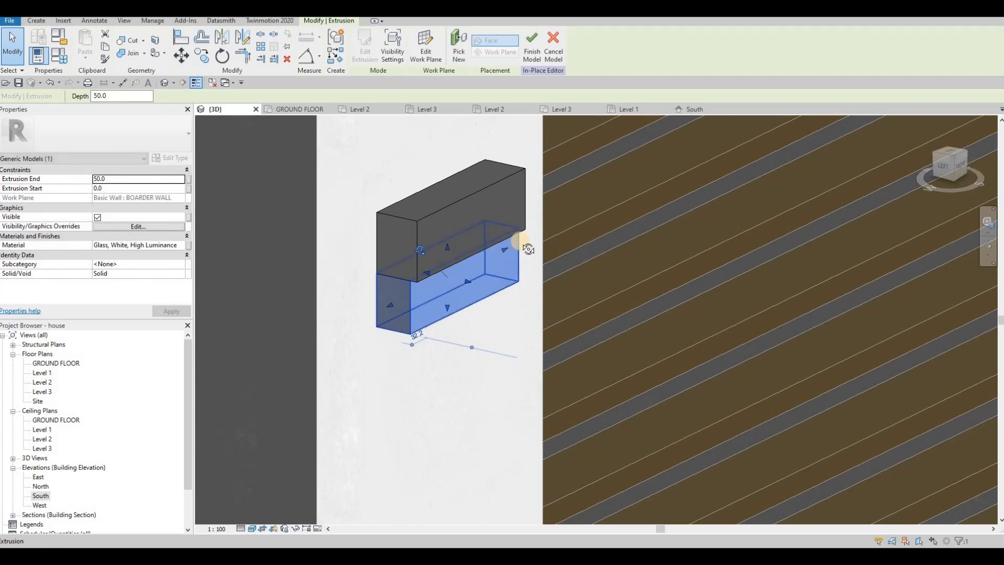
middle_click_drag(526, 247, 471, 280, "shift")
left_click(441, 299)
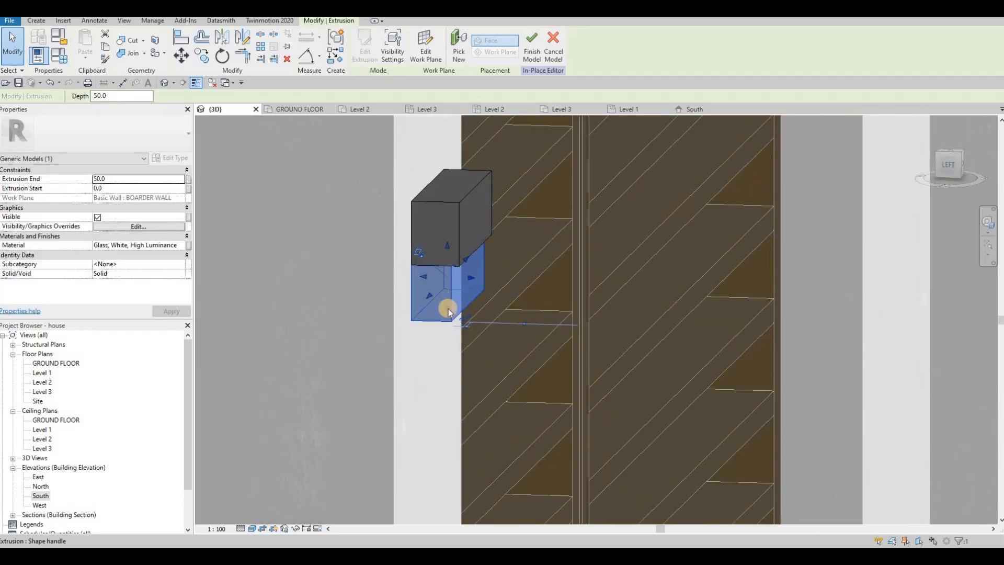
left_click_drag(449, 302, 448, 282)
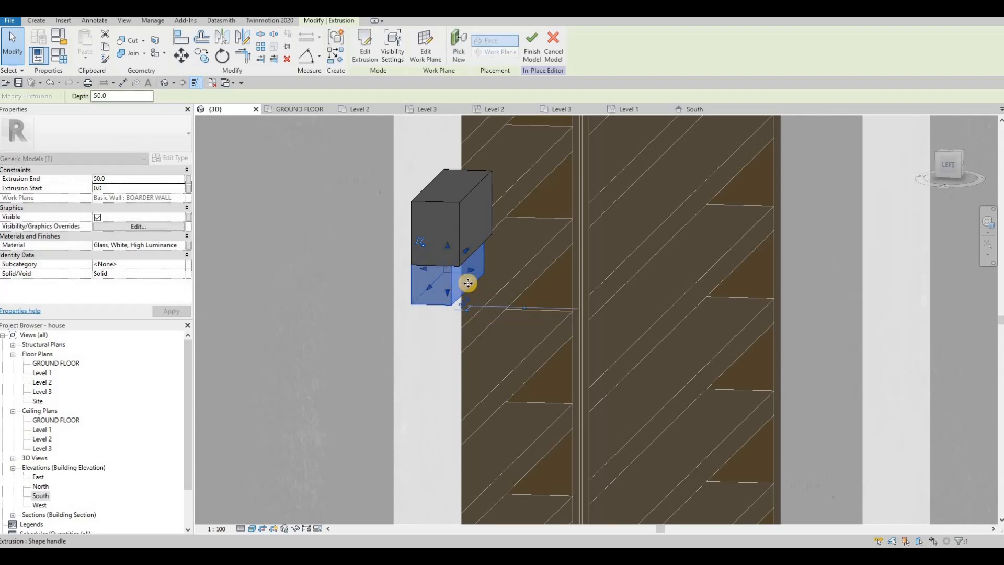
middle_click_drag(387, 286, 393, 198, "shift")
scroll(393, 194, "down", 2)
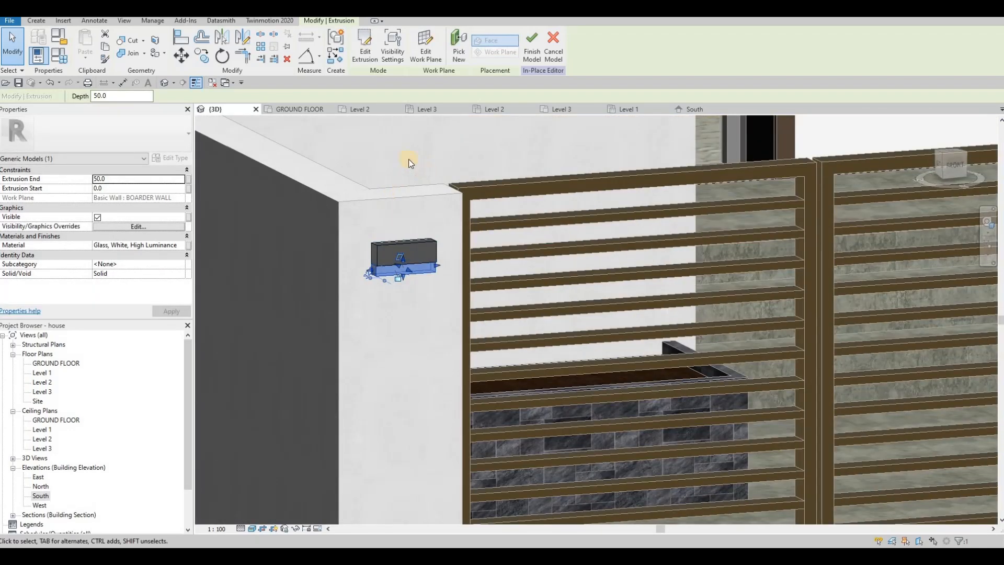
key("Escape")
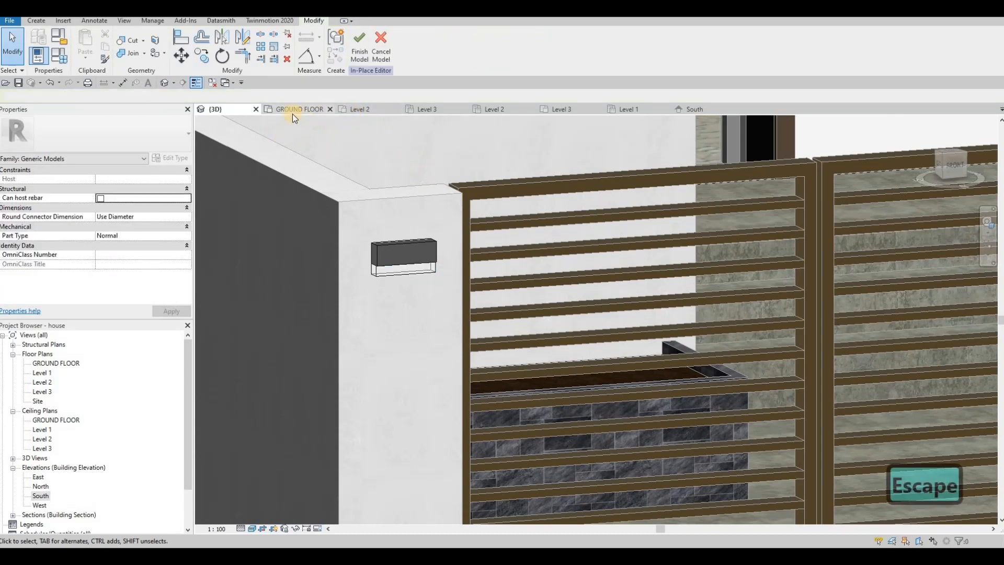
Step: Copy both fixture blocks in the South elevation from the westernmost pillar to the top midpoint of the pillar east of the west gate
left_click(691, 111)
middle_click_drag(450, 329, 398, 312)
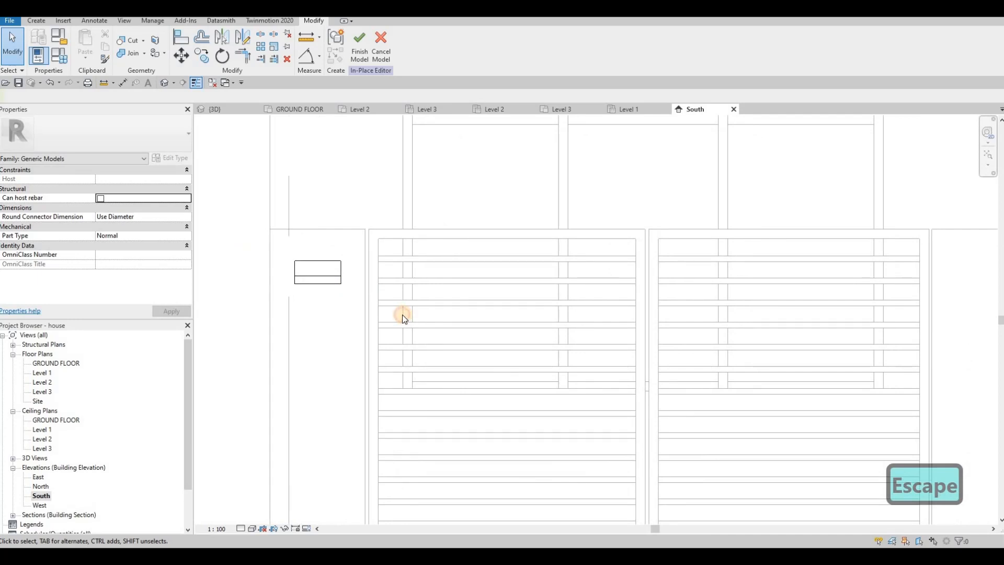
left_click_drag(254, 247, 403, 314)
key("c")
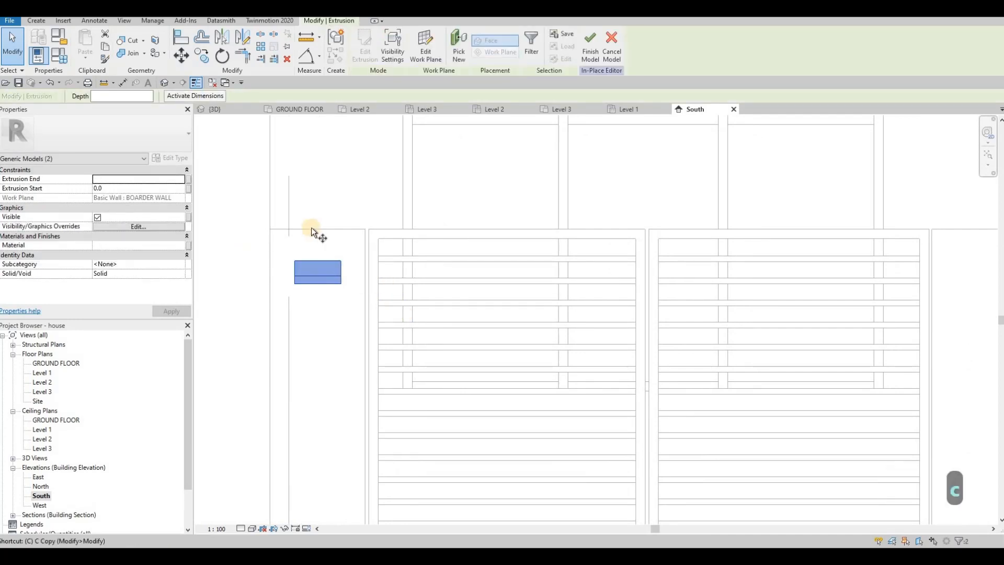
key("o")
left_click(353, 243)
scroll(533, 231, "down", 4)
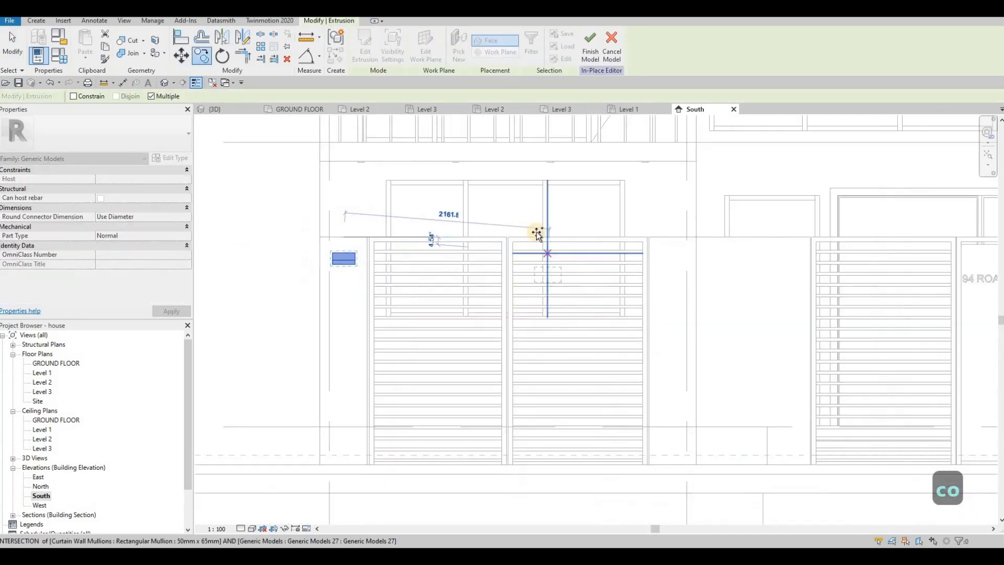
left_click(499, 229)
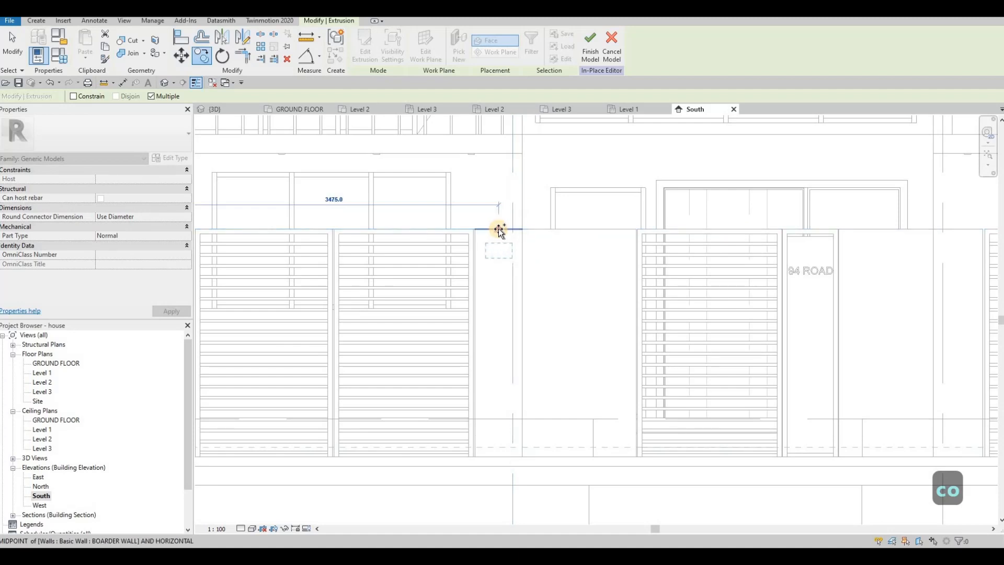
Step: Place further copies of the fixture on the two pillars flanking the east double gate and end the Copy command
middle_click_drag(663, 246, 596, 242)
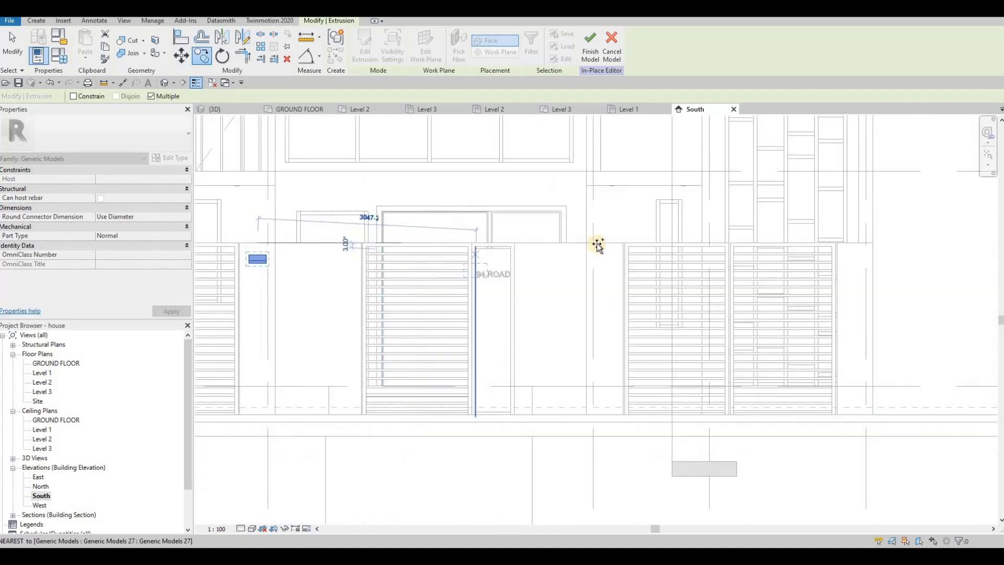
left_click(720, 256)
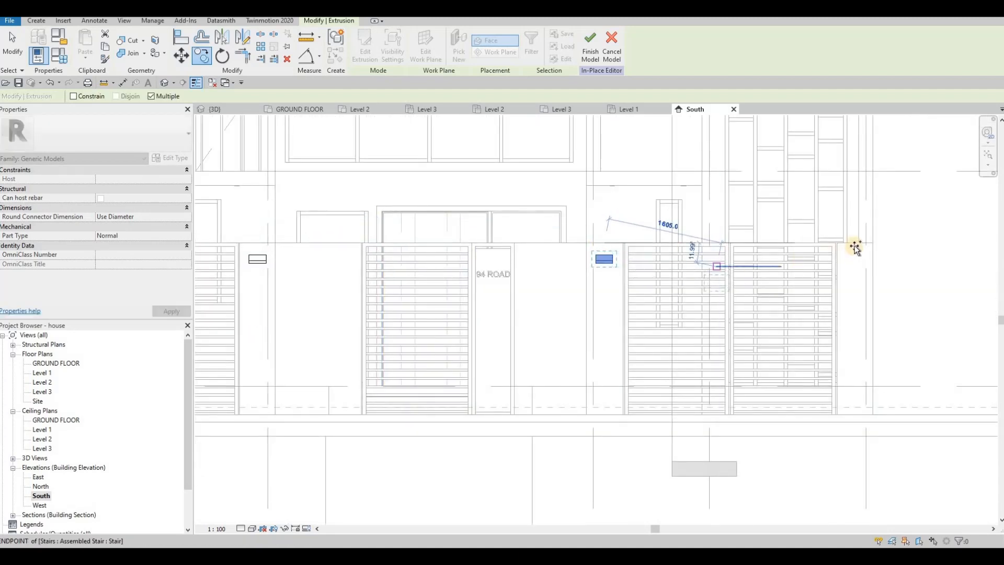
left_click(855, 246)
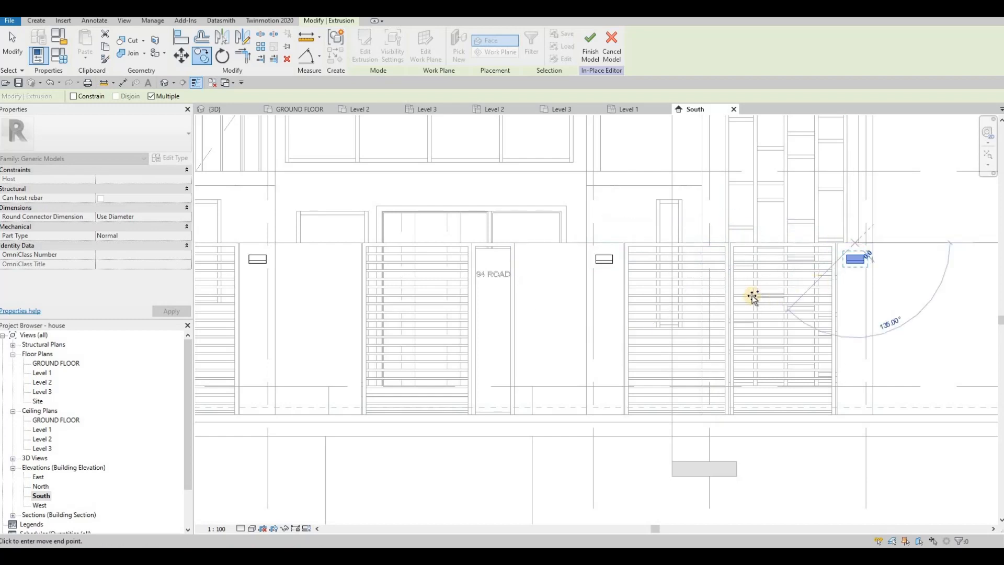
scroll(775, 292, "down", 1)
scroll(614, 265, "up", 1)
key("Escape")
key("Escape")
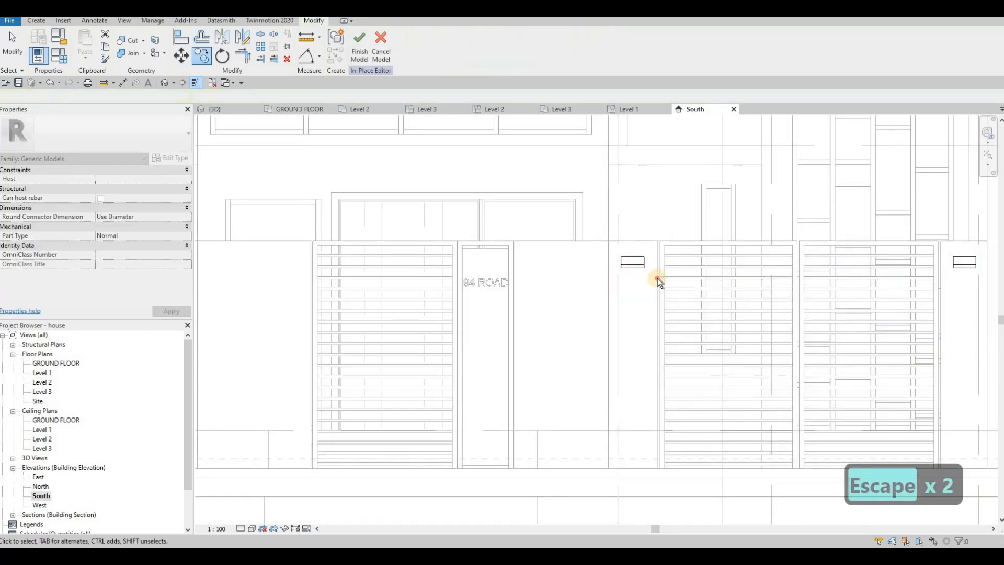
Step: Nudge the fixture copy on the pillar just west of the east double gate sideways to fine-tune its position
left_click_drag(660, 285, 660, 285)
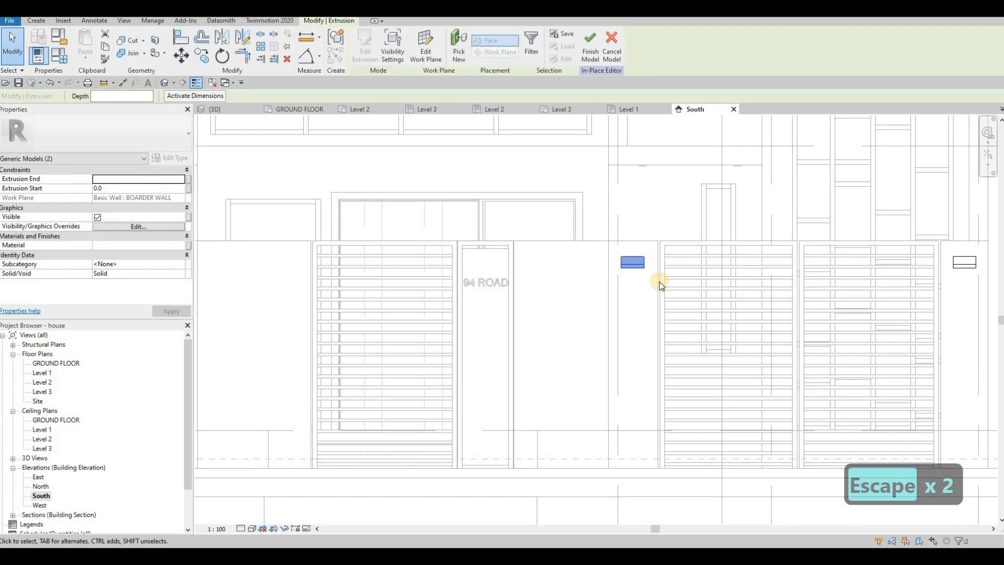
key("Right")
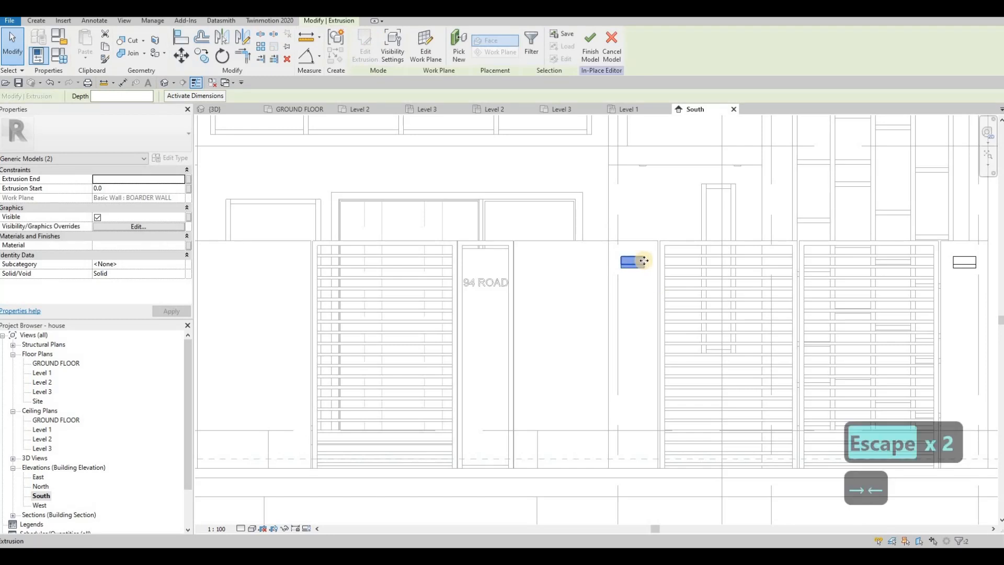
scroll(643, 260, "up", 2)
key("Left")
key("Right")
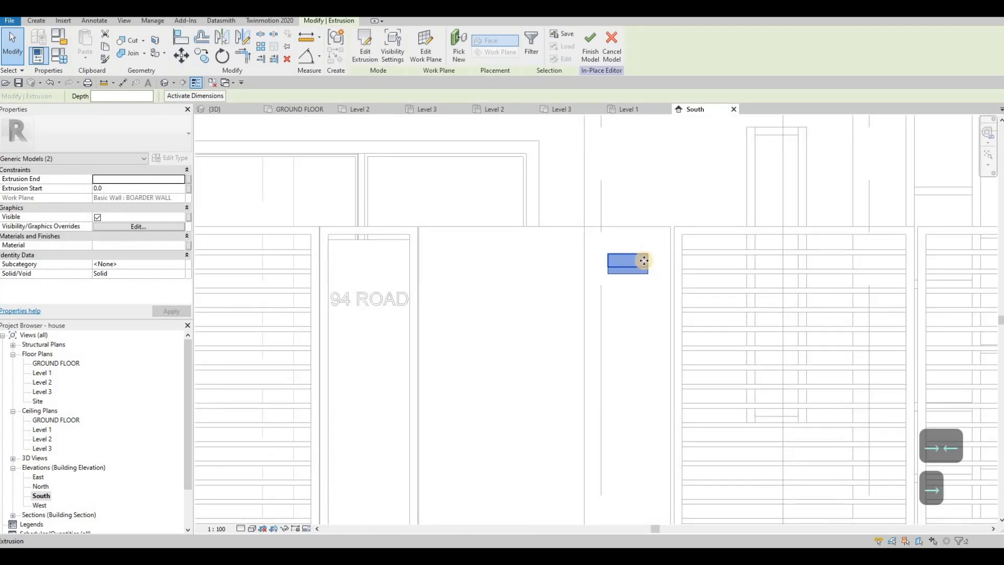
key("Right")
key("Left")
key("Escape")
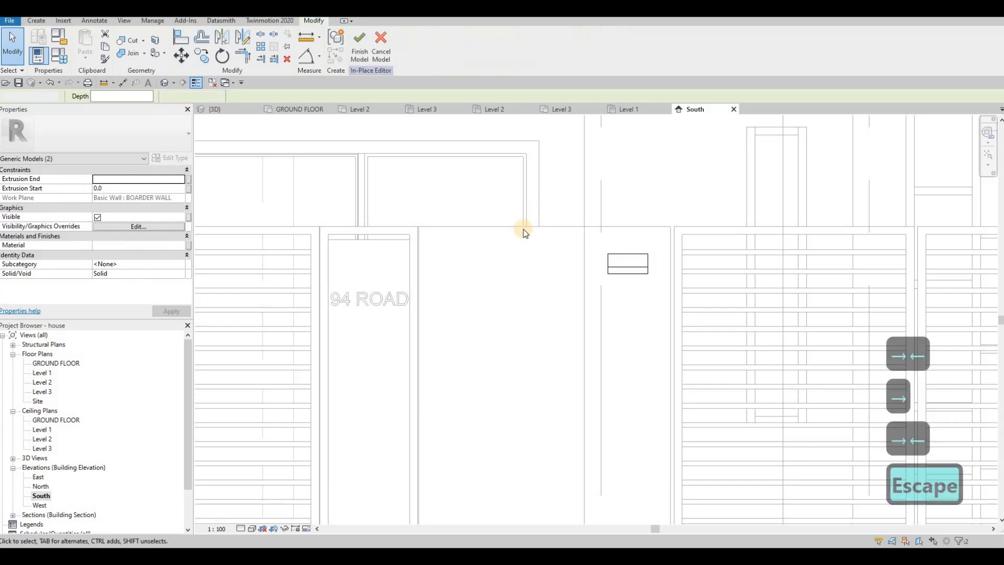
scroll(571, 242, "down", 3)
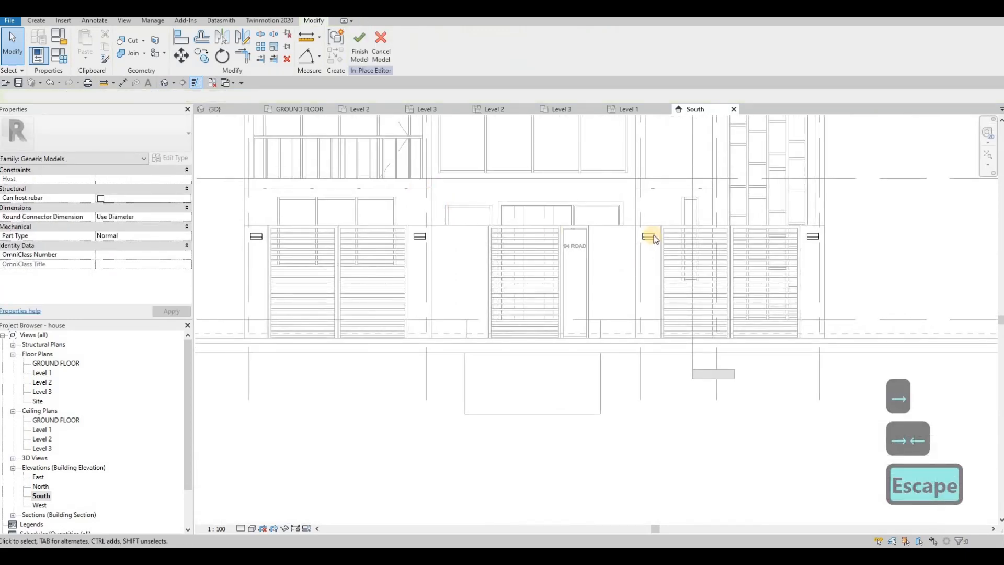
scroll(653, 236, "up", 3)
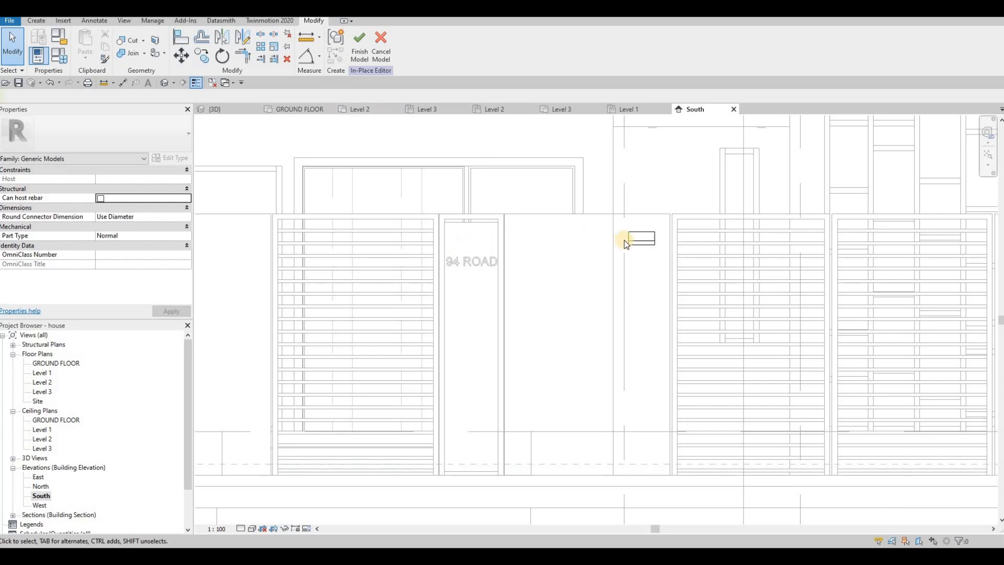
middle_click_drag(625, 240, 675, 233)
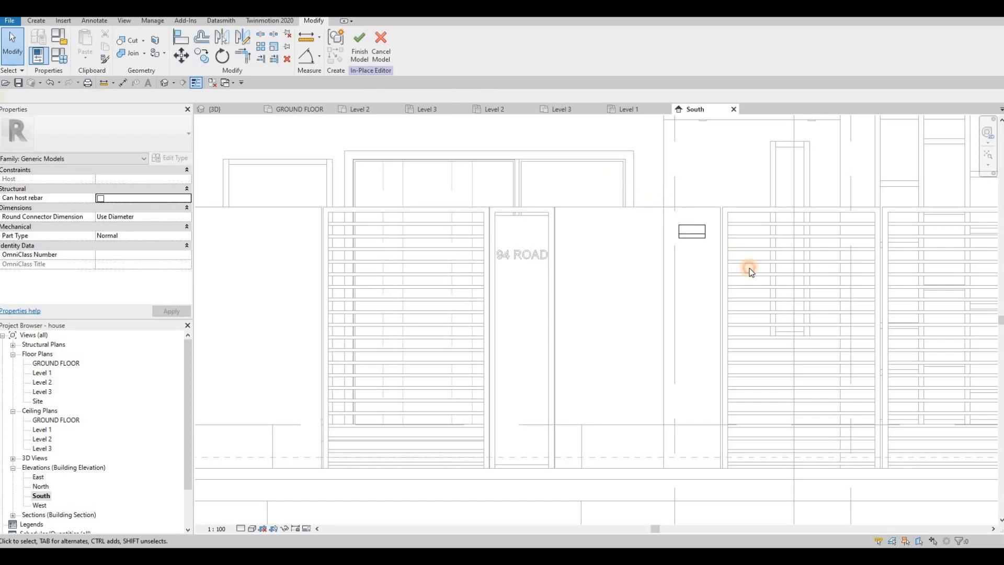
left_click_drag(750, 271, 635, 195)
key("F1")
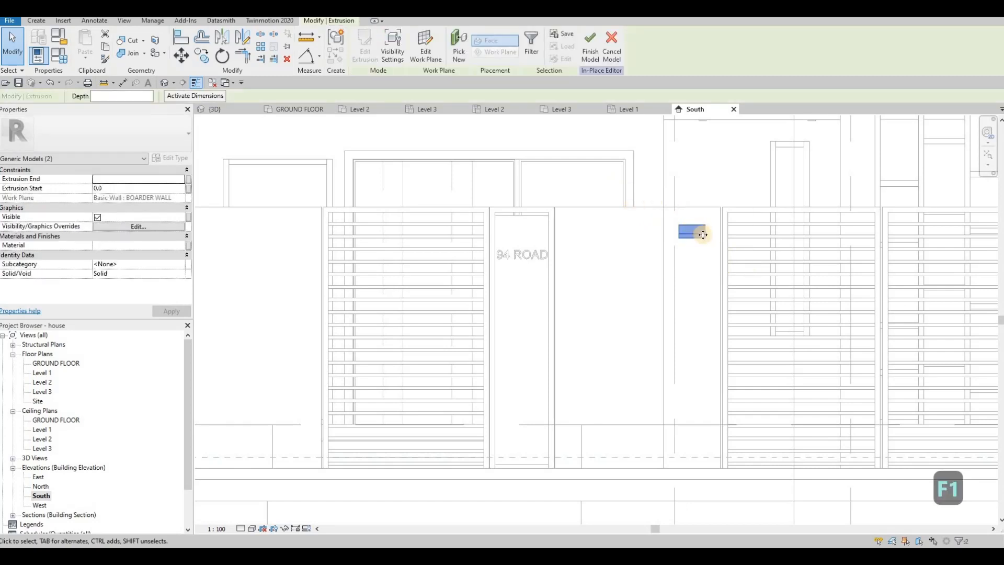
key("Escape")
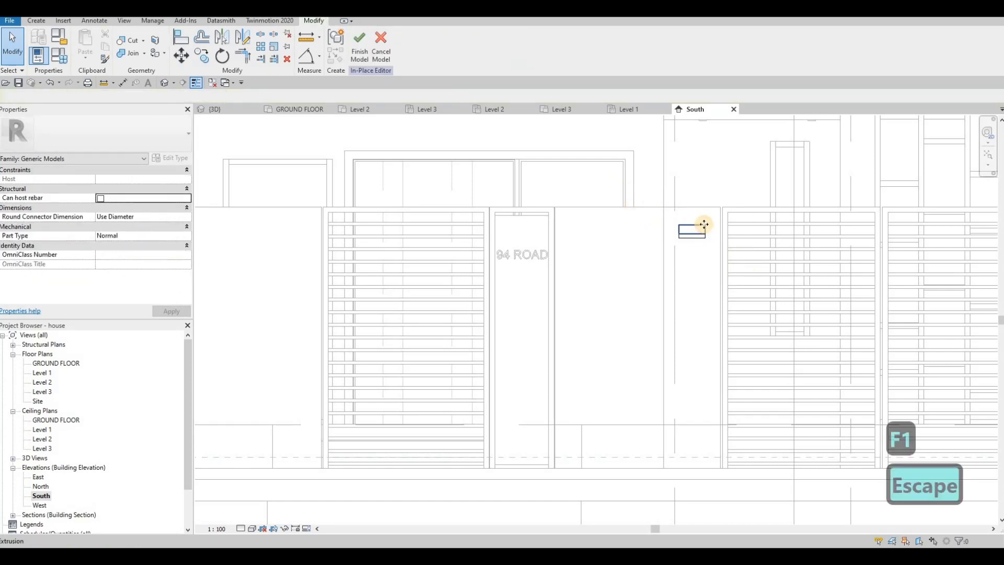
Step: Create a similar 50 mm extrusion on the boundary wall between the 94 ROAD panel and the pillar fixture, about 576 by 53 mm
left_click(704, 224)
key("c")
key("s")
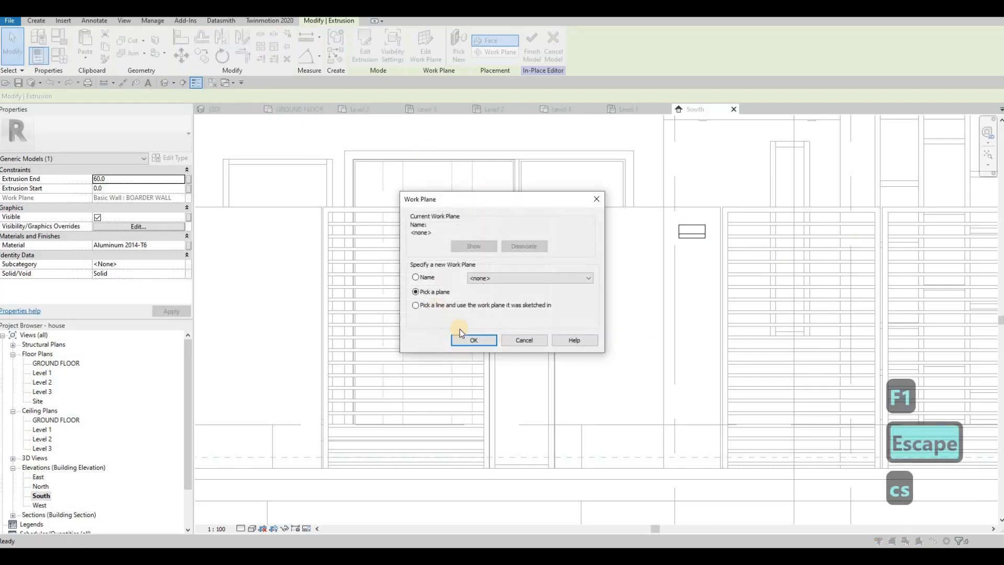
left_click(589, 252)
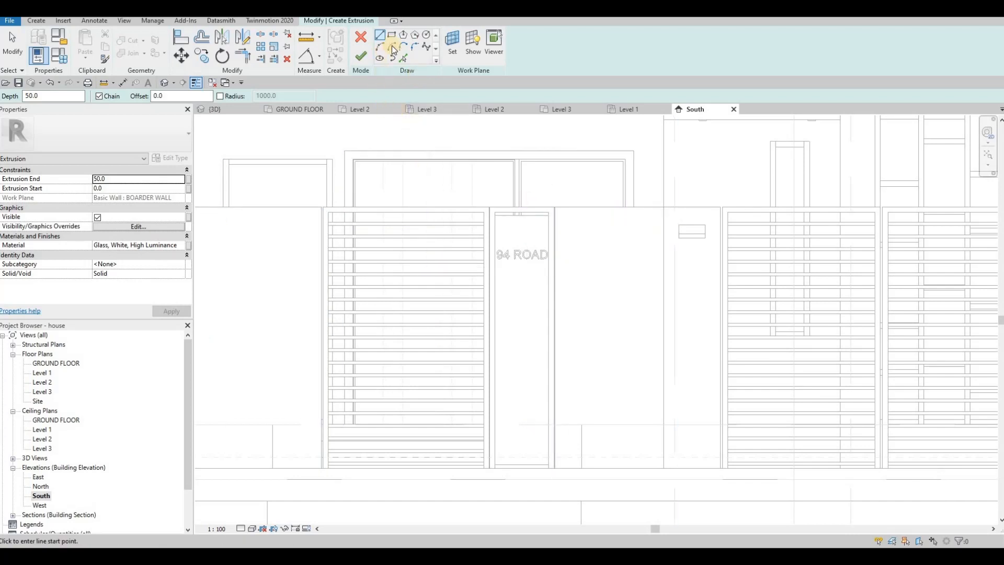
left_click(596, 242)
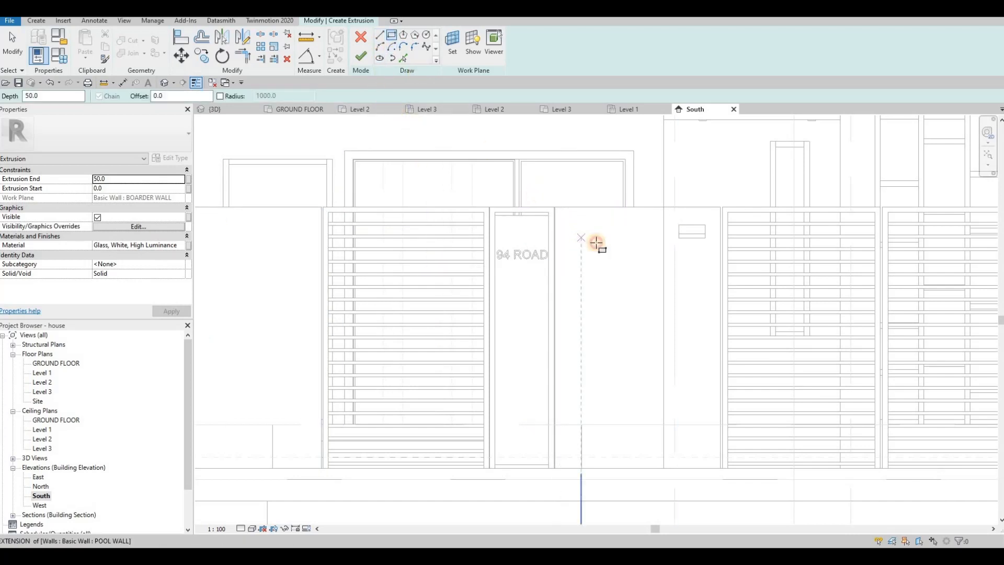
left_click(637, 243)
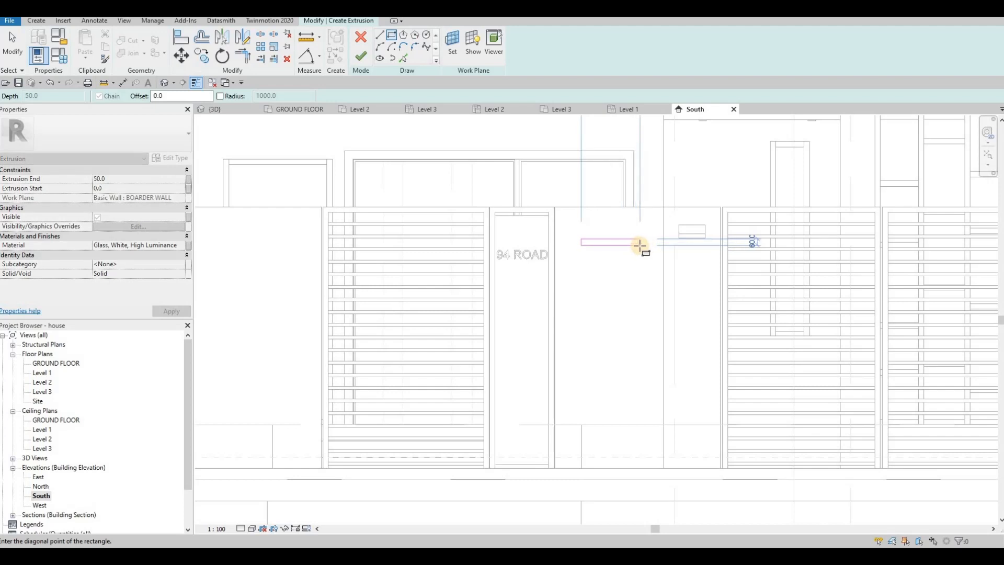
scroll(663, 260, "up", 2)
left_click(663, 258)
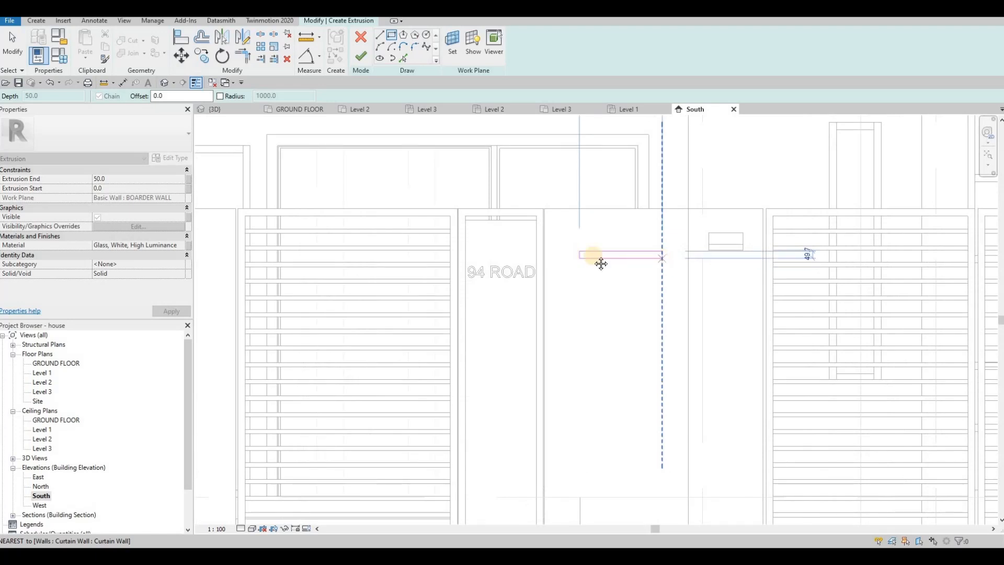
scroll(578, 246, "down", 2)
scroll(581, 249, "up", 3)
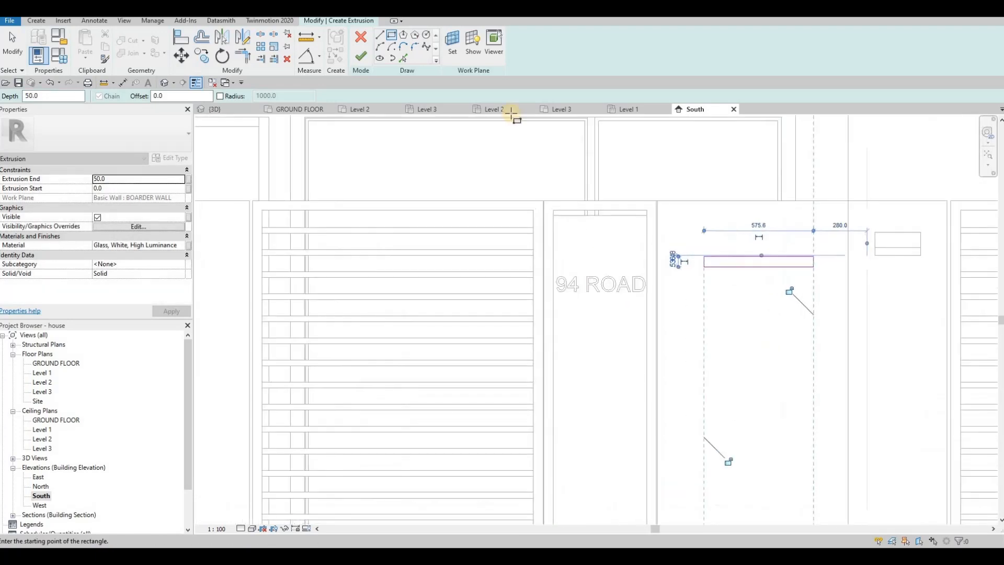
left_click(359, 58)
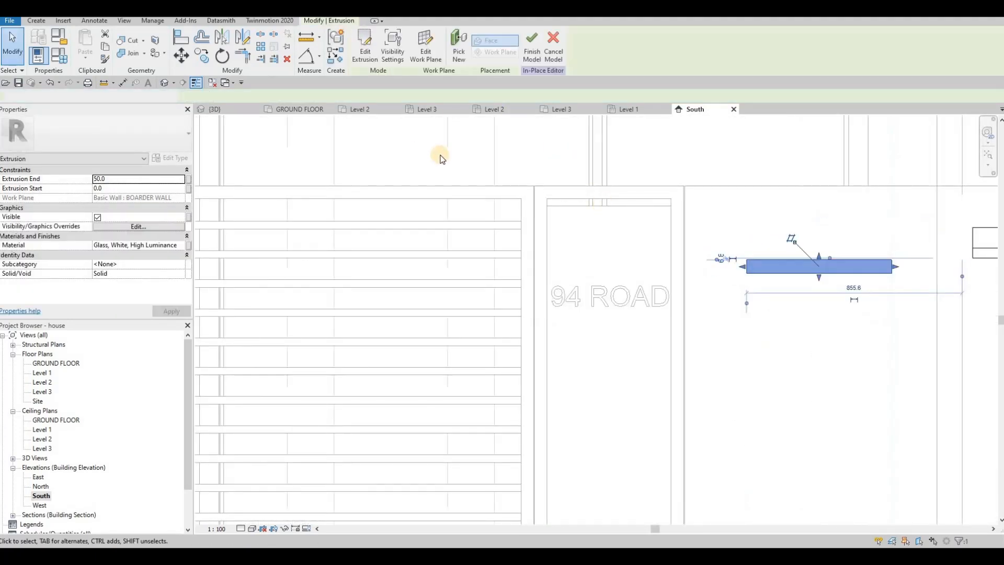
Step: Create a similar 50 mm glass extrusion on the panel above the 94 ROAD text as a thin strip about 20 mm high
key("c")
key("s")
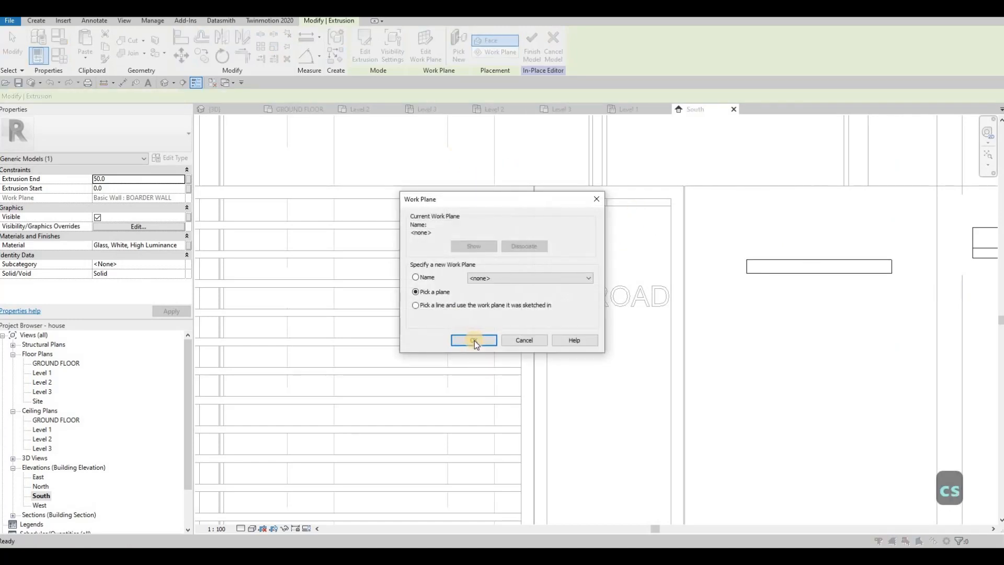
left_click(475, 340)
left_click(580, 264)
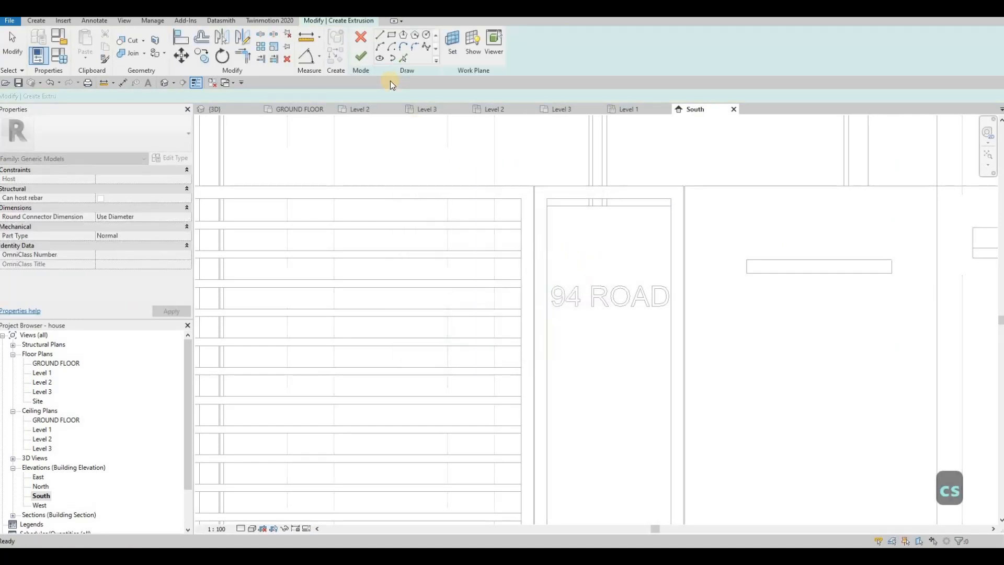
left_click(393, 37)
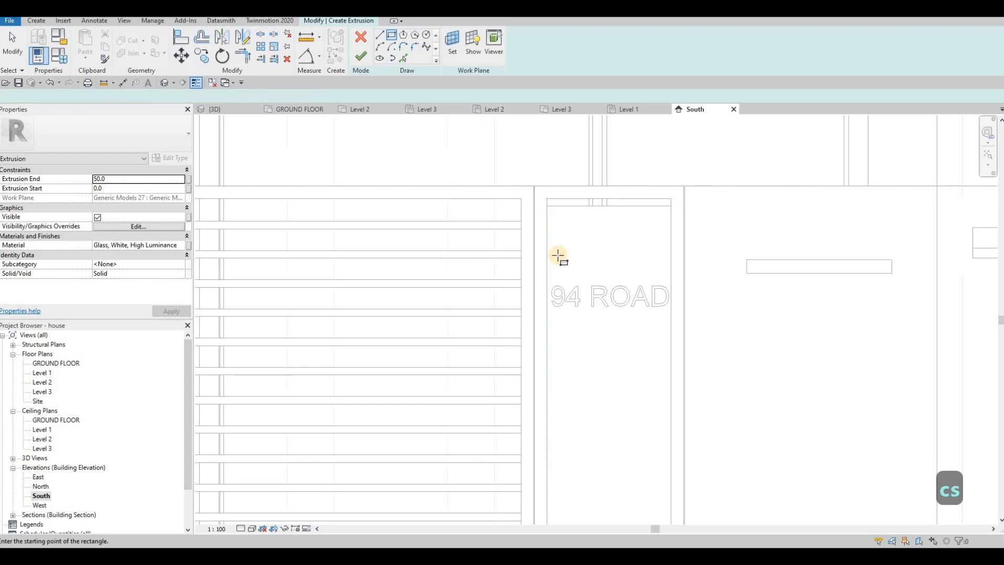
left_click(656, 261)
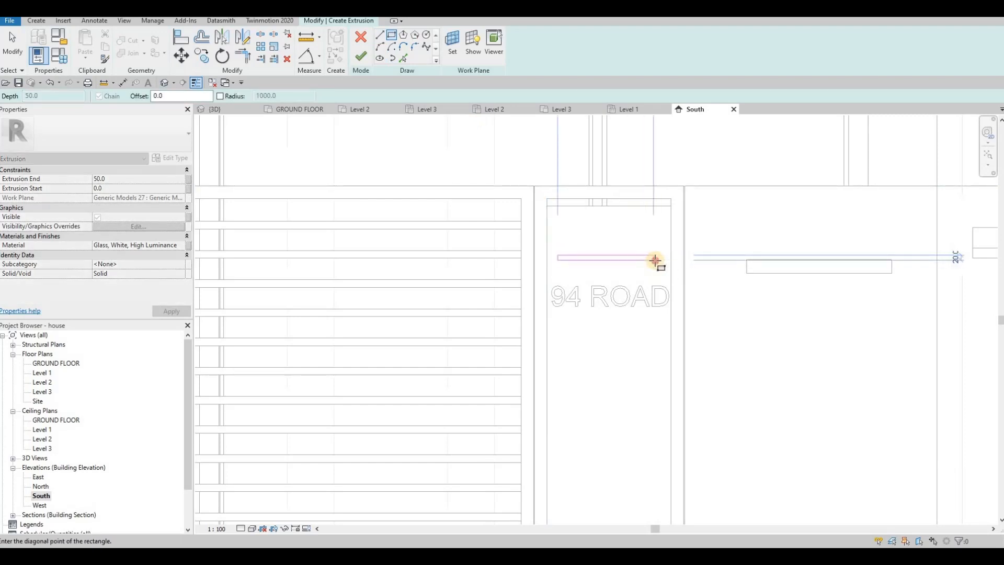
left_click(557, 255)
scroll(615, 235, "down", 2)
left_click(361, 59)
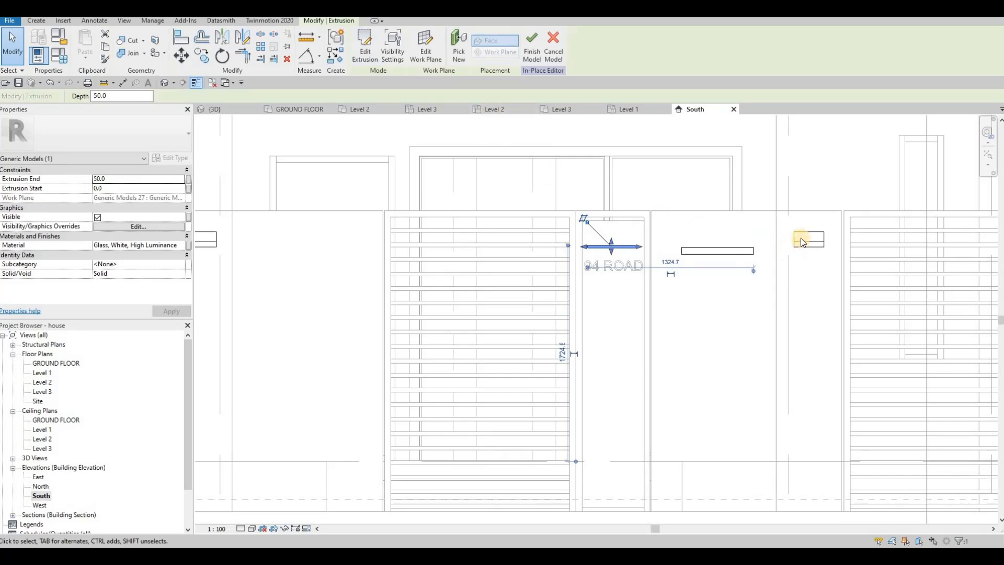
Step: Copy the material name Aluminum 2014-T6 from the upper block of the fixture on the neighbouring pillar
key("Escape")
left_click(802, 241)
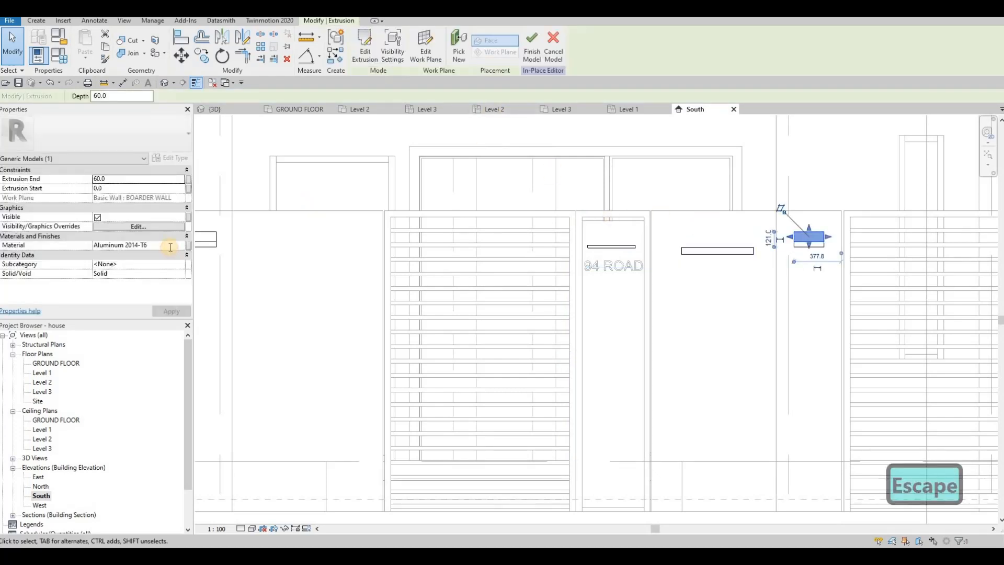
left_click(168, 246)
key("ctrl+c")
key("Escape")
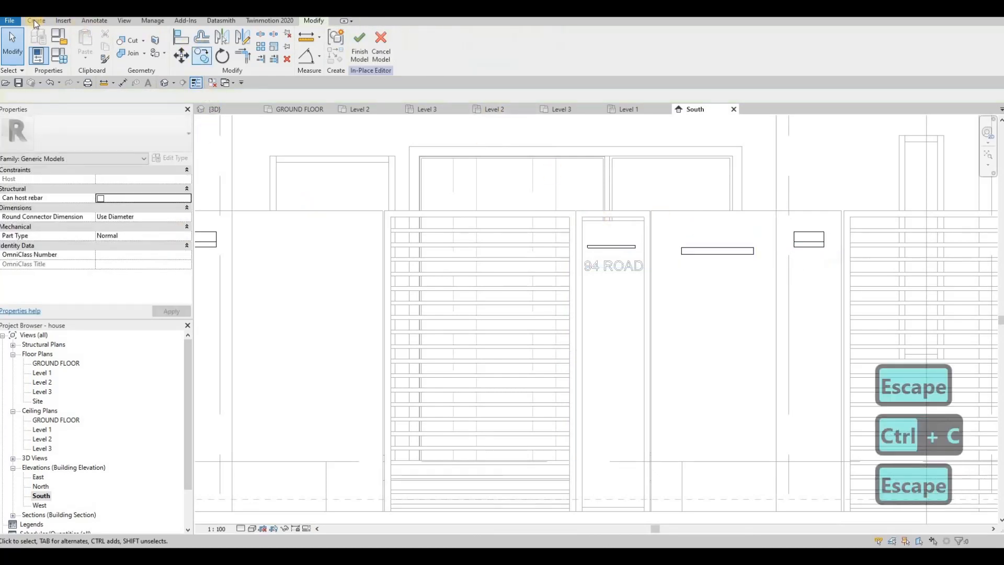
Step: Extrude a 50 mm deep rectangle on the boundary wall directly above the long glass strip, matching its width and about 83 mm high
left_click(90, 46)
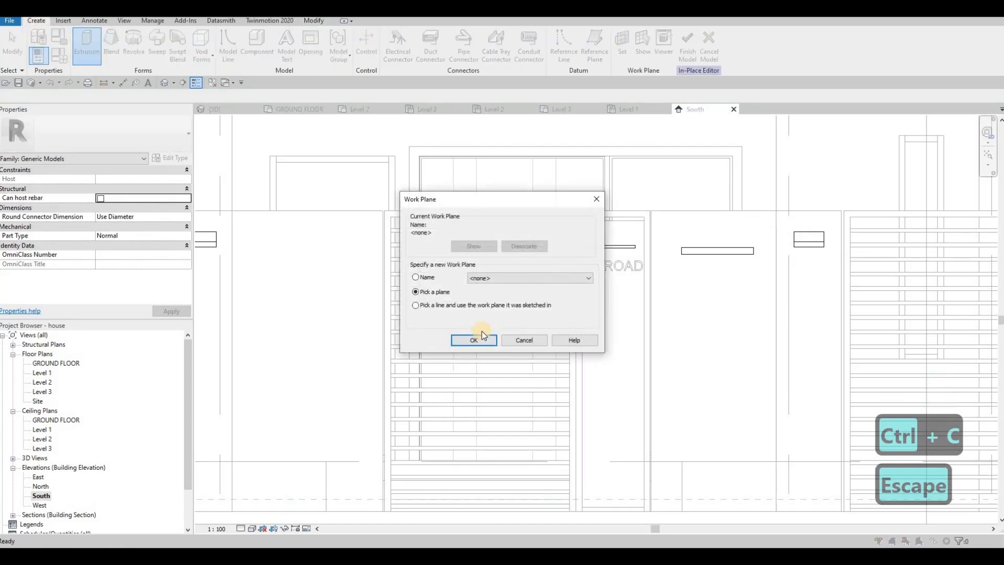
key("Return")
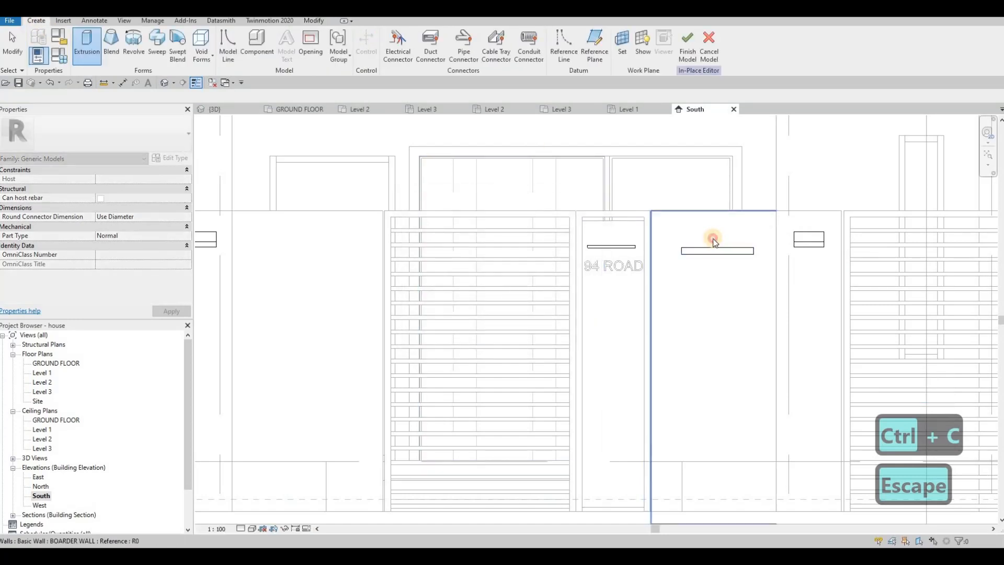
left_click(709, 237)
left_click(392, 35)
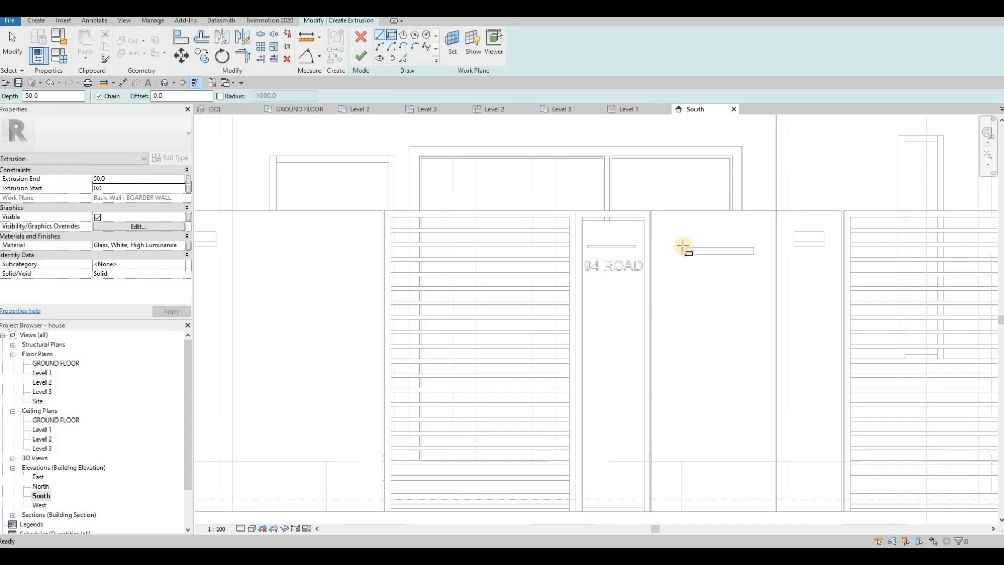
left_click(681, 247)
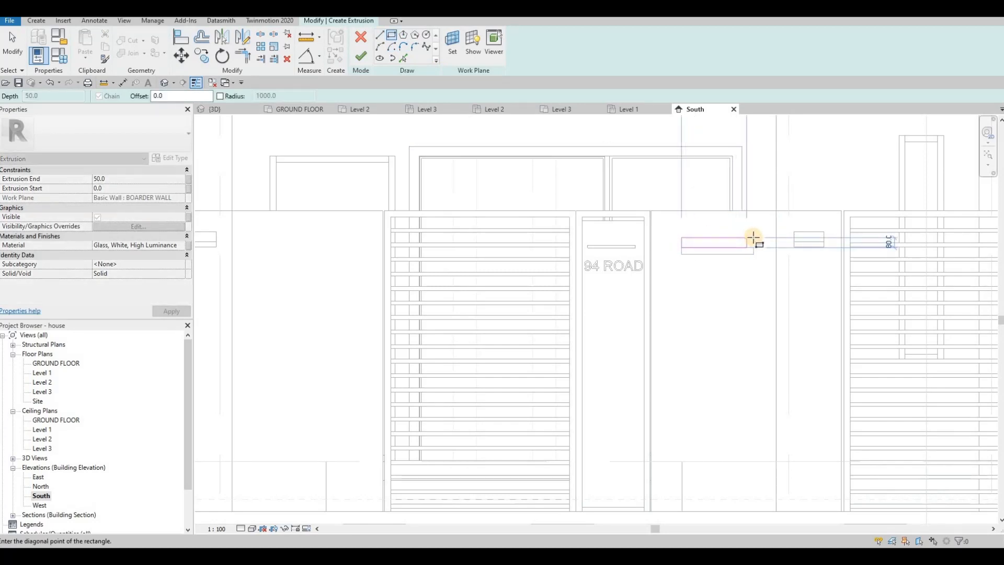
left_click(704, 267)
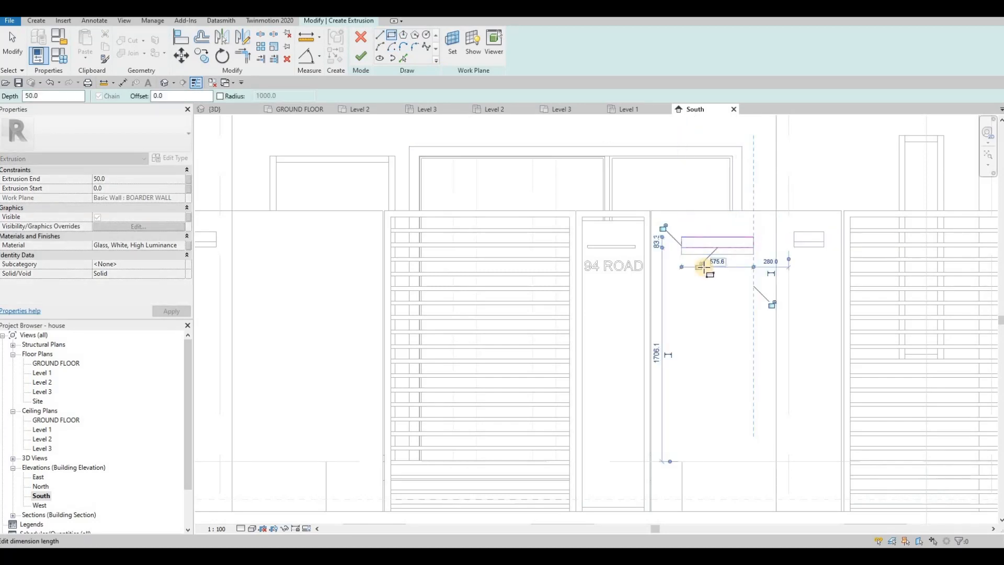
key("Escape")
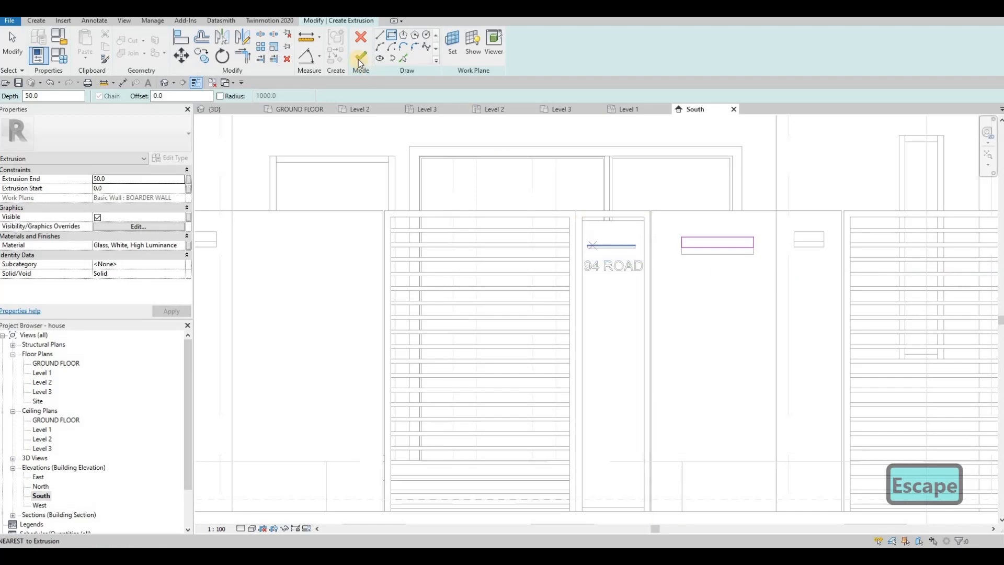
scroll(585, 222, "up", 2)
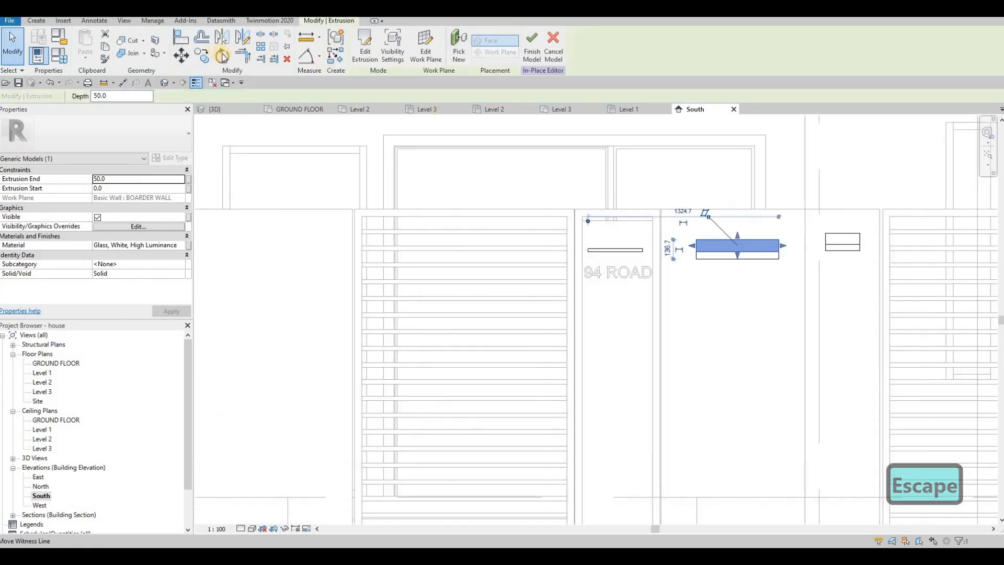
Step: Start a new extrusion on the 94 ROAD panel's face and set its material to Aluminum 2014-T6
left_click(36, 21)
left_click(87, 44)
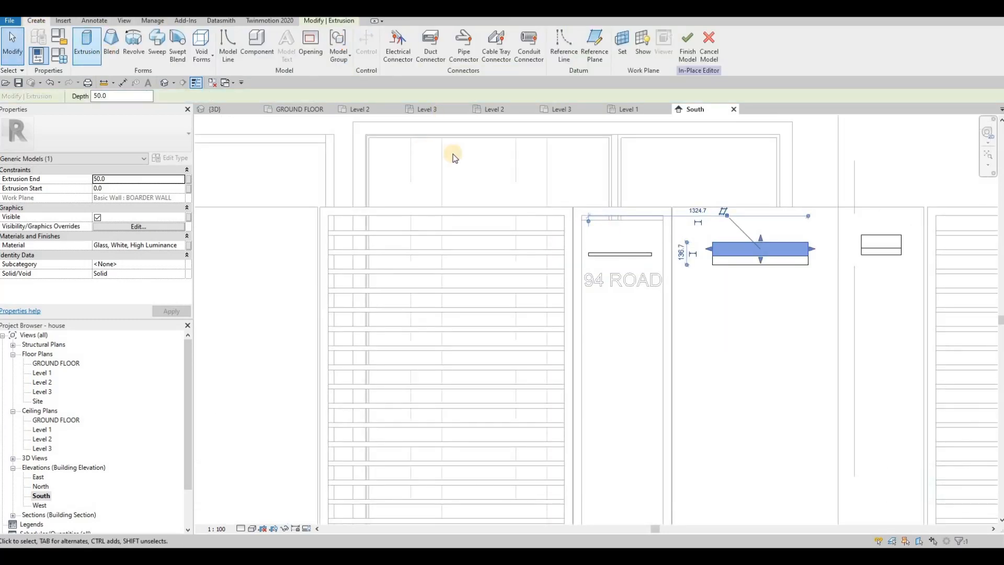
left_click(625, 248)
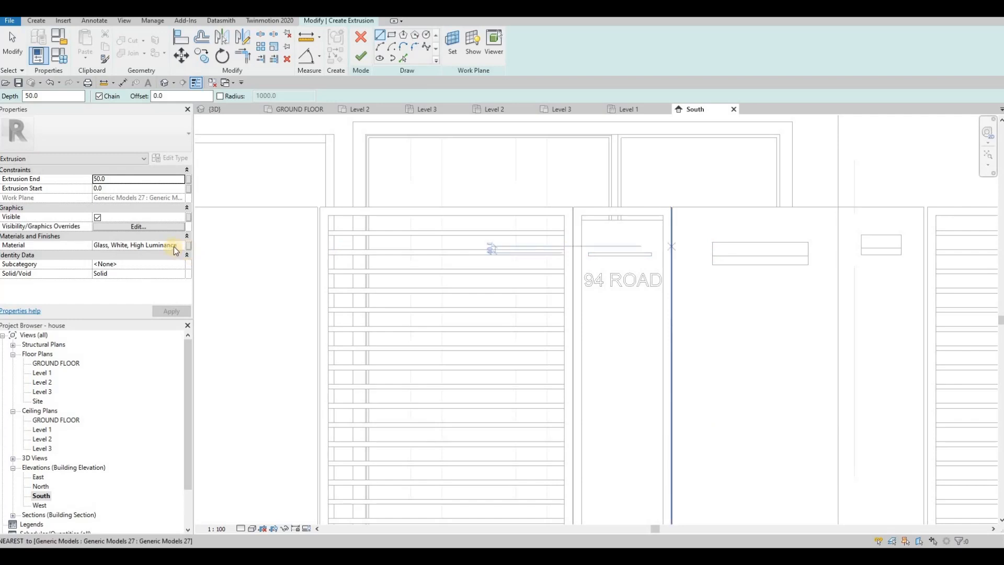
left_click(178, 246)
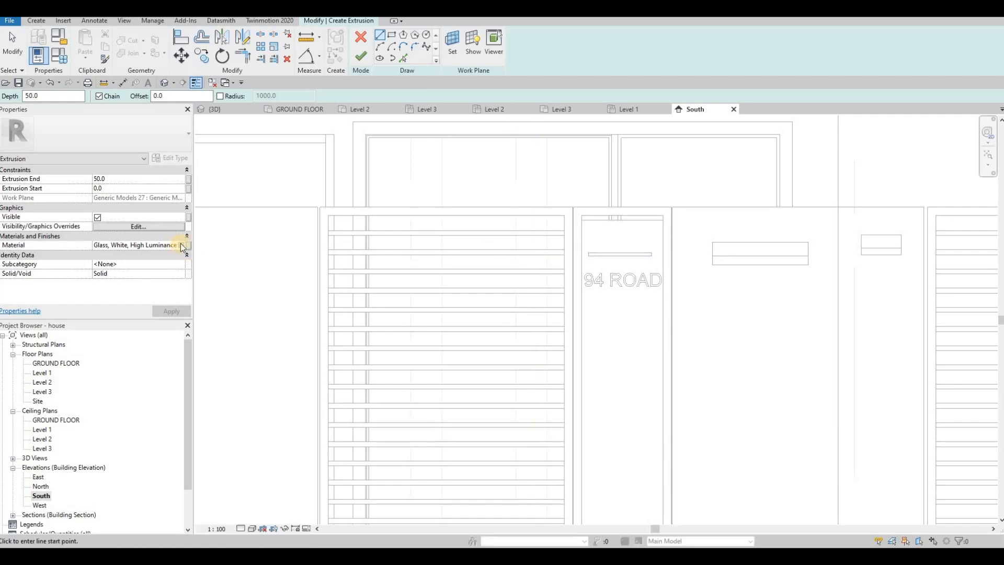
key("ctrl+a")
key("ctrl+v")
left_click(172, 311)
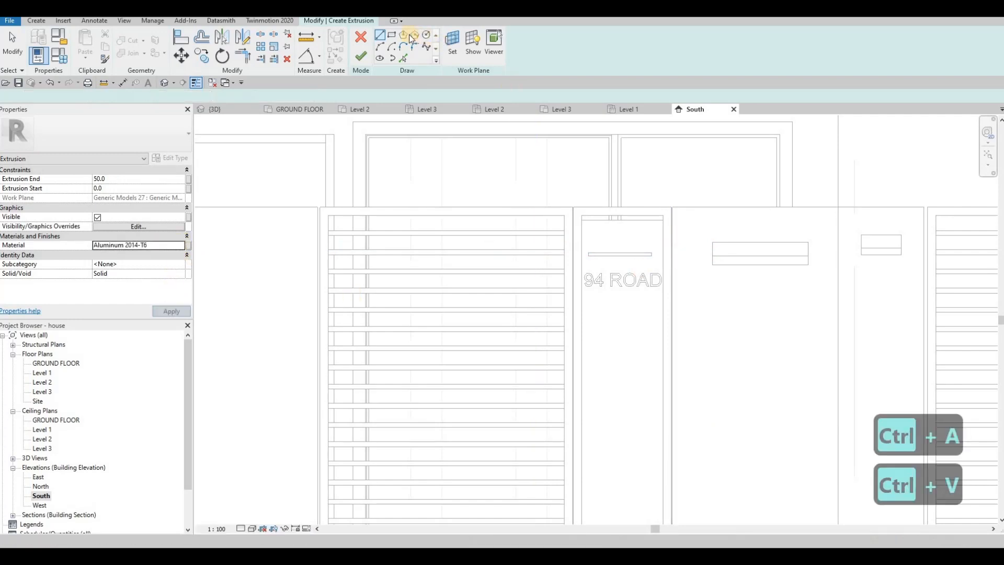
Step: Sketch a rectangle about 40 mm high directly above the panel's glass strip, matching its width, and finish the 50 mm extrusion
left_click(589, 244)
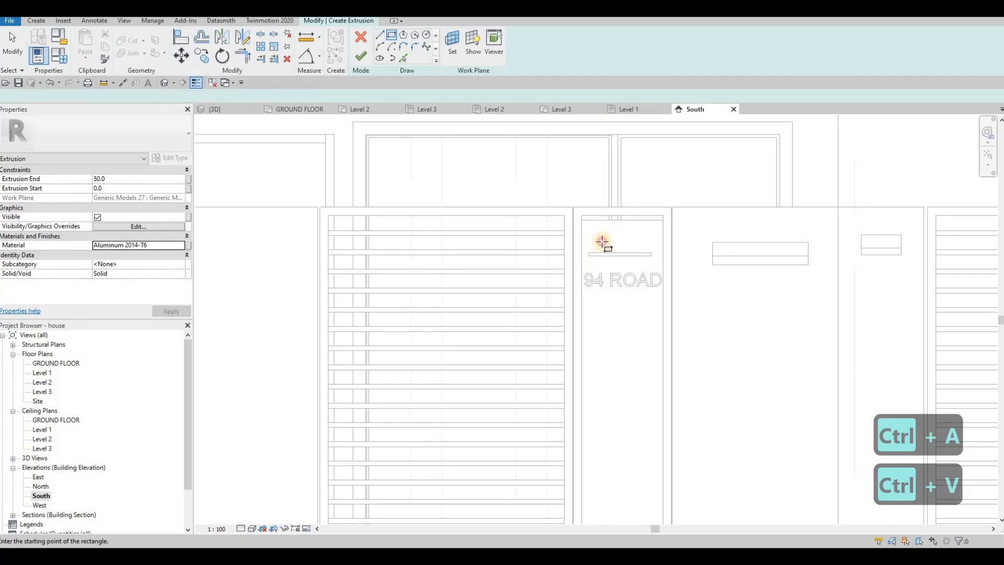
scroll(650, 250, "up", 1)
scroll(650, 250, "up", 1)
left_click(651, 251)
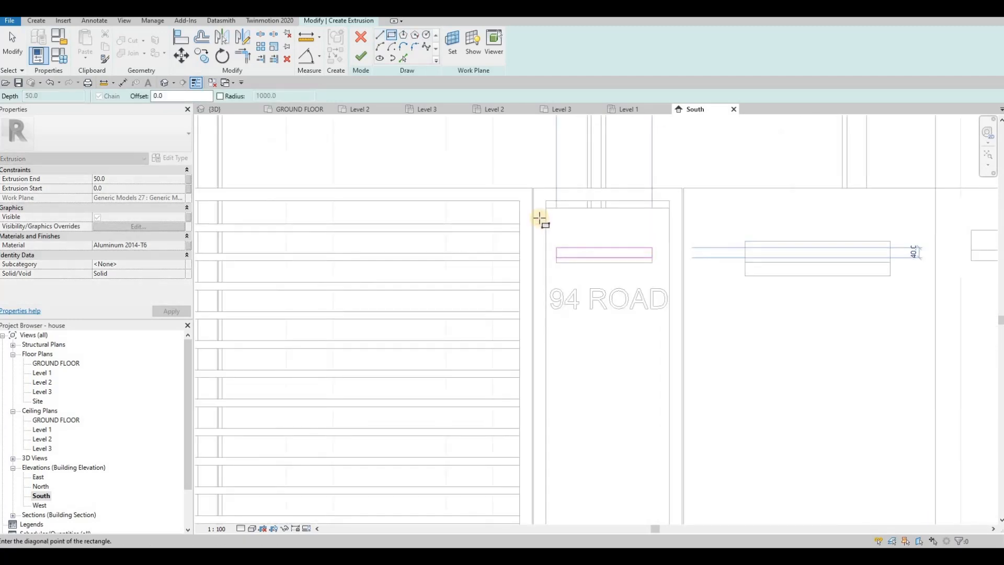
key("Escape")
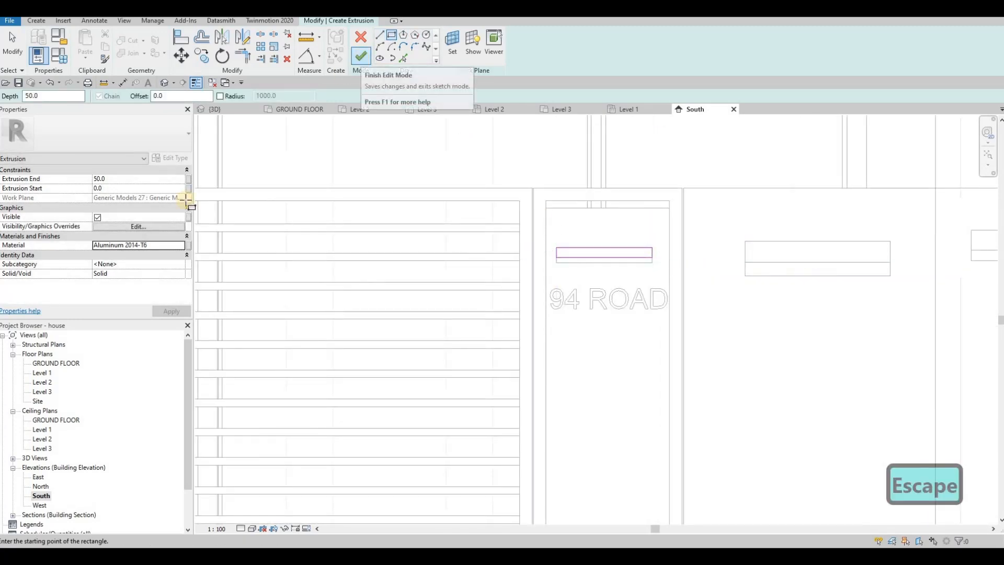
left_click(359, 62)
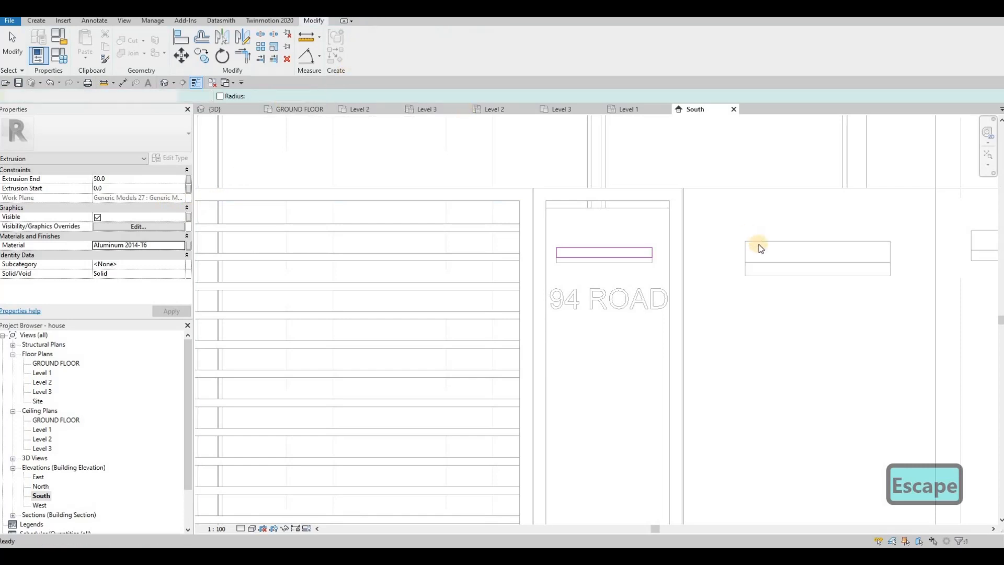
Step: Change the material of the upper block in the boundary wall fixture to Aluminum 2014-T6
left_click(180, 247)
key("Escape")
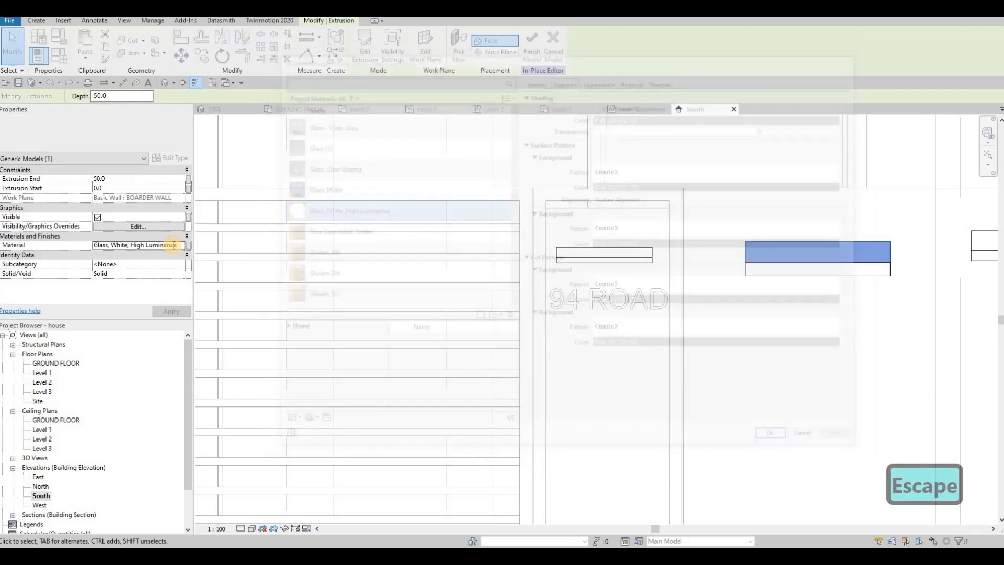
key("ctrl+a")
key("ctrl+v")
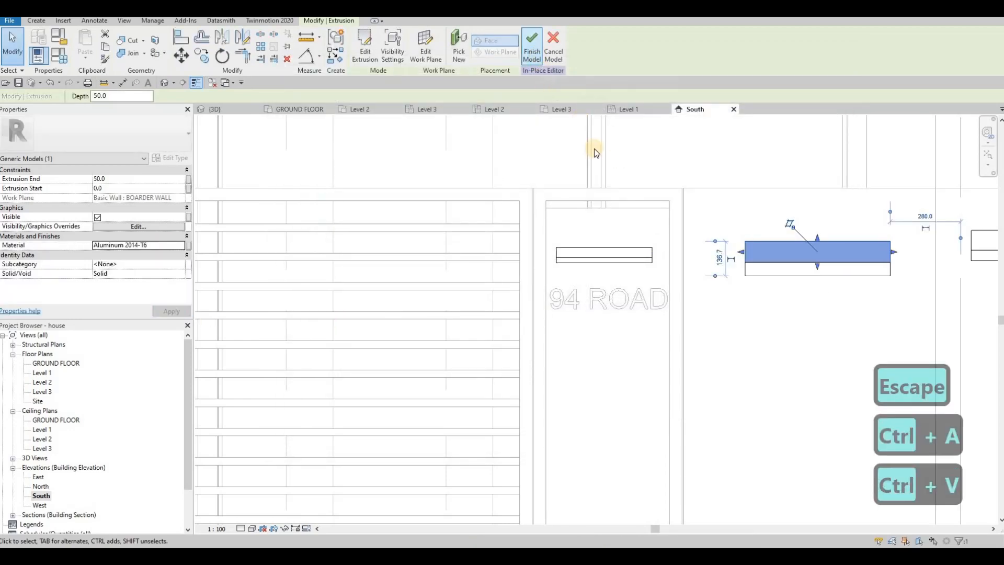
Step: Finish the in-place light fixture model and reopen it for in-place editing
scroll(662, 244, "down", 2)
key("Escape")
left_click(641, 254)
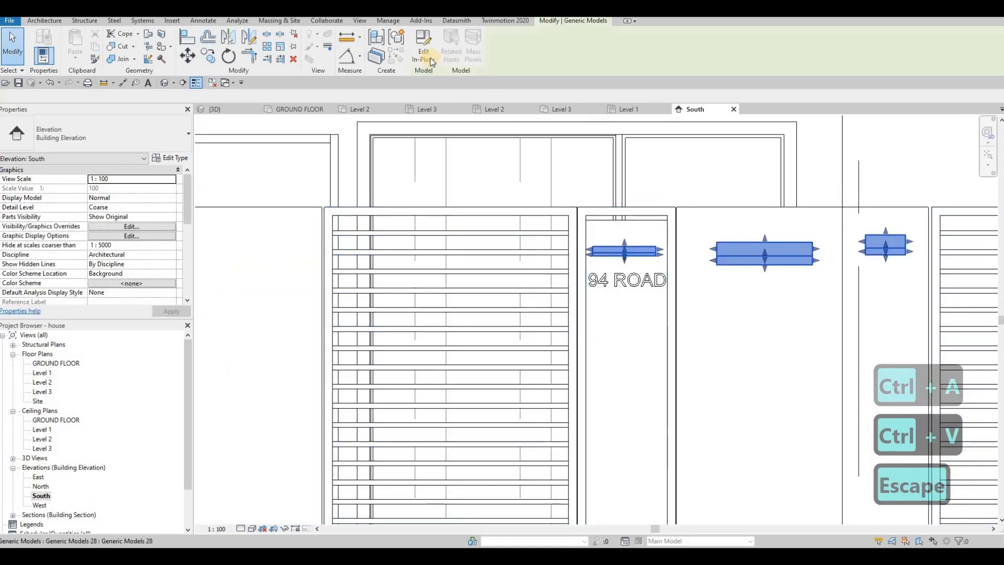
left_click(433, 61)
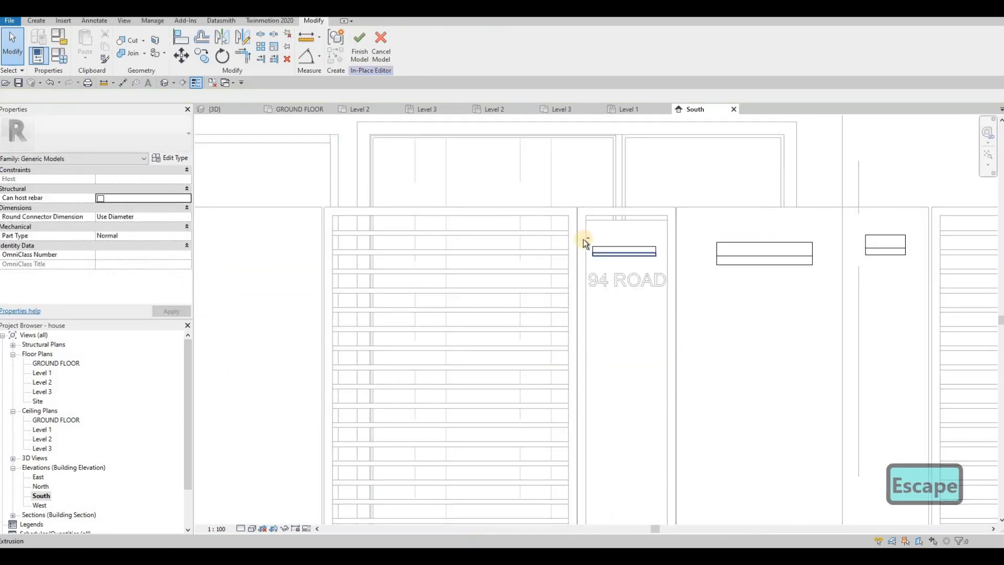
Step: Nudge the two-part light fixture above the 94 ROAD lettering slightly to the right to centre it on the panel
left_click(670, 266)
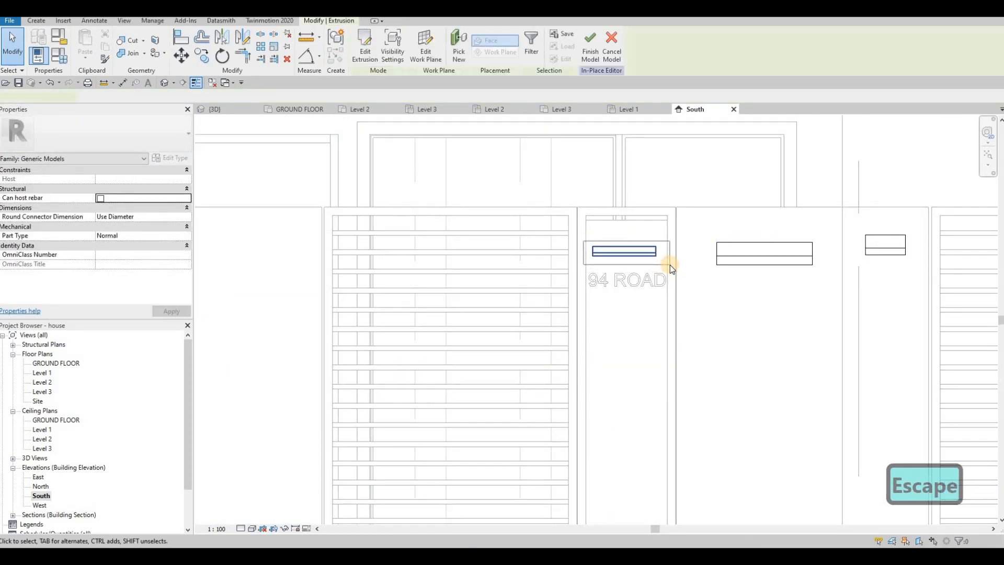
key("Right")
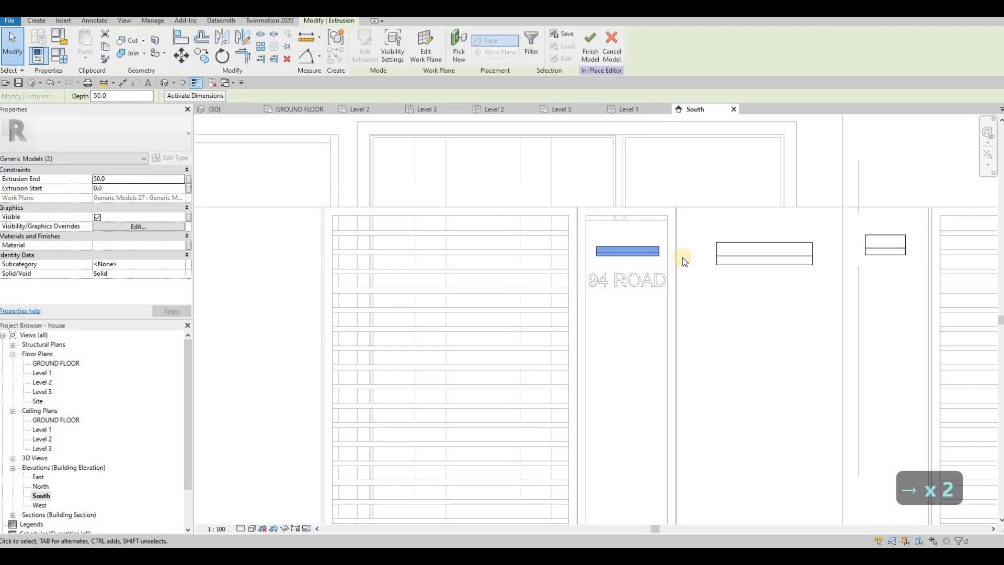
key("Escape")
key("Escape")
Step: Copy the two-part boundary wall fixture to the matching wall on the other side of the centre gate, using the wall's upper corners as reference
left_click_drag(703, 233, 843, 290)
key("c")
key("o")
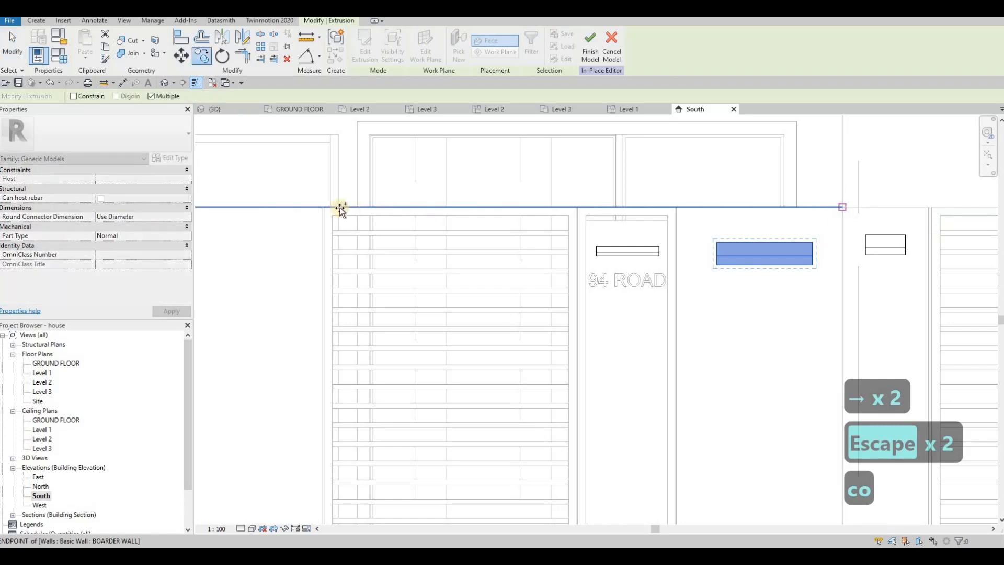
left_click(321, 208)
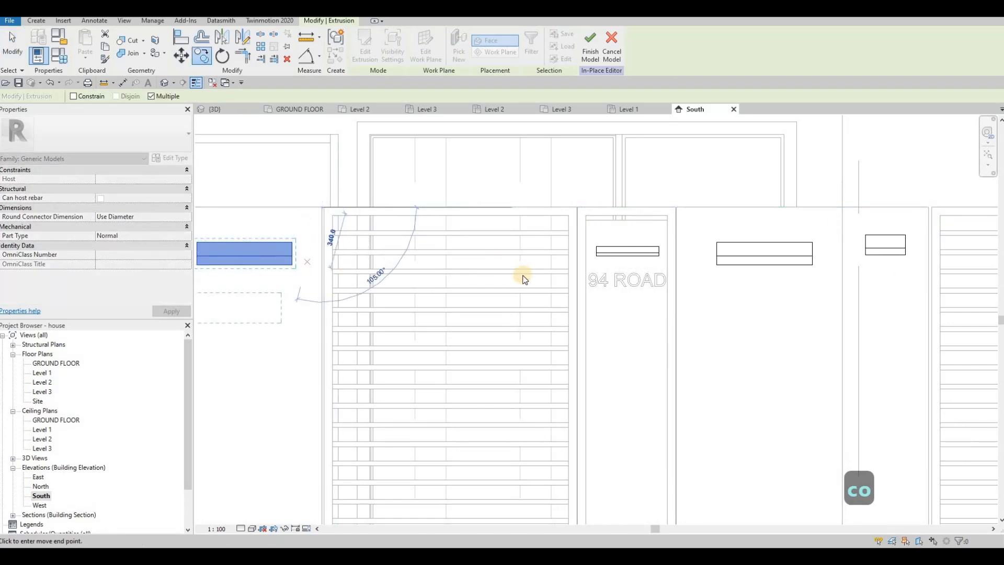
middle_click_drag(523, 275, 504, 275)
scroll(504, 275, "down", 2)
key("Escape")
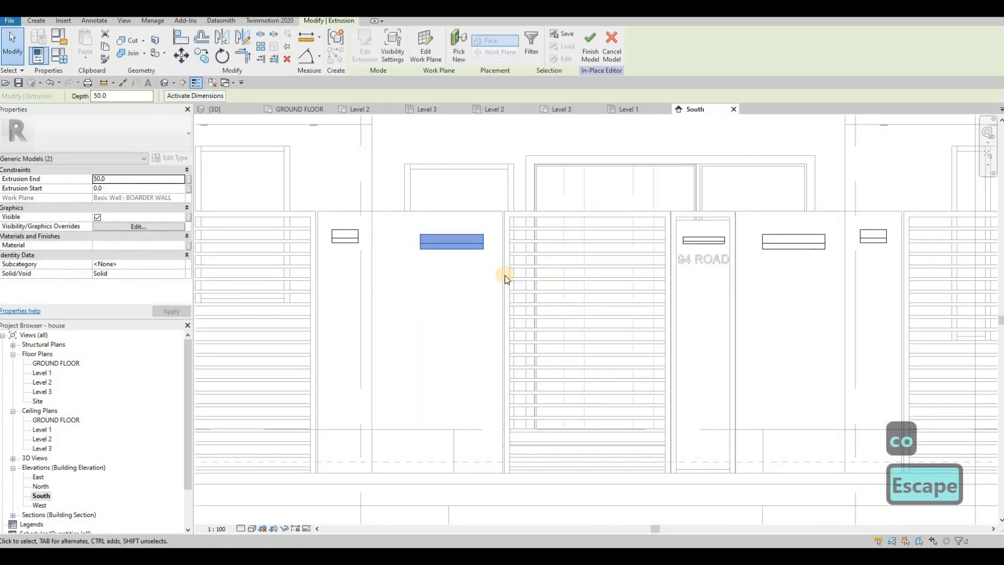
Step: Nudge the copied fixture left to centre it on its boundary wall and finish the in-place model
key("Left")
key("Left")
key("Left")
key("Left")
key("Left")
key("Left")
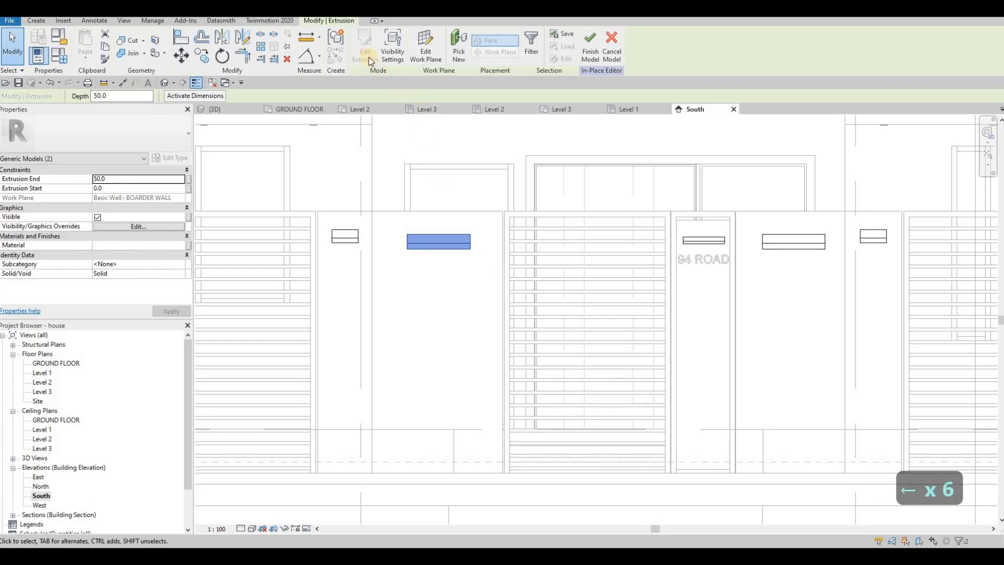
key("Escape")
left_click(352, 45)
Step: Examine the light fixtures on the gate pillars, boundary walls and house-number panel from several angles in the 3D view
left_click(229, 110)
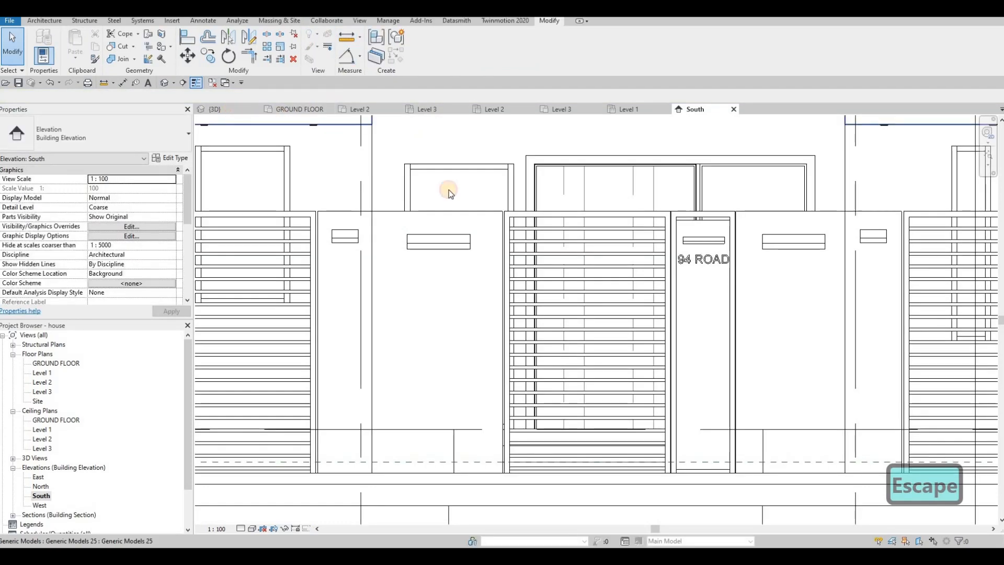
scroll(475, 231, "down", 4)
scroll(599, 275, "down", 2)
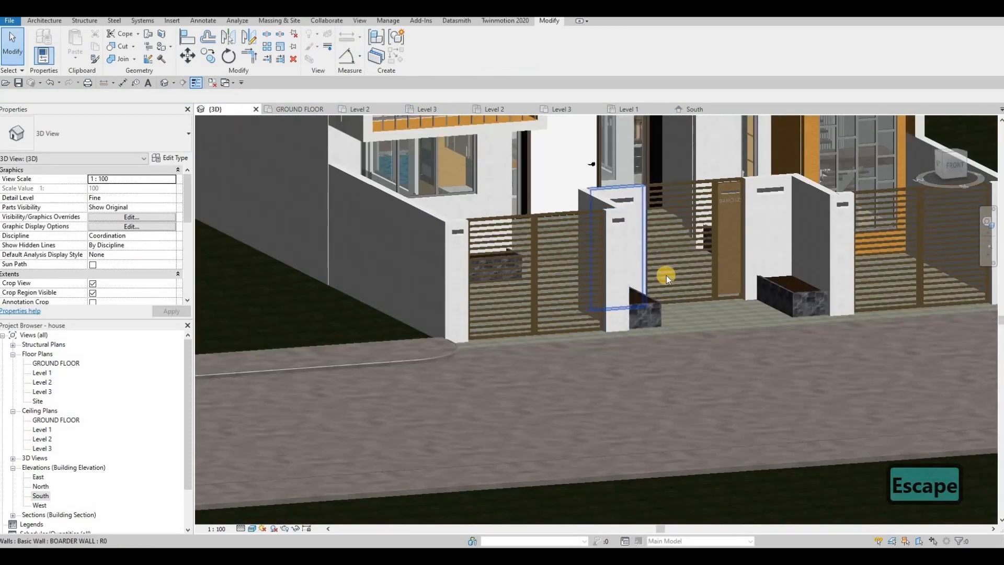
middle_click_drag(666, 275, 551, 250, "shift")
middle_click_drag(352, 274, 365, 267, "shift")
scroll(368, 267, "up", 5)
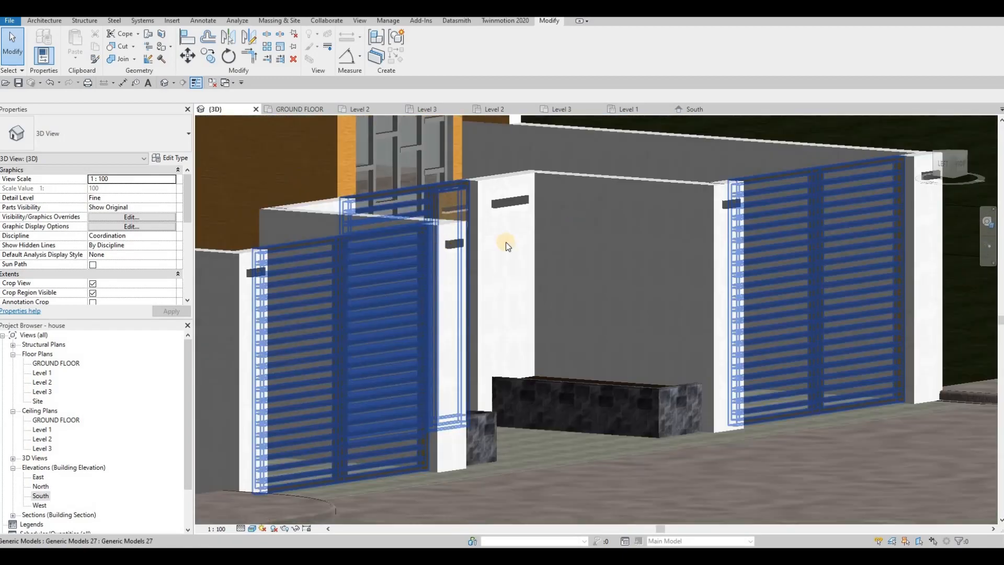
middle_click_drag(506, 243, 484, 281, "shift")
scroll(477, 273, "down", 3)
middle_click_drag(643, 251, 588, 277, "shift")
scroll(585, 274, "down", 2)
scroll(566, 281, "down", 3)
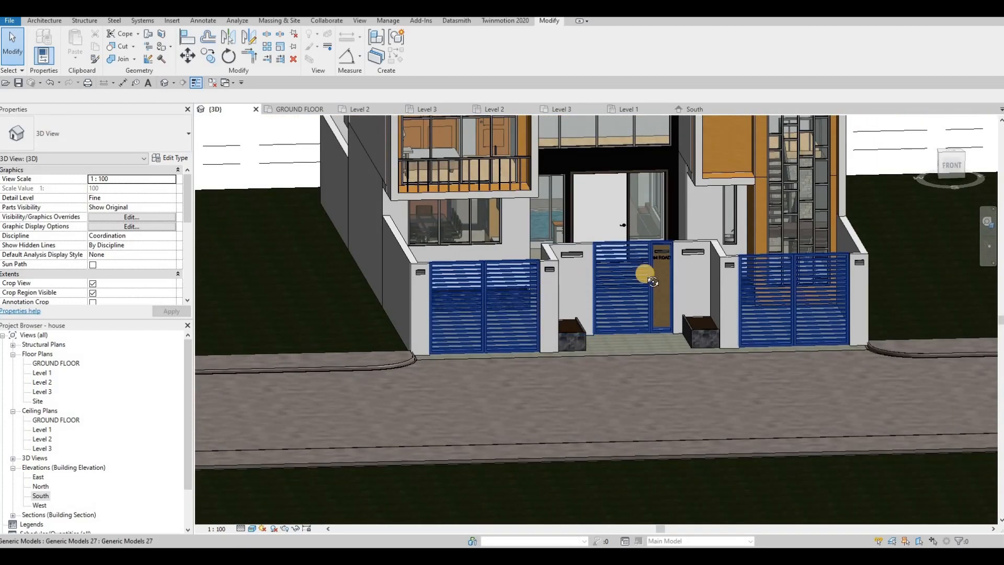
middle_click_drag(669, 261, 668, 262, "shift")
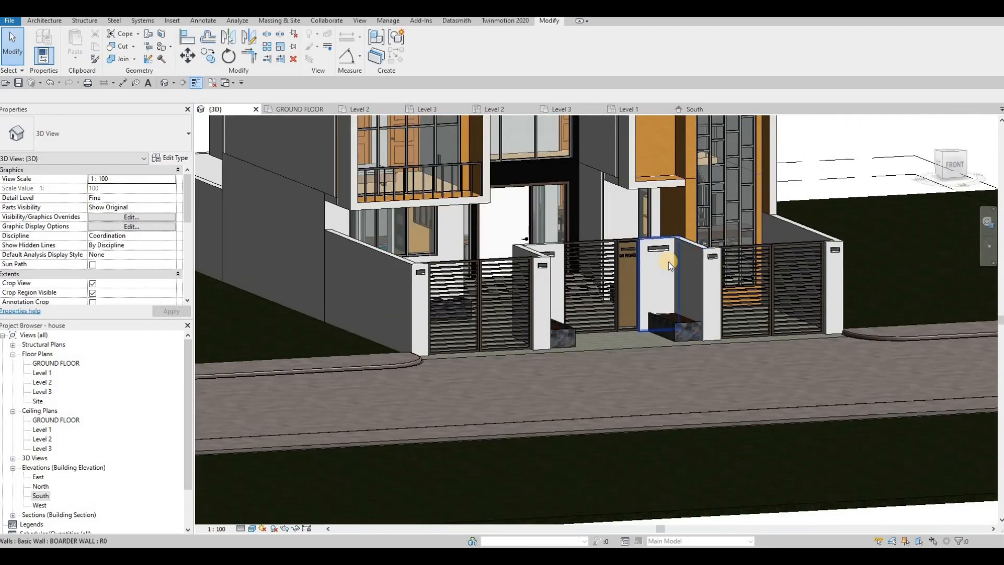
key("F1")
Step: Open the front entrance steps for in-place editing and start editing the profile of their extrusion
scroll(582, 358, "up", 2)
middle_click_drag(582, 359, 585, 339, "shift")
scroll(585, 340, "up", 3)
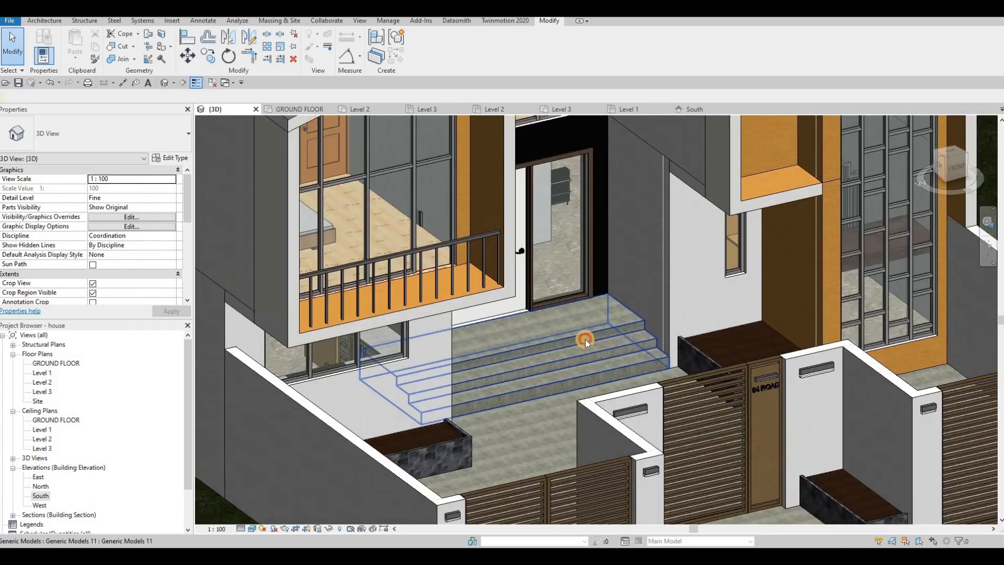
left_click(430, 220)
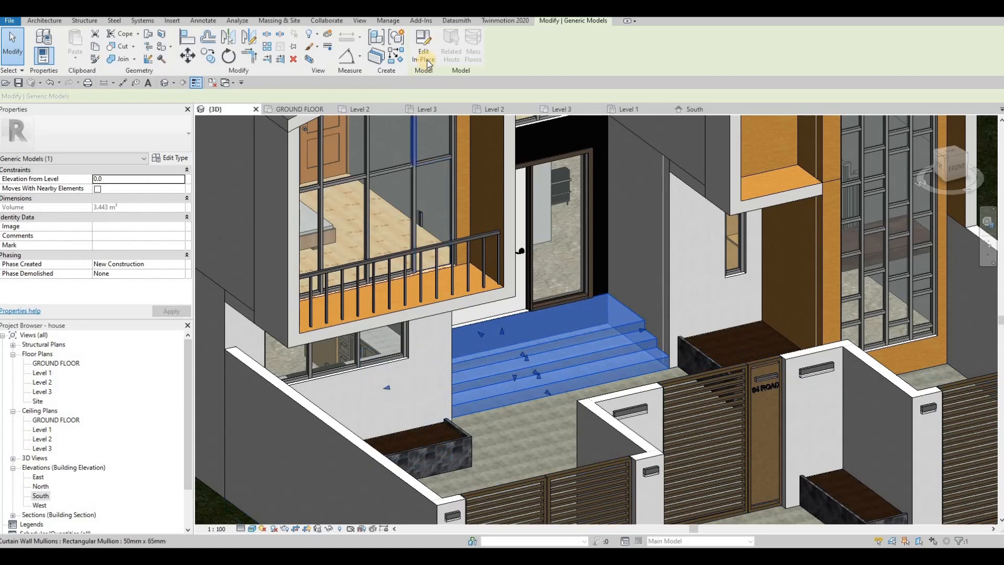
double_click(625, 335)
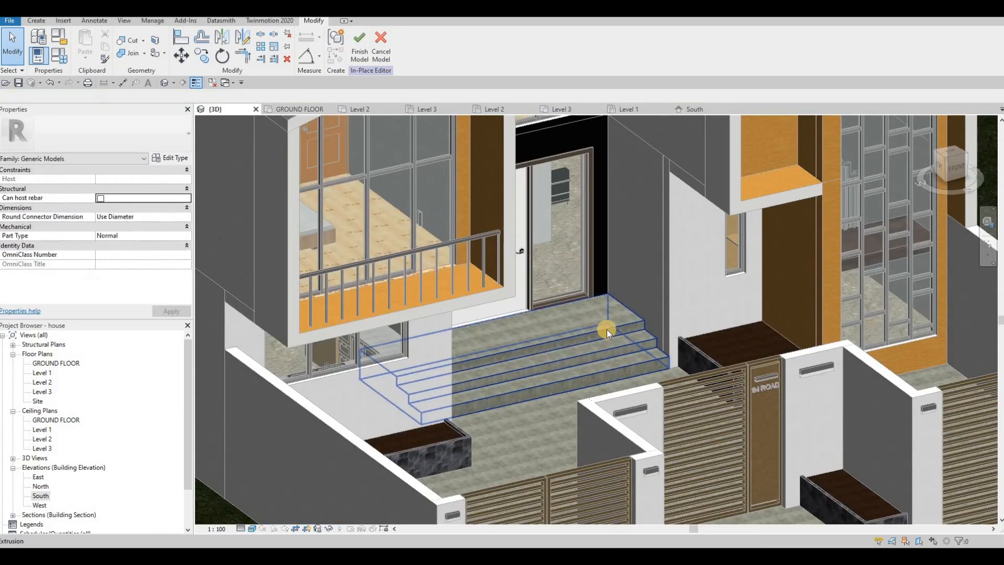
scroll(606, 330, "up", 3)
left_click(538, 312)
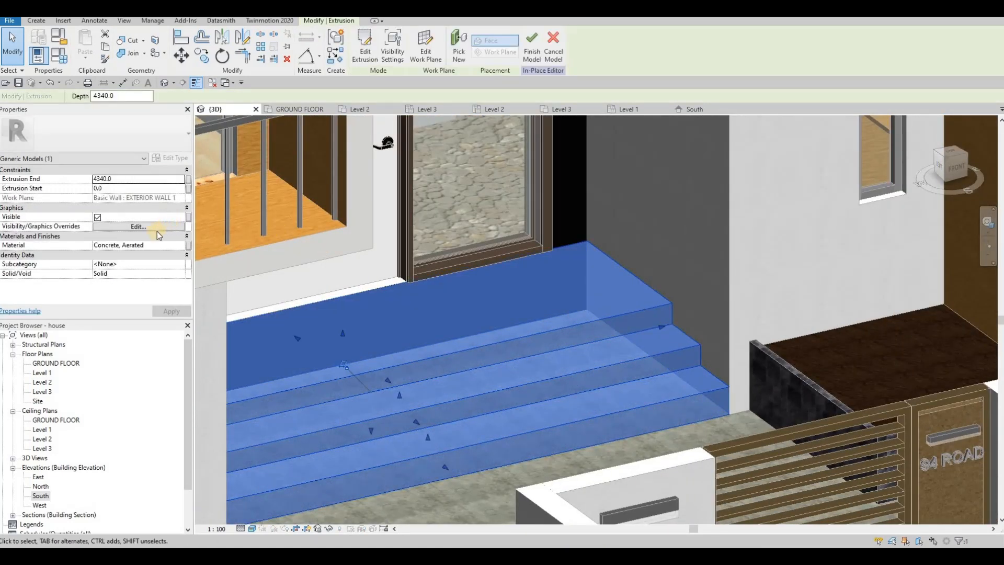
left_click(368, 61)
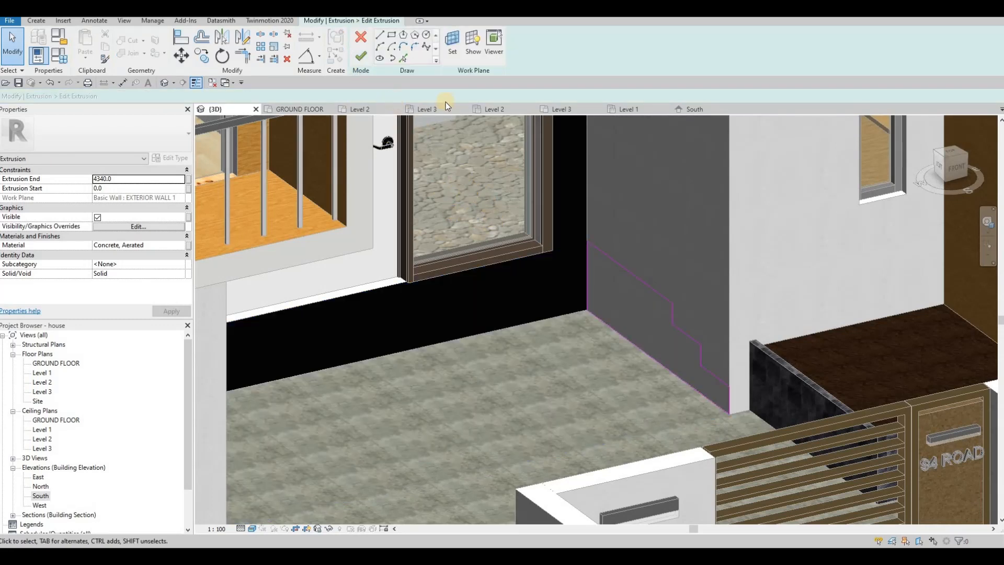
Step: Sketch a rectangle about 20 mm deep and 10 mm high against the top step's riser, just below the tread edge
scroll(665, 309, "up", 4)
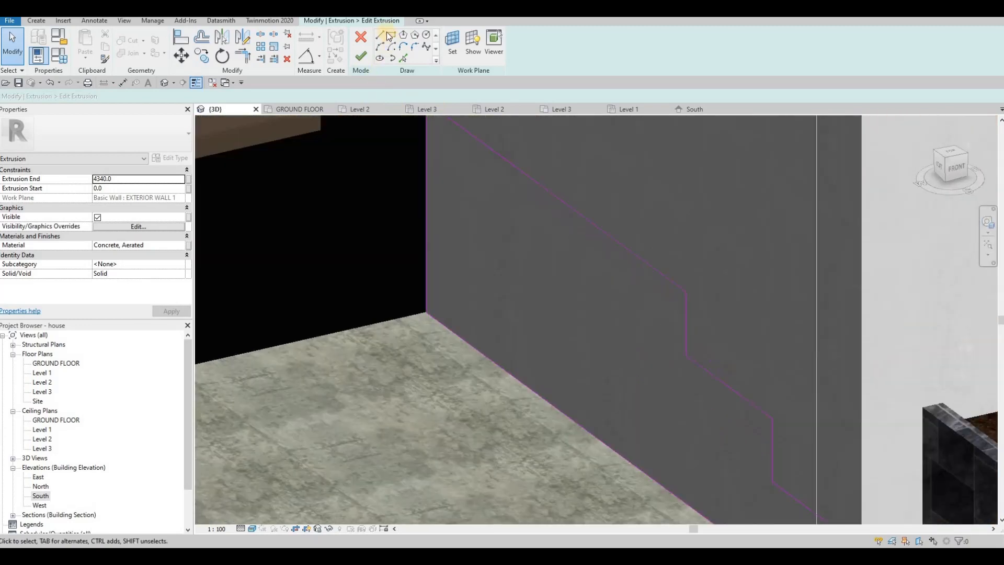
left_click(392, 35)
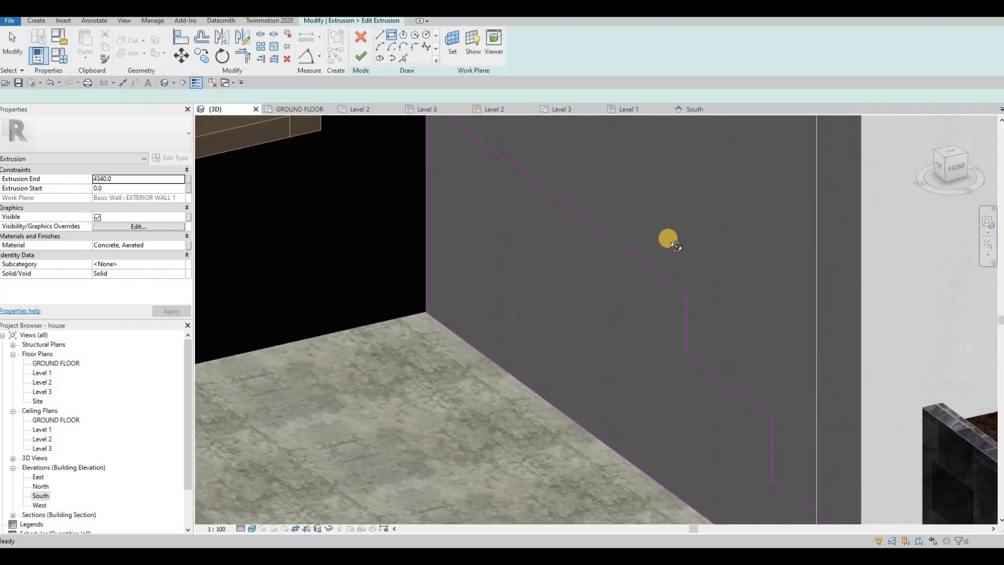
mouse_move(666, 237)
middle_mouse_down("shift")
mouse_move(762, 217)
mouse_move(648, 230)
middle_mouse_up("shift")
scroll(653, 228, "up", 2)
left_click(648, 229)
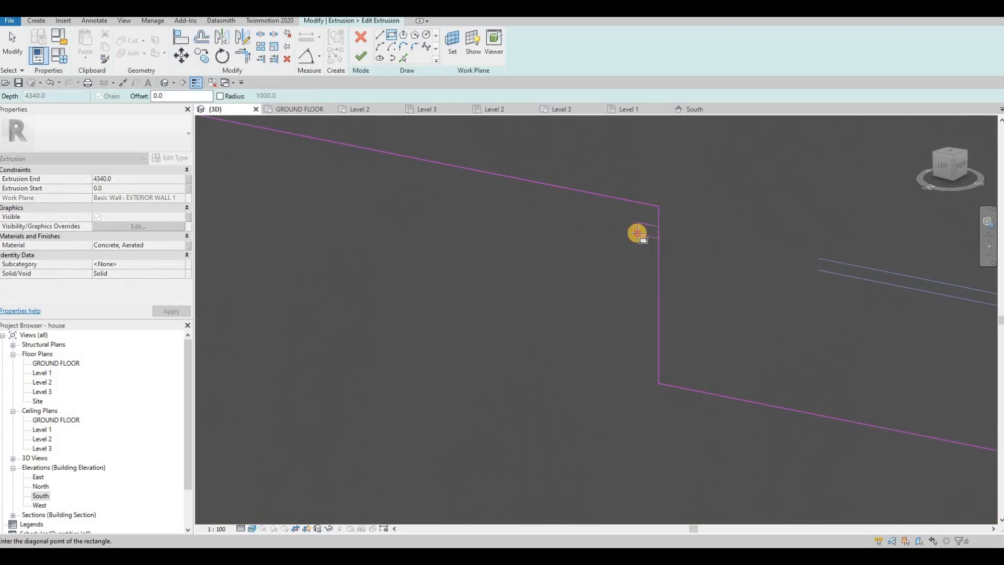
left_click(654, 231)
key("Escape")
key("Escape")
key("Escape")
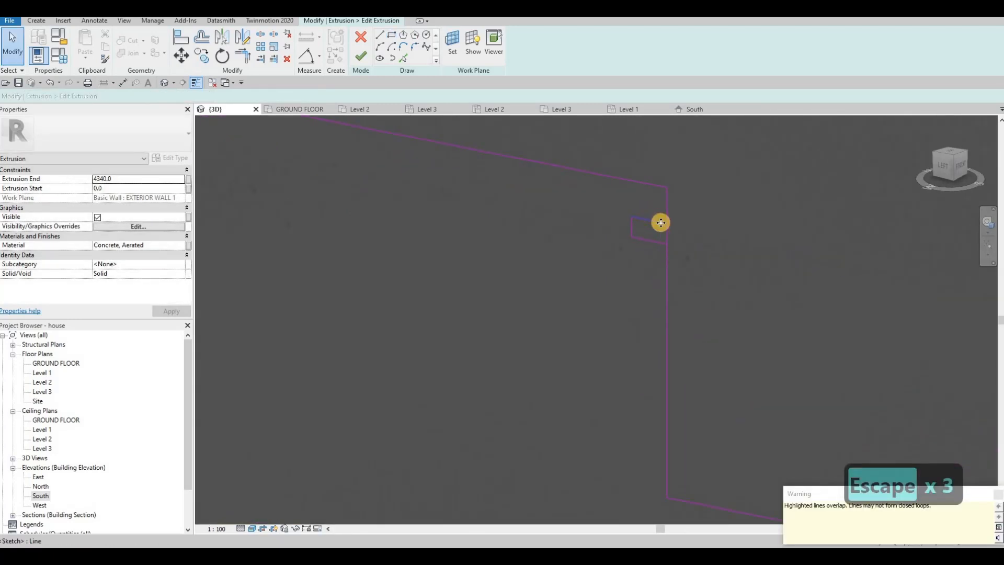
key("Escape")
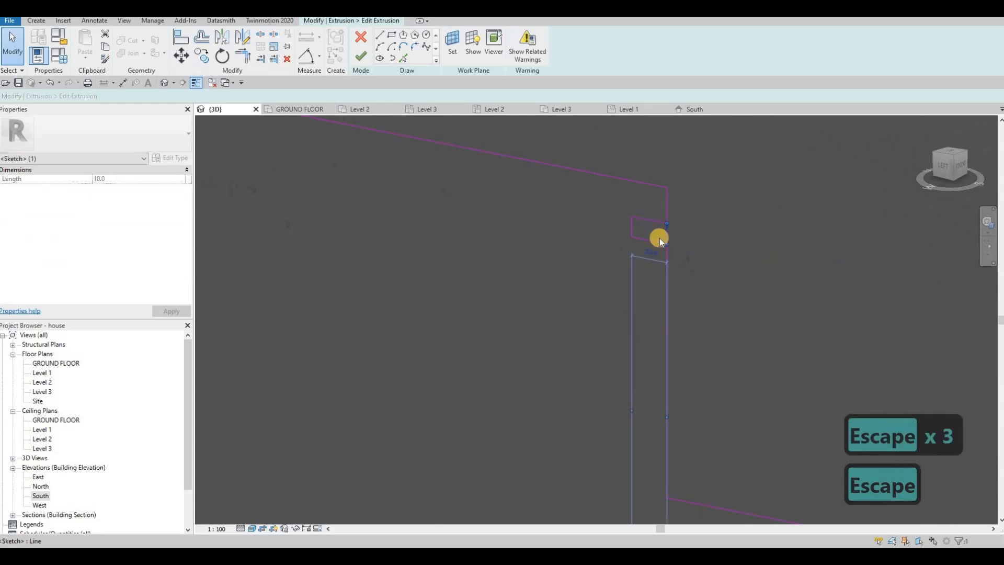
Step: Delete the rectangle's side along the riser, then split and trim the riser line to form an open notch
key("Delete")
key("s")
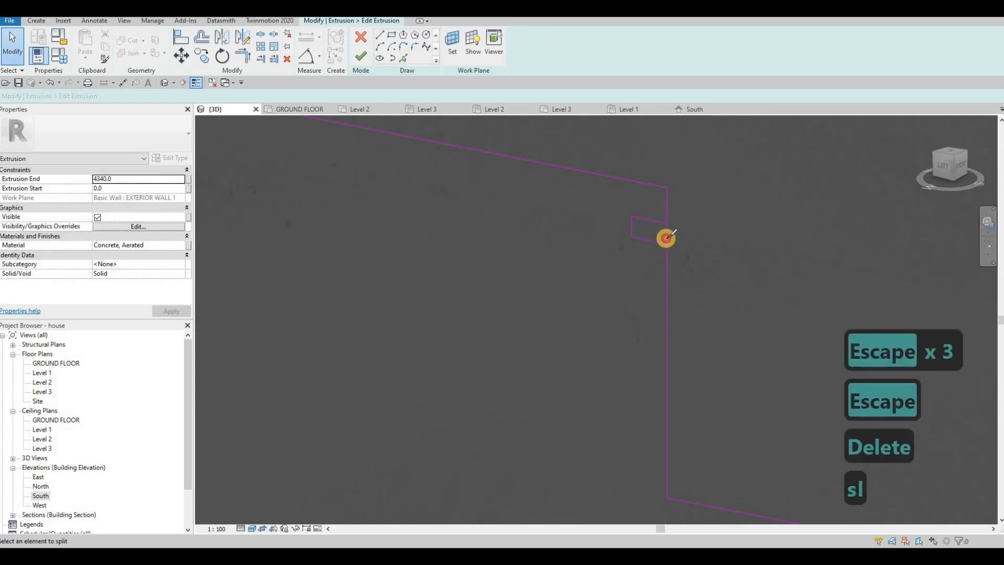
key("Escape")
key("Escape")
key("Escape")
key("t")
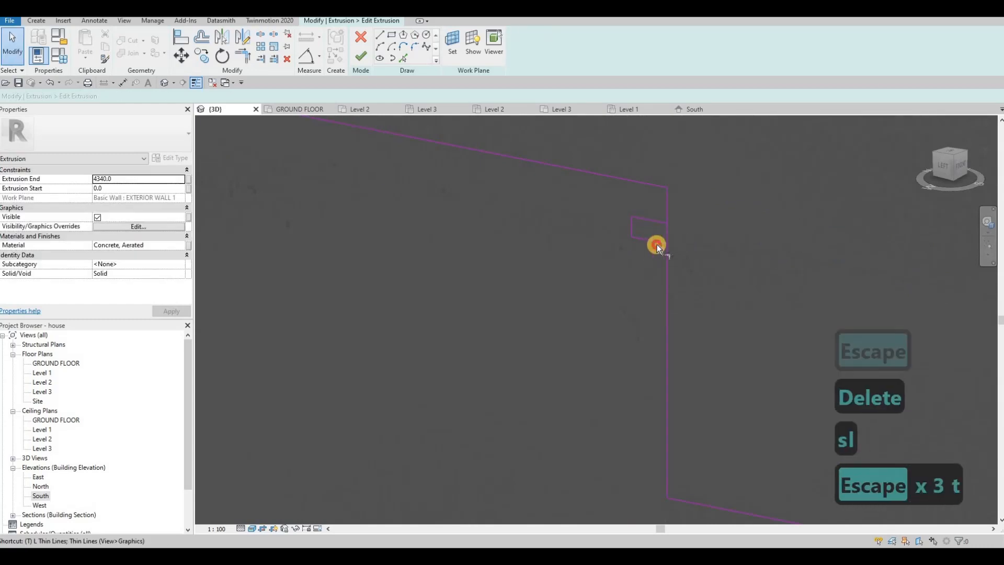
key("r")
left_click(657, 226)
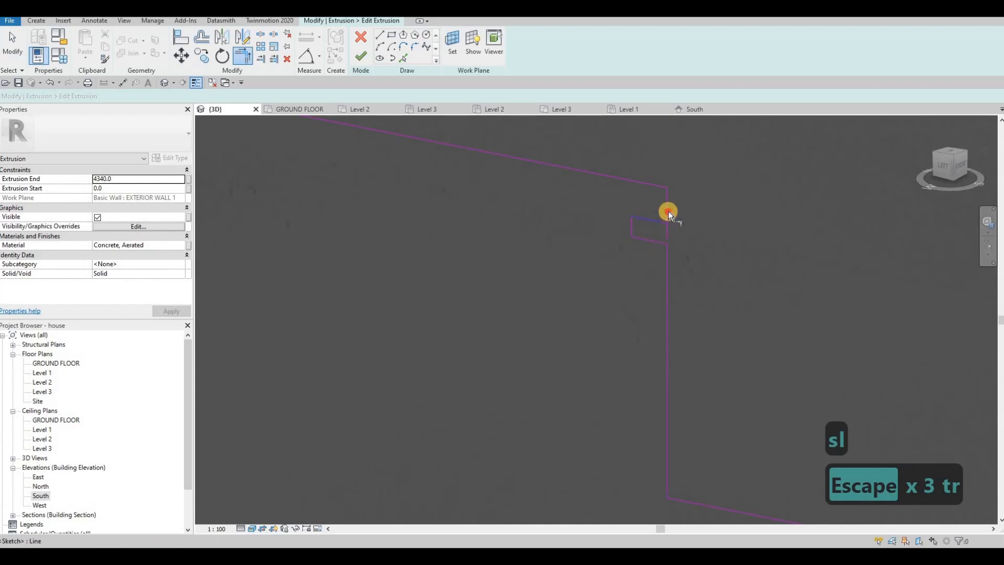
key("Escape")
key("Escape")
left_click(644, 228)
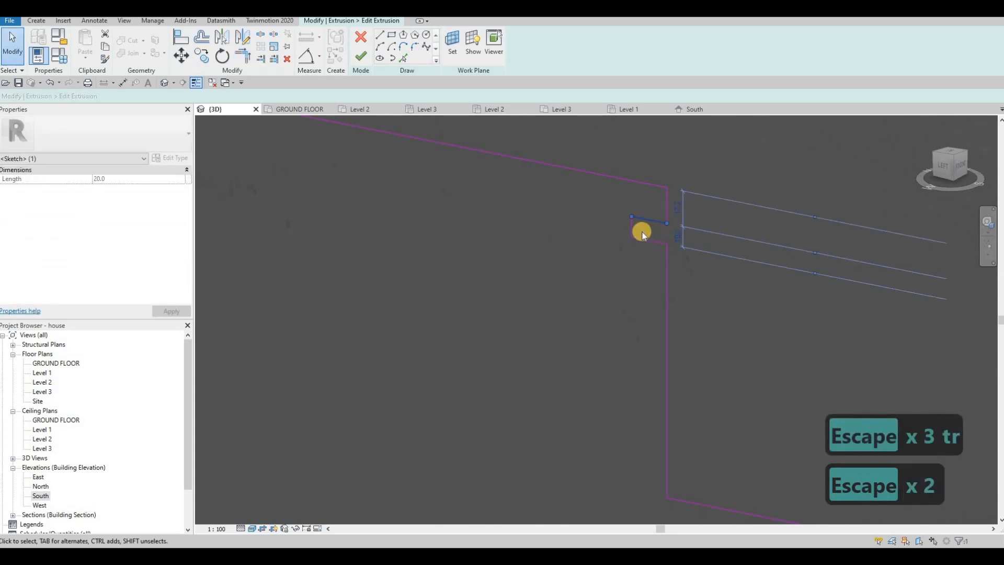
left_click(650, 240)
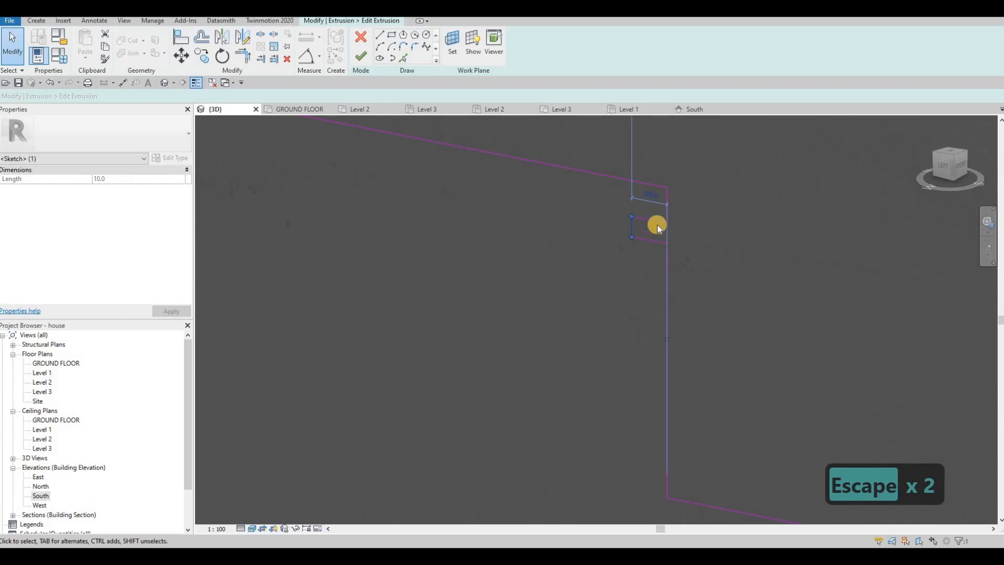
key("Escape")
key("Escape")
key("Tab")
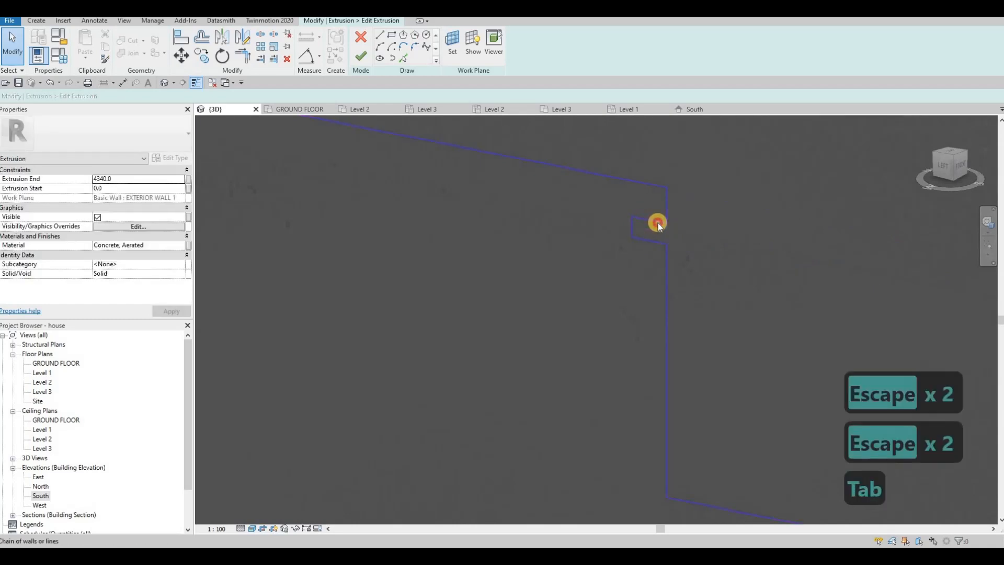
key("Escape")
Step: Copy the notch's three lines from the top riser to the same place below the upper corners of the two lower risers
left_click(649, 222)
key("Escape")
key("Escape")
left_click(630, 231)
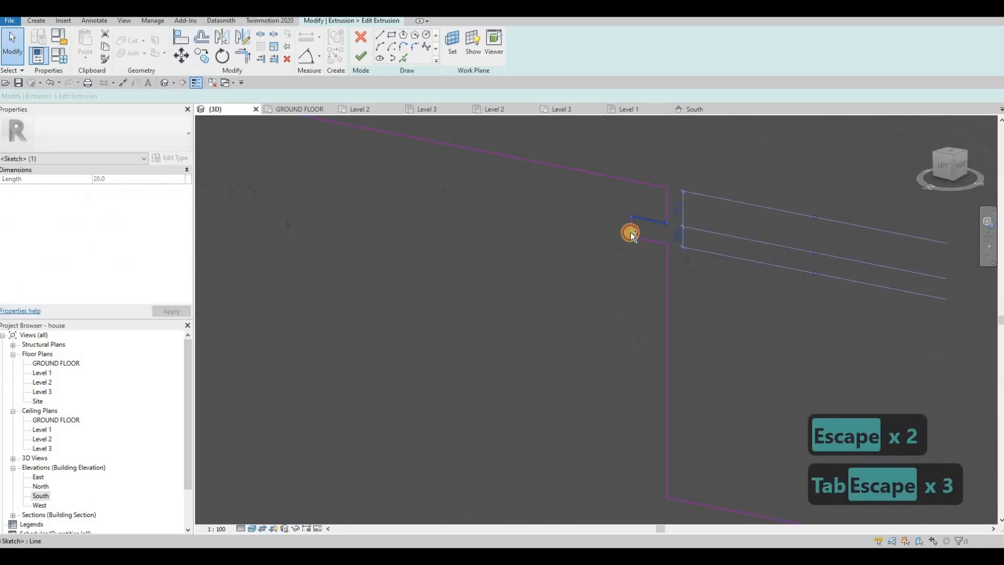
left_click(630, 231, "ctrl")
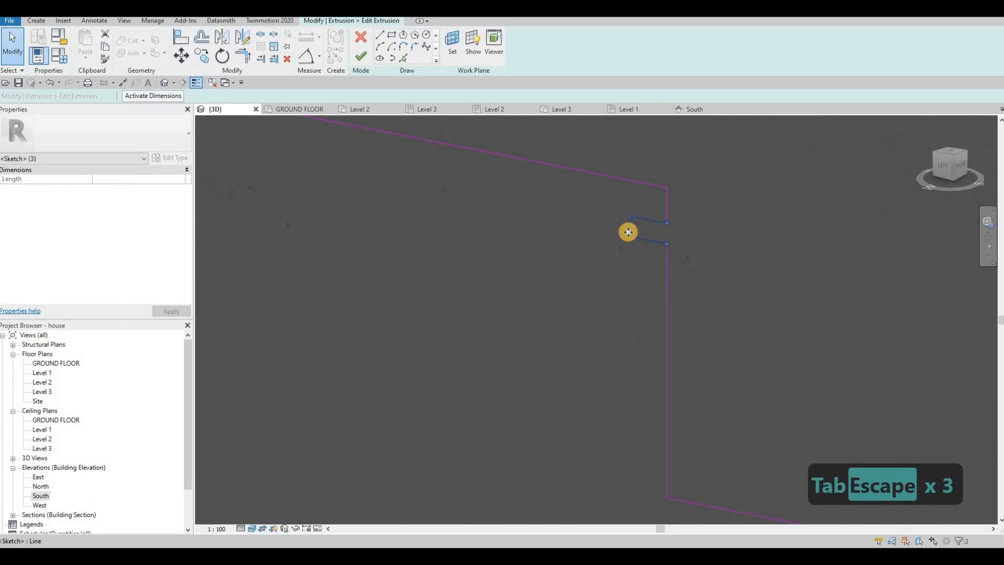
key("c")
left_click(648, 224)
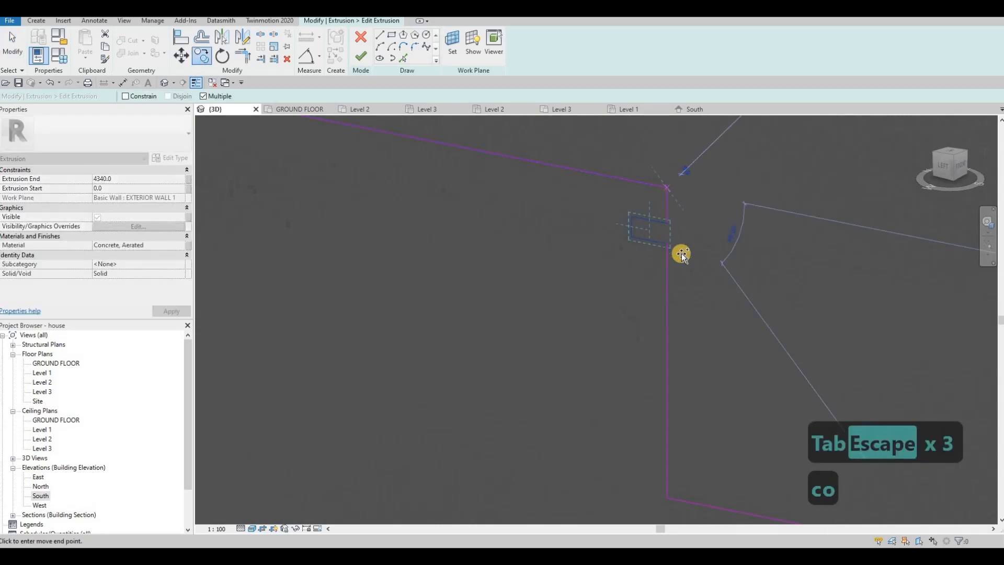
scroll(797, 309, "down", 5)
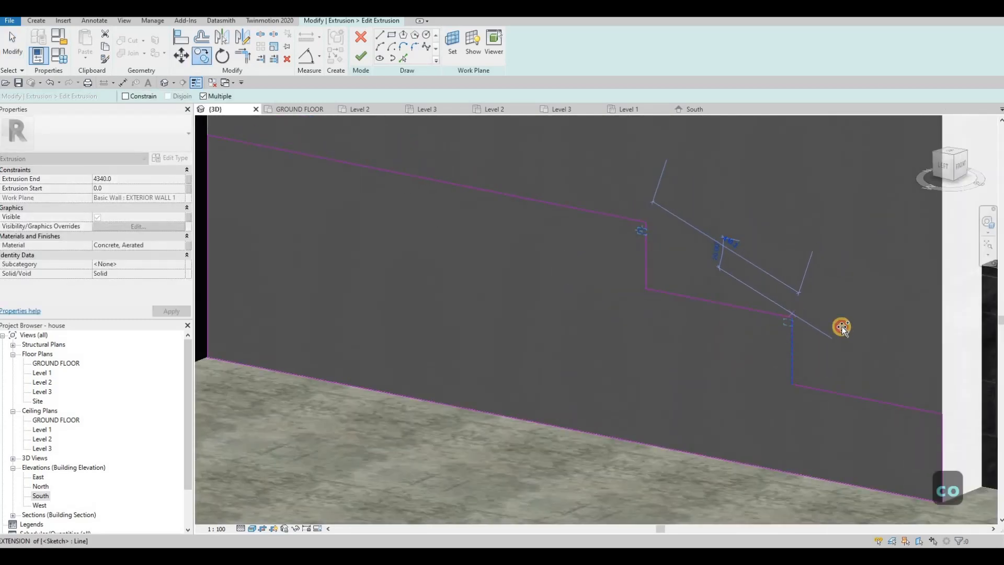
middle_click_drag(814, 340, 694, 273)
left_click(820, 346)
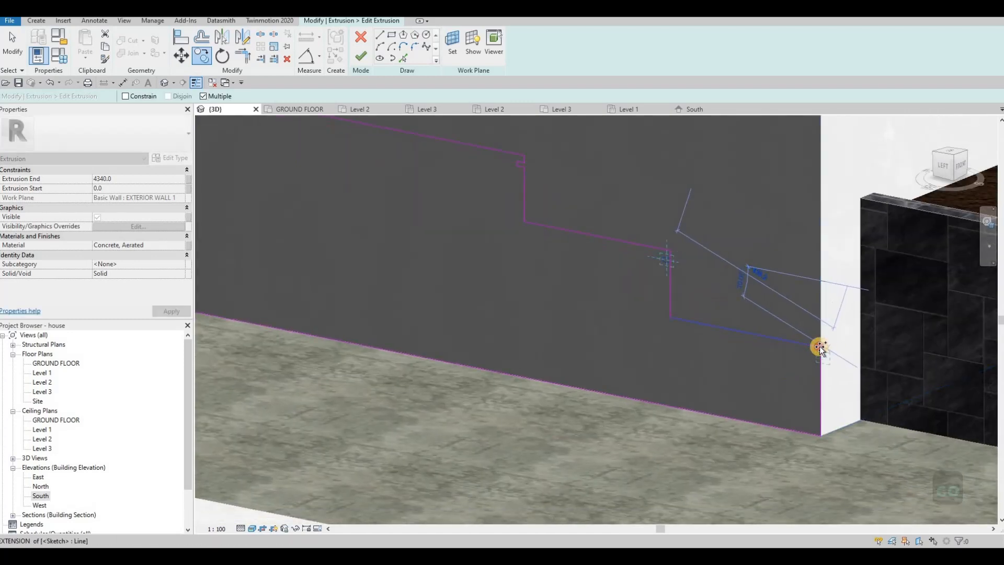
key("Escape")
key("Escape")
key("Escape")
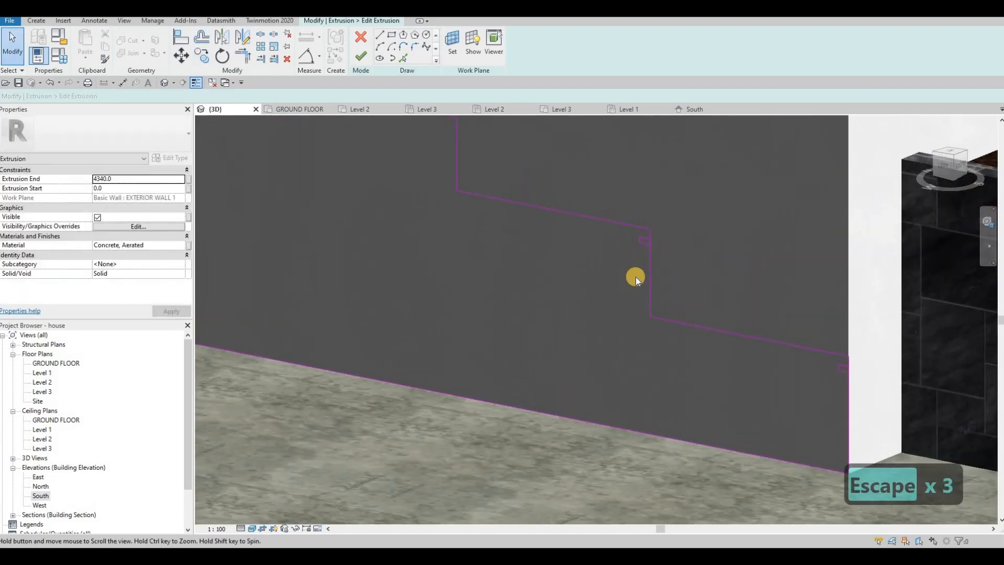
Step: Split the riser lines of the two lower steps at their copied notches
key("s")
key("l")
scroll(633, 207, "up", 5)
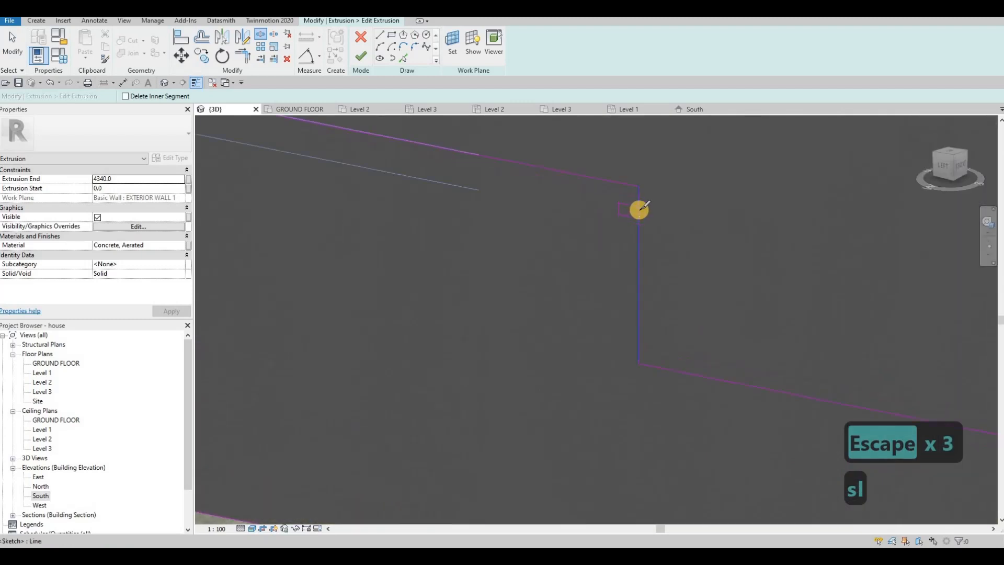
scroll(785, 313, "down", 5)
scroll(834, 380, "up", 6)
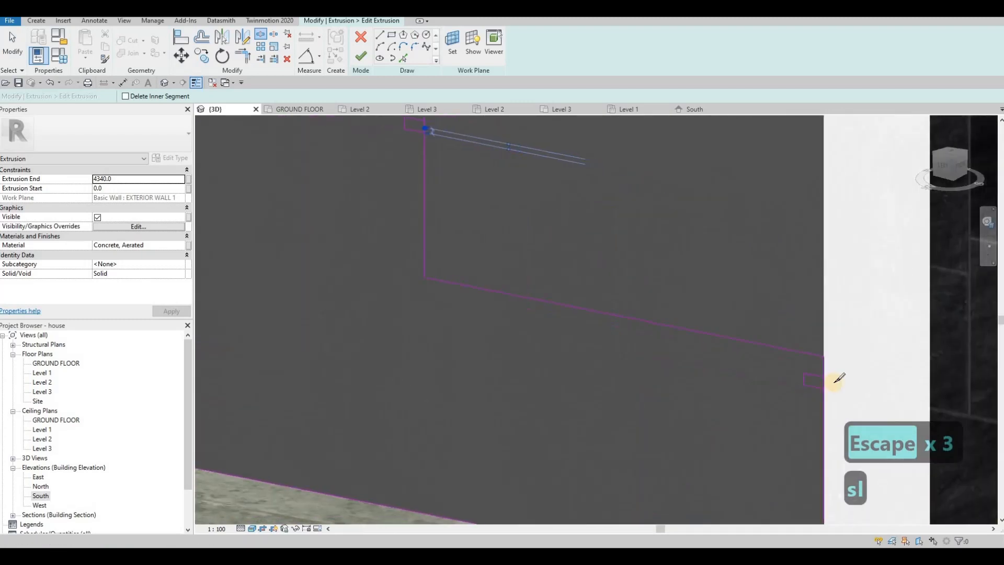
key("Escape")
key("Escape")
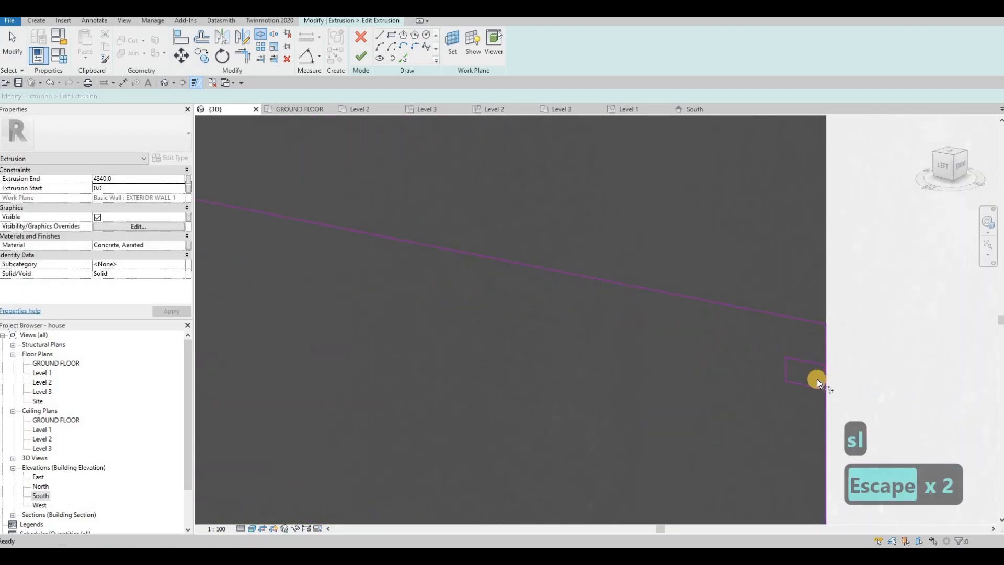
Step: Trim the lower two risers' segments to the notch lines to open both notches, then finish editing the extrusion's profile
key("t")
key("r")
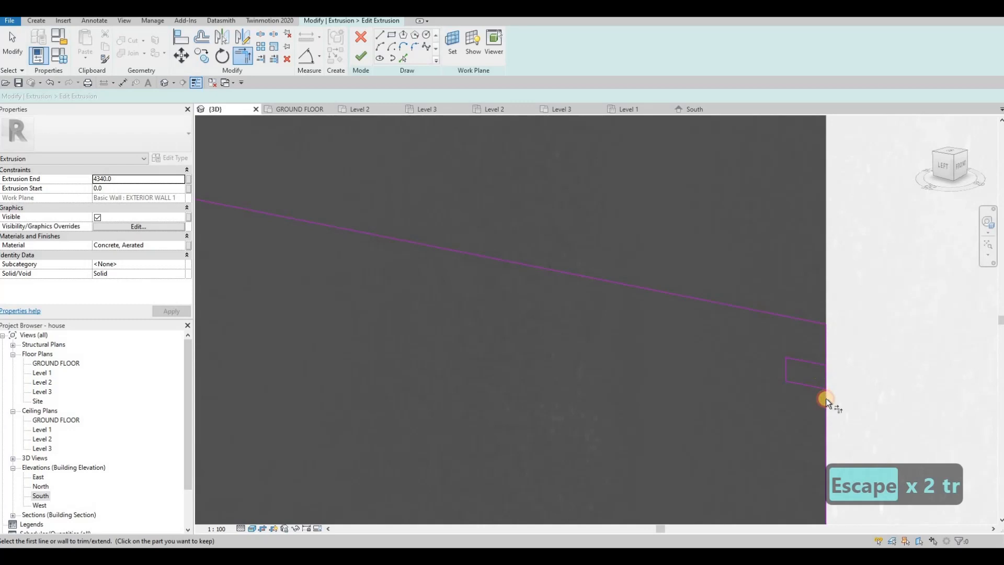
left_click(818, 364)
left_click(792, 322)
scroll(730, 309, "down", 4)
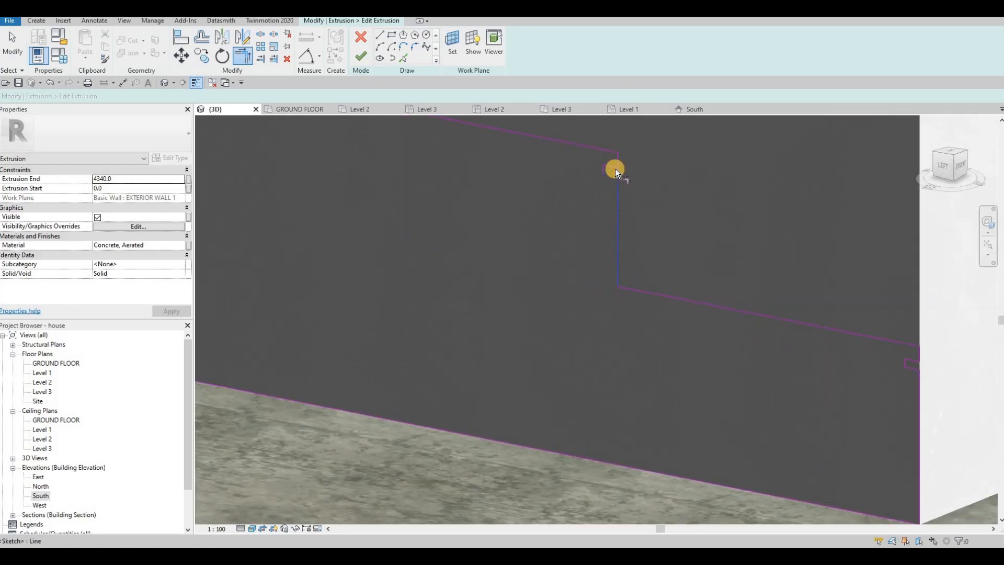
left_click(615, 163)
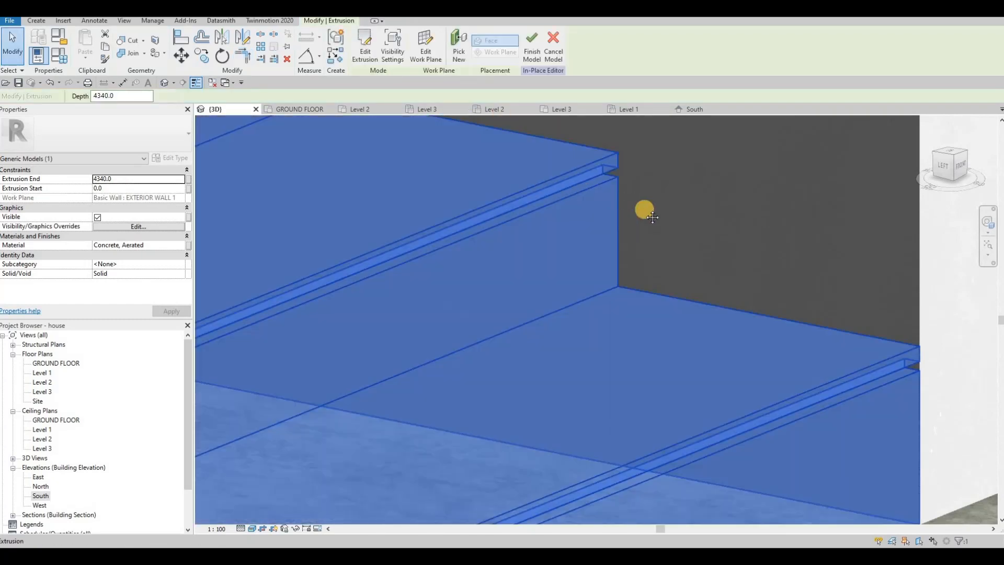
Step: Start the Paint tool, search the project materials for "lumi" and choose Glass, White, High Luminance
scroll(601, 183, "down", 3)
mouse_move(465, 208)
middle_mouse_down()
mouse_move(579, 227)
mouse_move(542, 227)
mouse_move(571, 240)
mouse_move(574, 219)
middle_mouse_up()
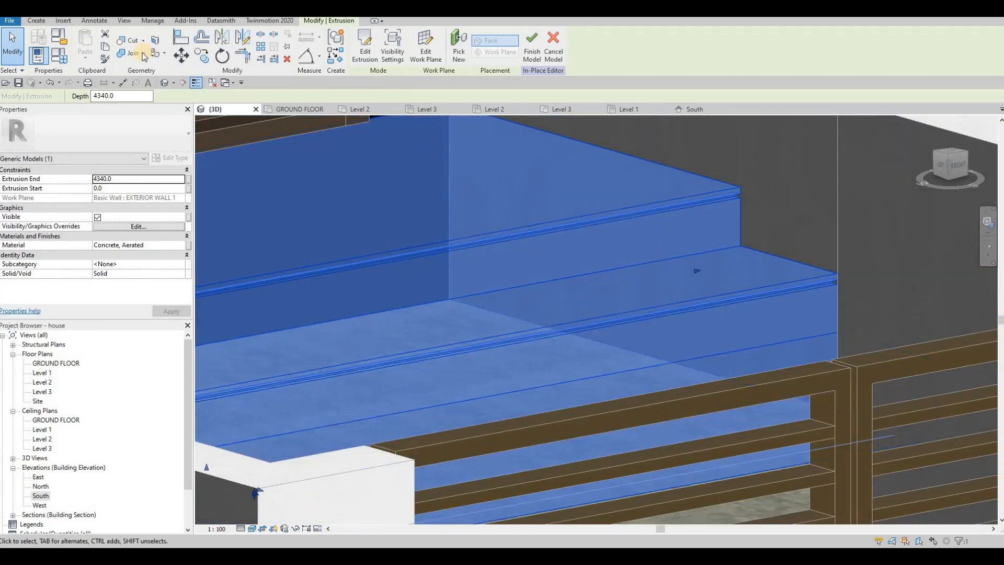
key("Escape")
left_click(155, 55)
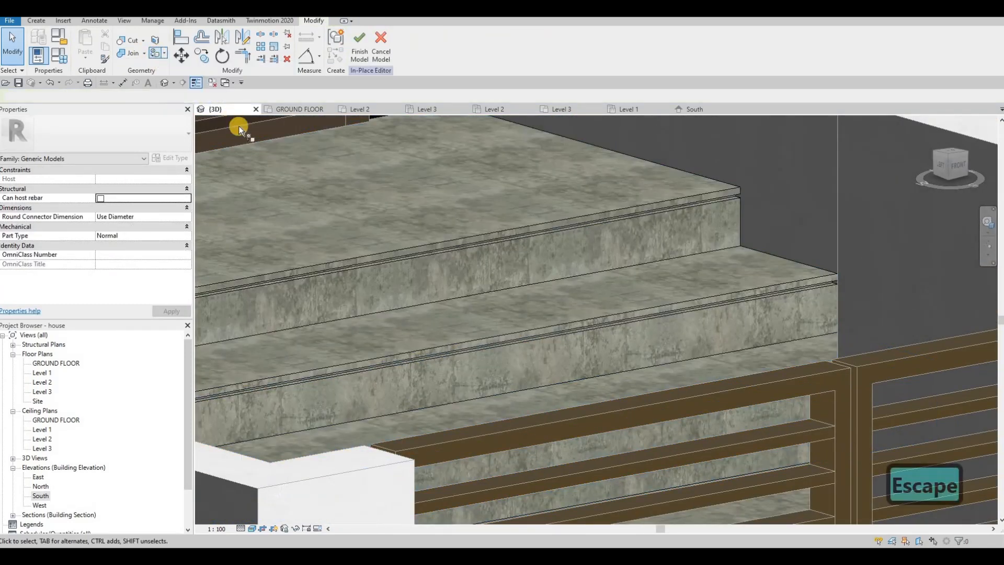
left_click(215, 204)
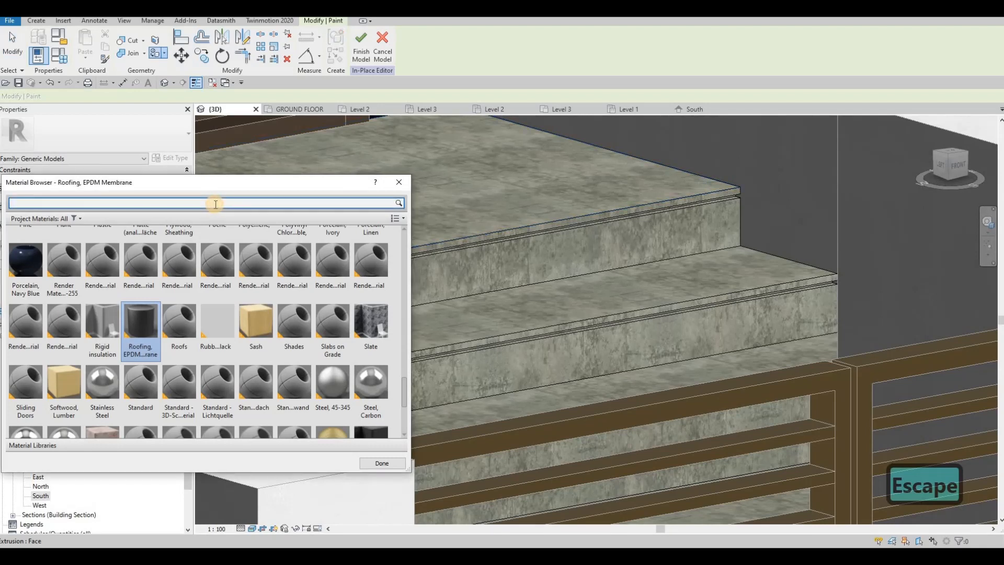
type("lumi")
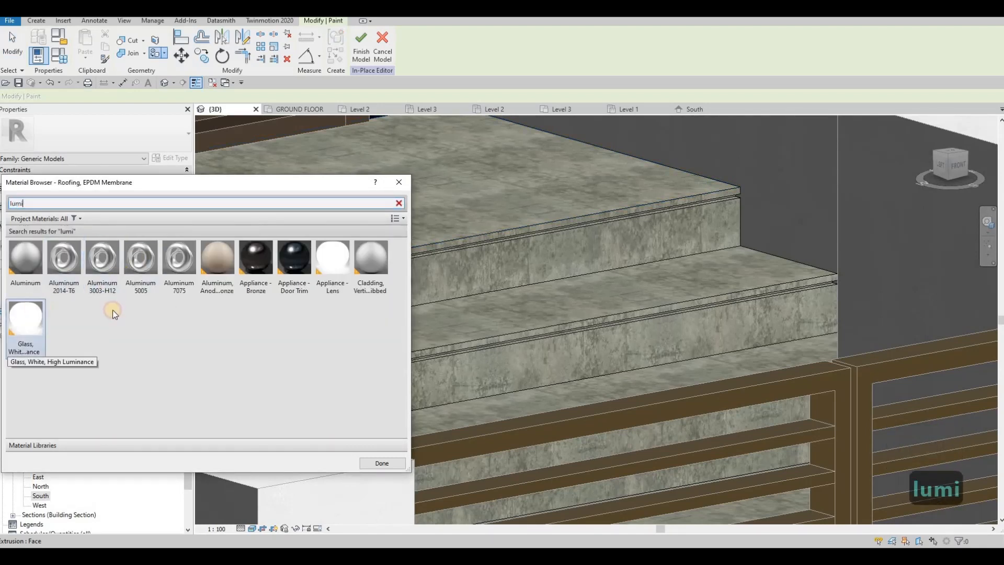
left_click(26, 320)
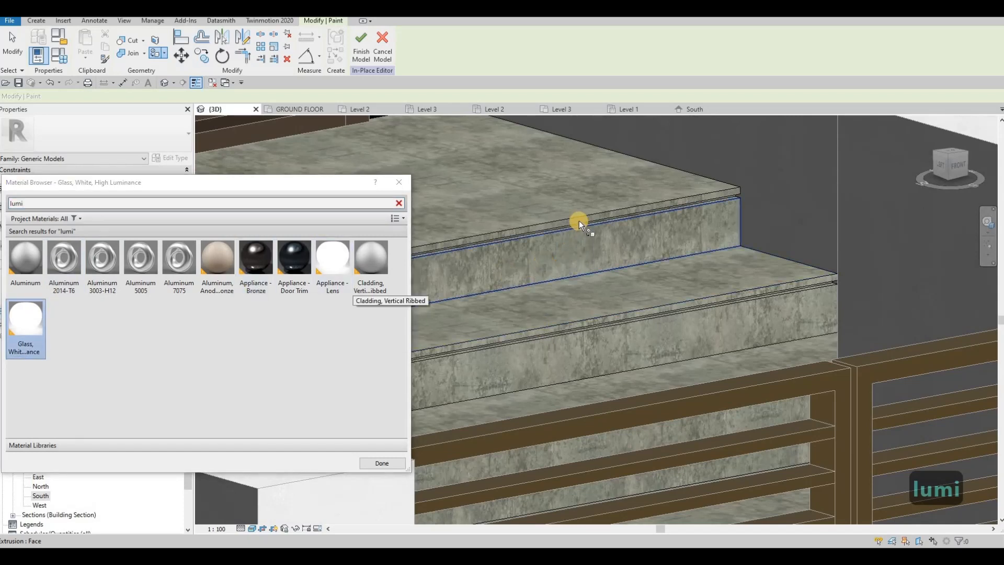
Step: Paint the hidden inner faces of the notch under the top step's tread with Glass, White, High Luminance
scroll(579, 221, "up", 5)
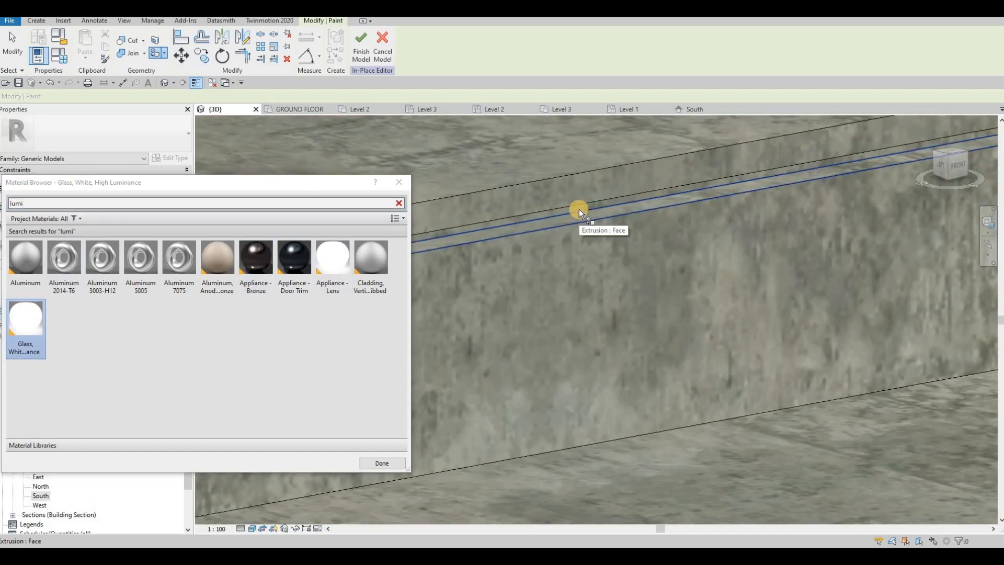
key("Tab")
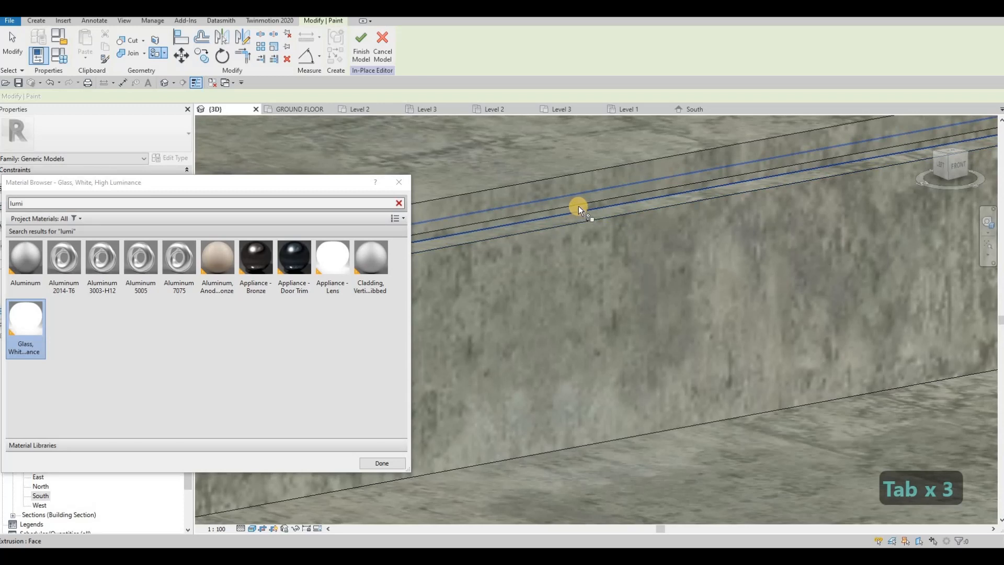
key("Tab")
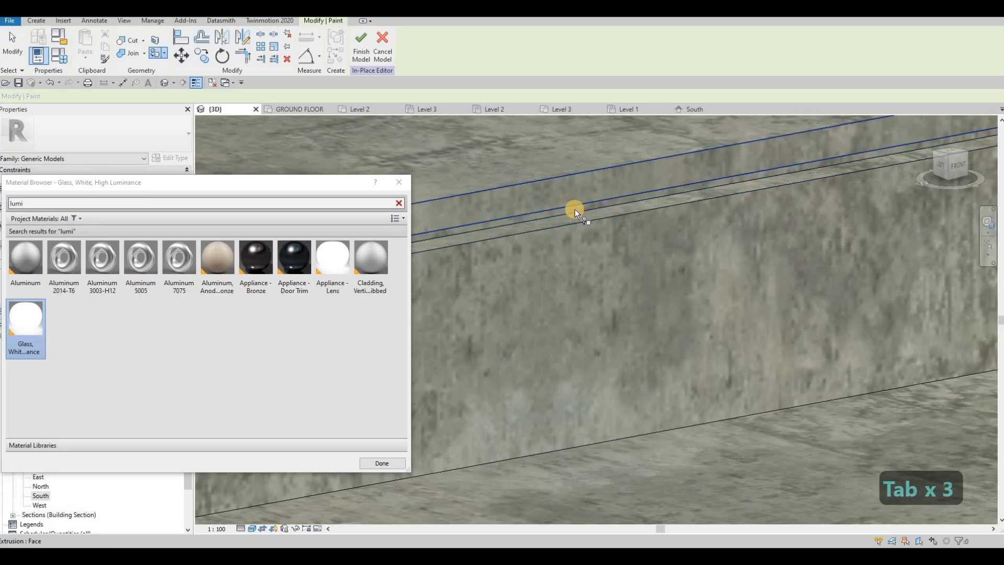
key("Tab")
key("Tab")
key("Tab")
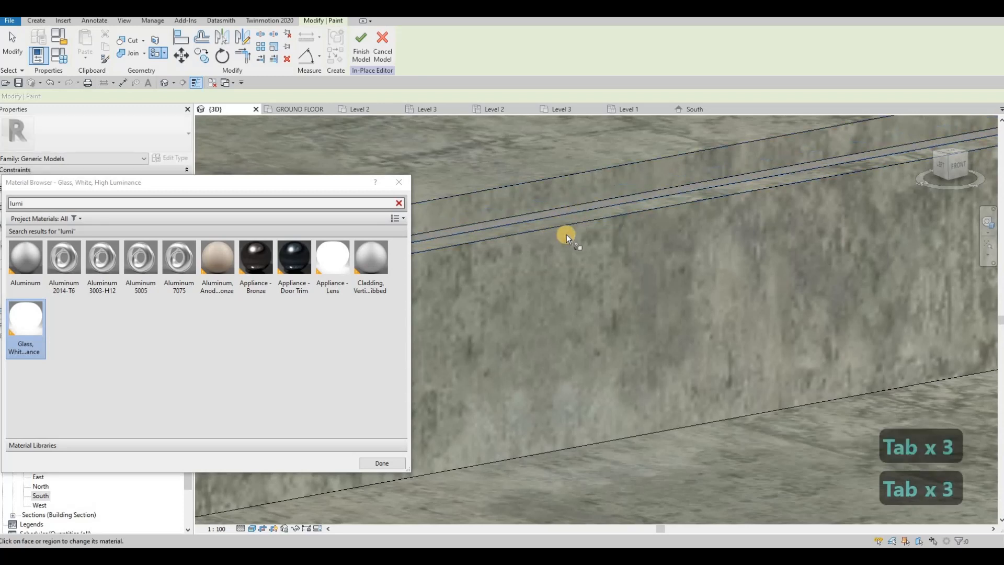
Step: Paint the hidden inner faces of the middle step's notch with the same high-luminance glass
scroll(706, 312, "down", 3)
scroll(701, 318, "up", 2)
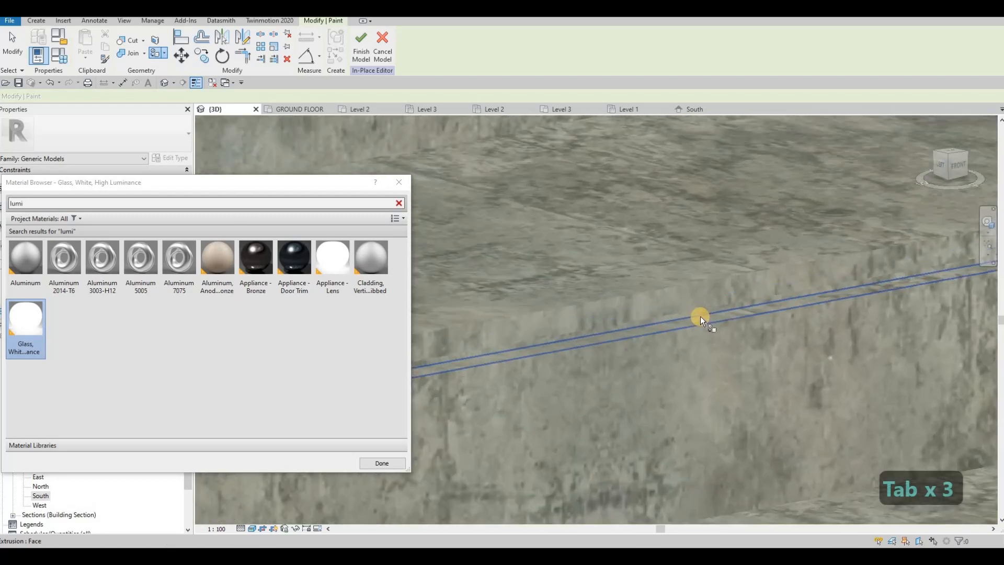
key("Tab")
key("Tab")
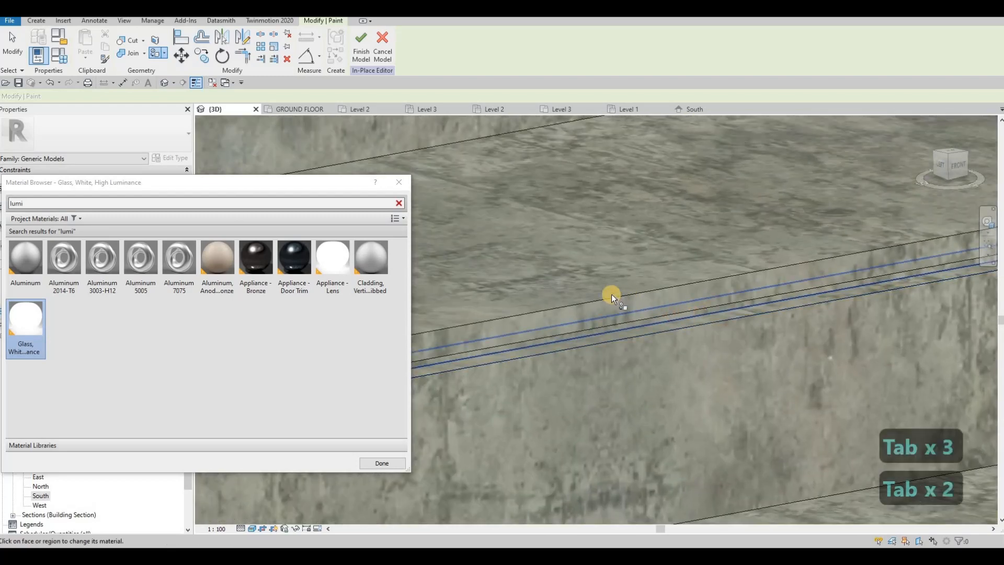
scroll(713, 355, "down", 4)
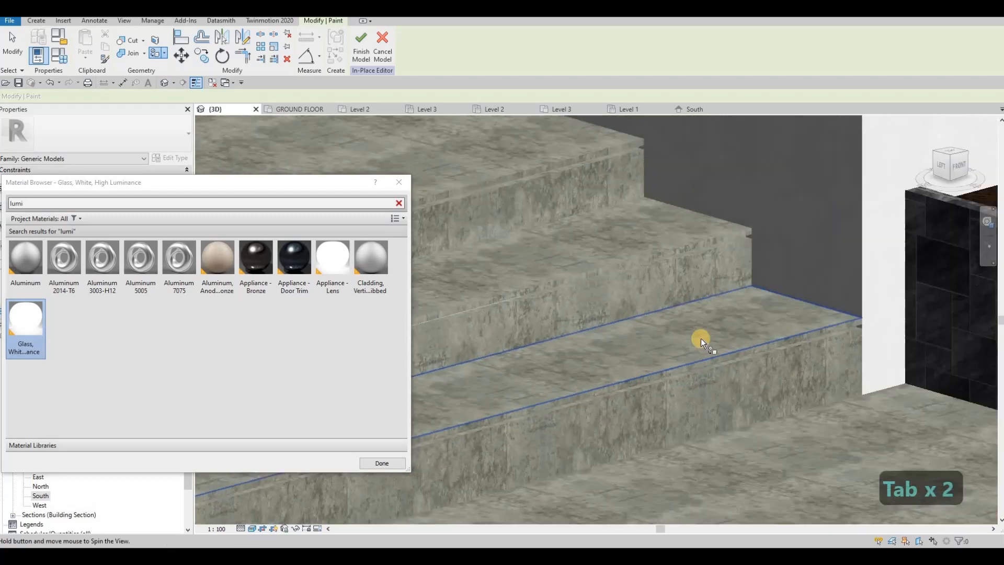
Step: Paint the hidden inner faces of the lowest step's notch with the high-luminance glass
scroll(701, 338, "up", 5)
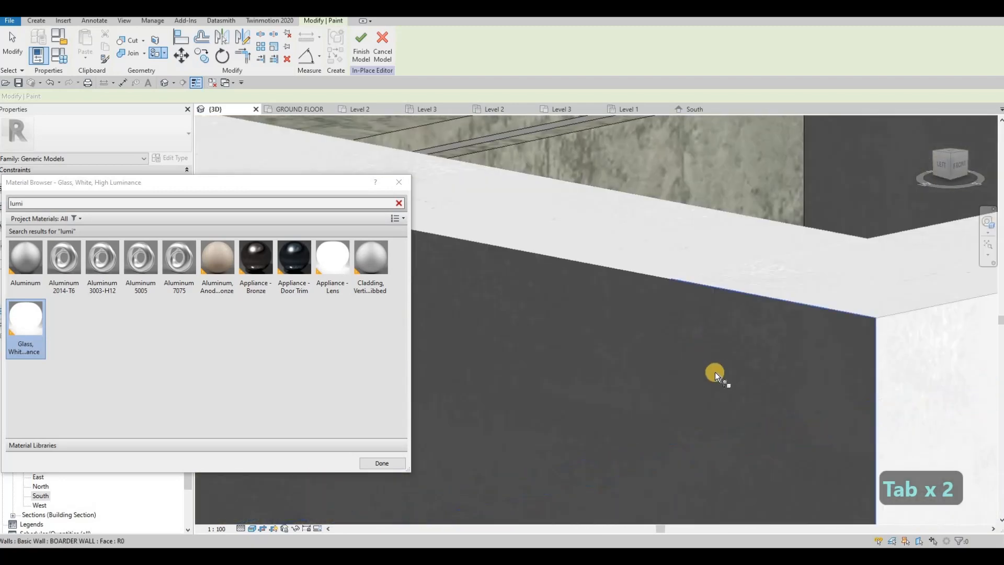
scroll(717, 413, "down", 3)
scroll(720, 453, "up", 3)
key("Tab")
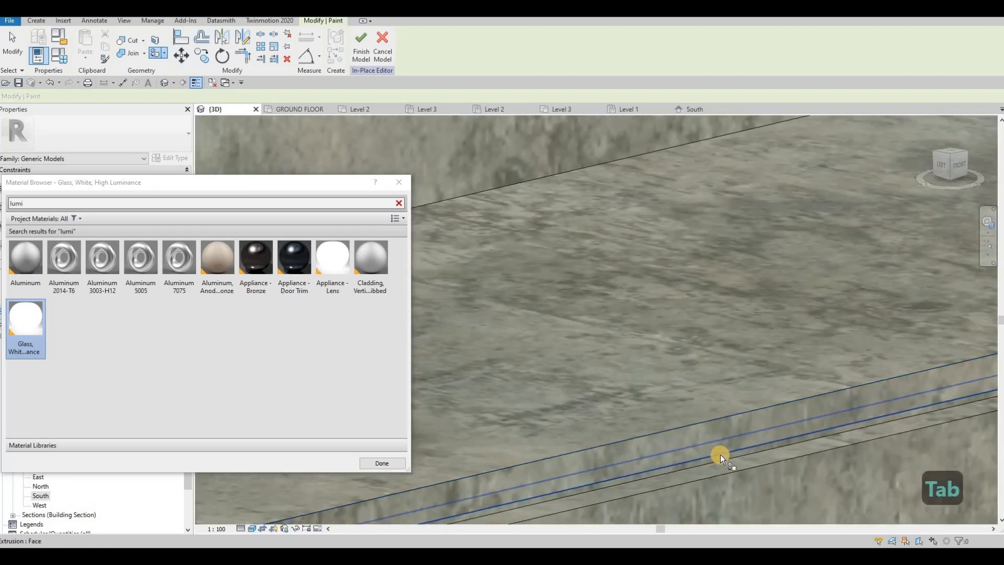
key("Tab")
scroll(622, 324, "down", 3)
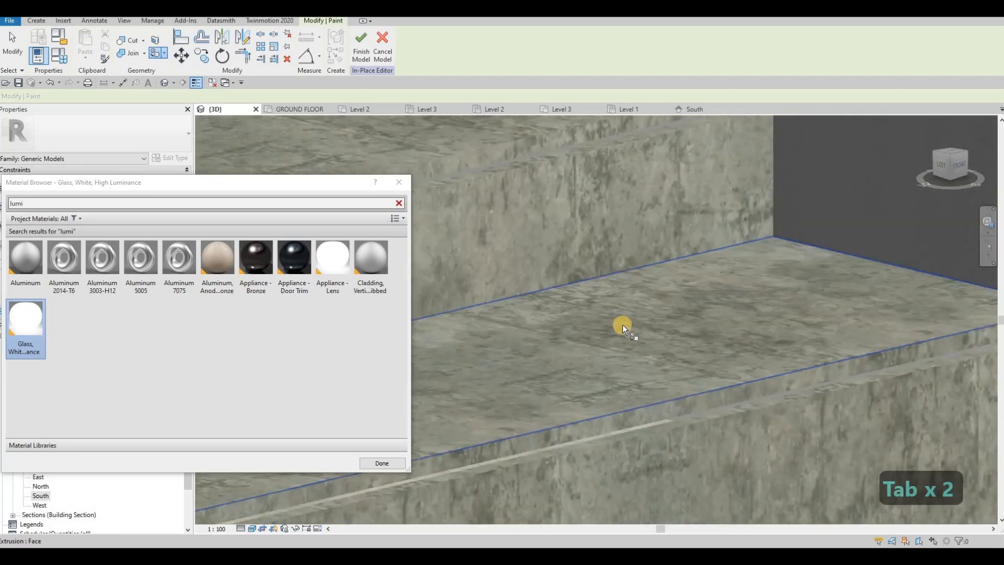
Step: End painting and finish the in-place model of the entrance steps
scroll(622, 324, "down", 3)
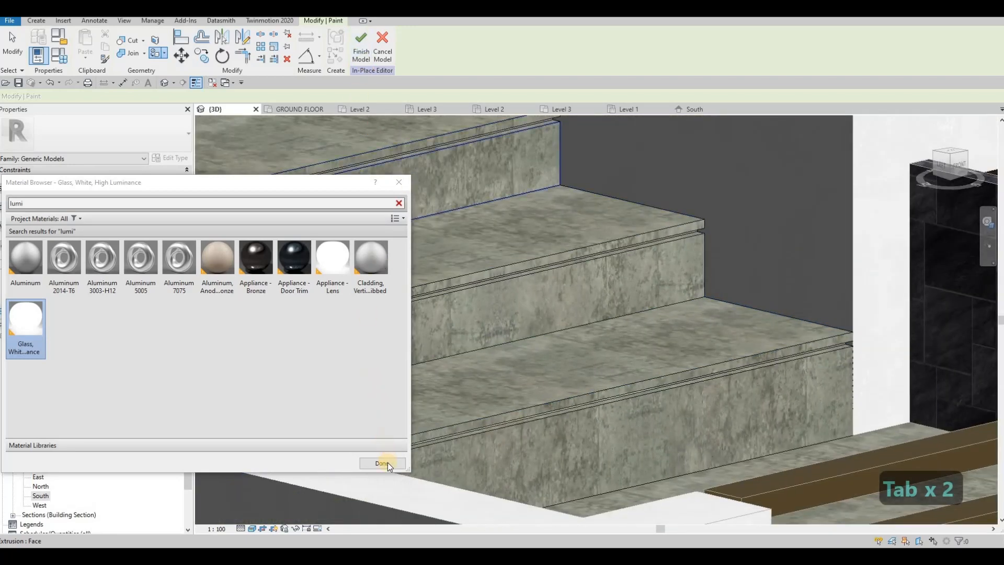
key("Escape")
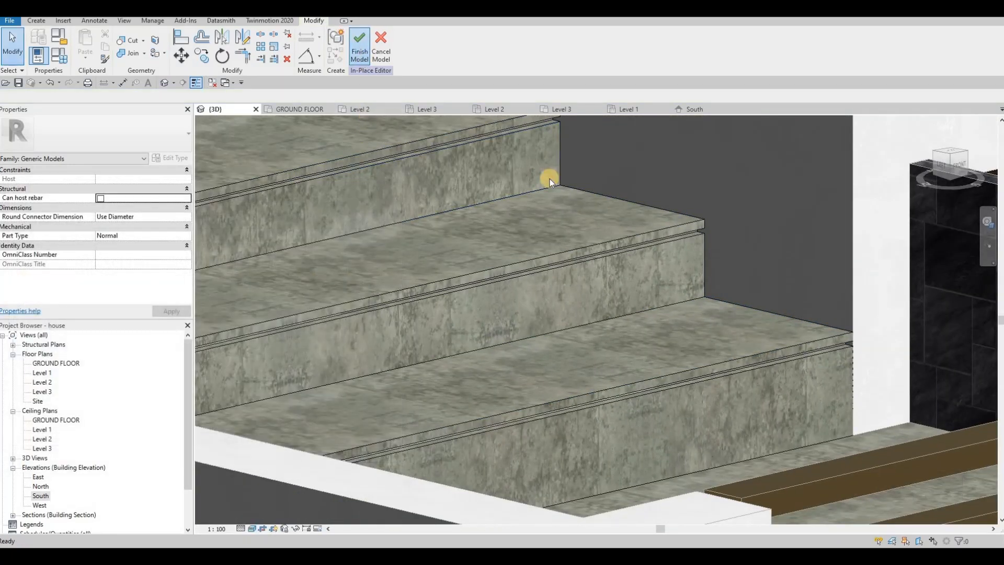
scroll(591, 294, "down", 5)
key("Escape")
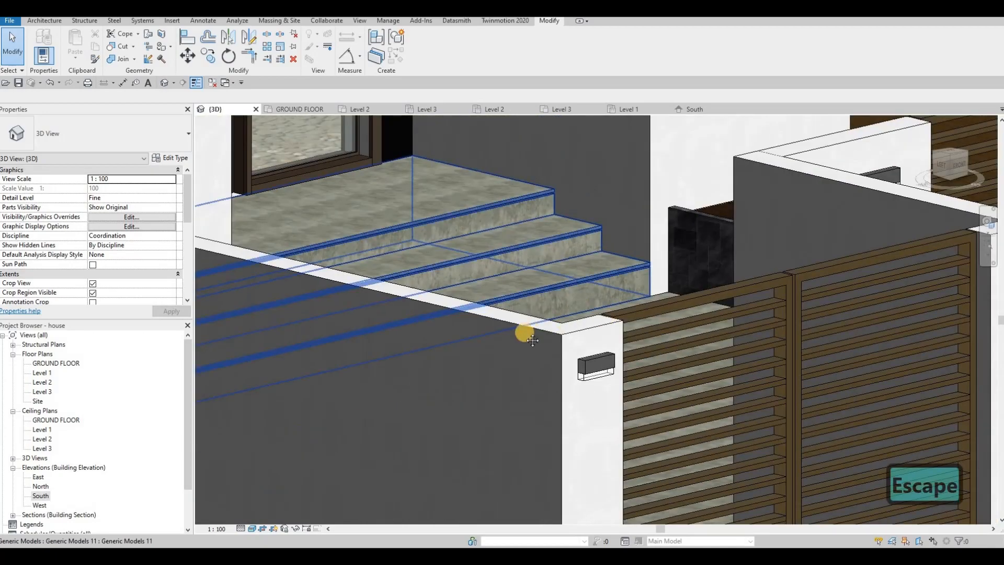
Step: Examine the notched entrance steps from several sides, followed by the gates and front facade
middle_click_drag(532, 340, 613, 328, "shift")
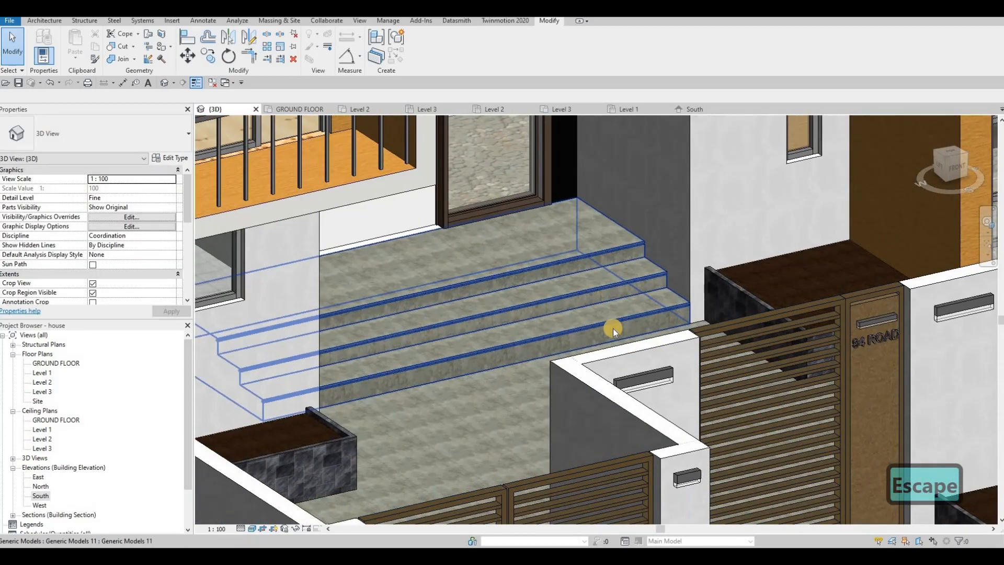
scroll(655, 425, "up", 5)
key("Escape")
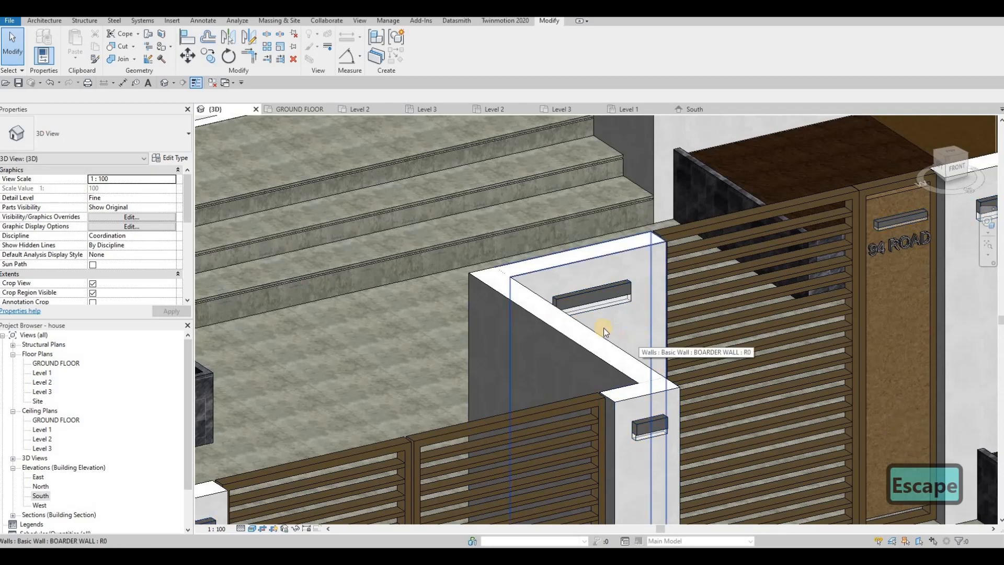
scroll(515, 286, "down", 5)
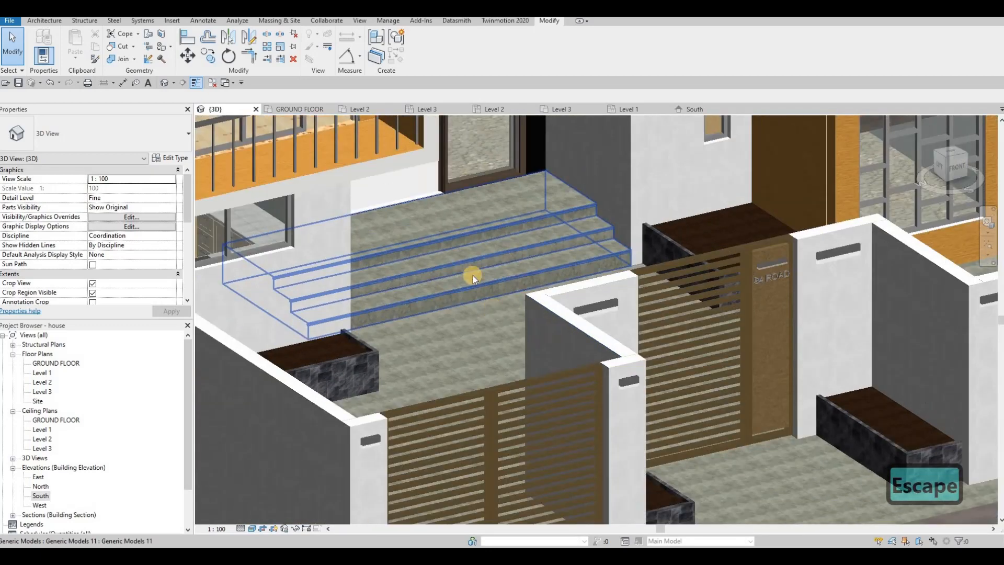
middle_click_drag(473, 275, 528, 296)
scroll(528, 296, "up", 5)
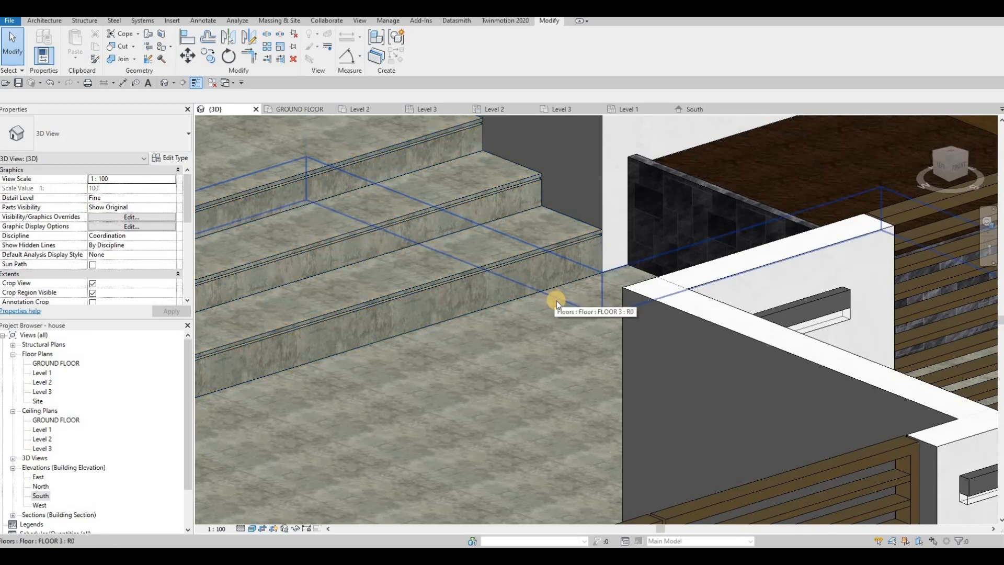
scroll(556, 300, "down", 4)
middle_click_drag(601, 304, 497, 314, "shift")
middle_click_drag(497, 314, 596, 360)
scroll(596, 359, "down", 1)
middle_click_drag(475, 282, 498, 305)
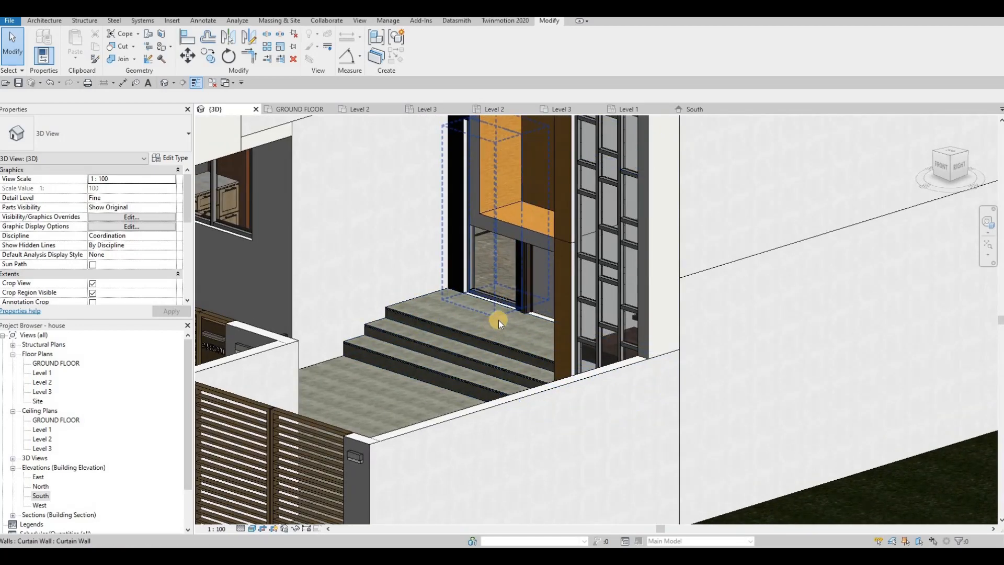
key("F1")
scroll(555, 312, "down", 4)
middle_click_drag(580, 308, 463, 332, "shift")
scroll(538, 342, "up", 2)
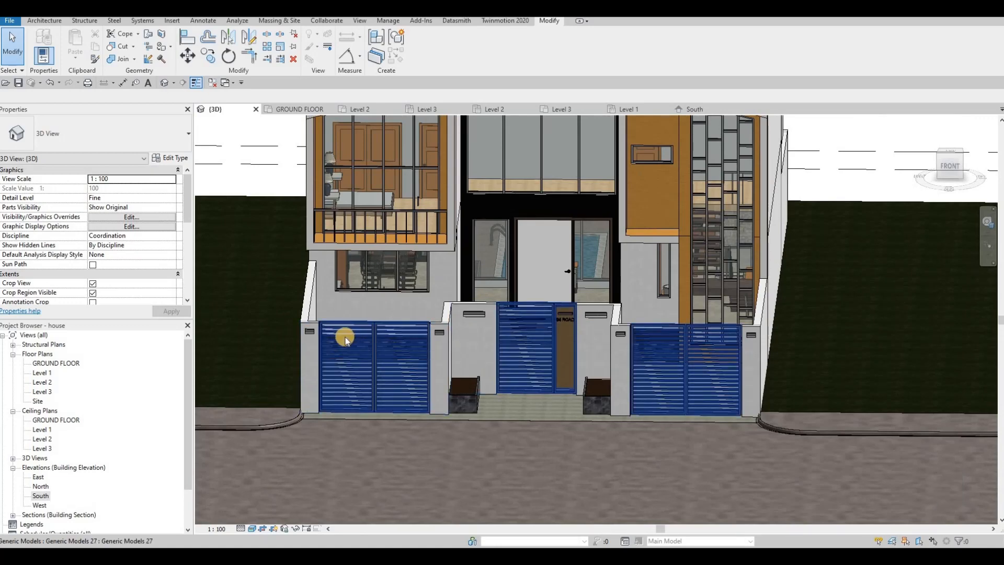
Step: Open the front gates' generic model for in-place editing and show it in the South elevation
left_click(502, 346)
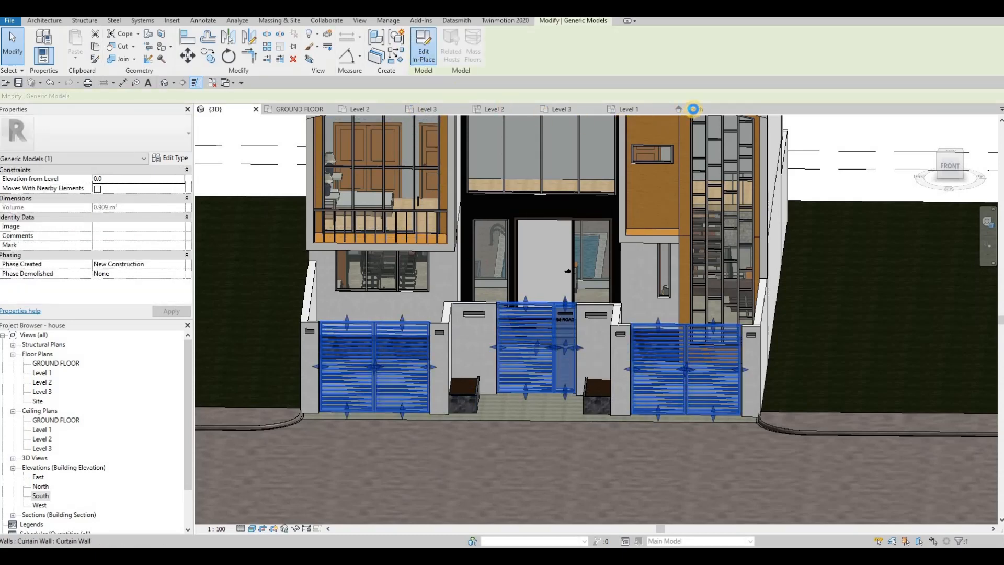
left_click(695, 110)
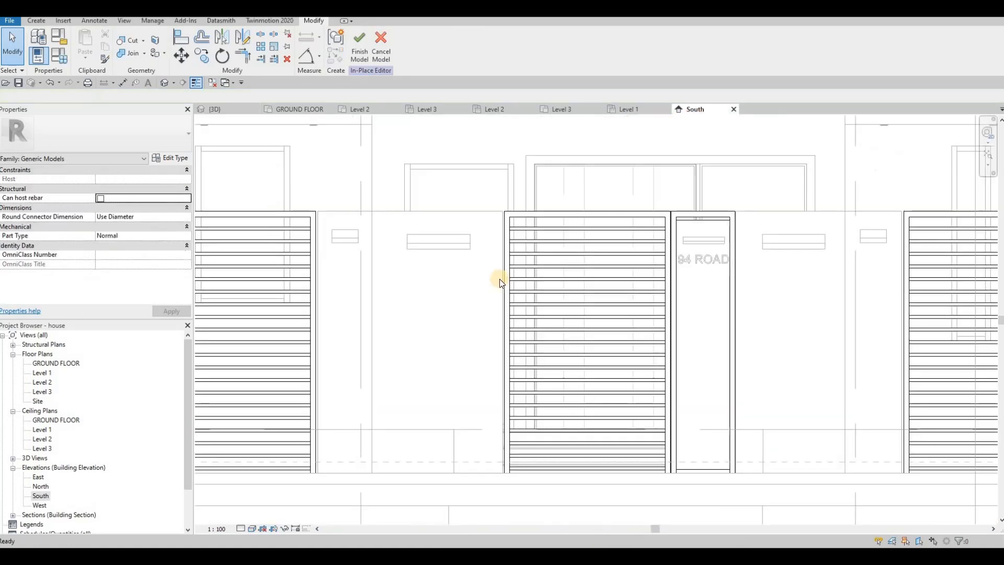
scroll(391, 297, "down", 3)
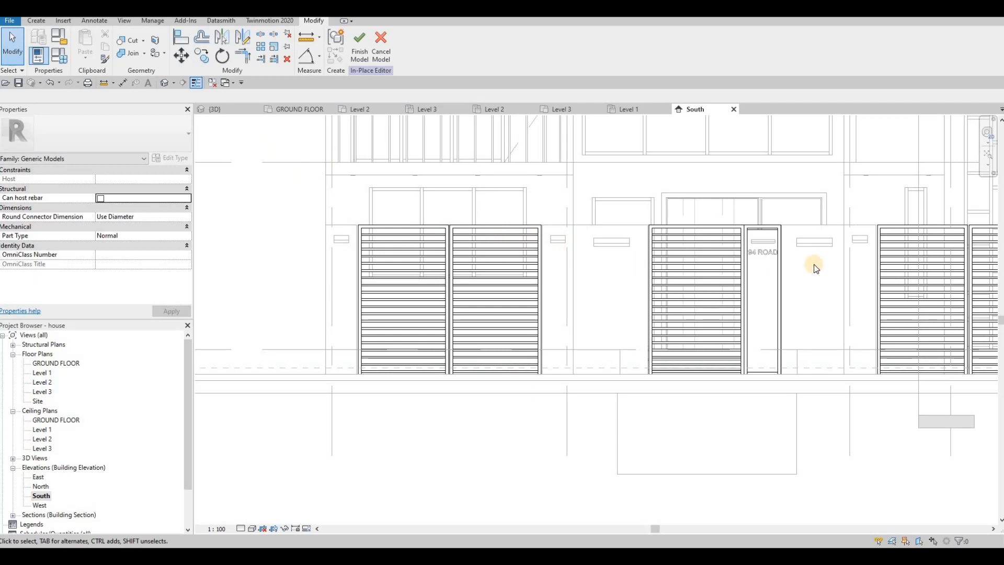
scroll(760, 287, "down", 2)
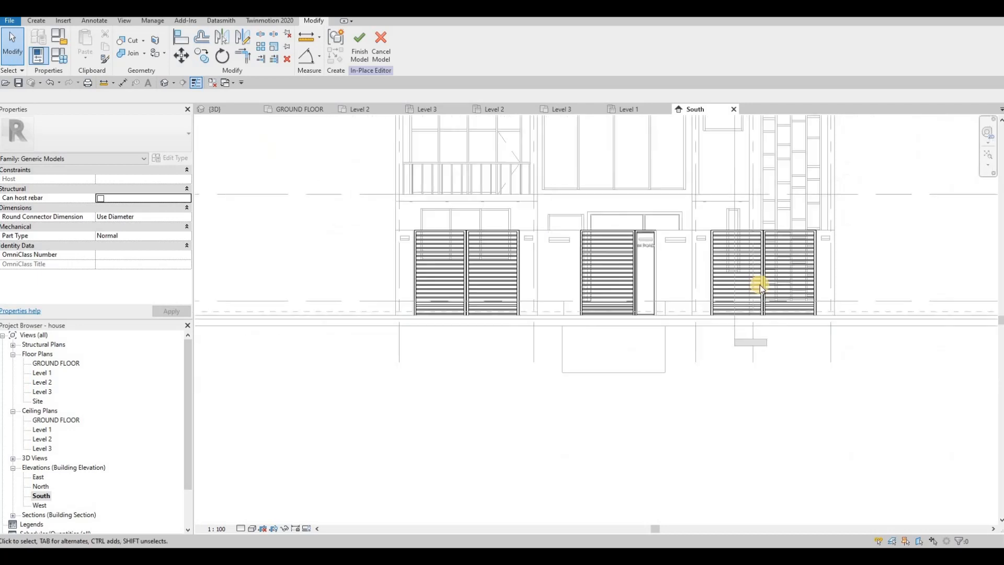
left_click(37, 21)
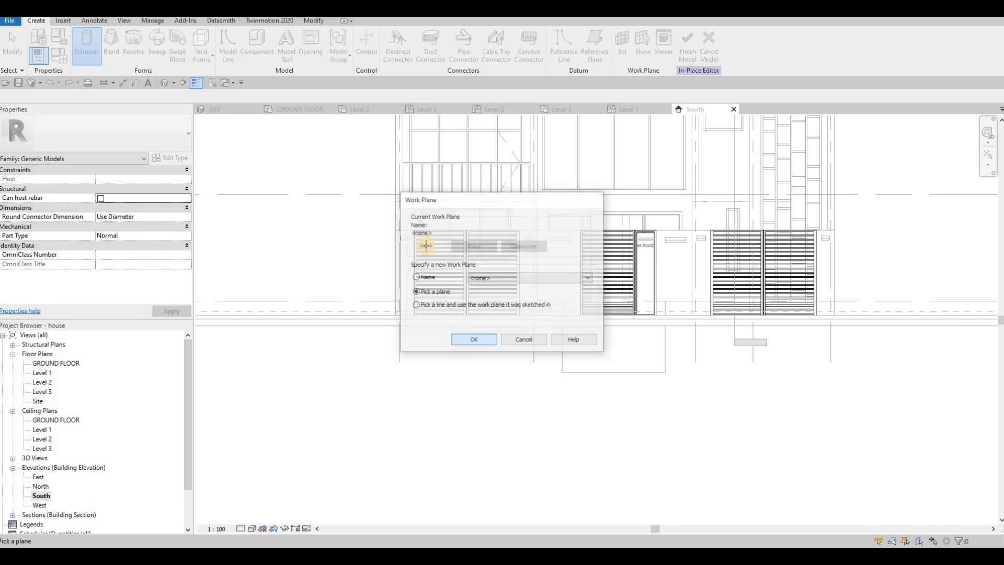
left_click(474, 340)
scroll(393, 206, "up", 4)
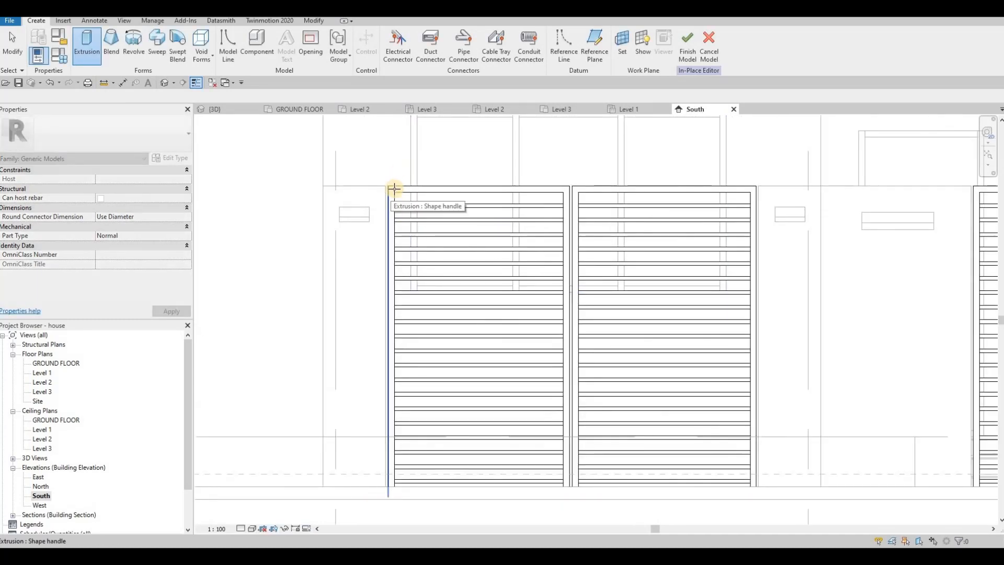
scroll(391, 186, "up", 3)
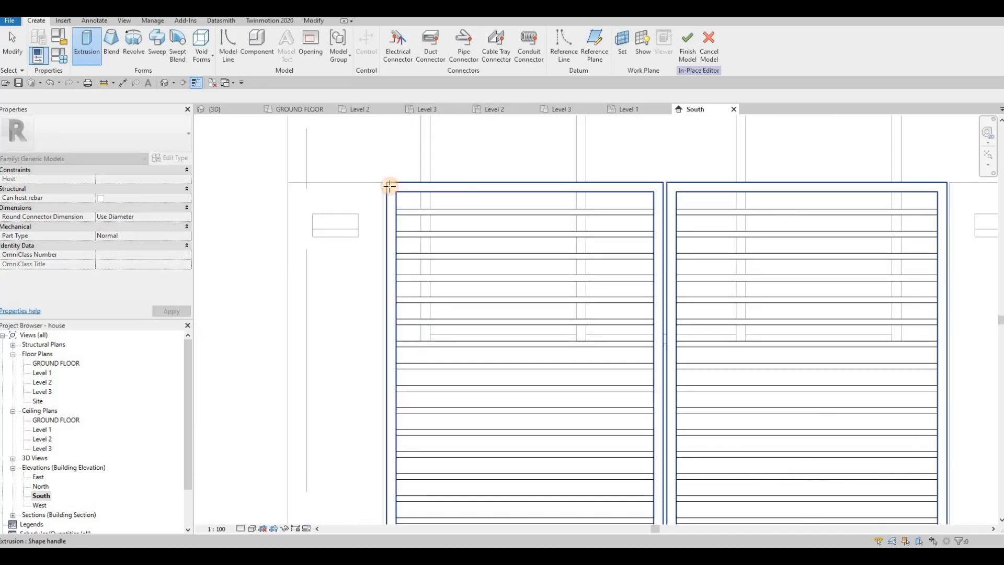
left_click(389, 186)
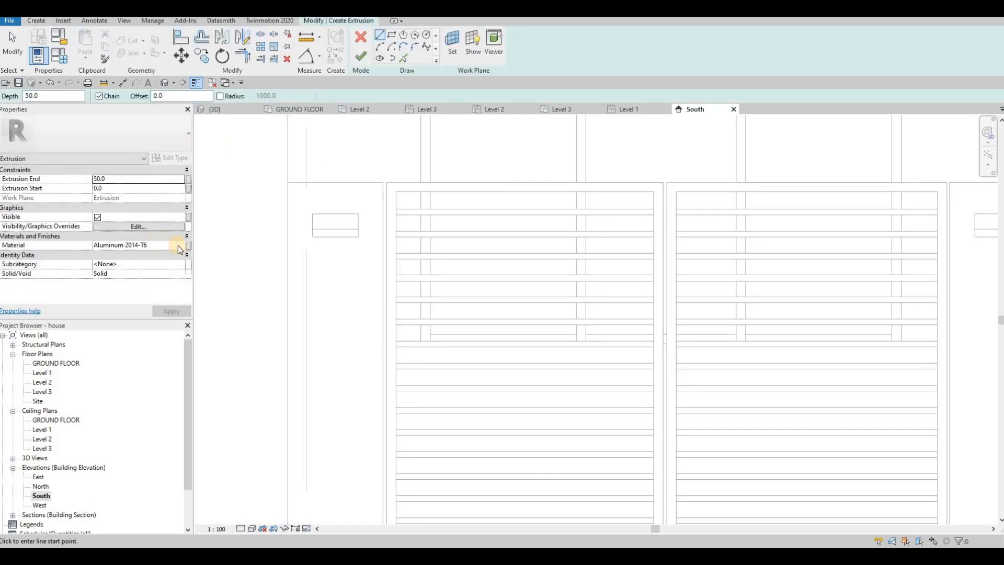
left_click(181, 248)
left_click(182, 247)
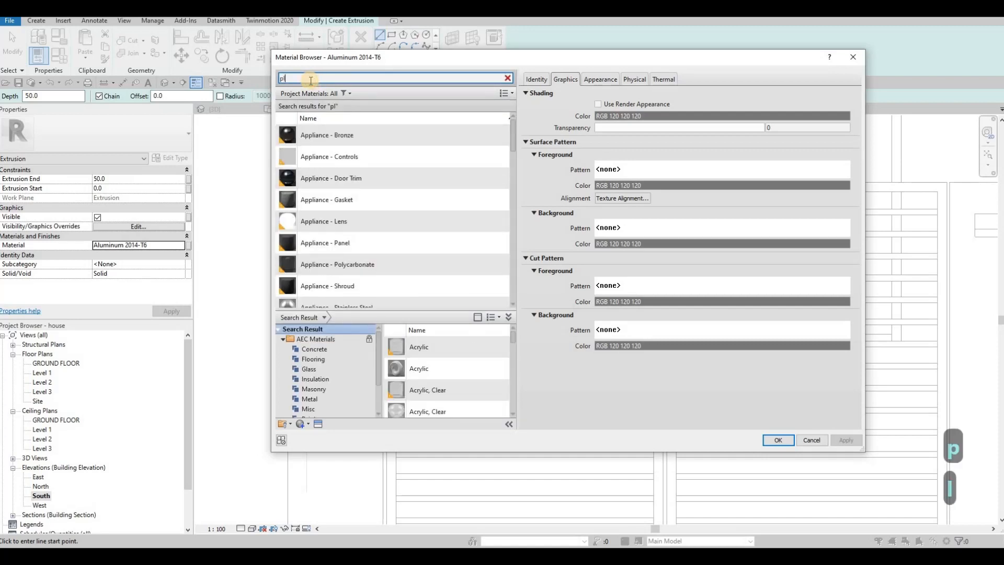
key("BackSpace")
scroll(372, 227, "down", 10)
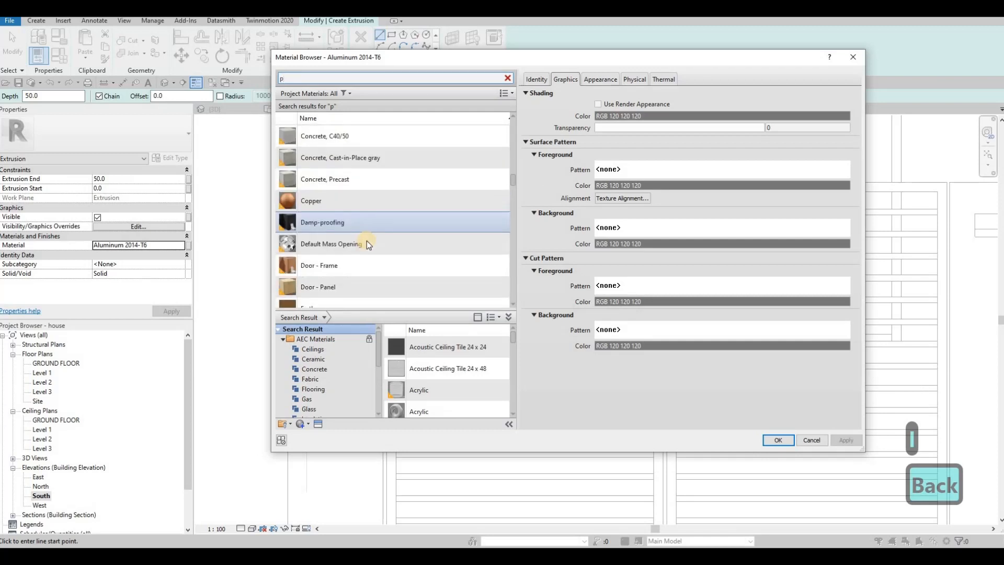
scroll(366, 240, "up", 3)
scroll(367, 240, "down", 10)
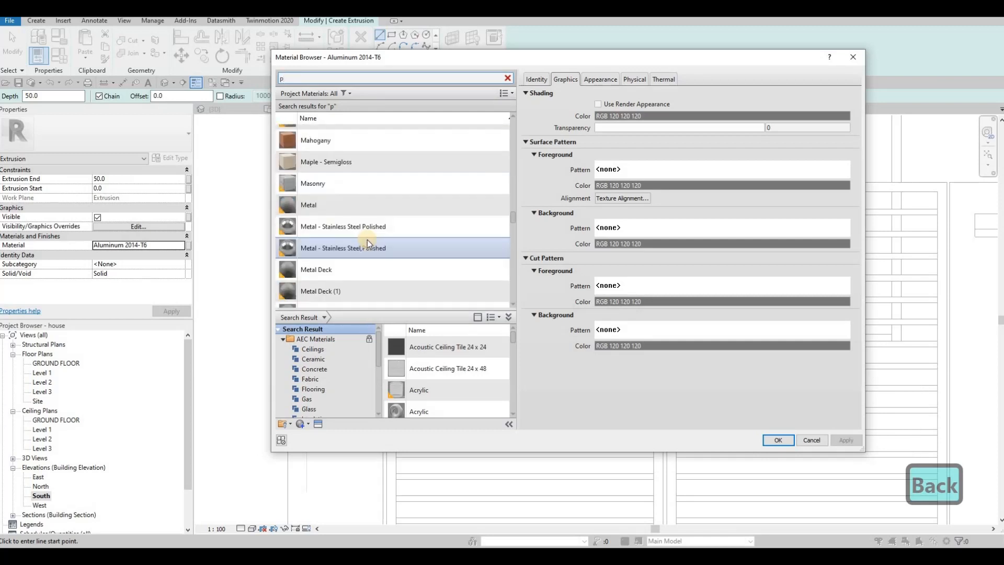
scroll(367, 240, "down", 10)
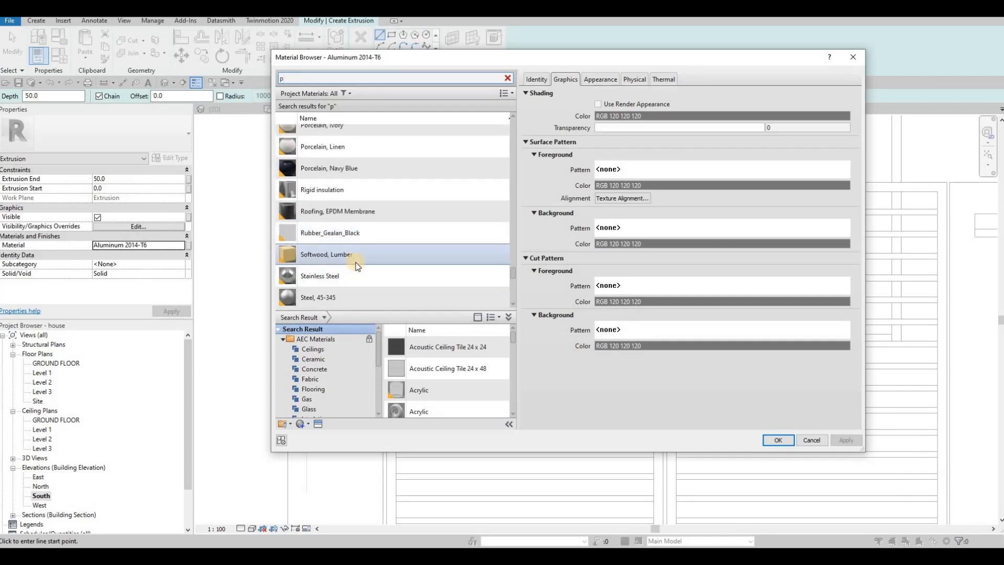
scroll(356, 261, "up", 5)
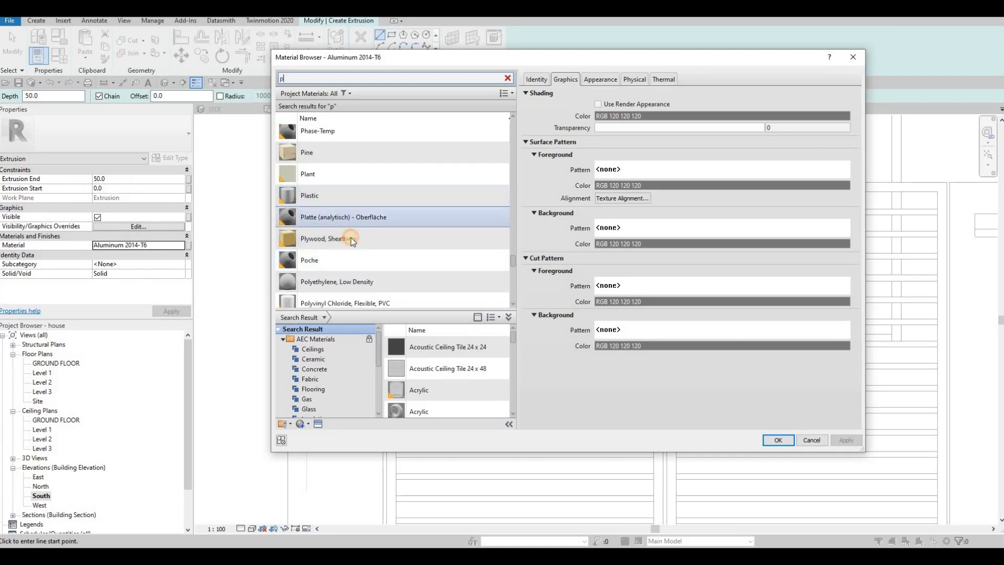
left_click(350, 238)
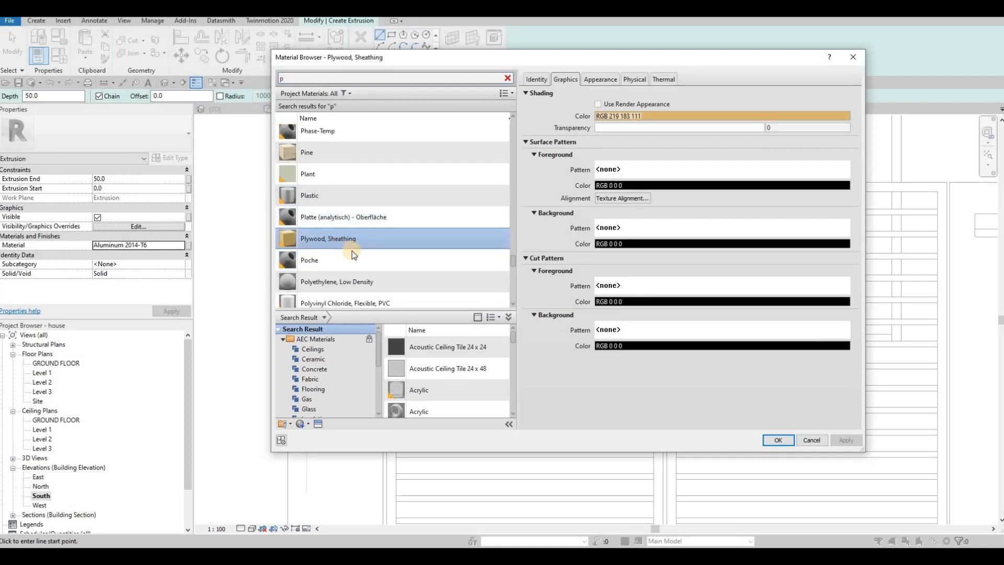
scroll(354, 254, "down", 5)
scroll(360, 251, "down", 5)
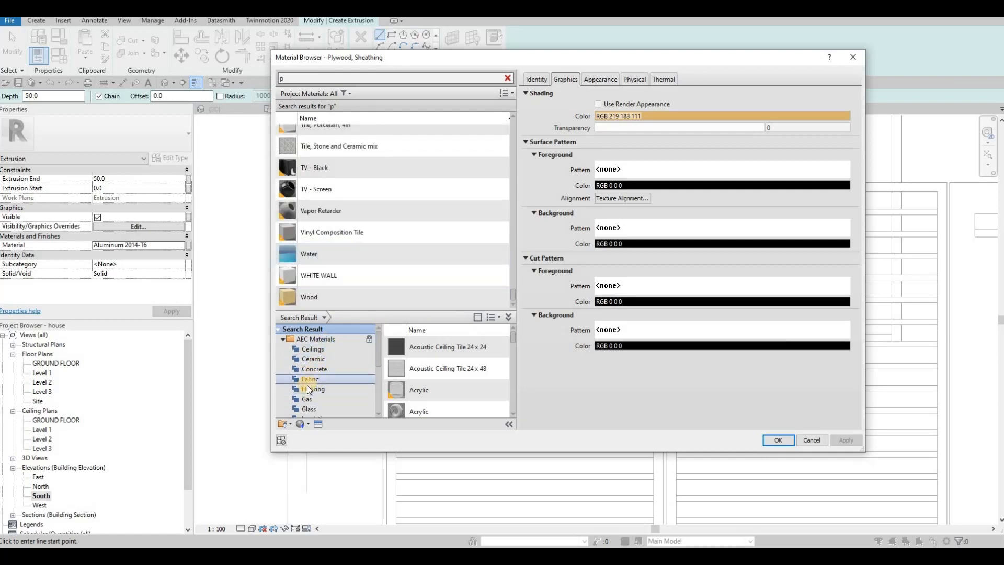
scroll(316, 392, "down", 3)
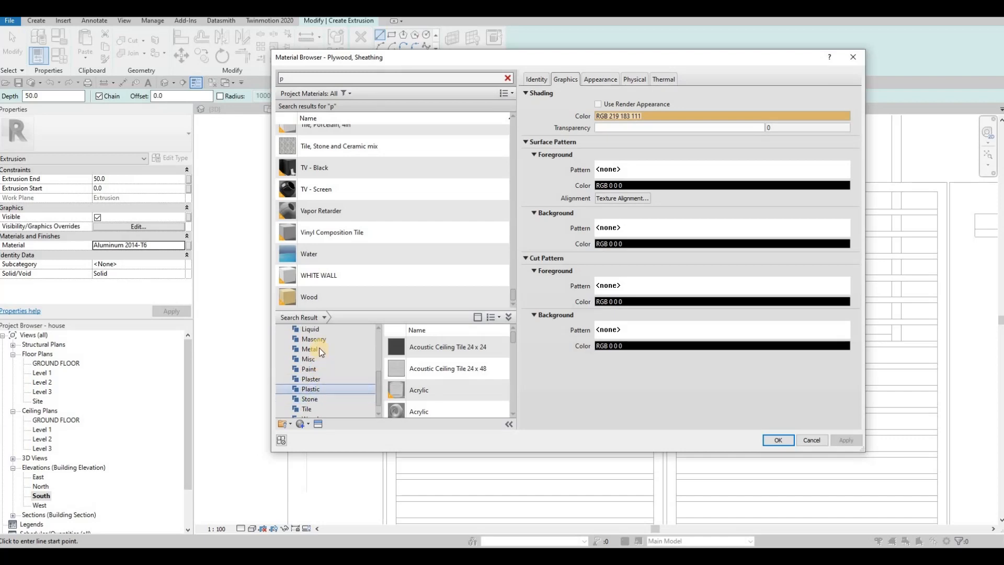
key("Escape")
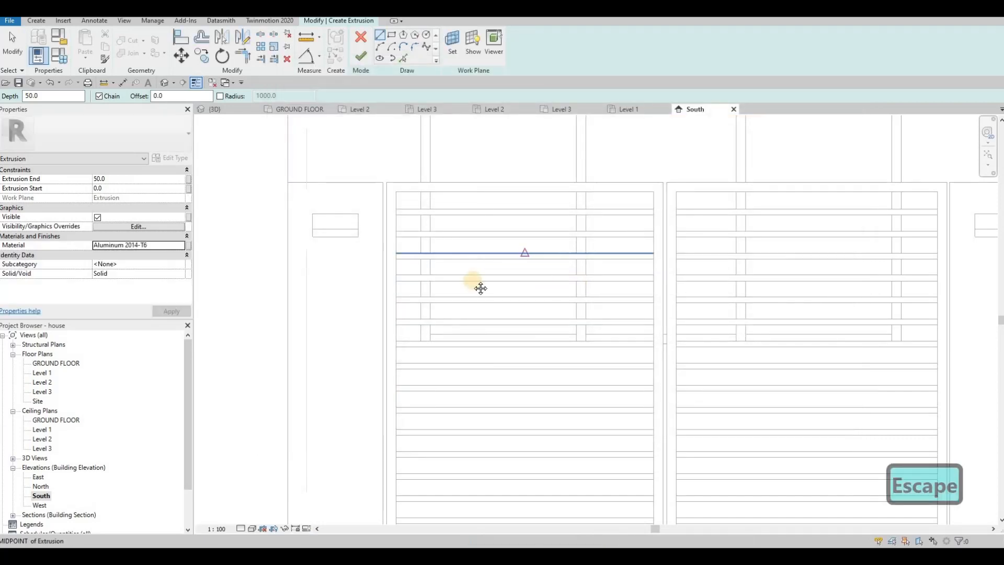
scroll(481, 288, "down", 4)
key("Escape")
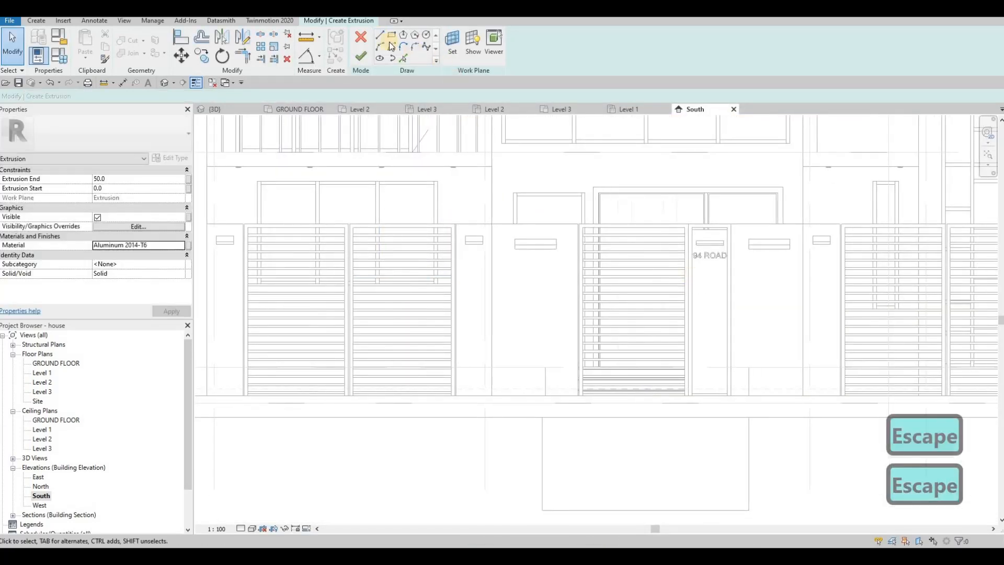
scroll(622, 233, "down", 3)
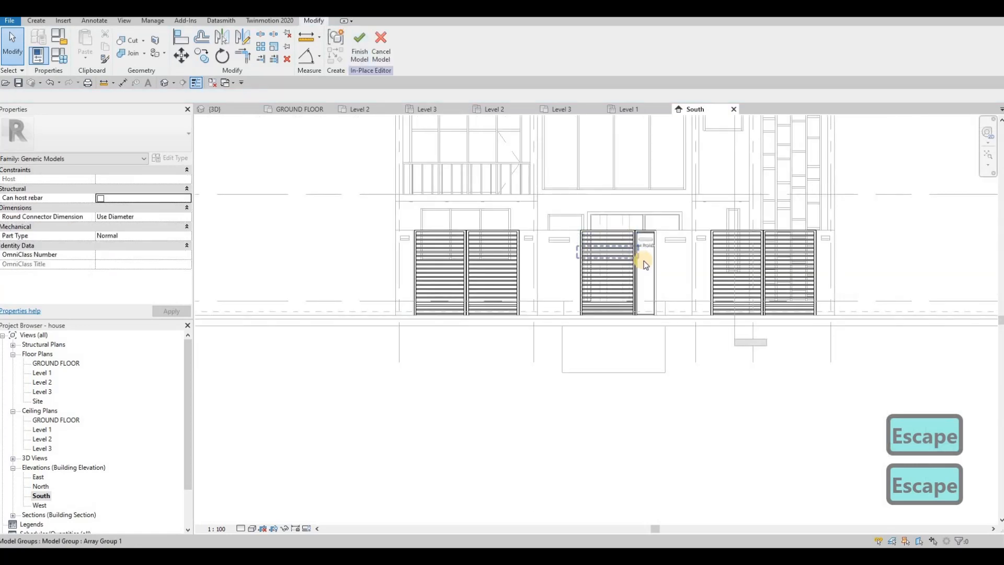
Step: Copy the material name Particleboard from the narrow solid panel beside the middle gate's slats
left_click(646, 265)
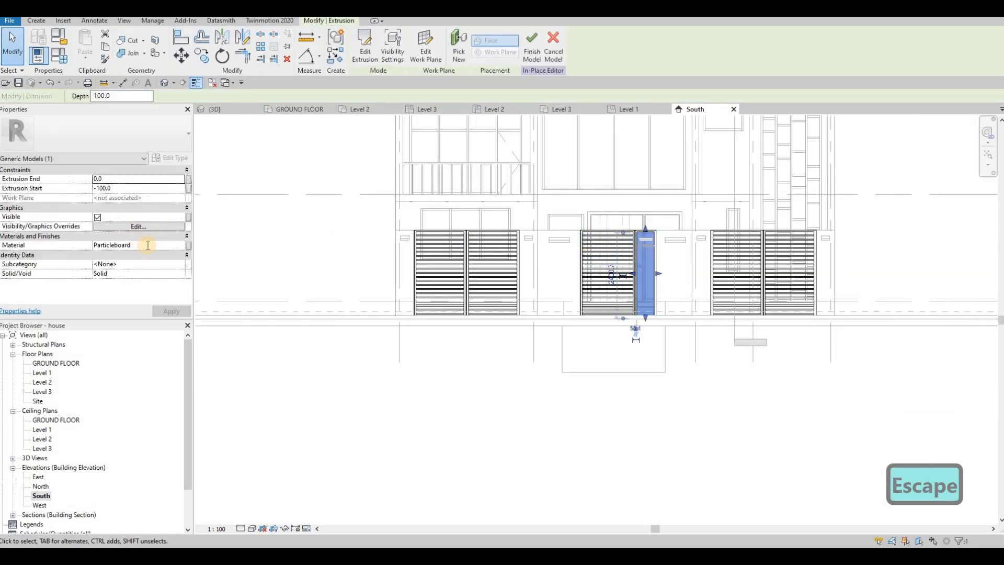
left_click(147, 245)
key("ctrl+c")
key("Escape")
key("Escape")
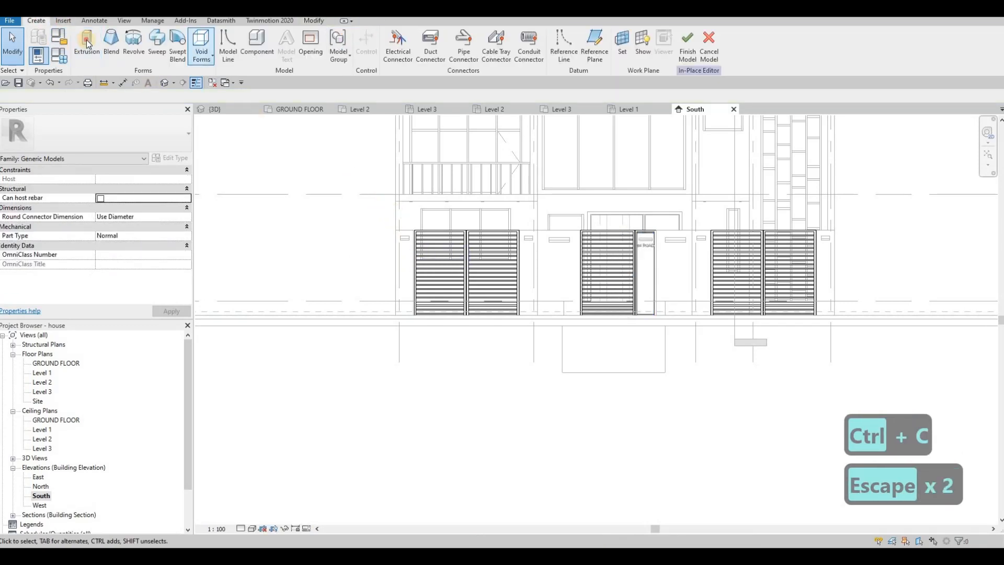
Step: Start a new extrusion with the outer frame face of the leftmost double gate picked as work plane
left_click(465, 342)
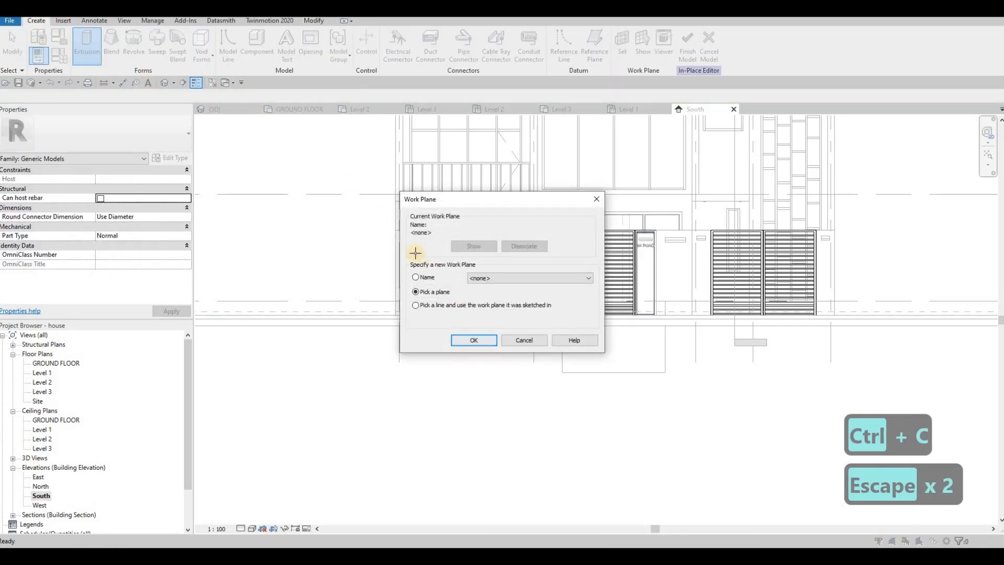
scroll(419, 223, "up", 5)
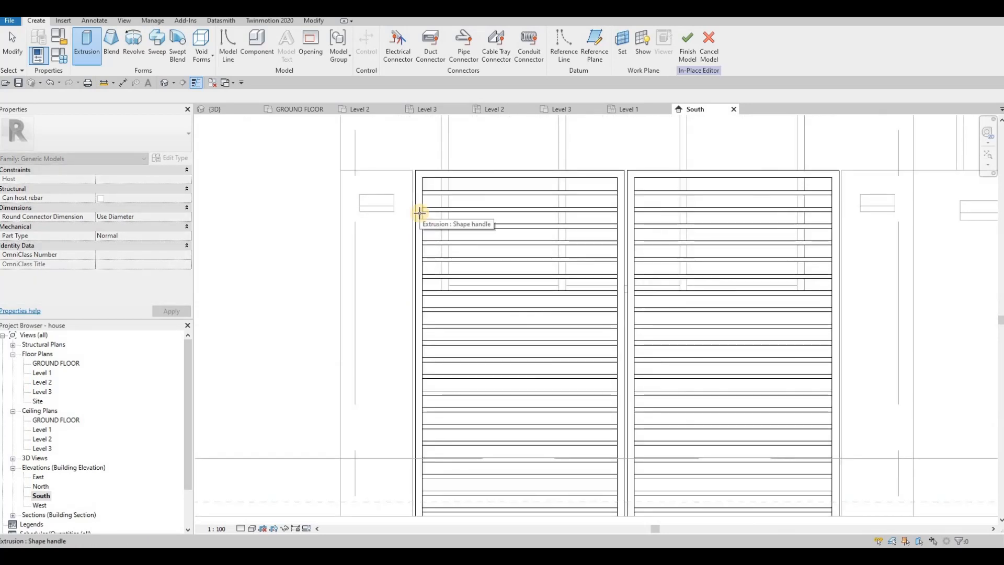
key("Tab")
key("Tab")
key("Tab")
key("Tab")
key("Tab")
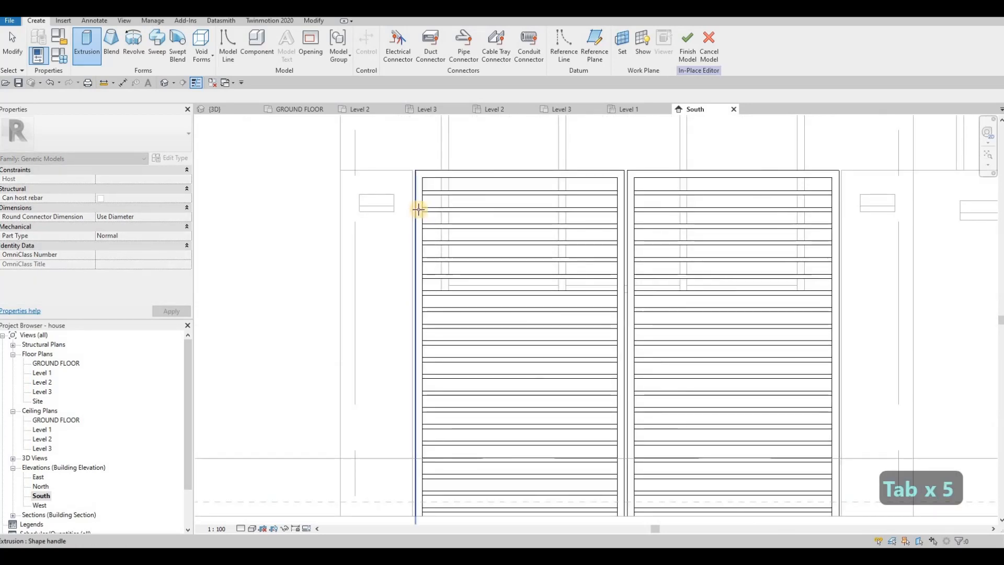
left_click(418, 210)
Step: Sketch two rectangles about 245 mm wide, about 91 and 85 mm high, at the left end of the first leaf's two uppermost slat gaps
left_click(393, 34)
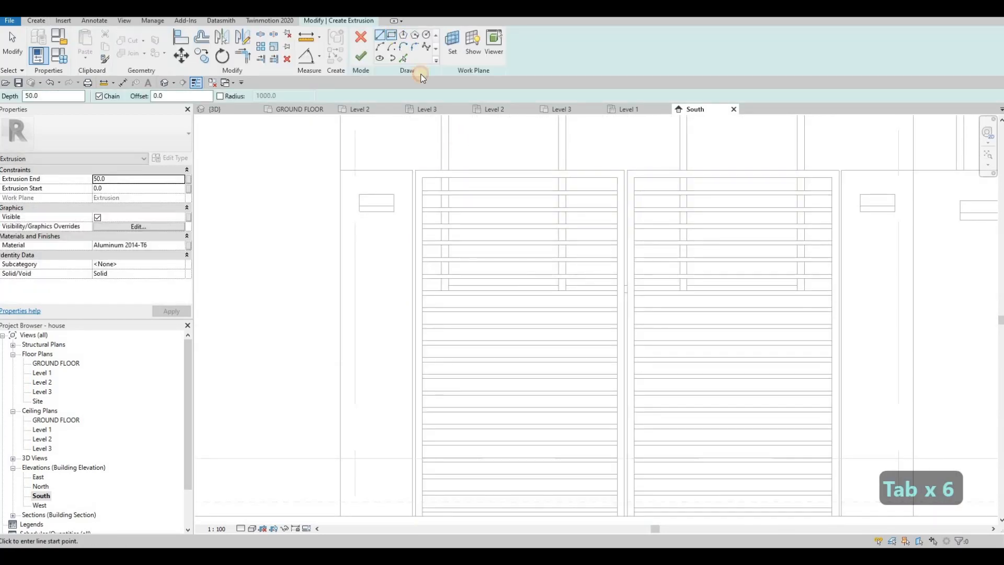
left_click(460, 194)
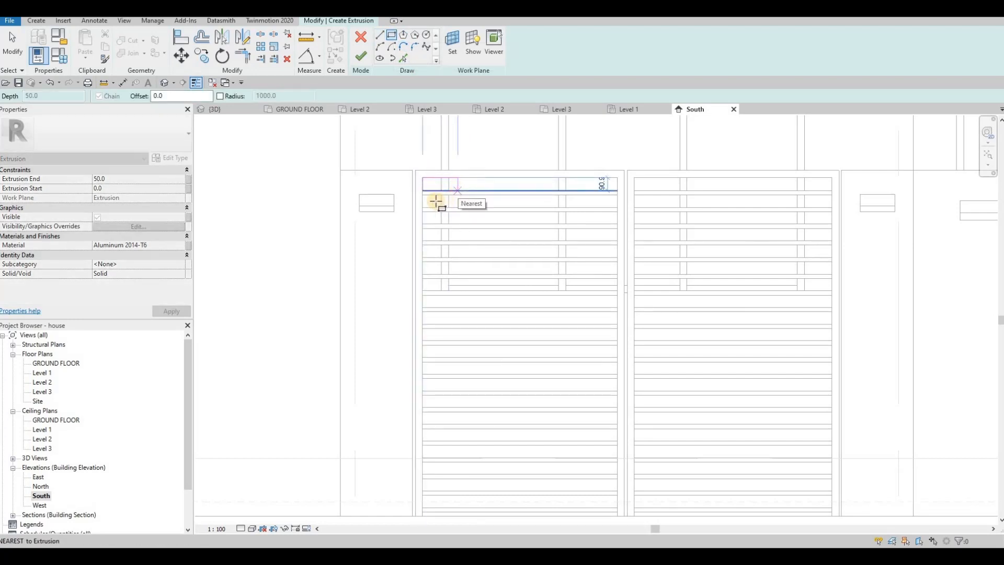
left_click(435, 201)
scroll(419, 193, "up", 2)
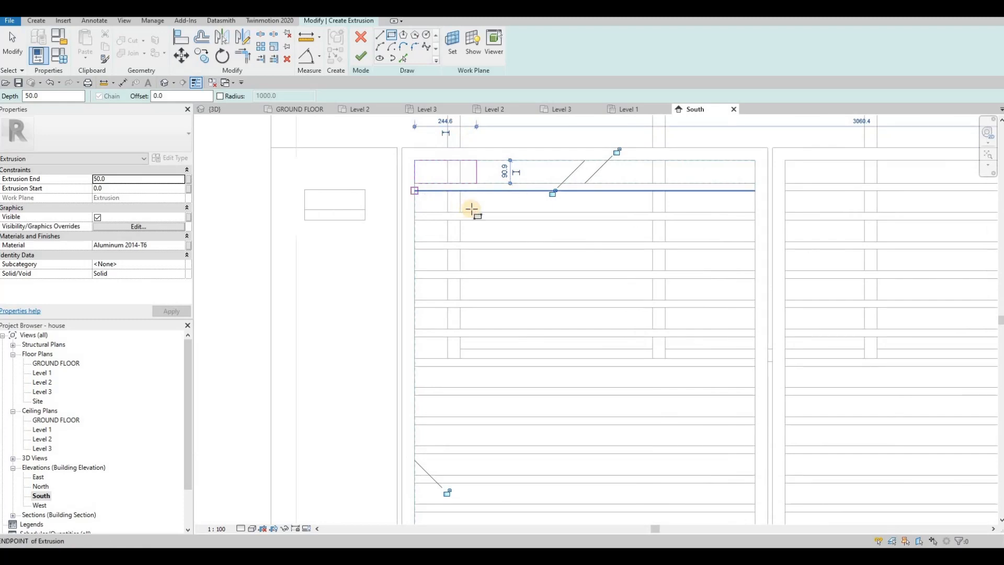
left_click(415, 192)
left_click(476, 211)
key("Escape")
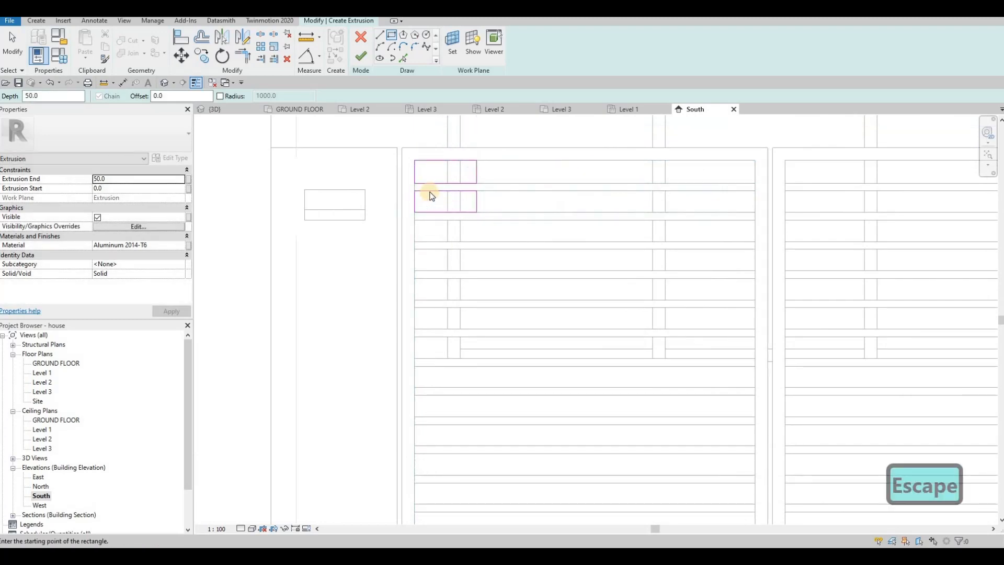
key("Escape")
key("Escape")
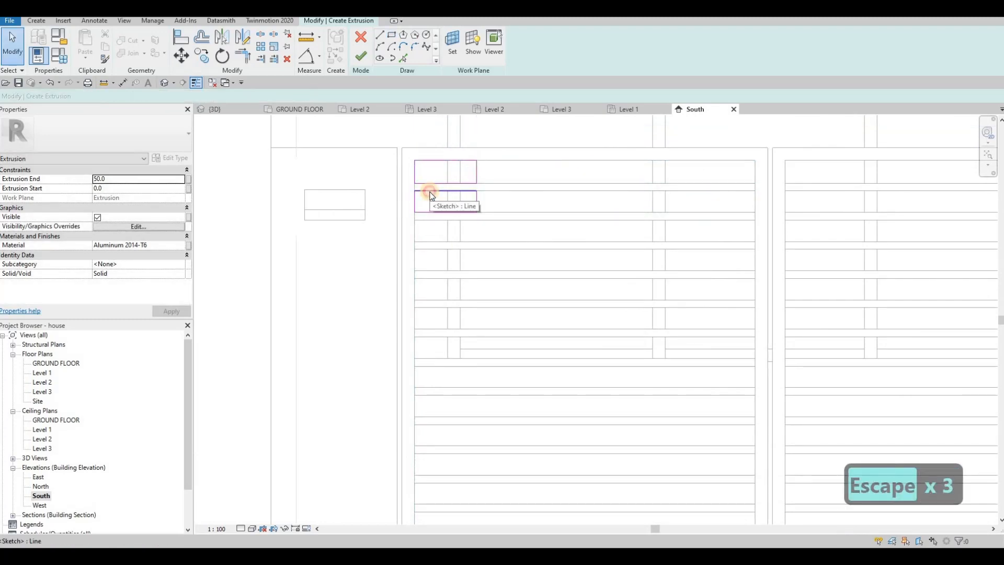
key("Tab")
left_click(475, 202)
key("Escape")
key("Escape")
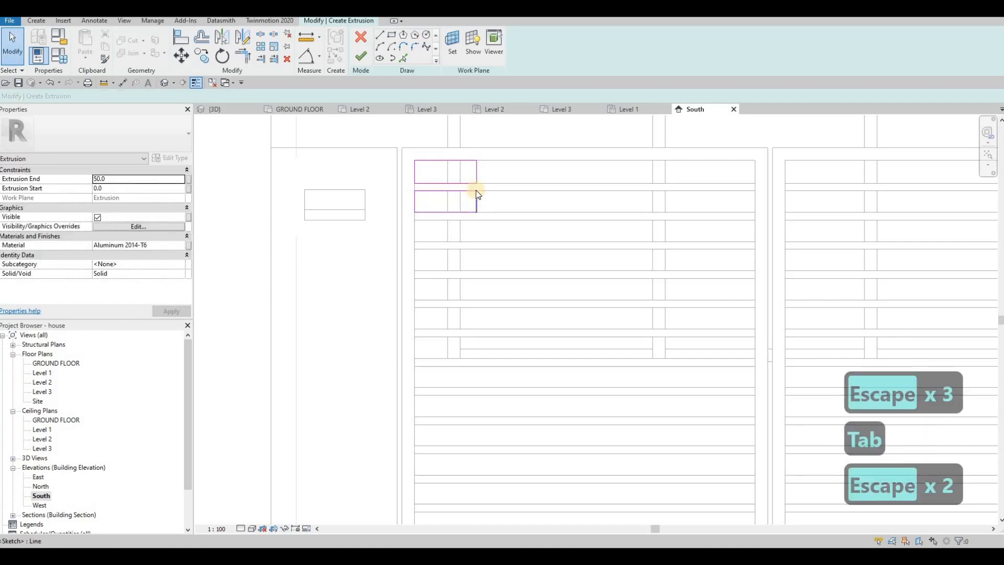
left_click(476, 193)
key("Escape")
left_click(476, 203)
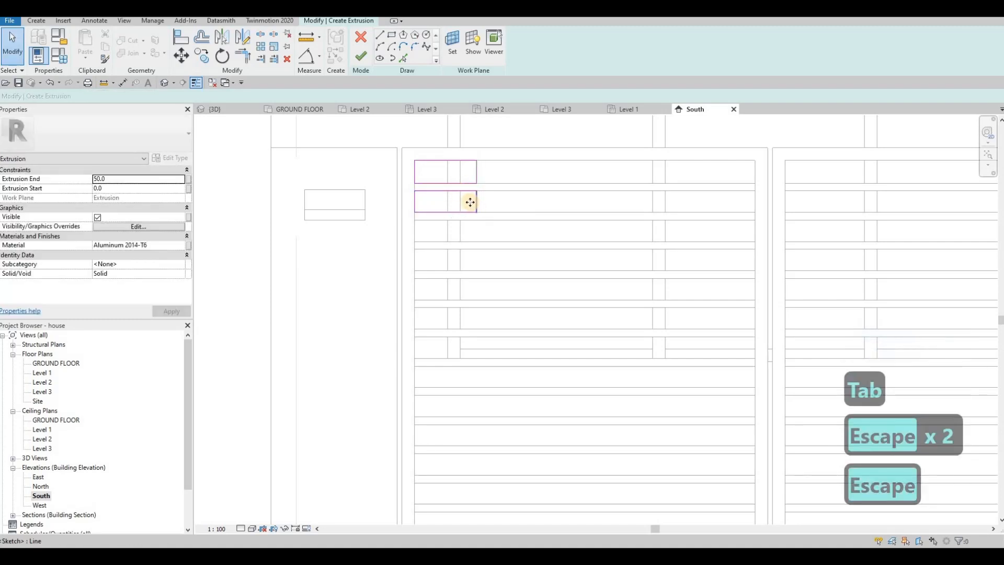
key("Escape")
left_click(416, 204)
scroll(447, 216, "up", 2)
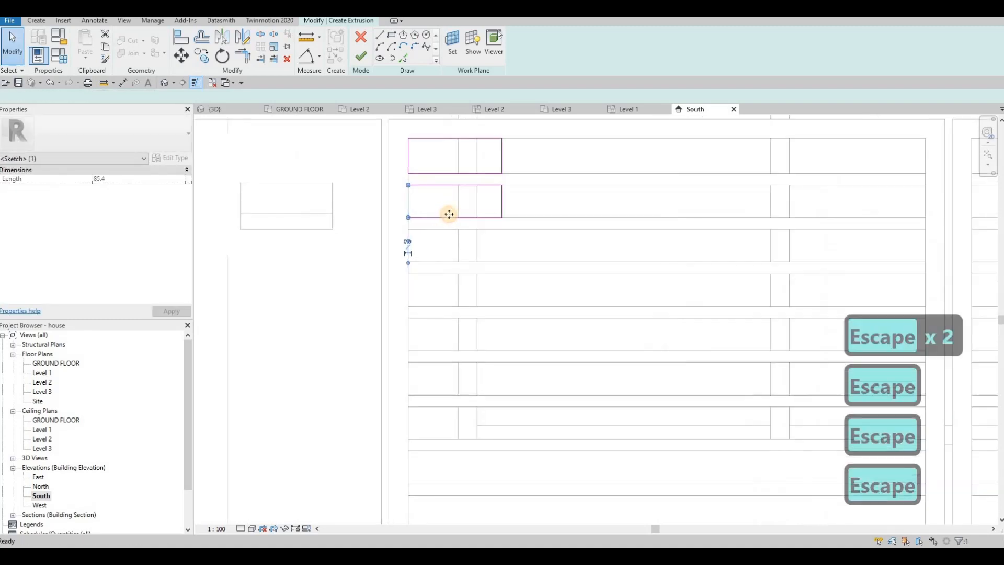
key("Escape")
left_click(453, 214)
key("Escape")
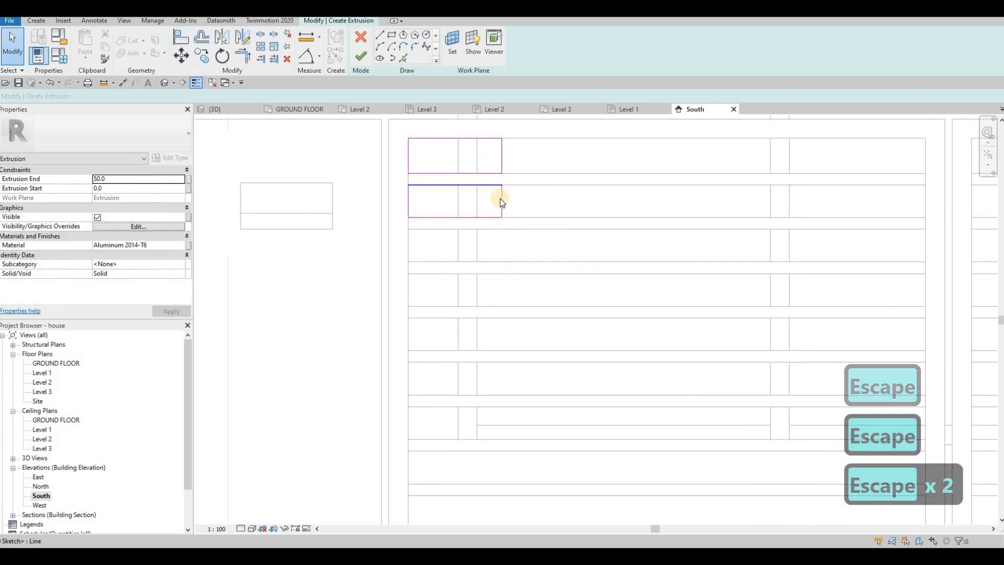
key("Escape")
left_click(500, 199)
key("Escape")
key("Escape")
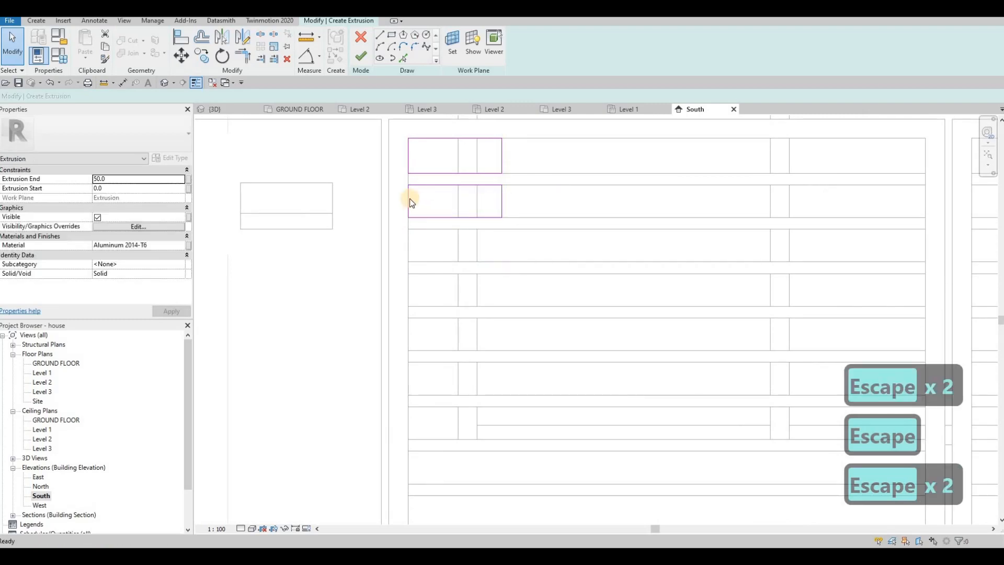
Step: Copy the second panel rectangle repeatedly down the first leaf, placing one at the hinge-side end of every remaining slat gap to the gate's bottom
key("Tab")
left_click(410, 198)
key("c")
key("o")
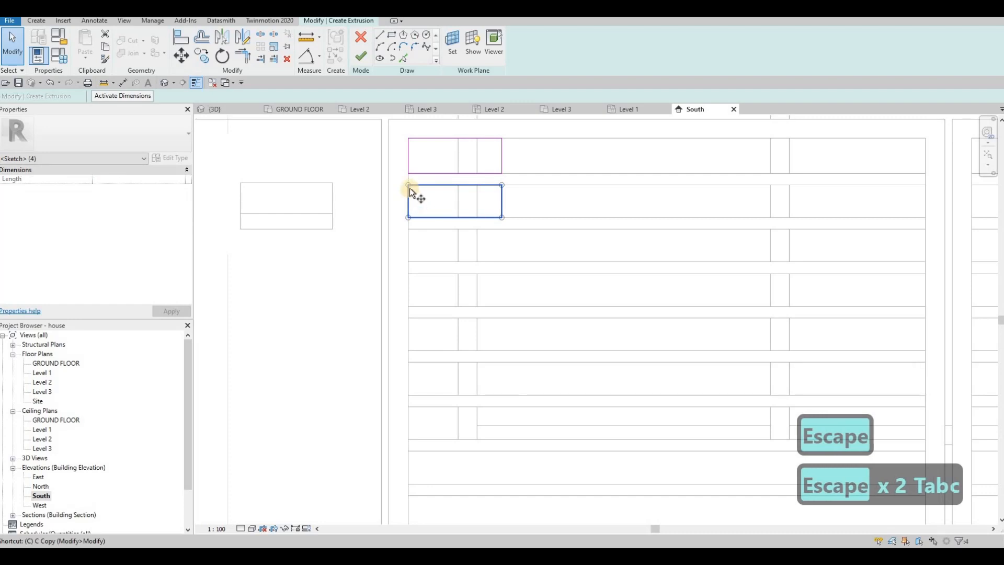
left_click(409, 218)
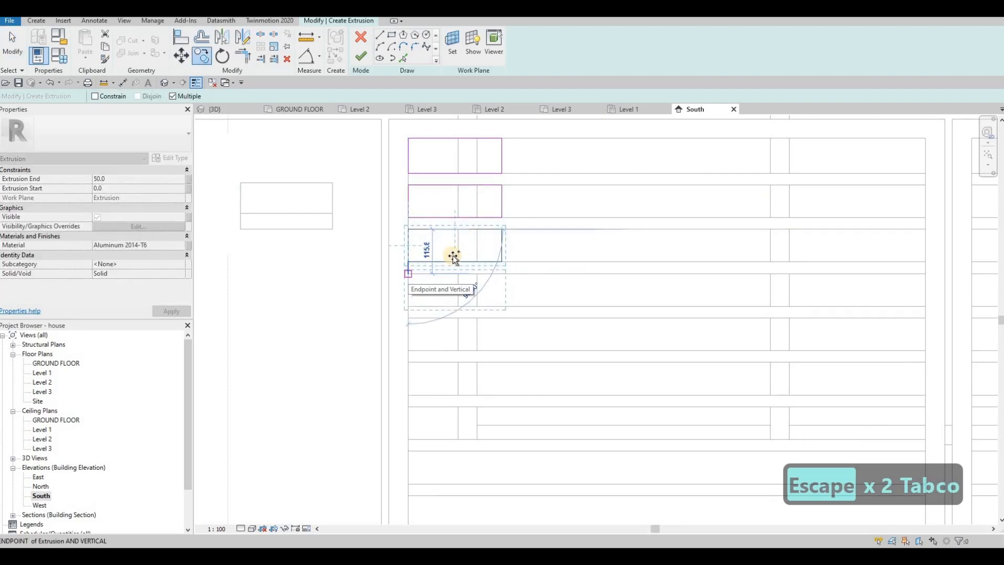
left_click(408, 273)
middle_click_drag(446, 274, 423, 168)
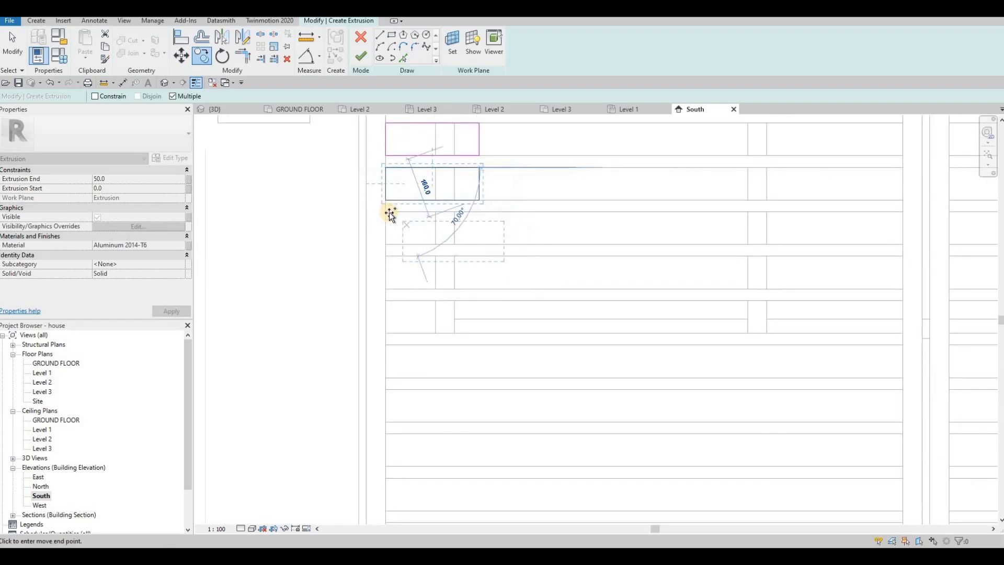
left_click(391, 246)
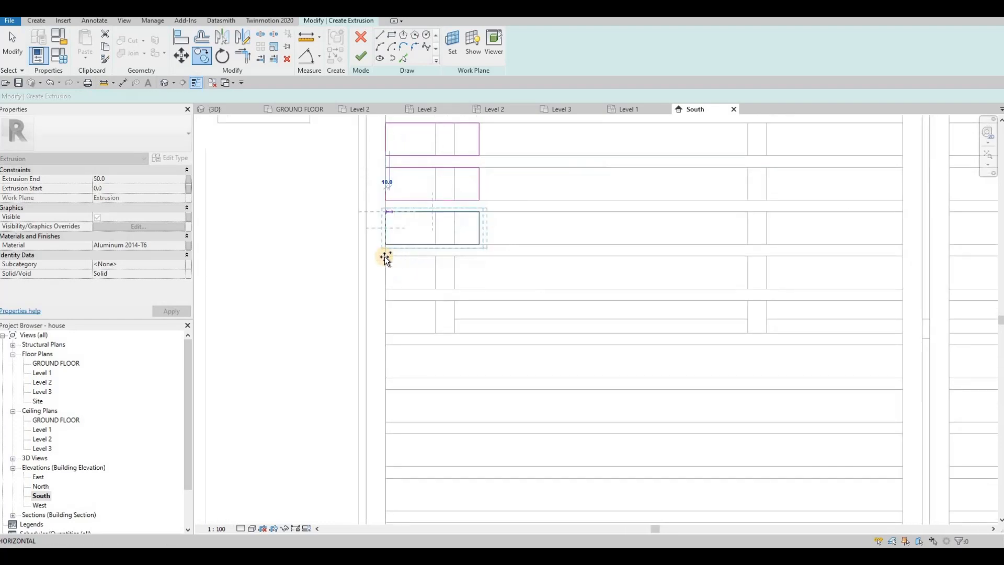
left_click(391, 308)
middle_click_drag(412, 335, 428, 238)
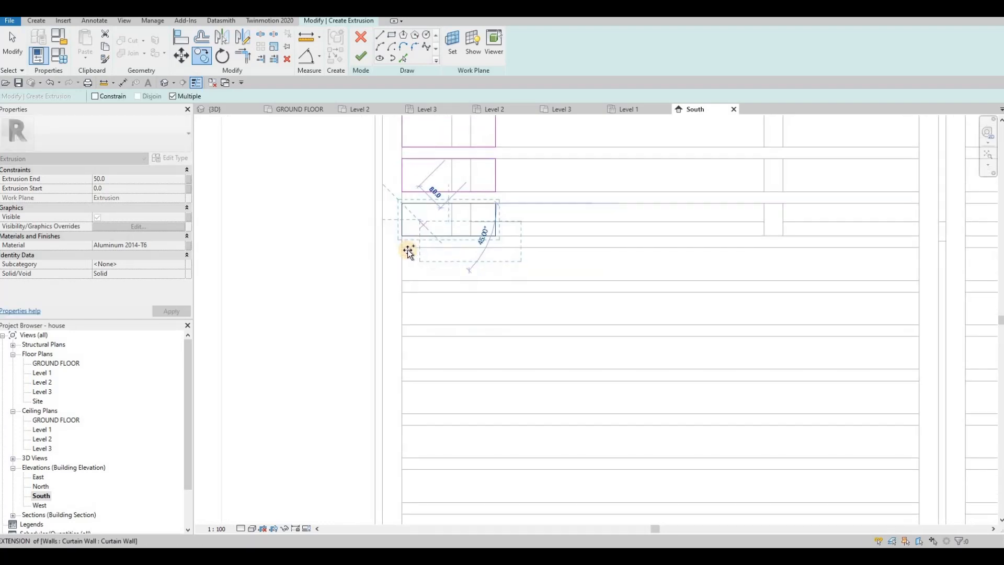
left_click(406, 292)
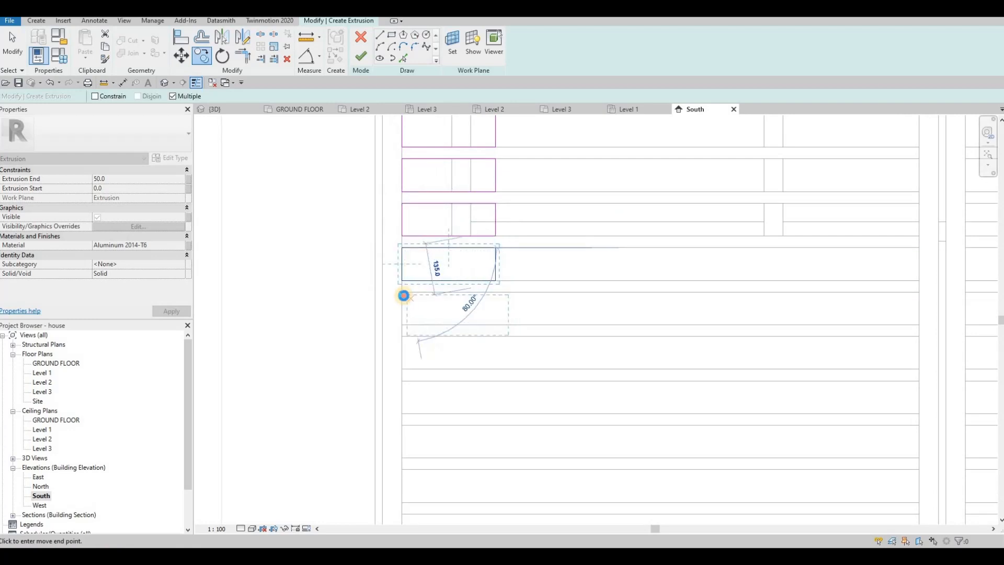
left_click(403, 336)
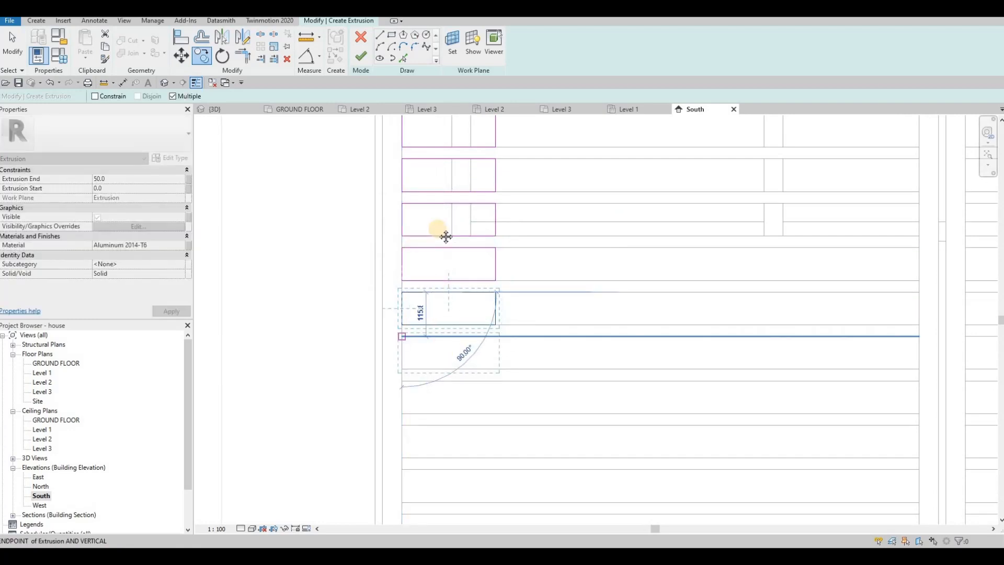
left_click(403, 337)
middle_click_drag(441, 349, 437, 225)
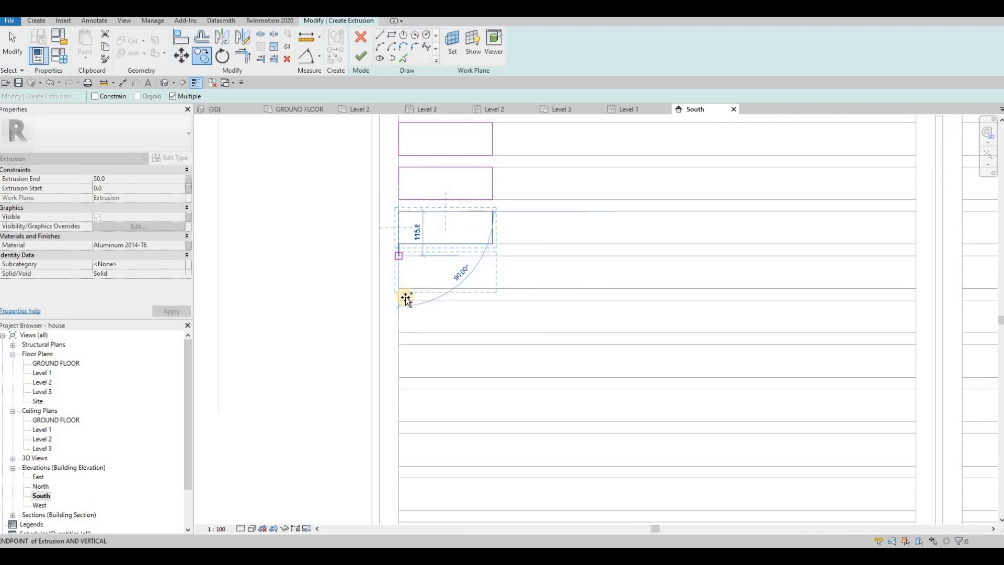
left_click(403, 299)
left_click(401, 299)
middle_click_drag(435, 324, 433, 267)
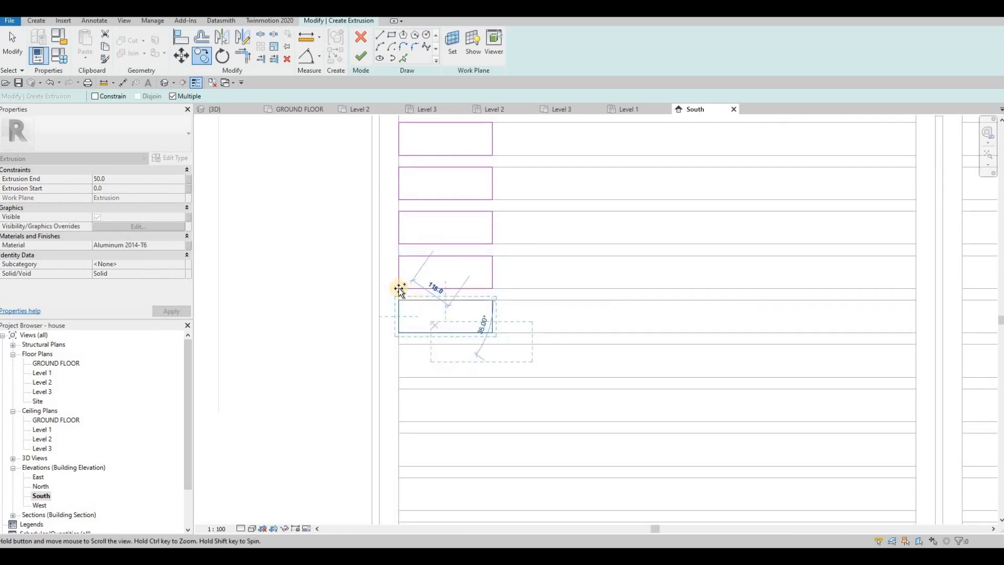
left_click(397, 283)
left_click(397, 327)
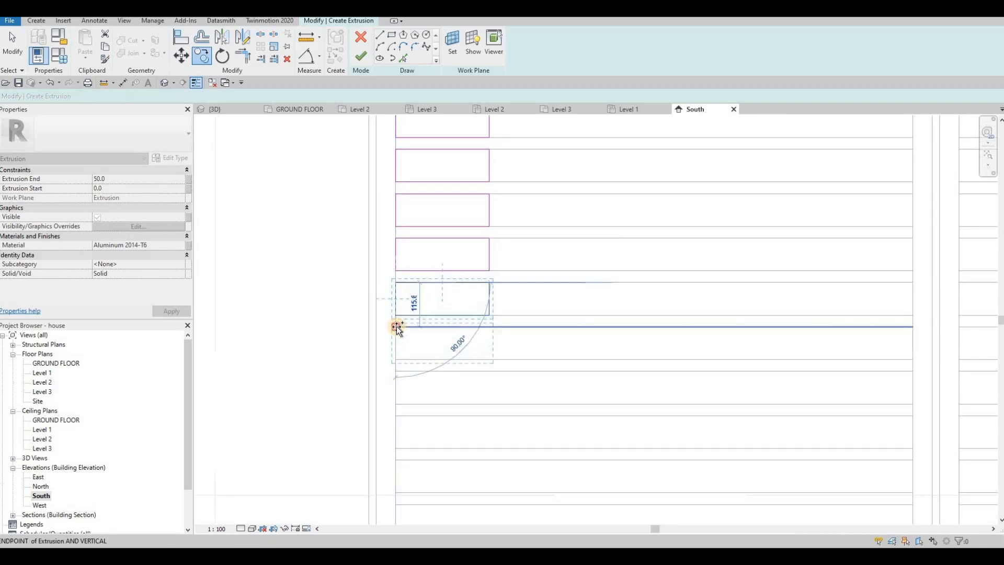
middle_click_drag(396, 333, 410, 242)
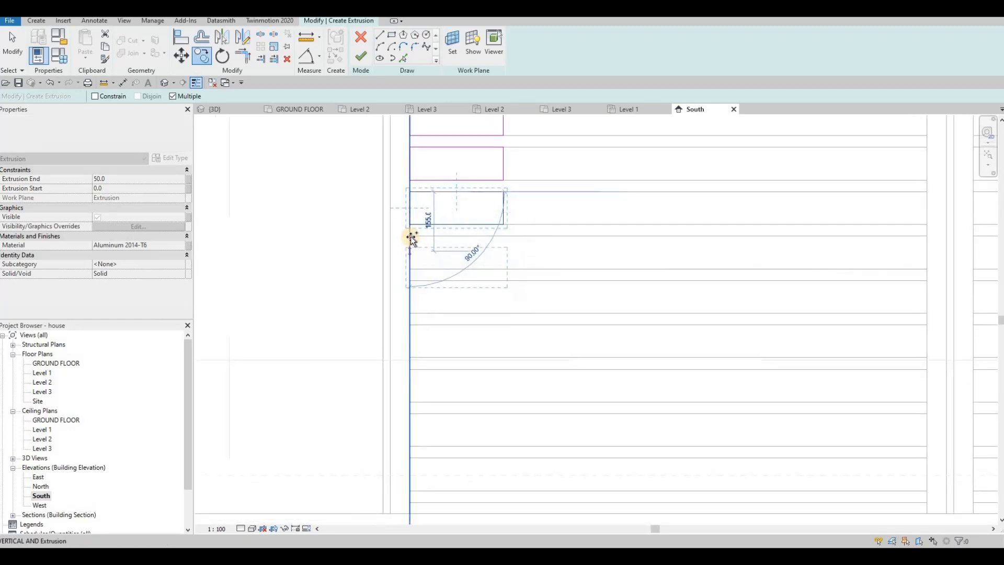
left_click(413, 280)
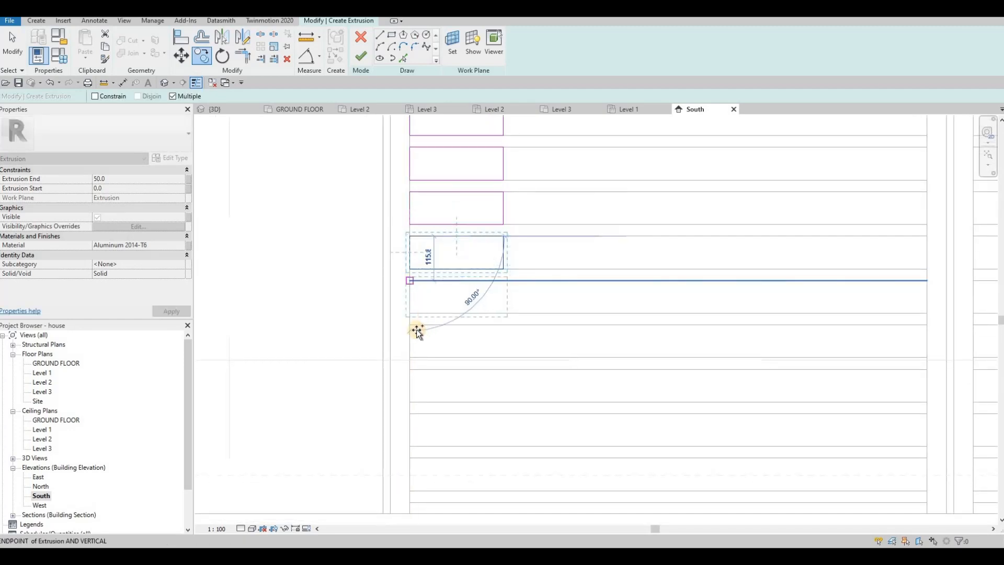
middle_click_drag(417, 284, 407, 276)
left_click(404, 273)
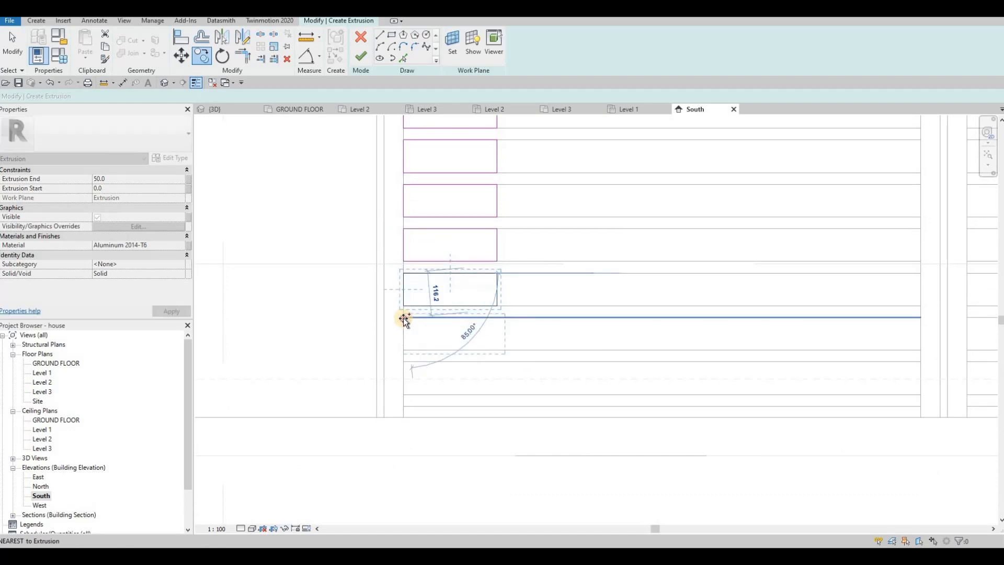
left_click(403, 318)
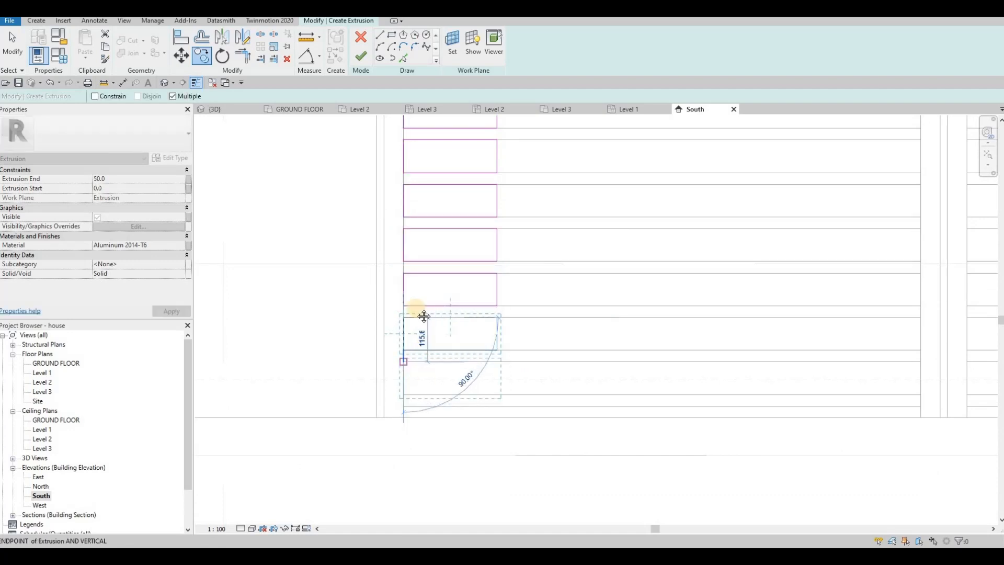
left_click(403, 361)
middle_click_drag(421, 381, 406, 288)
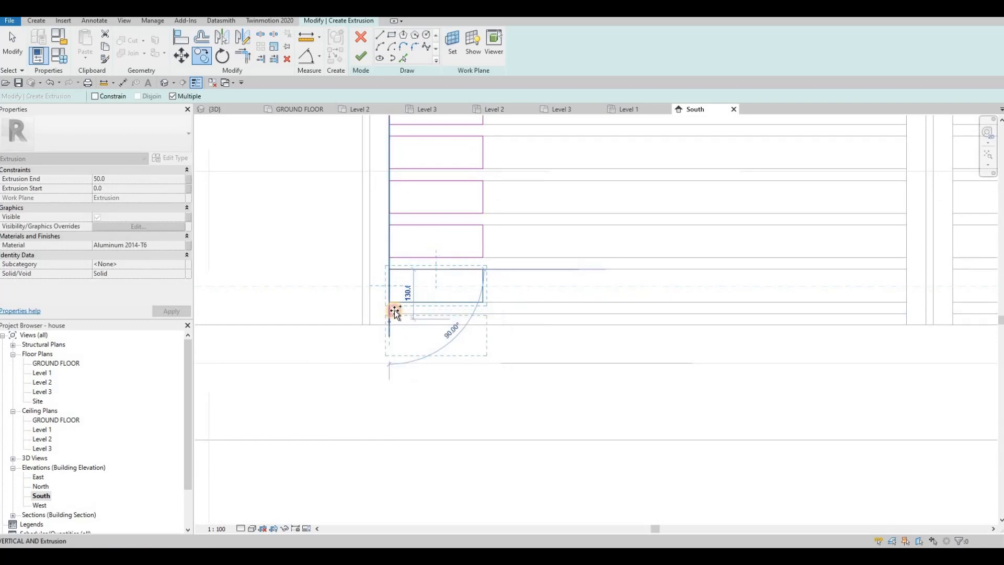
left_click(395, 311)
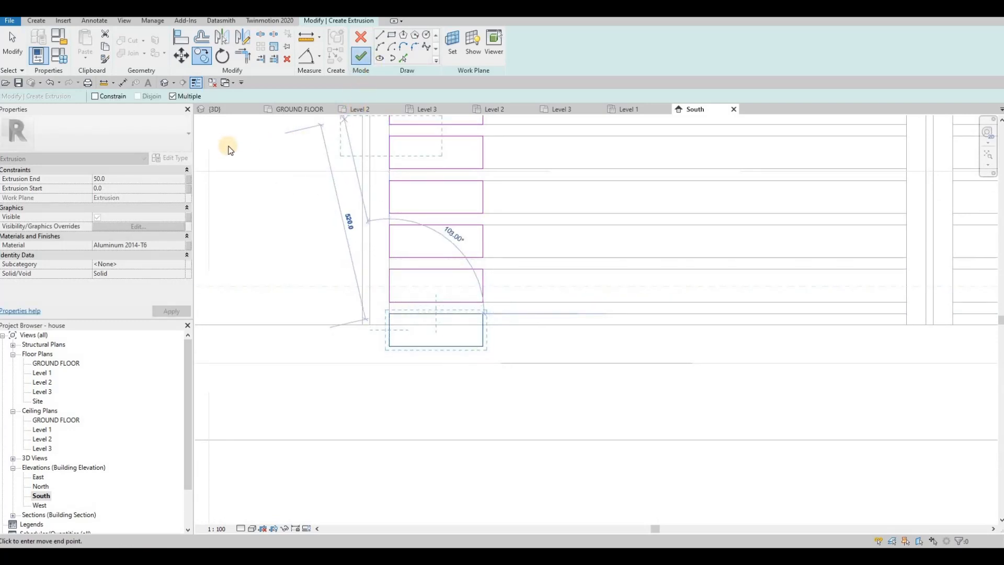
Step: Finish the panel extrusion and, in the 3D view, stretch its back face inward past the gate frame
left_click(216, 109)
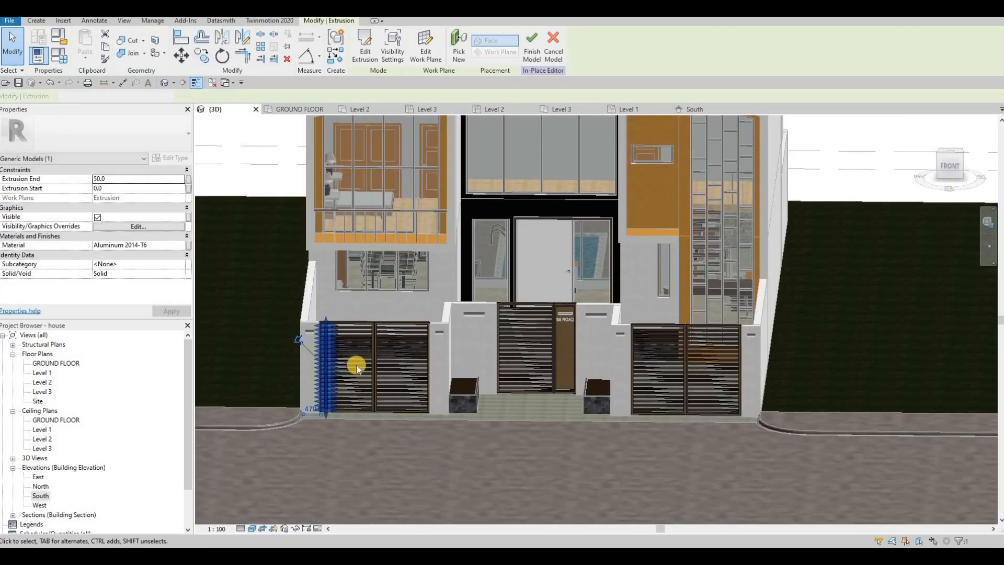
middle_click_drag(315, 405, 338, 411, "shift")
scroll(342, 404, "up", 5)
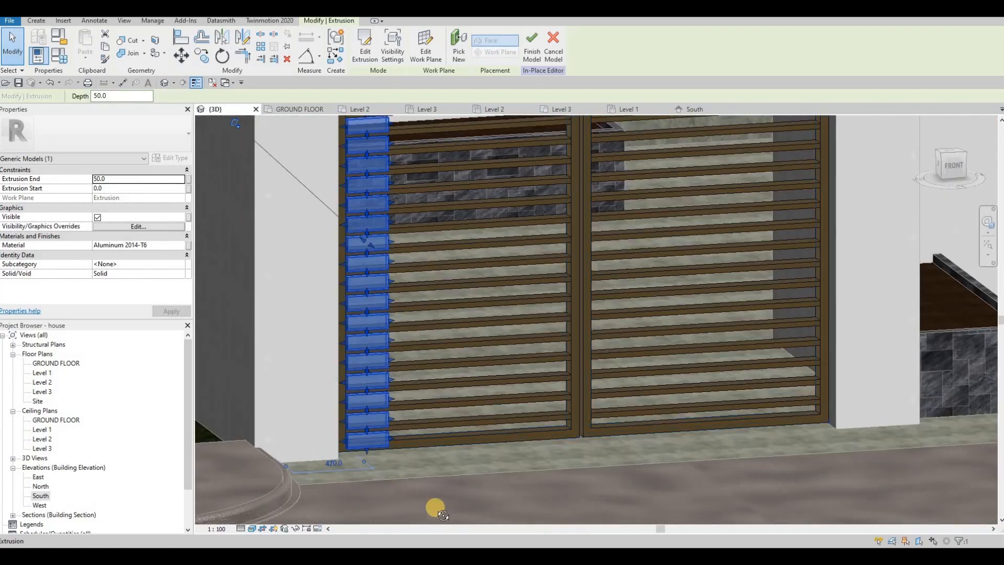
middle_click_drag(438, 508, 362, 250, "shift")
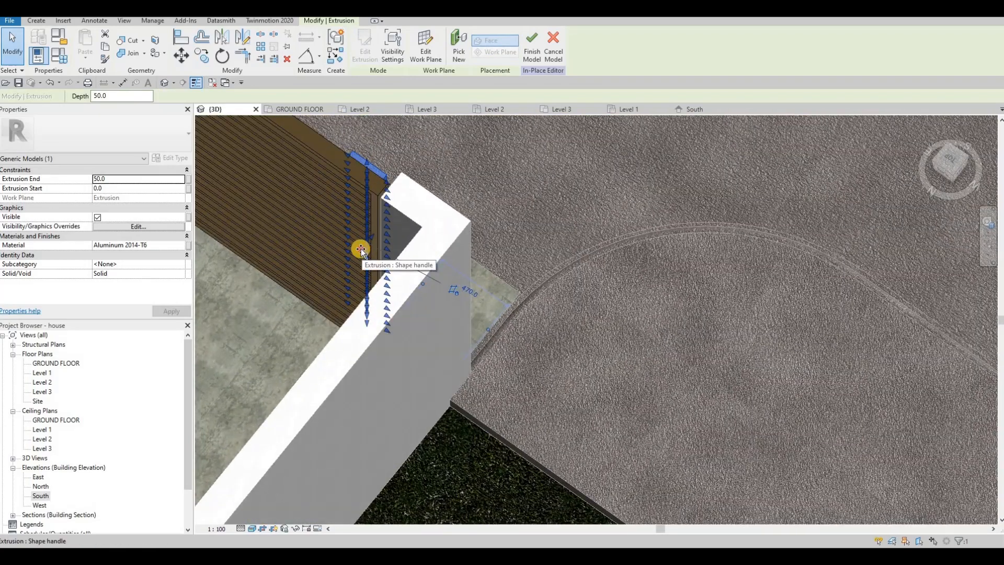
left_click_drag(359, 250, 337, 263)
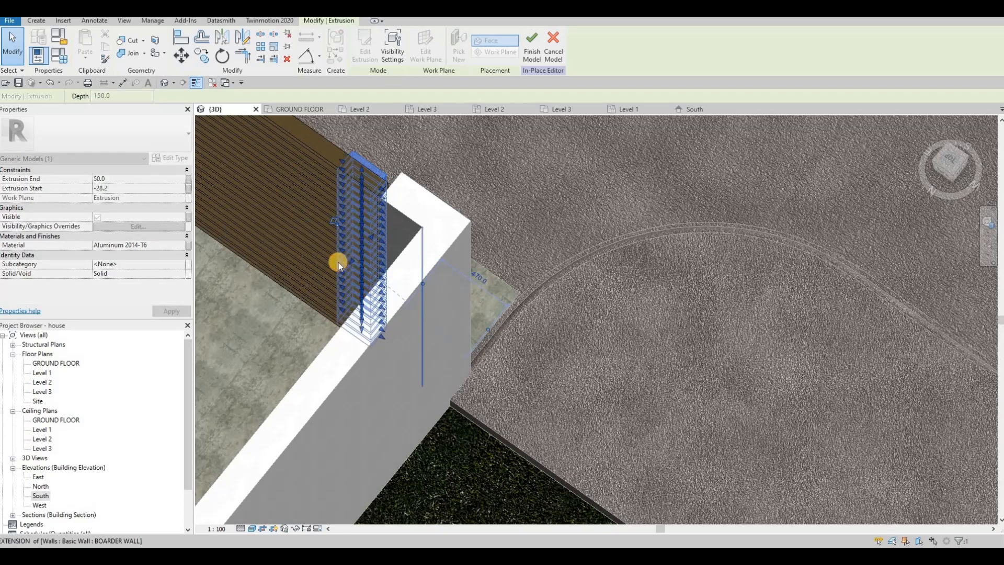
key("Escape")
key("Escape")
key("Escape")
Step: Align the back and front faces of the panel extrusion flush with the gate frame's back and front faces
key("a")
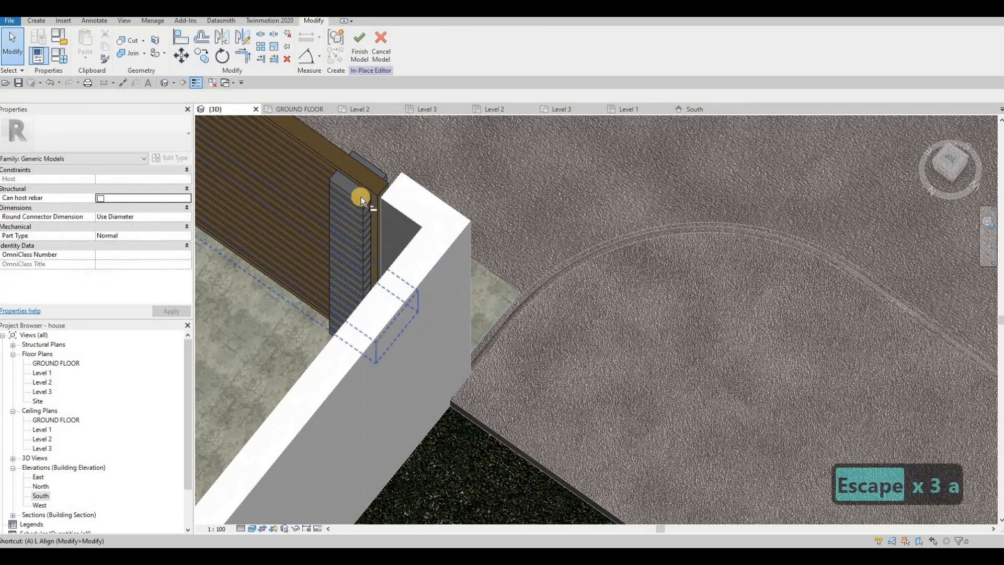
key("l")
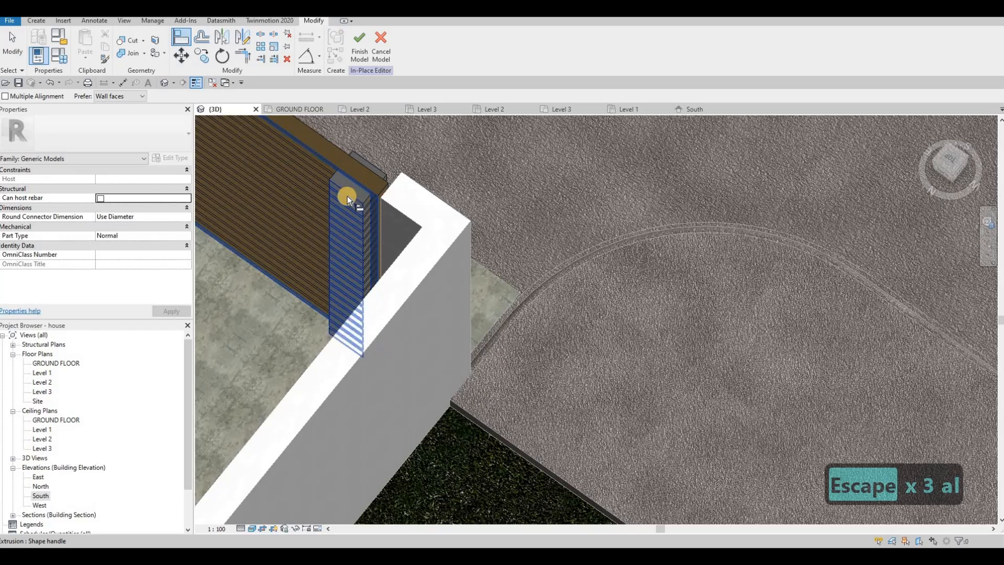
left_click(347, 197)
middle_click_drag(418, 264, 280, 158, "shift")
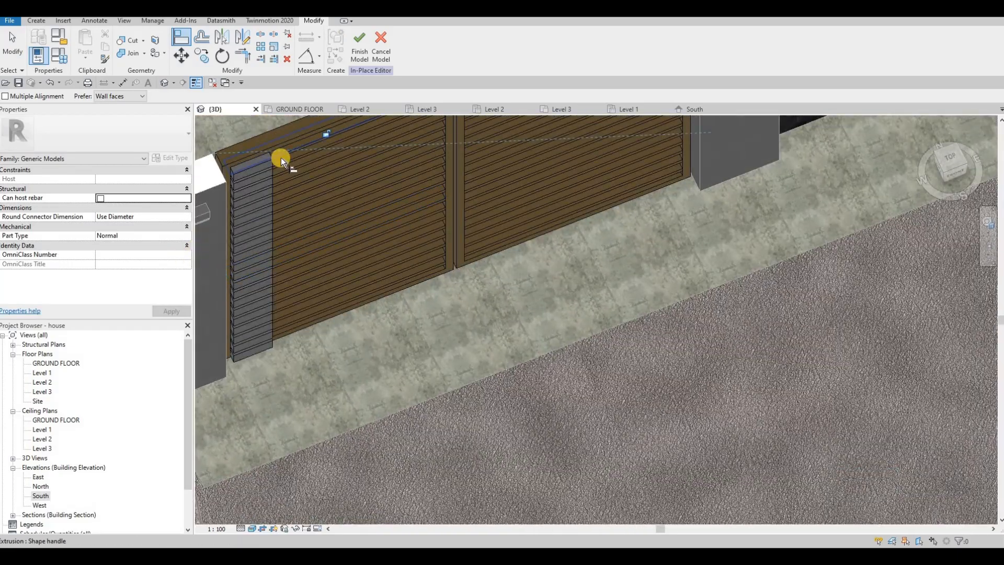
key("Tab")
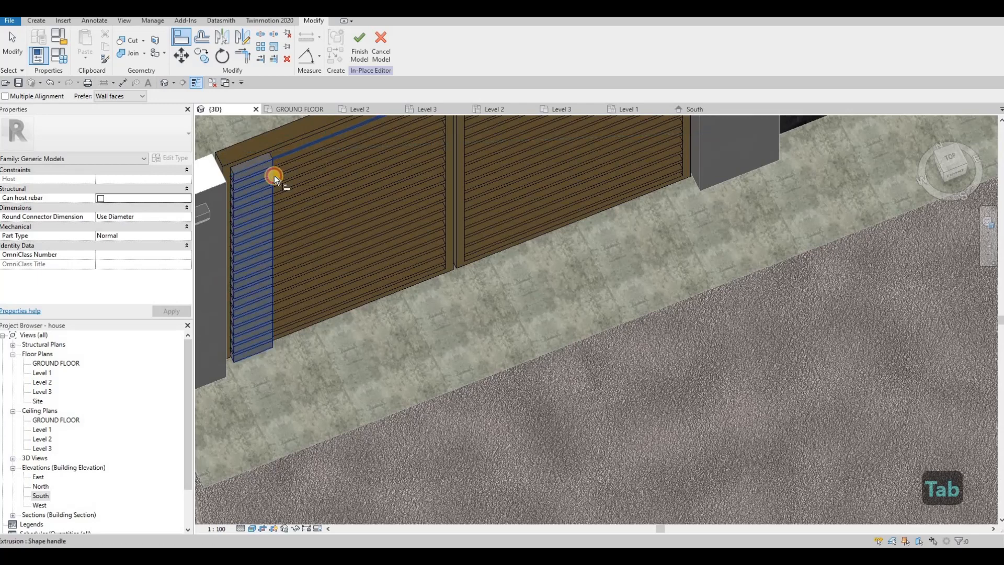
left_click(274, 174)
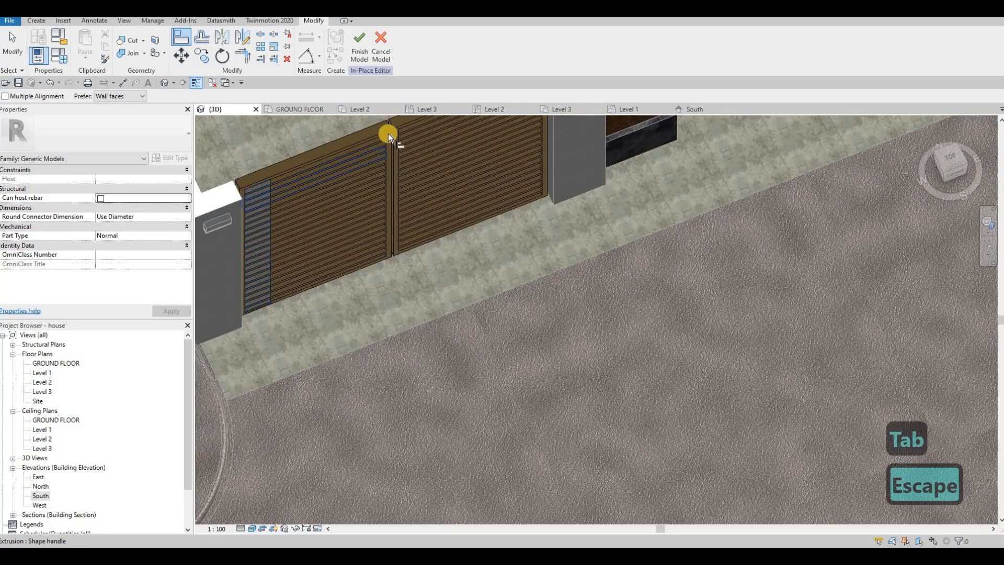
key("Tab")
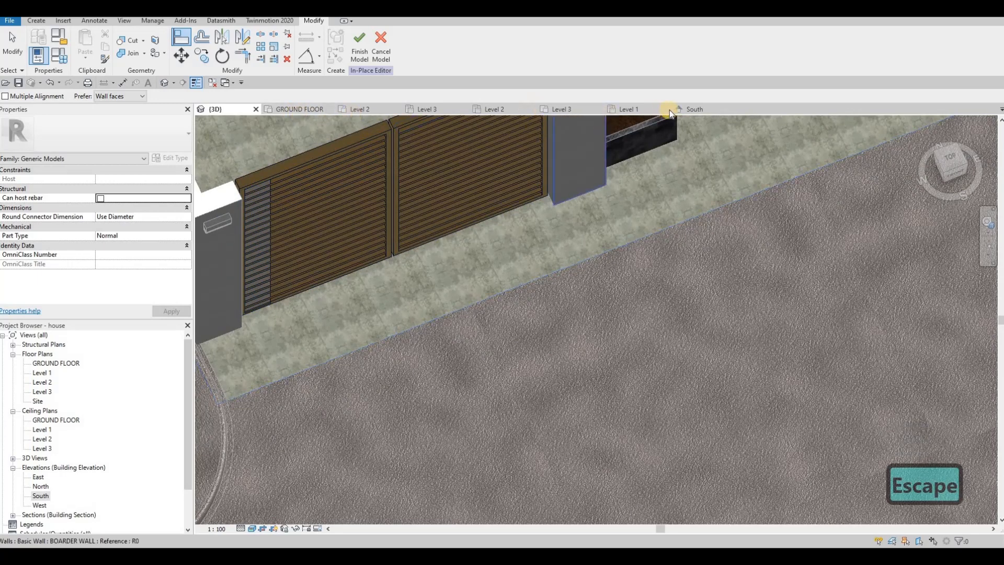
Step: In the South elevation, copy the column of panels to the far right end of the leftmost double gate's second leaf
left_click(691, 109)
scroll(361, 282, "down", 6)
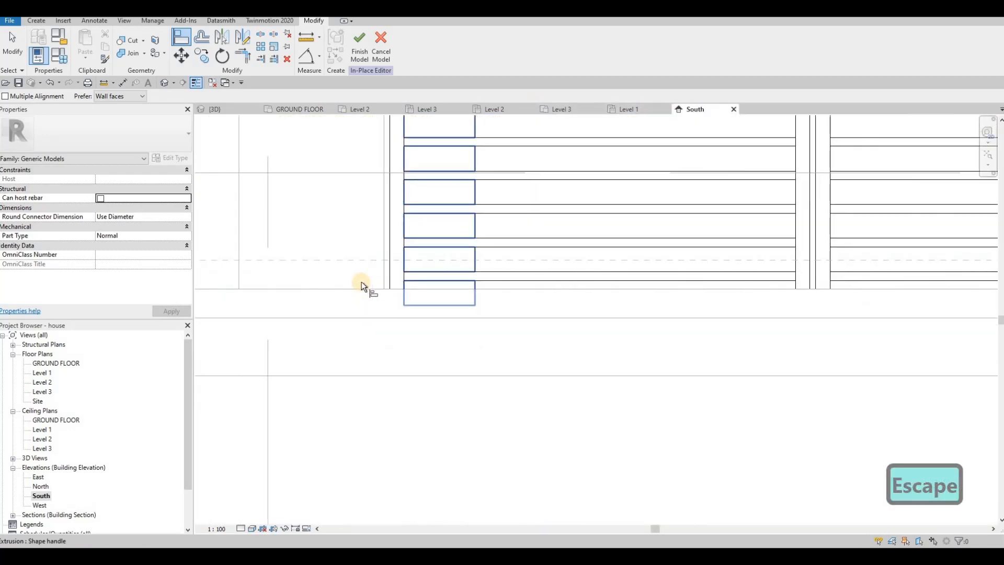
scroll(369, 182, "up", 3)
key("Escape")
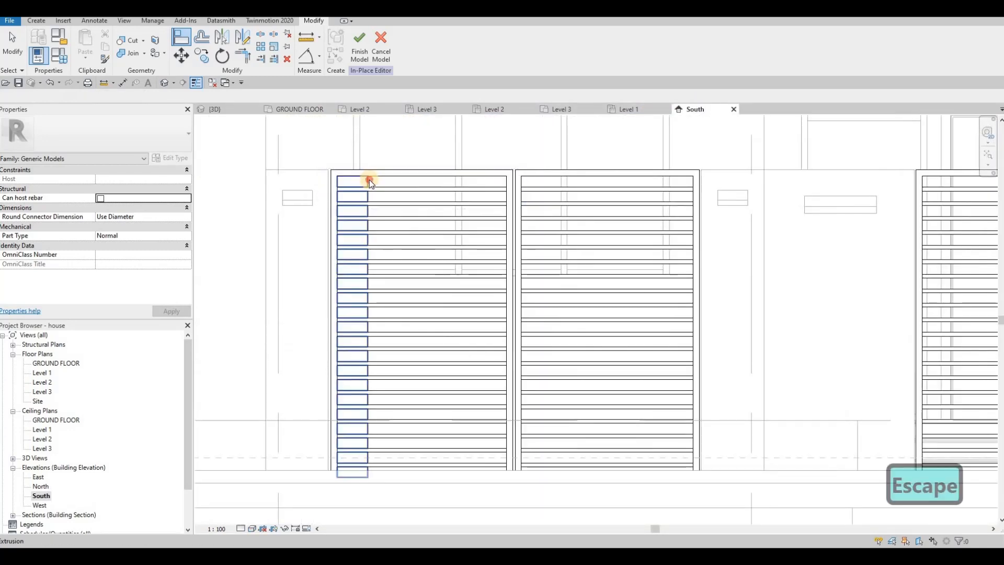
left_click(369, 181)
key("c")
key("o")
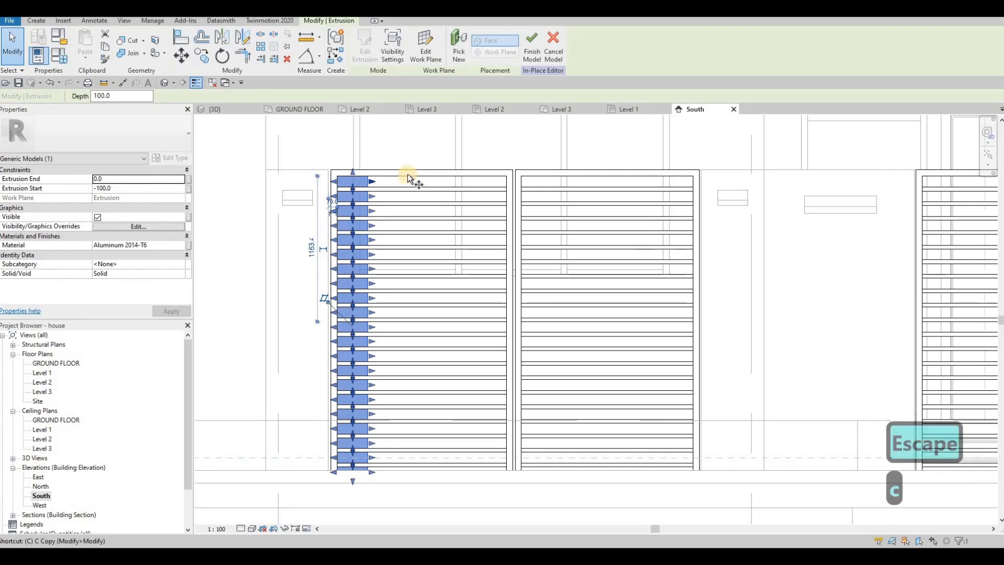
left_click(692, 175)
scroll(554, 196, "down", 1)
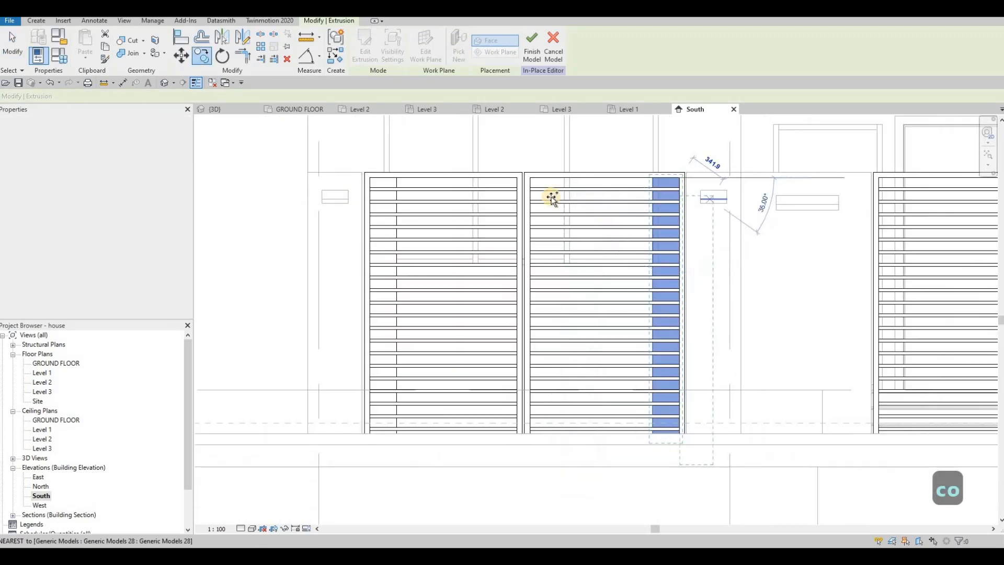
Step: Place another copy of the panel column at the far right end of the rightmost double gate's second leaf
middle_click_drag(983, 199, 679, 195)
middle_click_drag(977, 173, 684, 181)
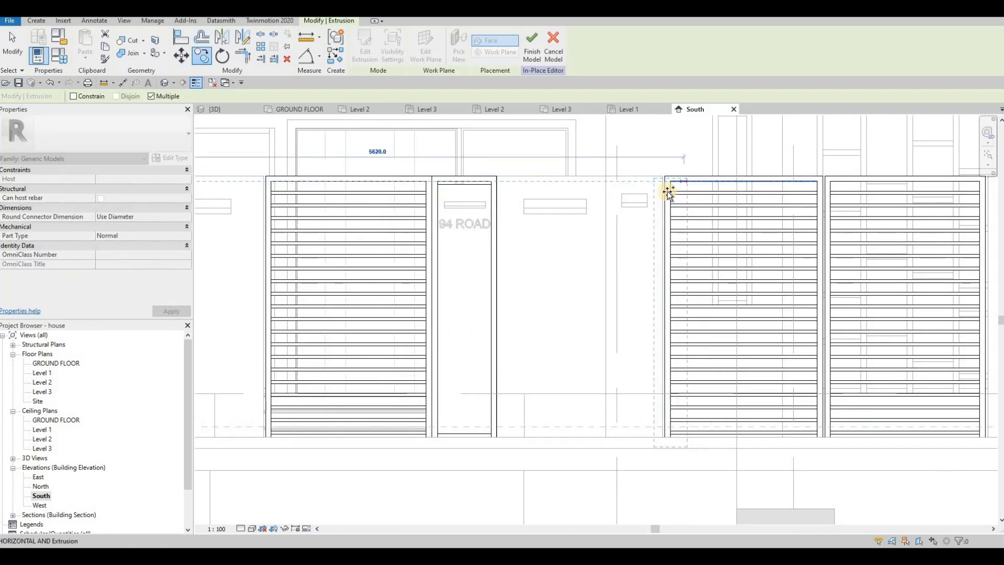
middle_click_drag(980, 183, 727, 172)
scroll(727, 169, "up", 1)
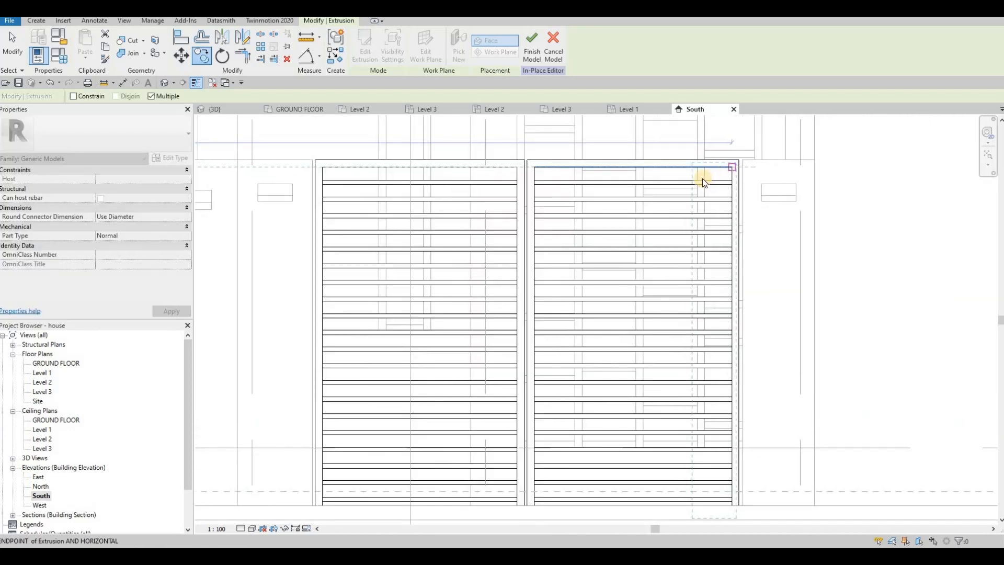
left_click(701, 178)
key("Escape")
key("Escape")
Step: Copy the rightmost double gate's panel column to the left end of that gate's first leaf
left_click(699, 172)
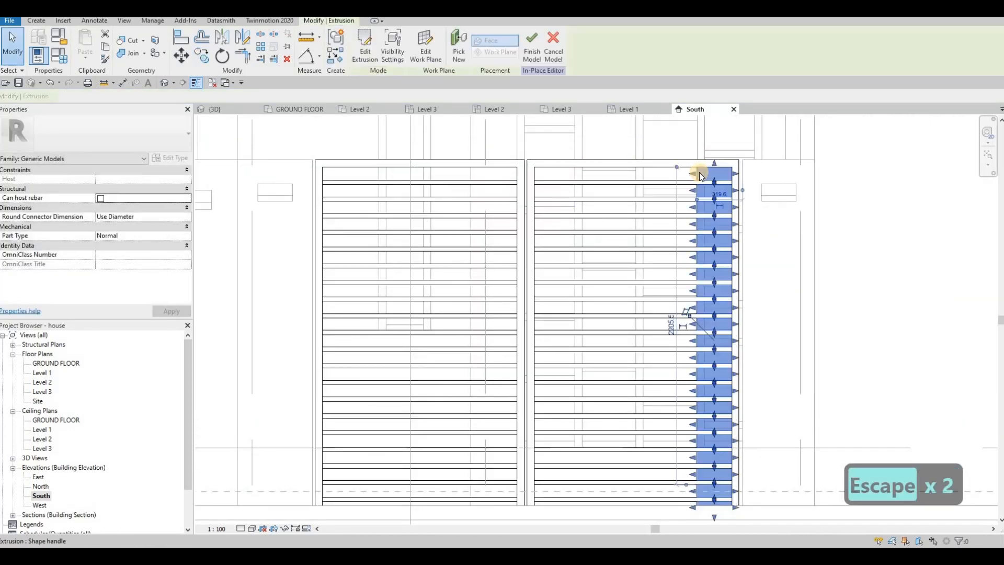
key("c")
key("o")
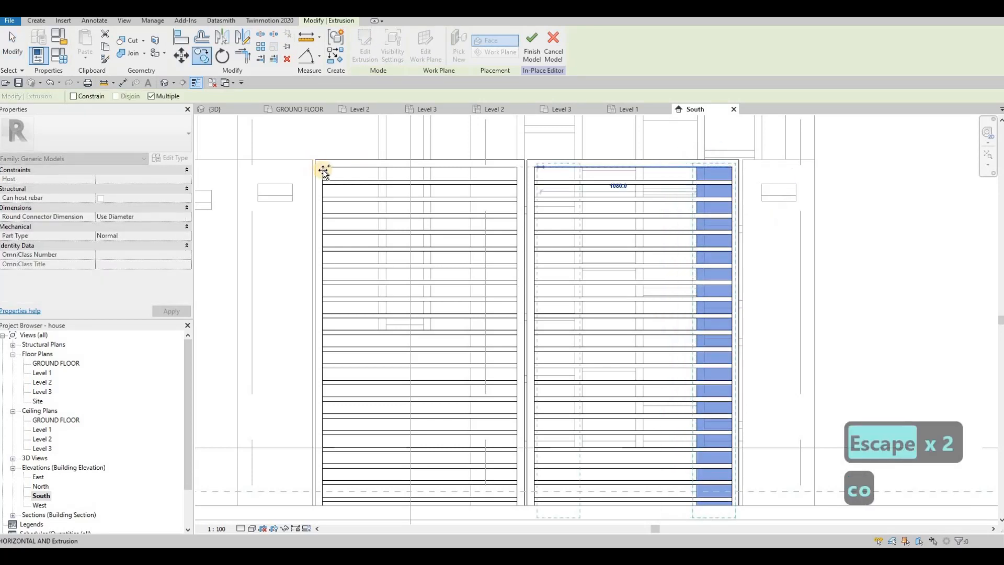
left_click(323, 168)
left_click(369, 221)
scroll(409, 204, "down", 3)
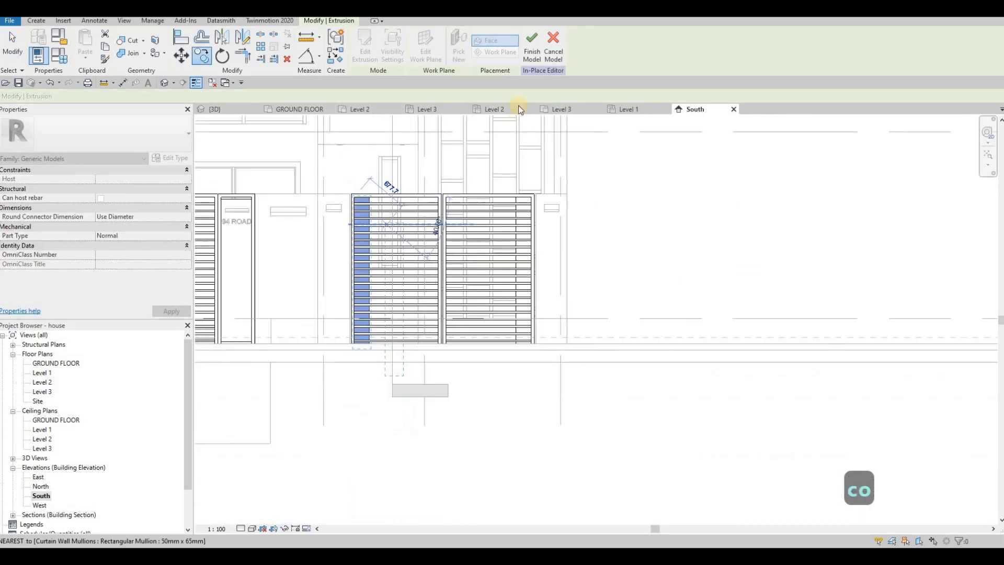
Step: Finish the in-place model containing the gate panel columns and check all the front gates in the South elevation
key("Escape")
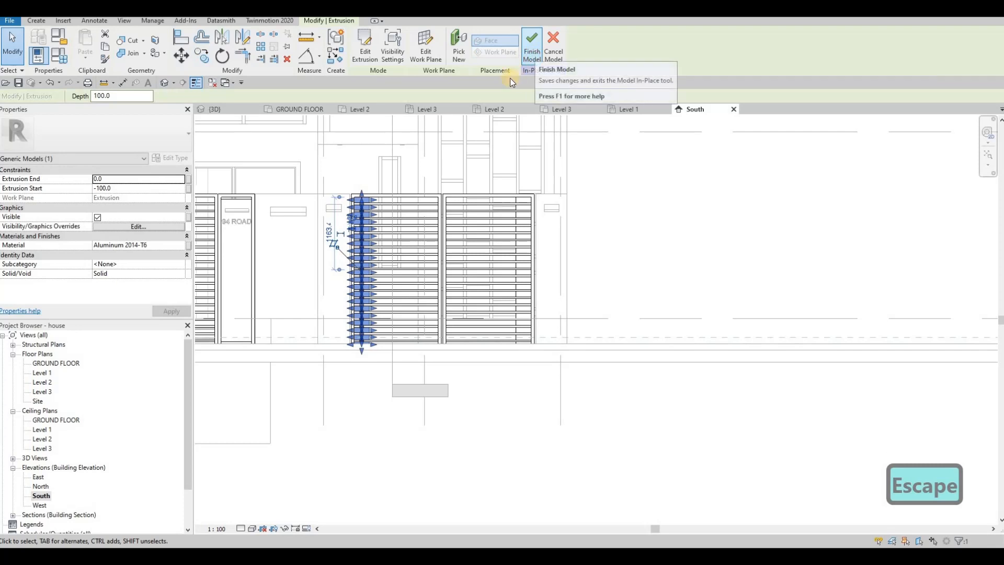
left_click(534, 55)
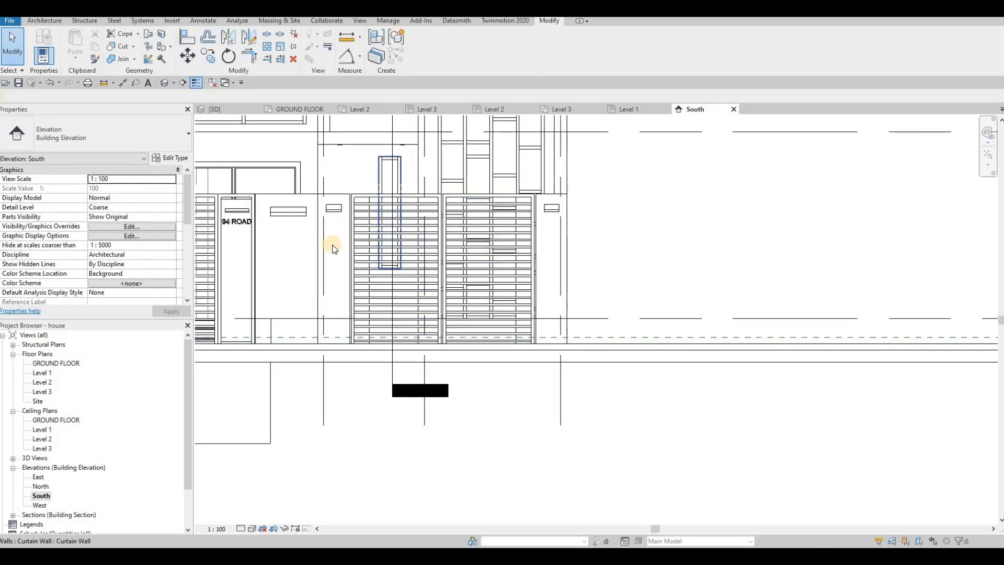
middle_click_drag(333, 236, 559, 222)
scroll(558, 222, "down", 1)
middle_click_drag(307, 218, 409, 210)
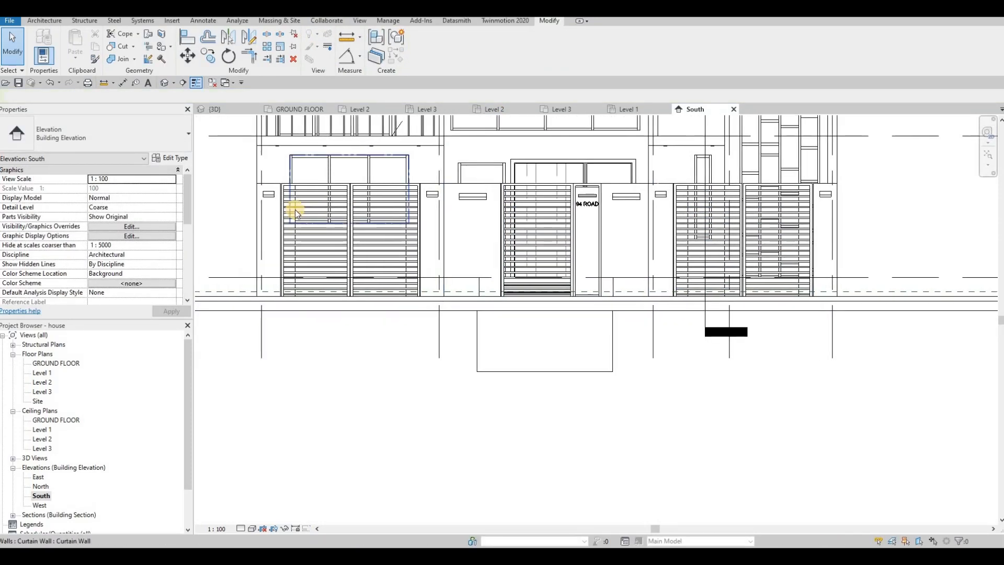
key("Escape")
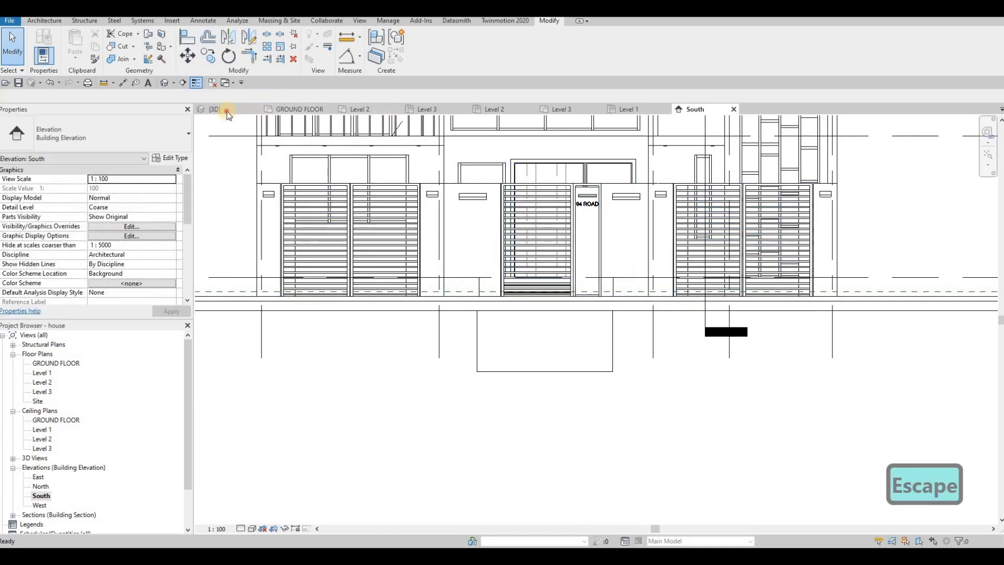
Step: Examine the panel columns on the front gates up close and the whole front of the house in the 3D view
left_click(215, 109)
scroll(423, 209, "down", 2)
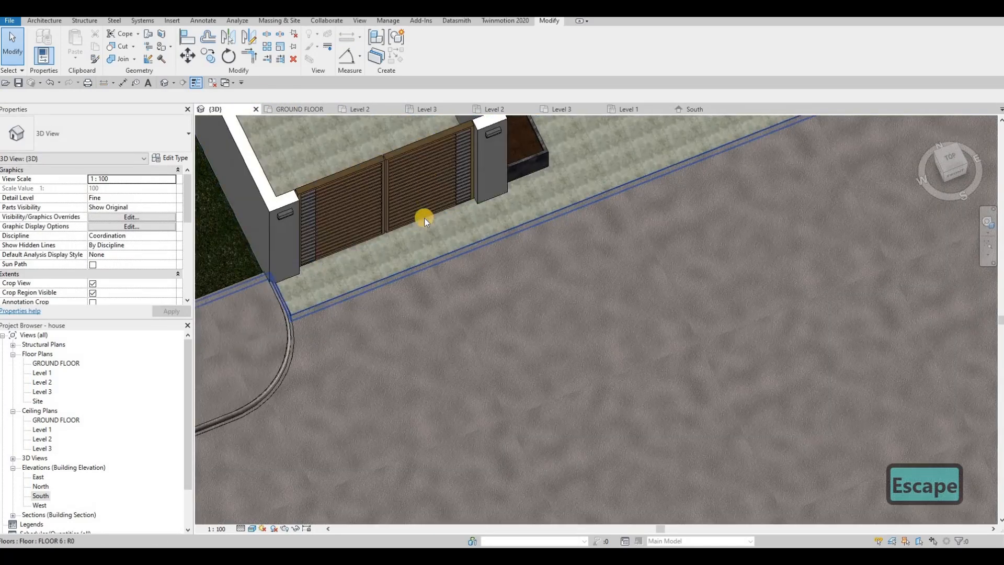
middle_click_drag(424, 220, 531, 324)
scroll(472, 325, "down", 3)
key("Escape")
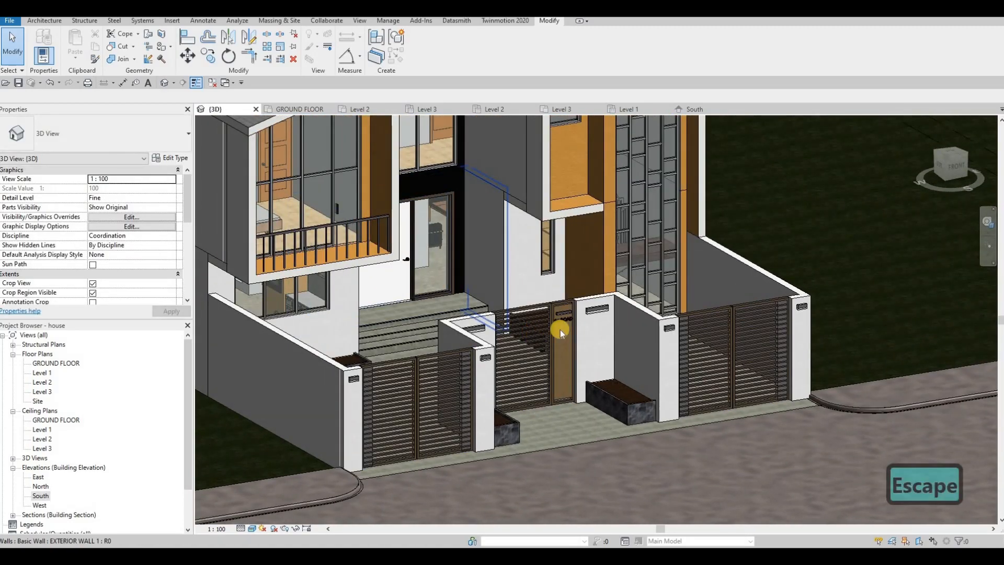
scroll(460, 287, "up", 3)
middle_click_drag(682, 303, 527, 263)
scroll(695, 277, "up", 4)
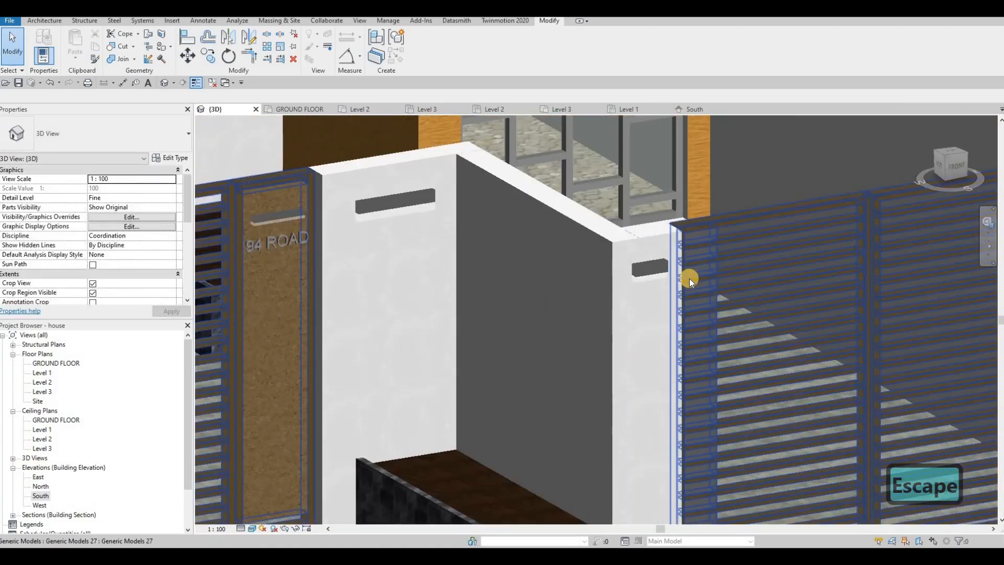
scroll(656, 294, "down", 5)
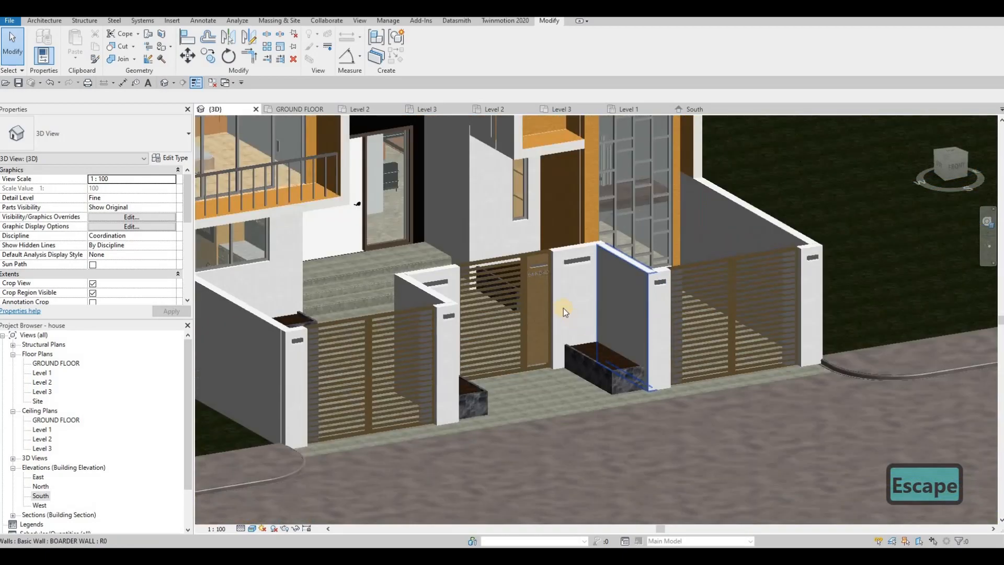
scroll(563, 308, "up", 2)
scroll(576, 307, "down", 3)
middle_click_drag(540, 284, 607, 354, "shift")
scroll(563, 327, "down", 4)
scroll(595, 321, "up", 5)
scroll(607, 354, "down", 4)
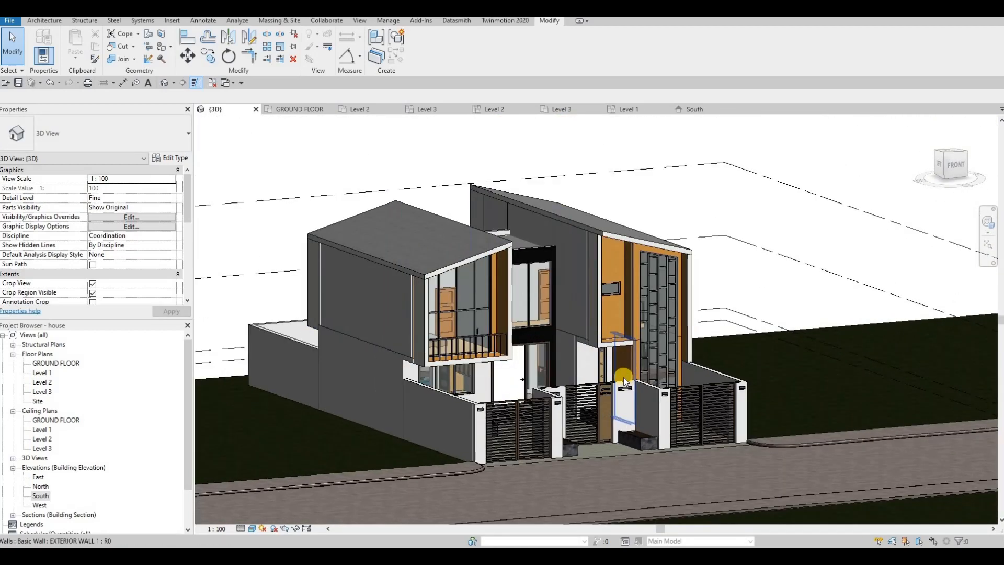